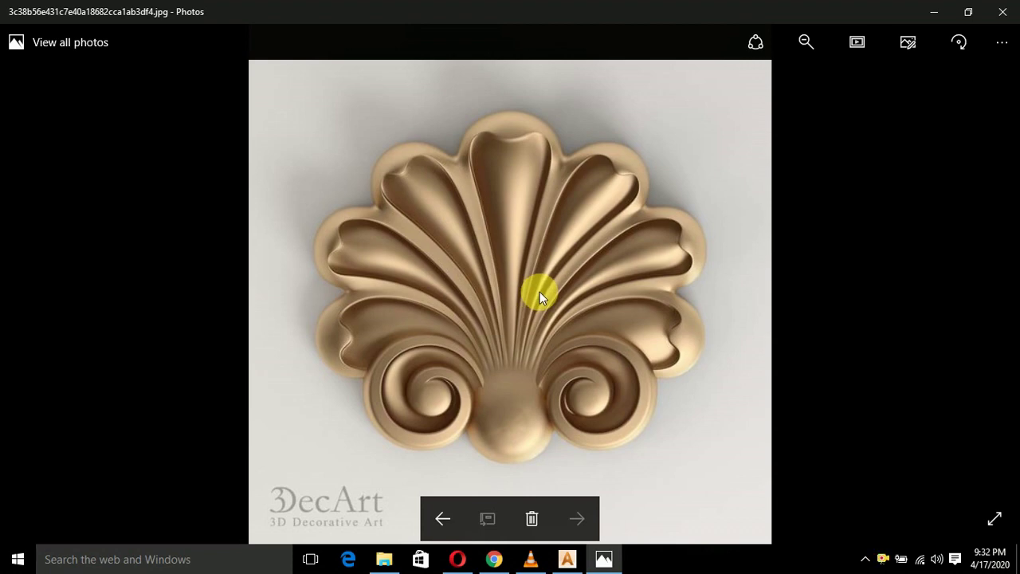
Switch to ArtCAM and draw a vertical centre line polyline about 153 mm long through the middle of the shell image
click(1016, 10)
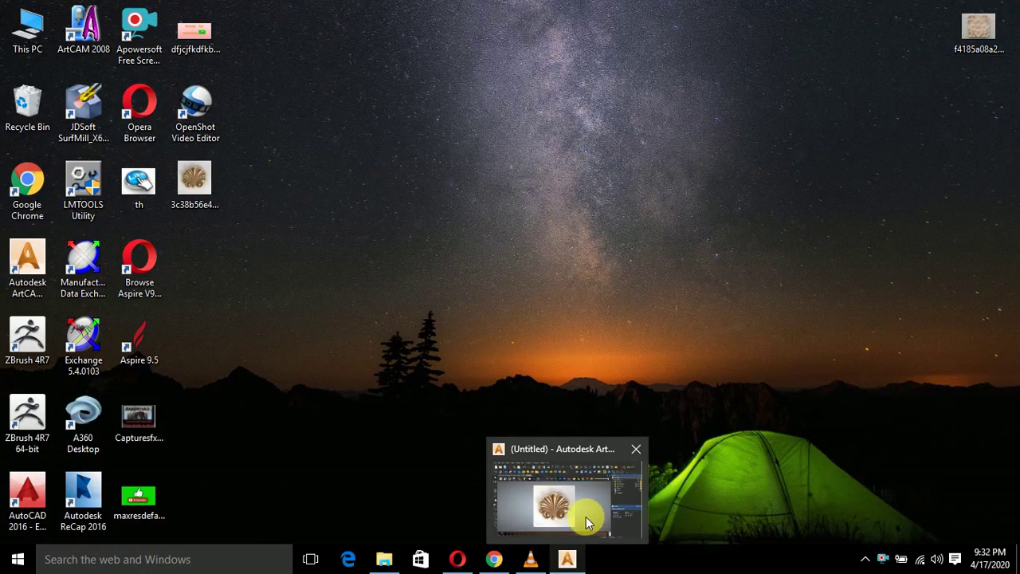
click(587, 519)
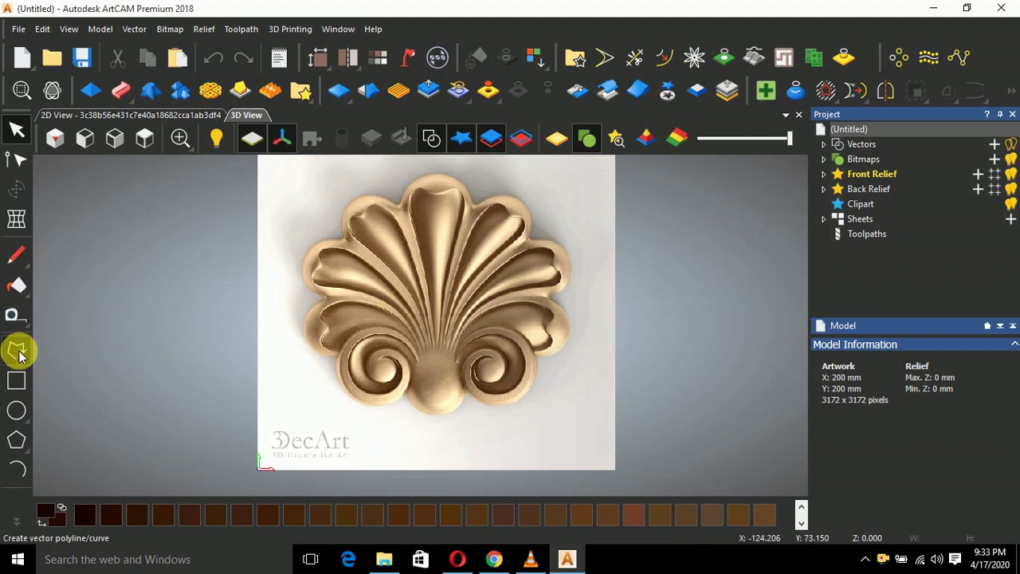
click(17, 351)
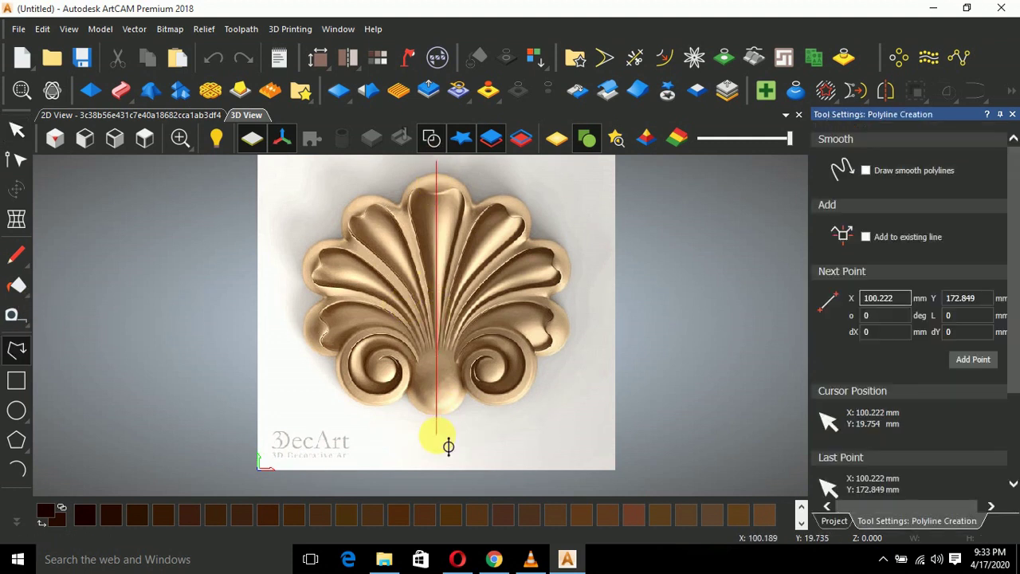
key(Escape)
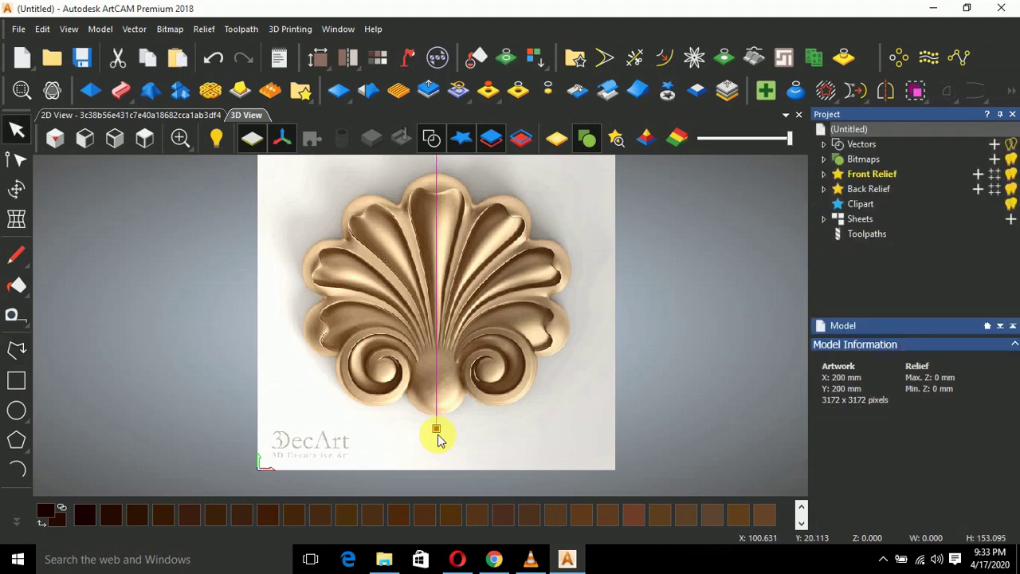
Examine the centre line's alignment with the shell and the shape of the lower scrolls in the 2D view
scroll(438, 435, down, 4)
scroll(428, 267, up, 10)
scroll(427, 267, down, 3)
click(153, 116)
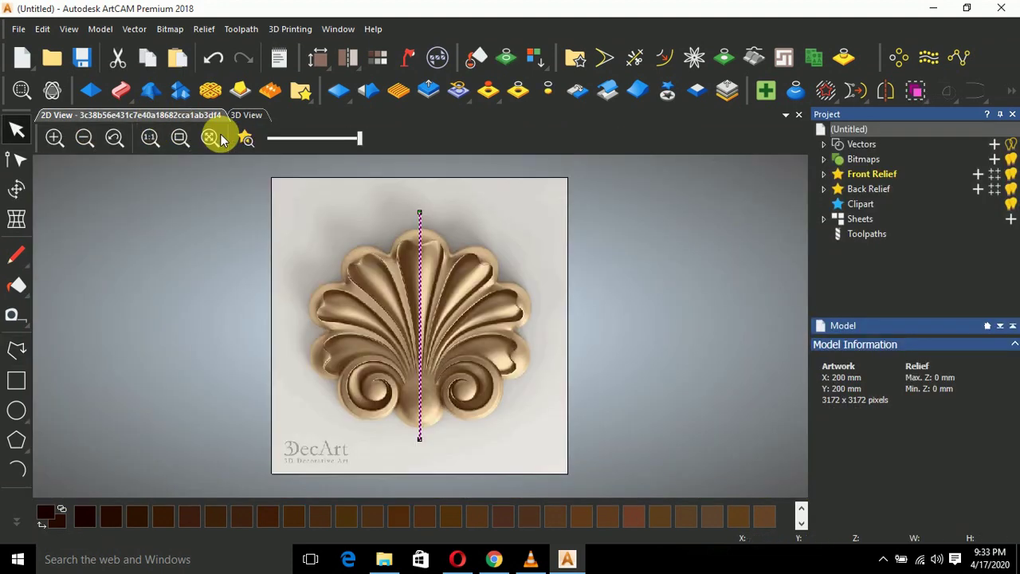
scroll(479, 308, up, 3)
scroll(522, 251, down, 5)
scroll(474, 237, up, 5)
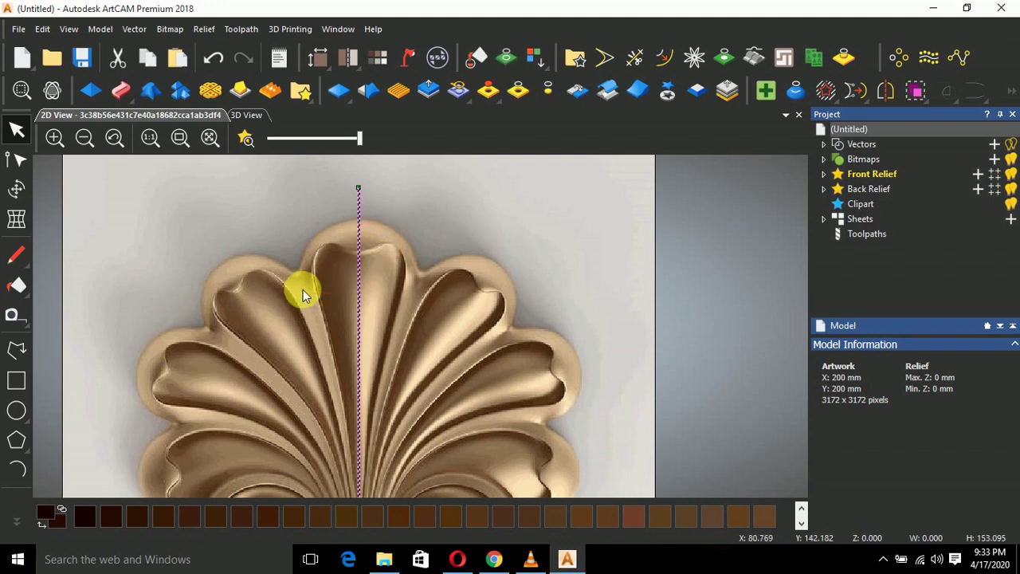
scroll(303, 294, down, 2)
click(466, 333)
scroll(387, 401, up, 2)
scroll(292, 408, up, 1)
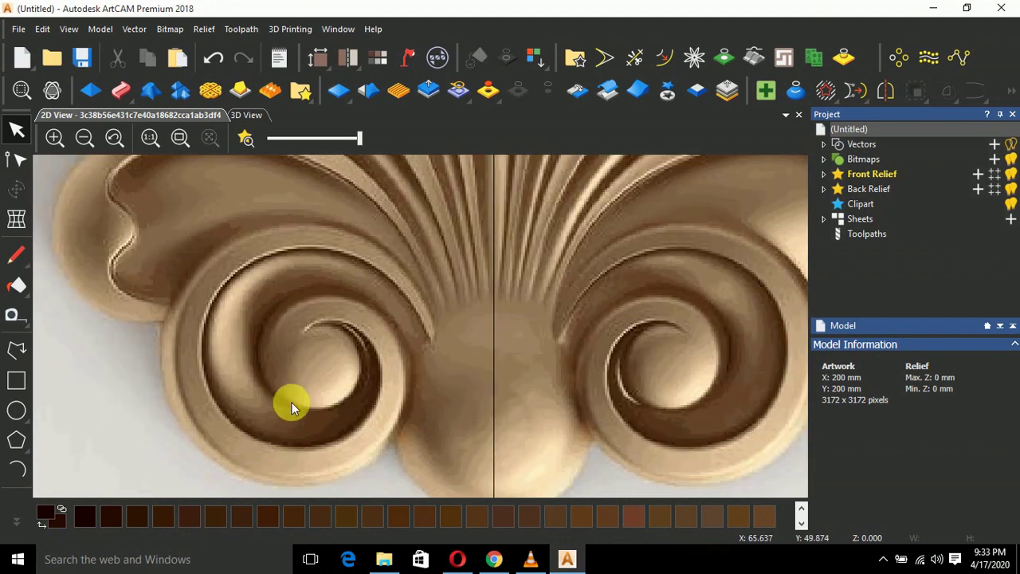
scroll(327, 387, down, 2)
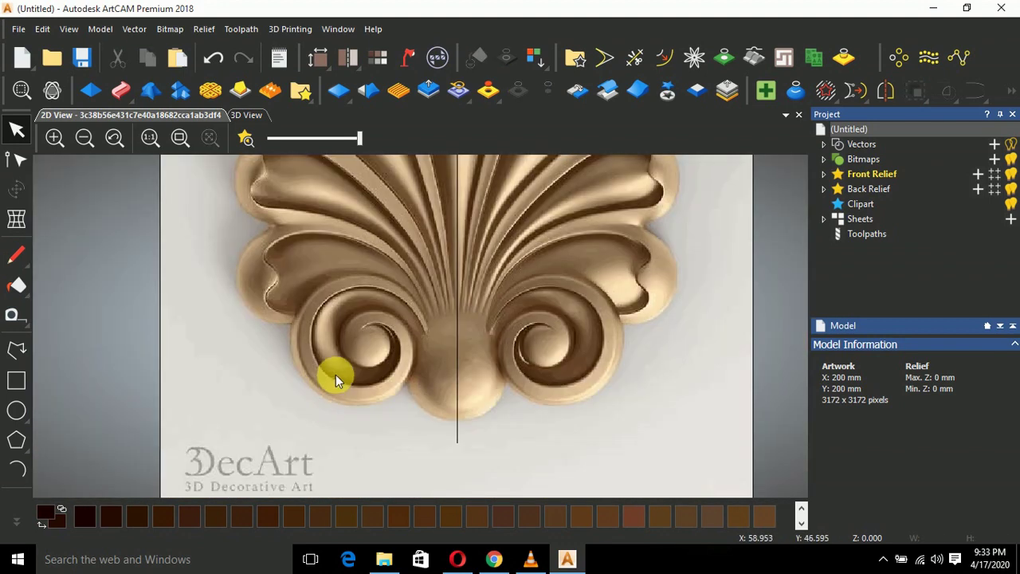
In the 3D view, trace the left scroll's inner ball with two three-point arcs of about 7 mm and 9.4 mm radius
click(16, 469)
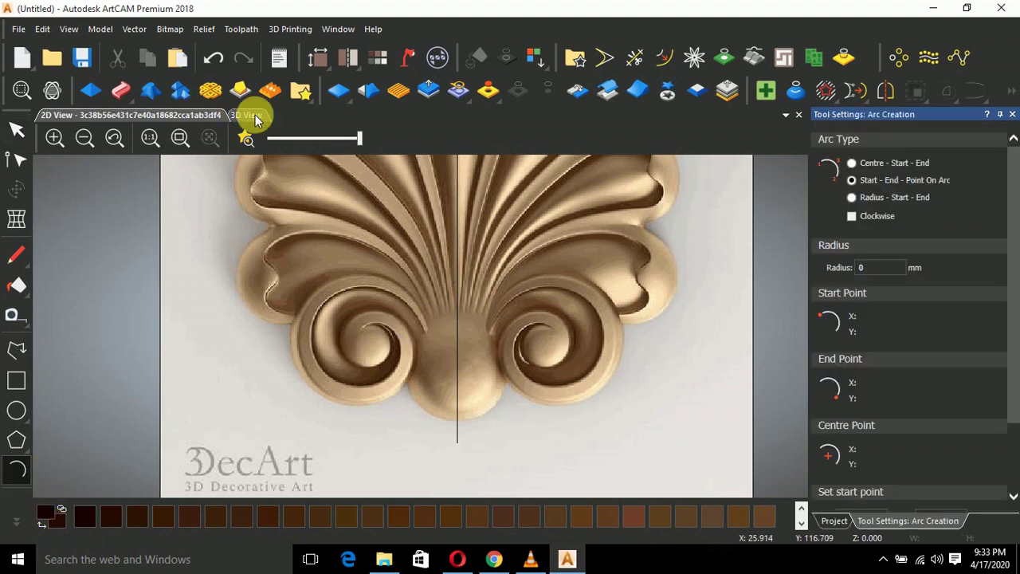
key(F3)
scroll(392, 355, down, 3)
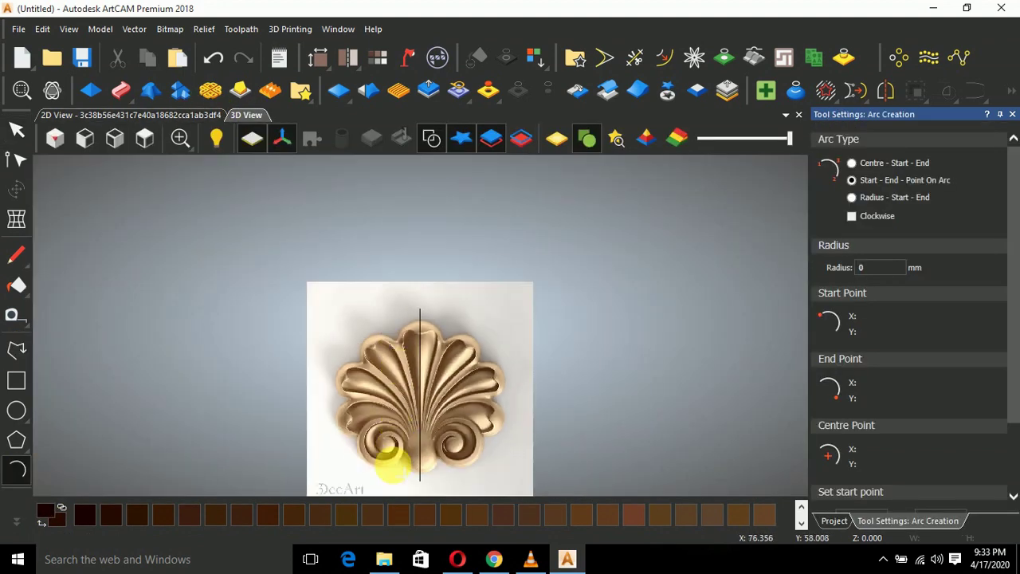
scroll(390, 464, up, 3)
scroll(377, 458, up, 1)
click(352, 316)
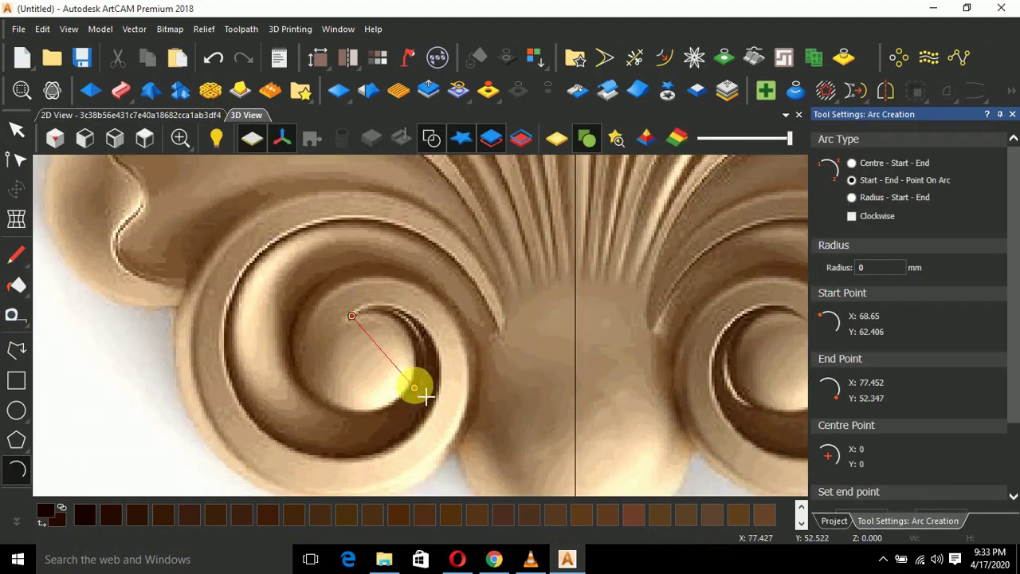
click(414, 382)
click(420, 346)
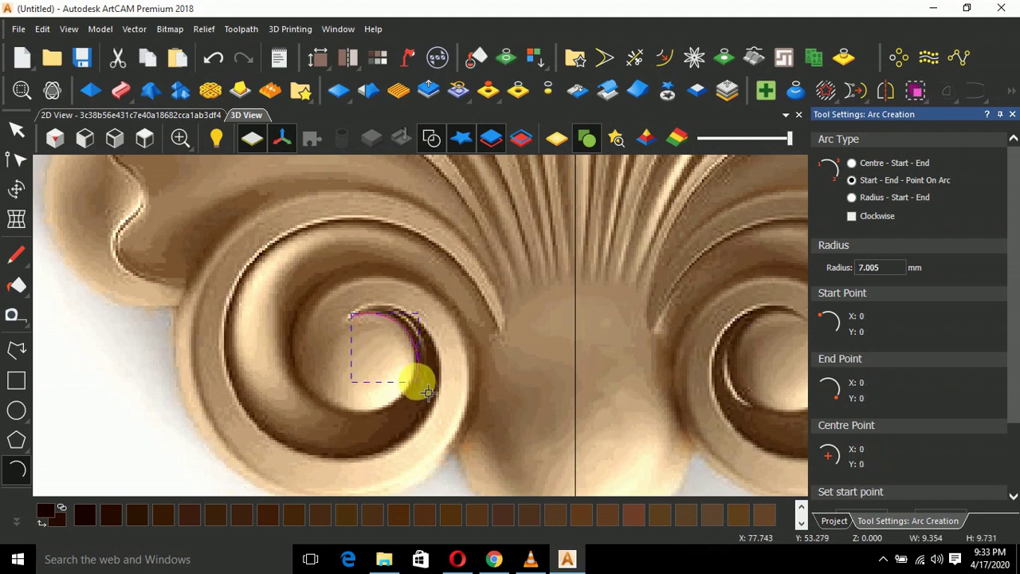
click(415, 381)
click(304, 387)
click(352, 414)
Continue the spiral with two three-point arcs along the left side of the inner ball and over the top of the inner coil
click(303, 388)
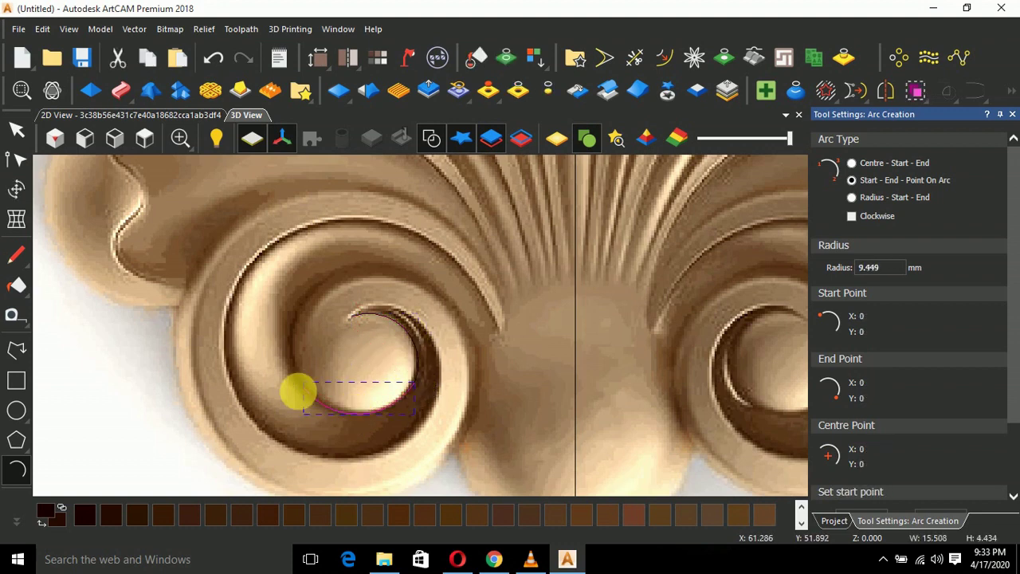
click(318, 287)
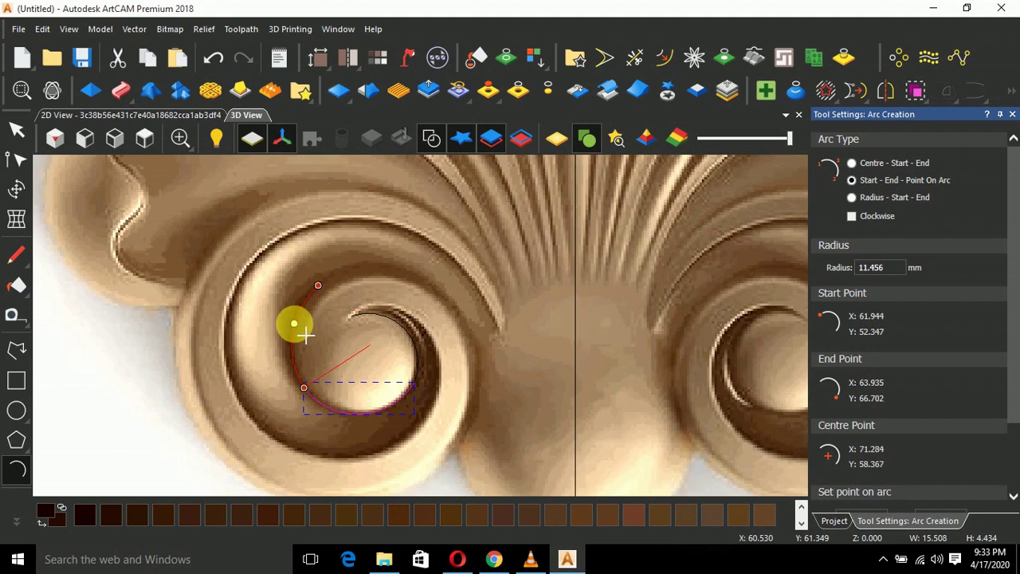
click(293, 327)
click(318, 285)
click(452, 308)
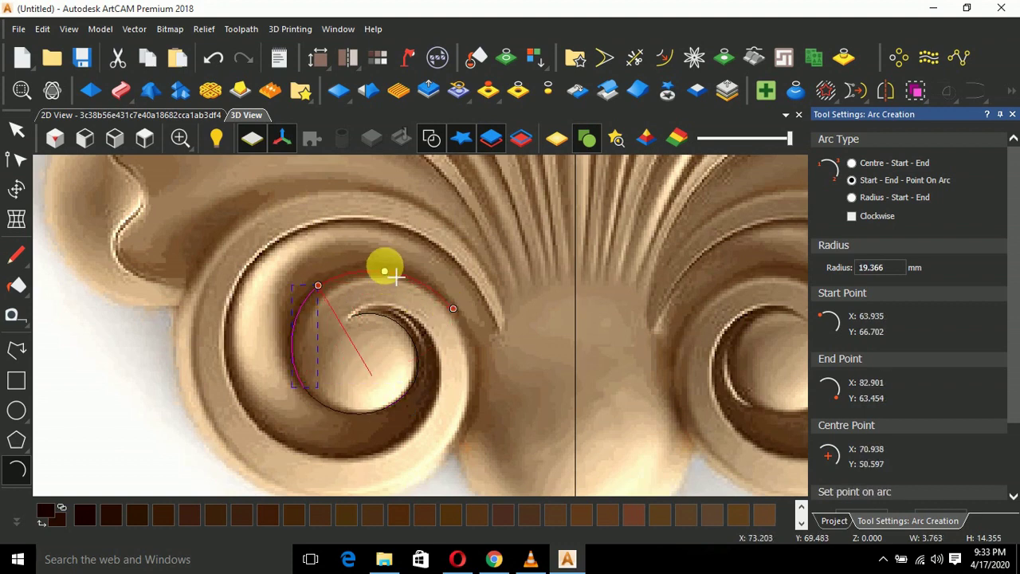
click(388, 269)
Add an arc down the right side of the scroll and one of about 20.9 mm radius along its bottom edge
click(456, 440)
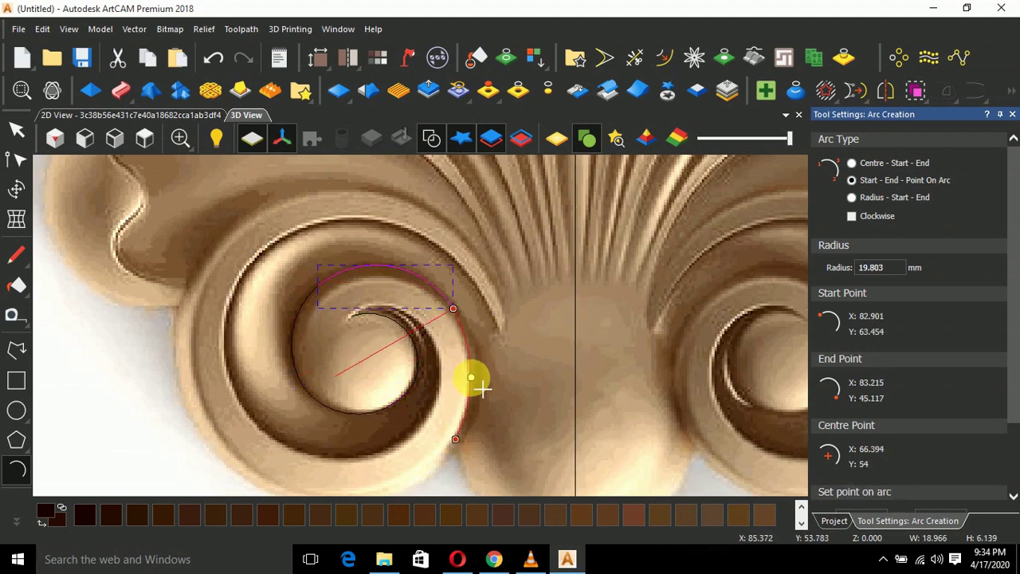
click(470, 377)
click(457, 440)
middle_drag(369, 447, 412, 392)
click(329, 444)
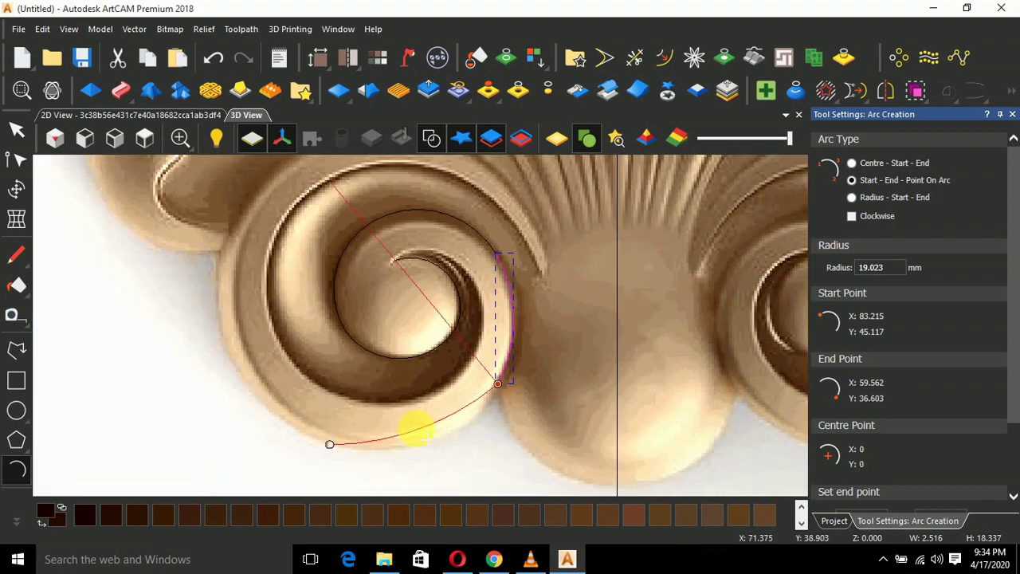
click(419, 446)
Trace the scroll's outer left edge with two connected arcs of about 24.1 mm and 23.8 mm radius
click(330, 444)
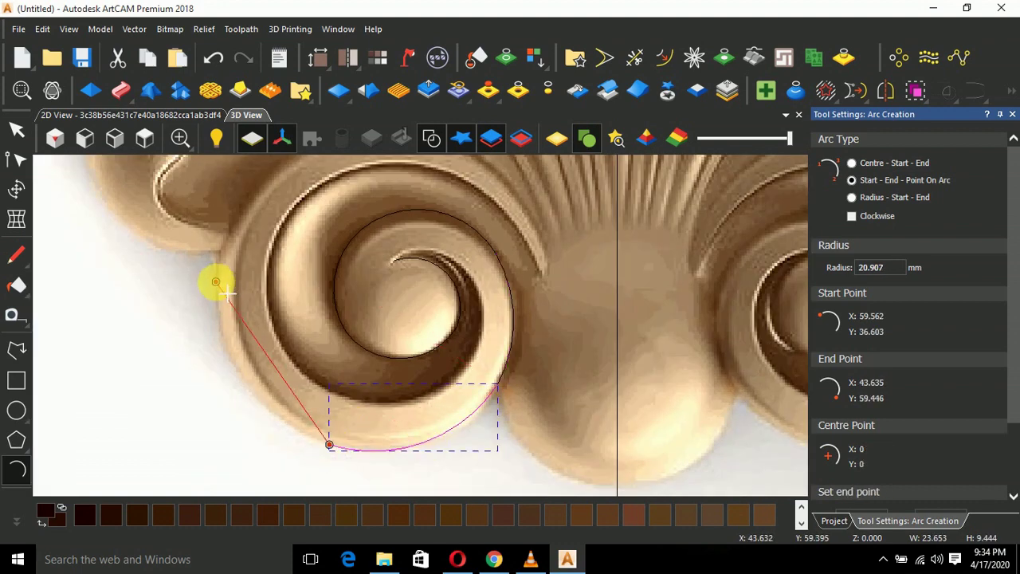
click(220, 294)
click(247, 388)
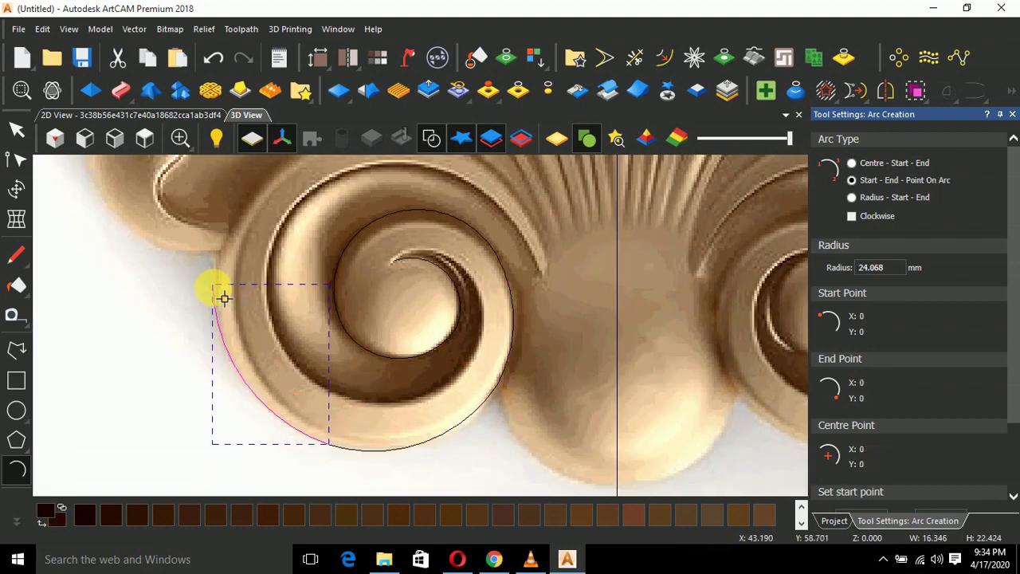
click(224, 299)
click(364, 173)
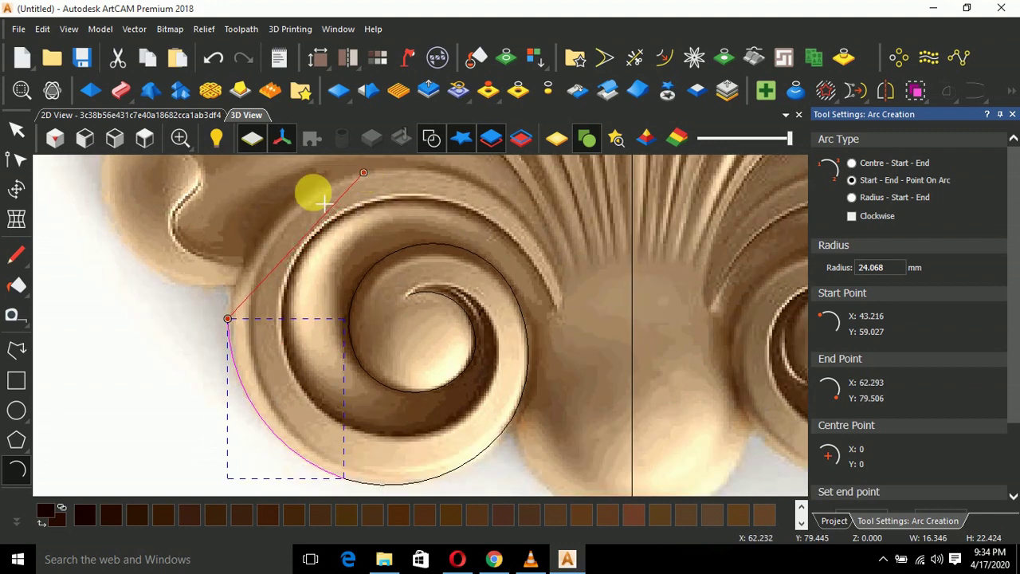
click(284, 211)
Finish the outer spiral with an arc of about 23.2 mm radius over the top and a flatter arc down to the central boss
click(363, 173)
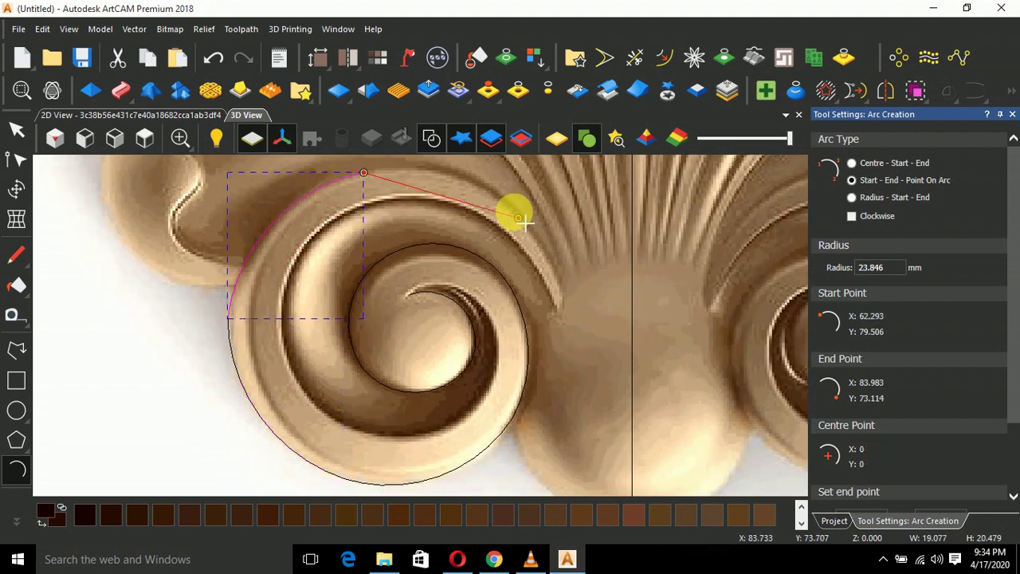
click(513, 211)
click(476, 190)
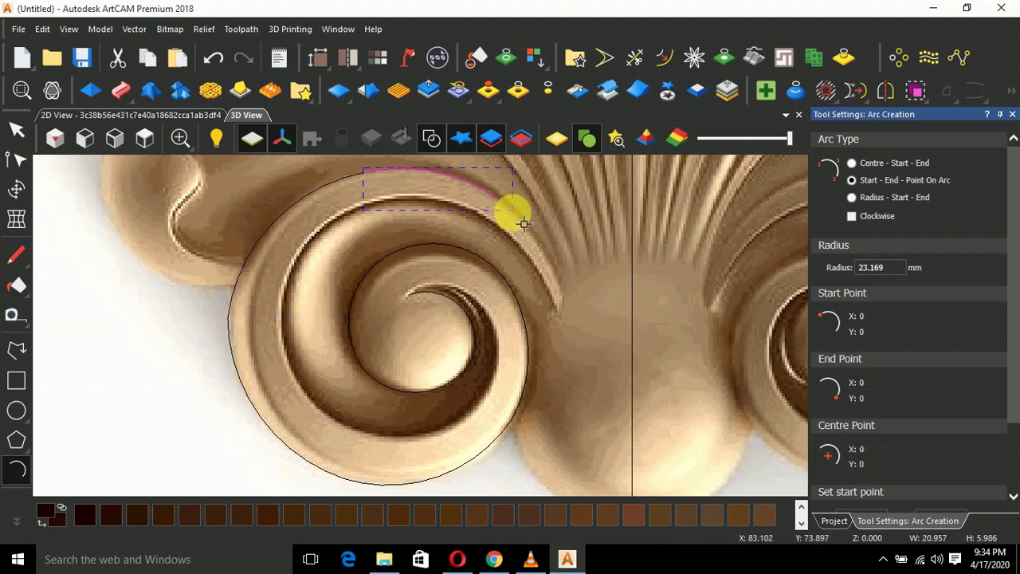
click(513, 210)
click(586, 333)
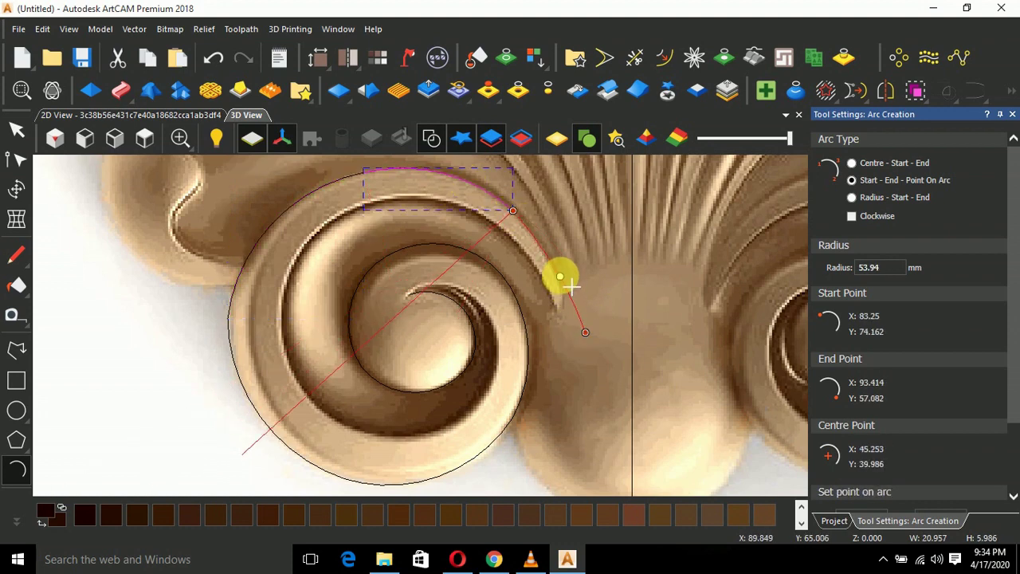
click(560, 280)
key(Escape)
Select all the arcs of the left scroll and join them into one spiral vector
drag(569, 189, 262, 433)
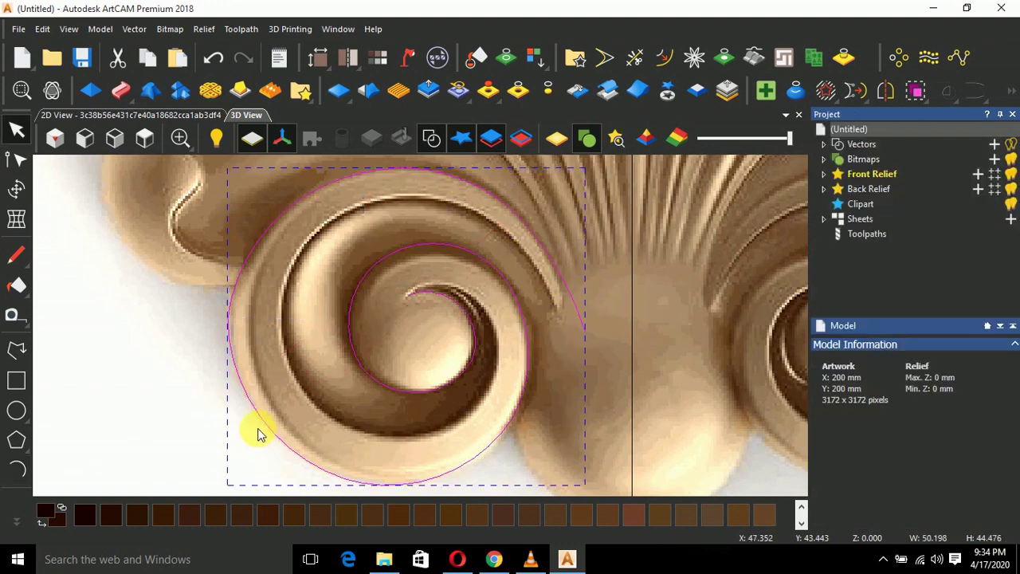
key(j)
click(769, 302)
Smooth the spiral vector's nodes at the joints between its arcs in node editing, and deselect it
key(n)
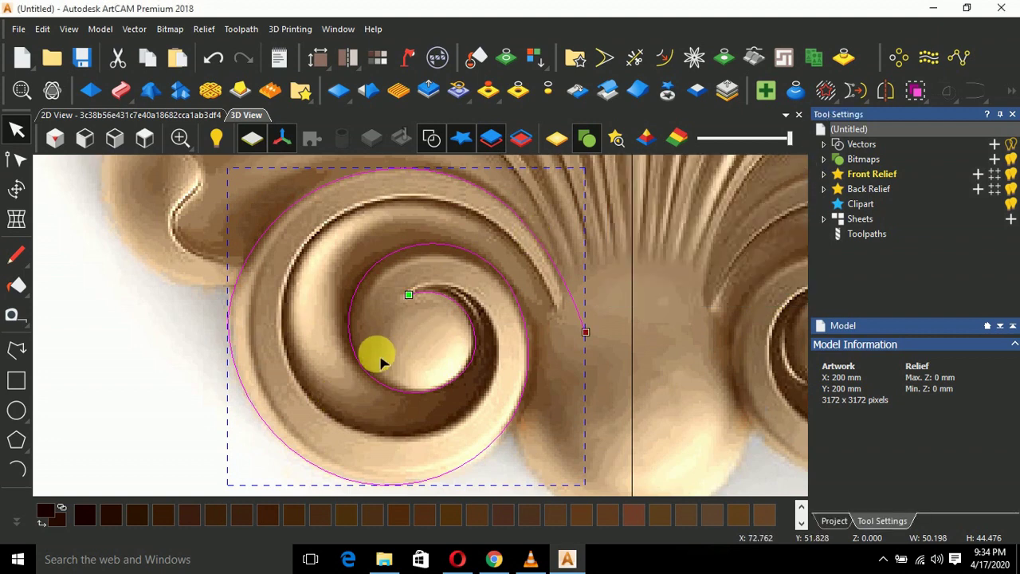
key(s)
key(s)
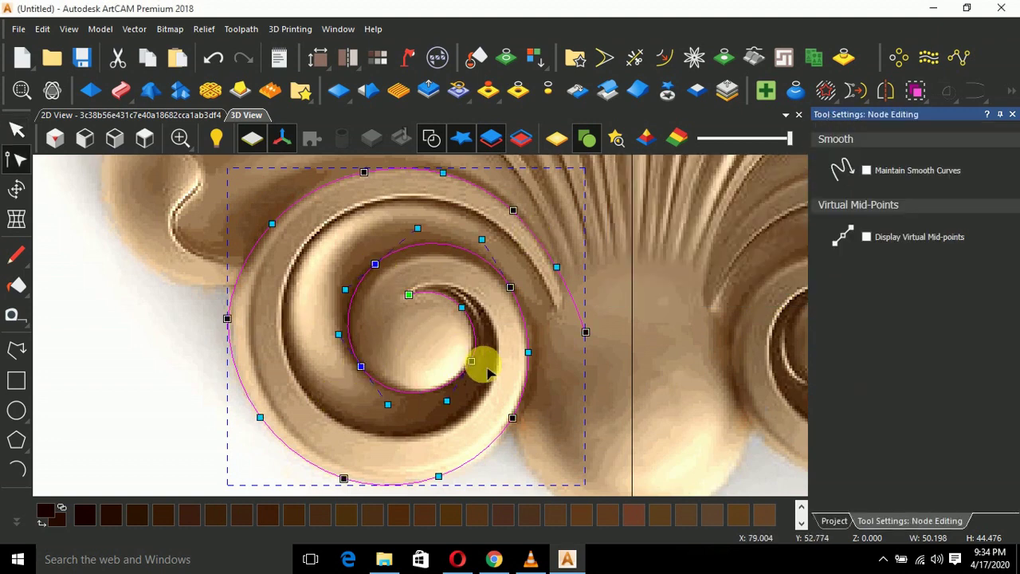
drag(472, 362, 518, 301)
click(513, 417)
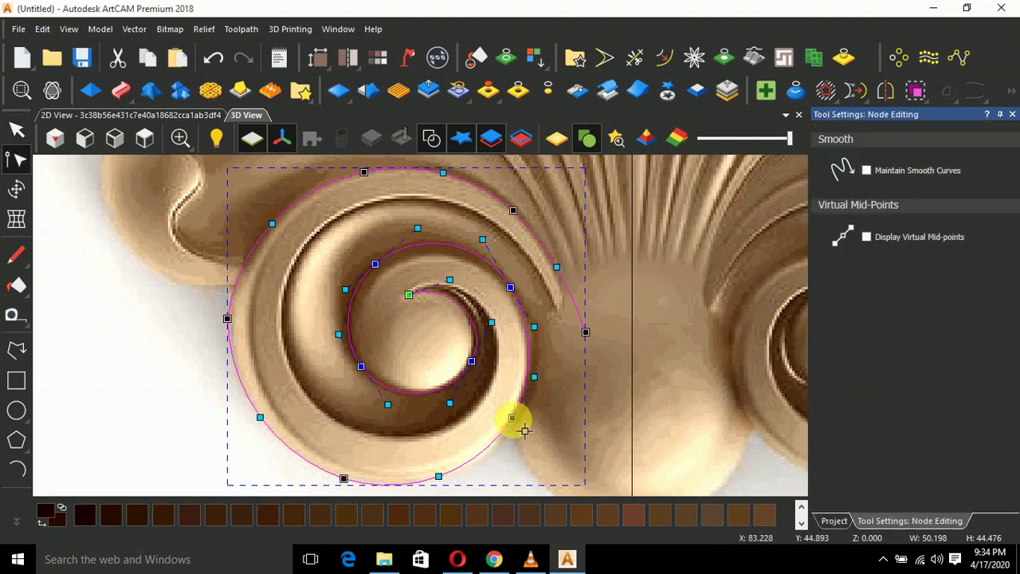
key(s)
key(s)
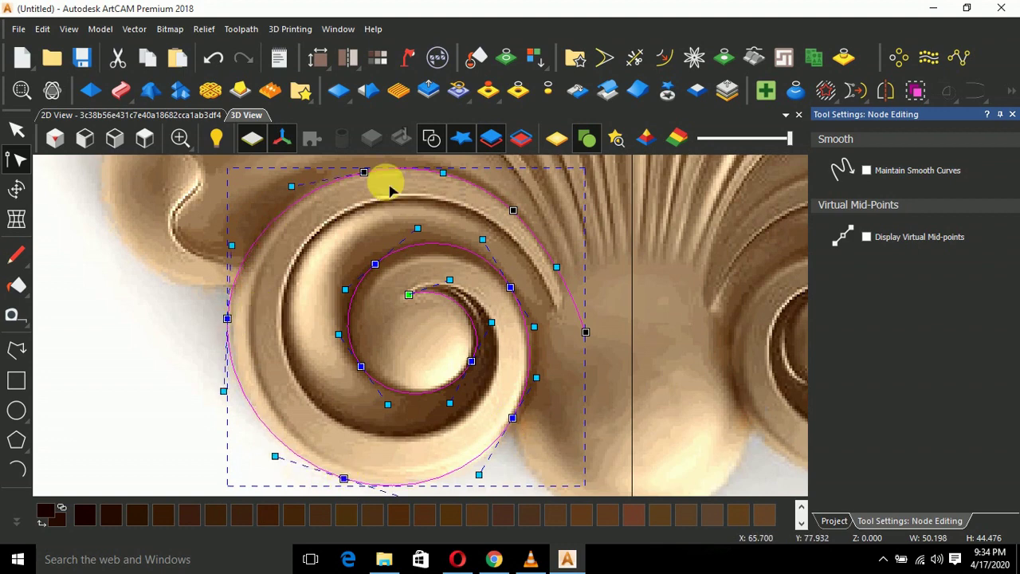
key(s)
click(533, 275)
In the 2D view, trace the groove from the spiral's inner tip with an arc about 6.3 mm wide and one of about 9.9 mm radius
scroll(533, 275, down, 2)
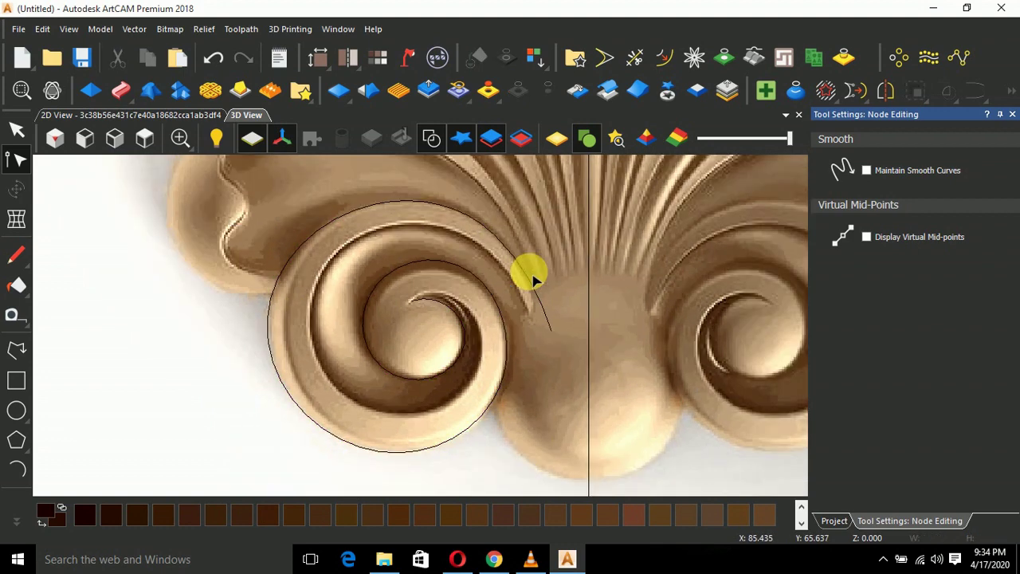
click(166, 117)
scroll(373, 391, up, 3)
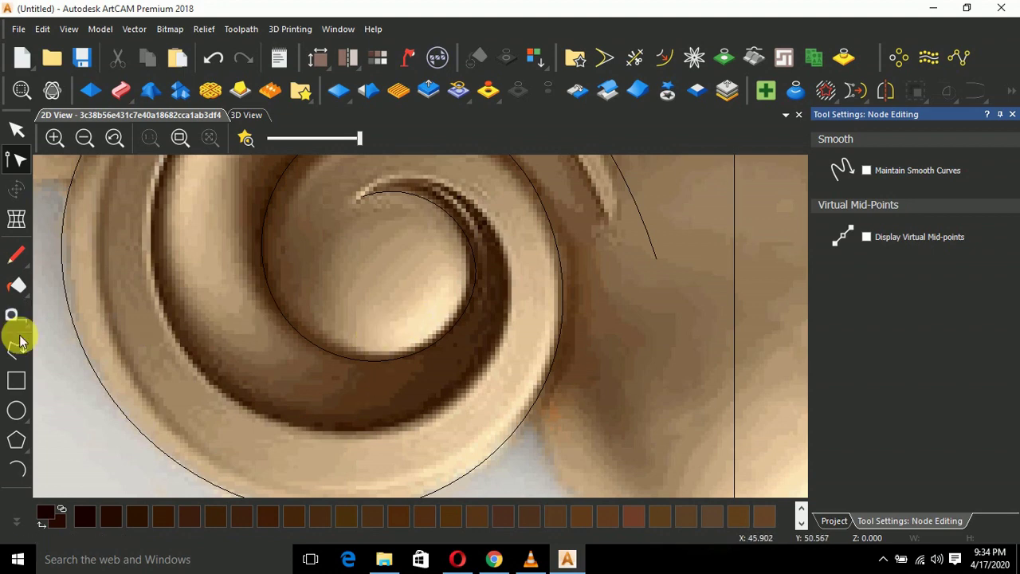
click(15, 470)
click(364, 196)
scroll(429, 189, up, 2)
click(457, 186)
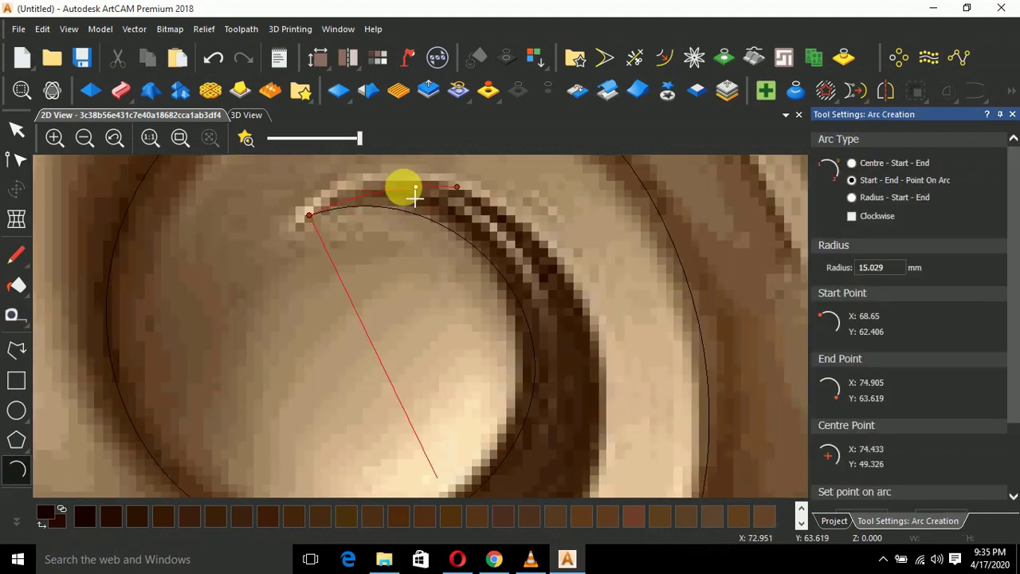
click(398, 179)
click(456, 187)
click(603, 428)
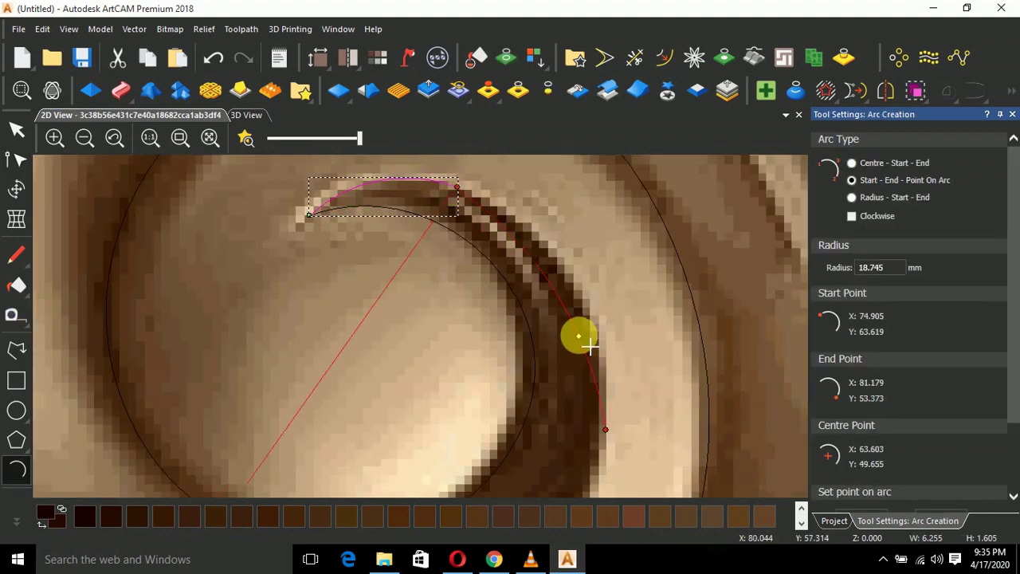
click(587, 314)
Continue the groove outline with a three-point arc of about 14.1 mm radius along its lower right edge
scroll(487, 359, down, 2)
click(469, 352)
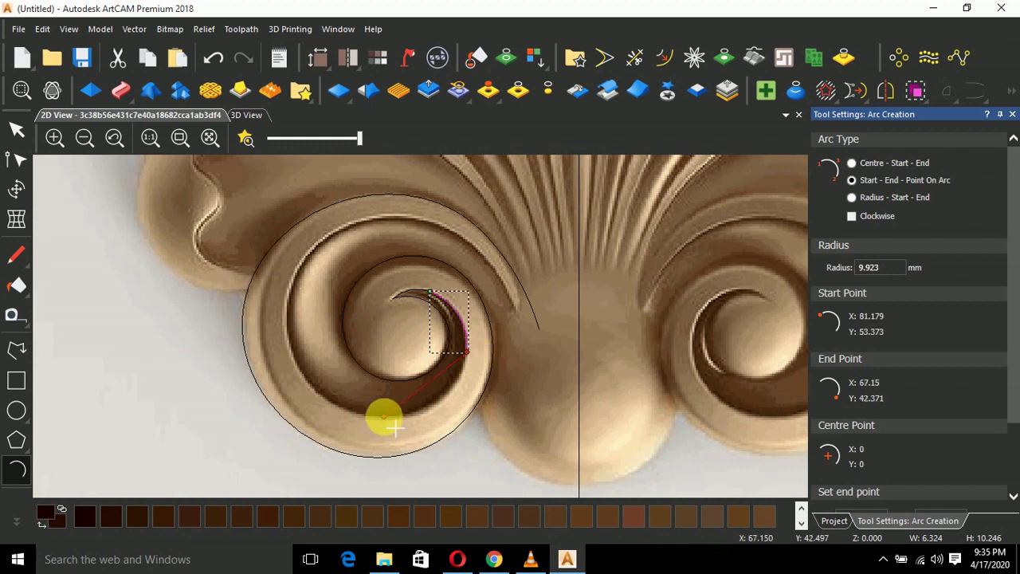
click(384, 420)
click(431, 403)
Continue the groove outline with three-point arcs around its lower left curve and up its left edge, the latter about 18.1 mm in radius
click(383, 420)
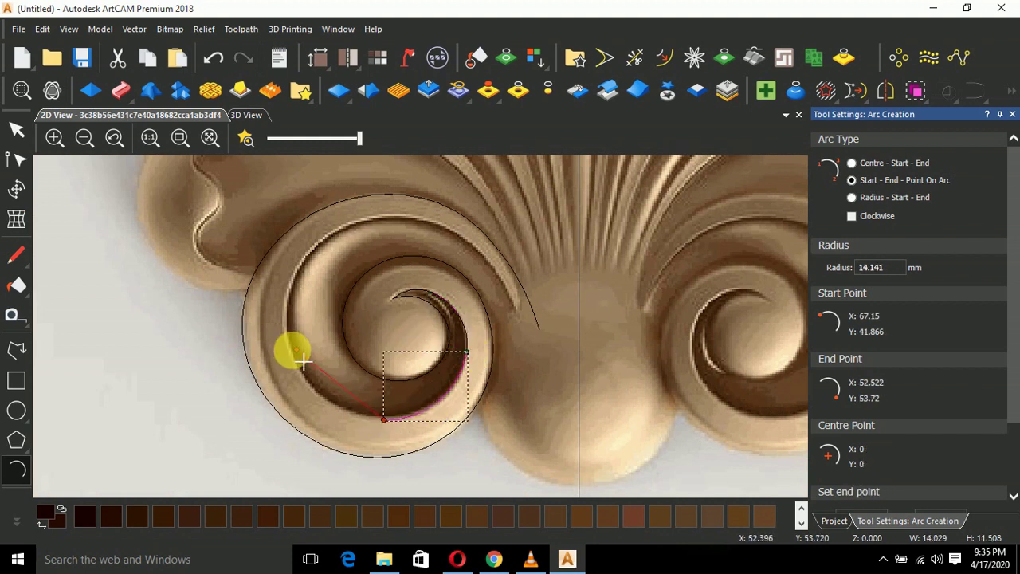
click(290, 351)
click(319, 398)
click(289, 349)
click(330, 236)
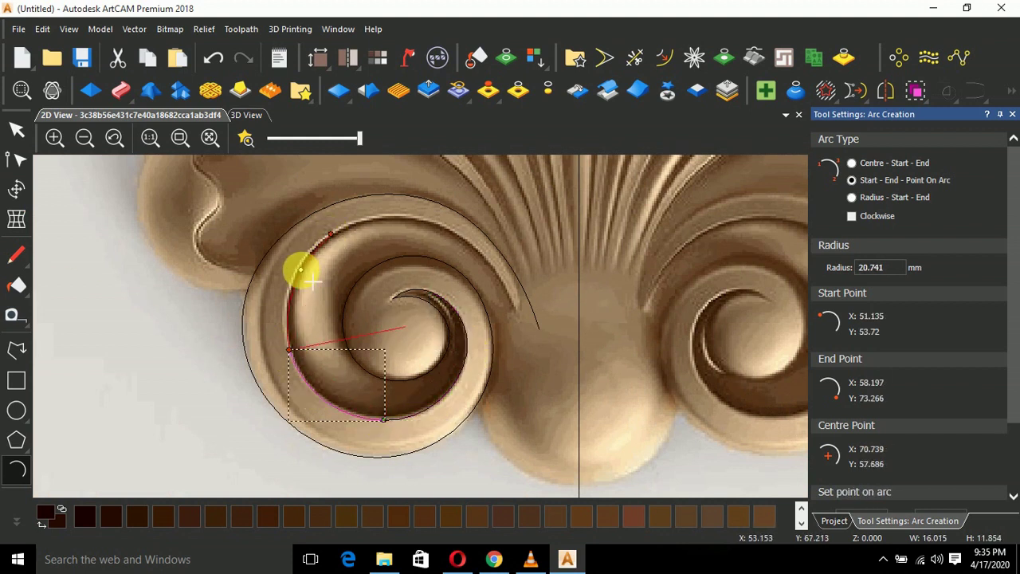
click(298, 270)
click(330, 236)
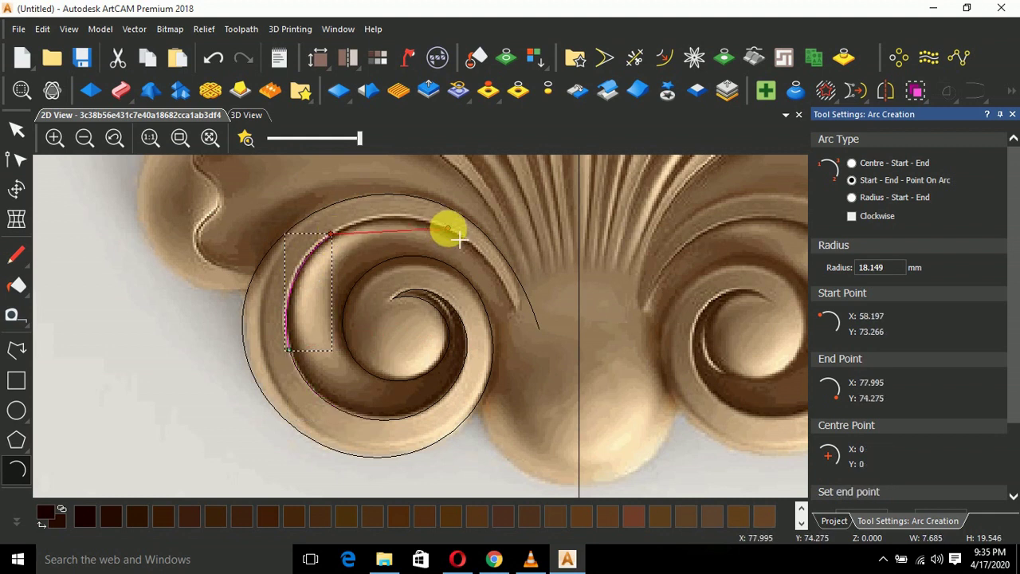
Trace the groove's top edge with an arc of about 23 mm radius, and finish the outline with an arc to its outer end
click(449, 230)
click(409, 230)
click(449, 230)
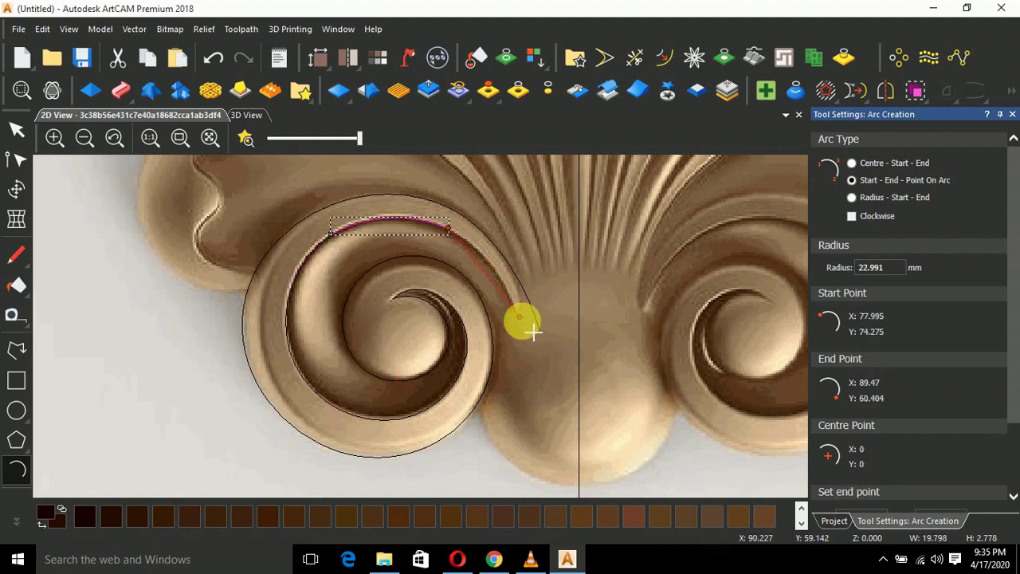
click(524, 336)
click(510, 289)
key(Escape)
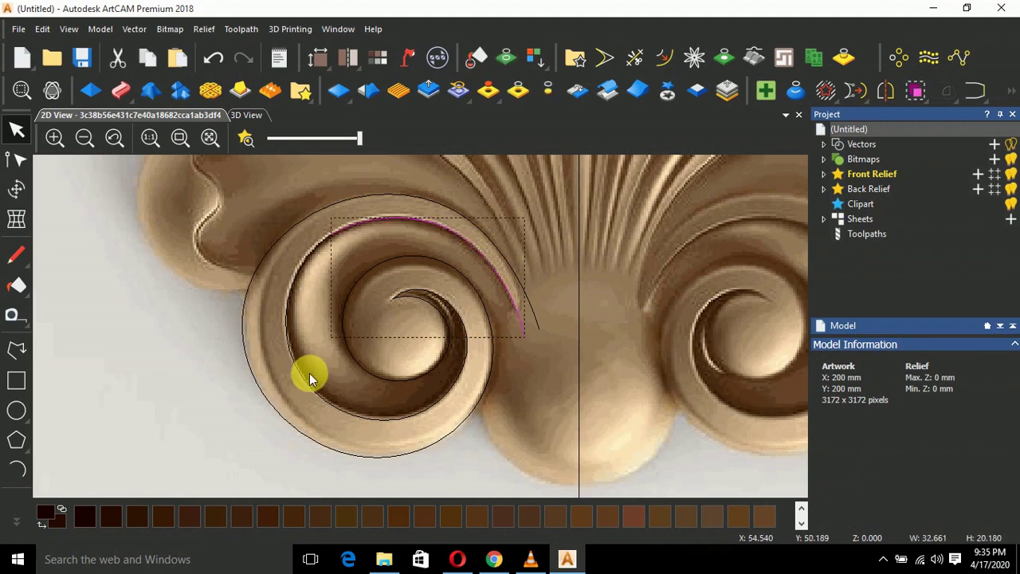
Select all the arcs of the groove outline and join them into one vector
shift+click(452, 403)
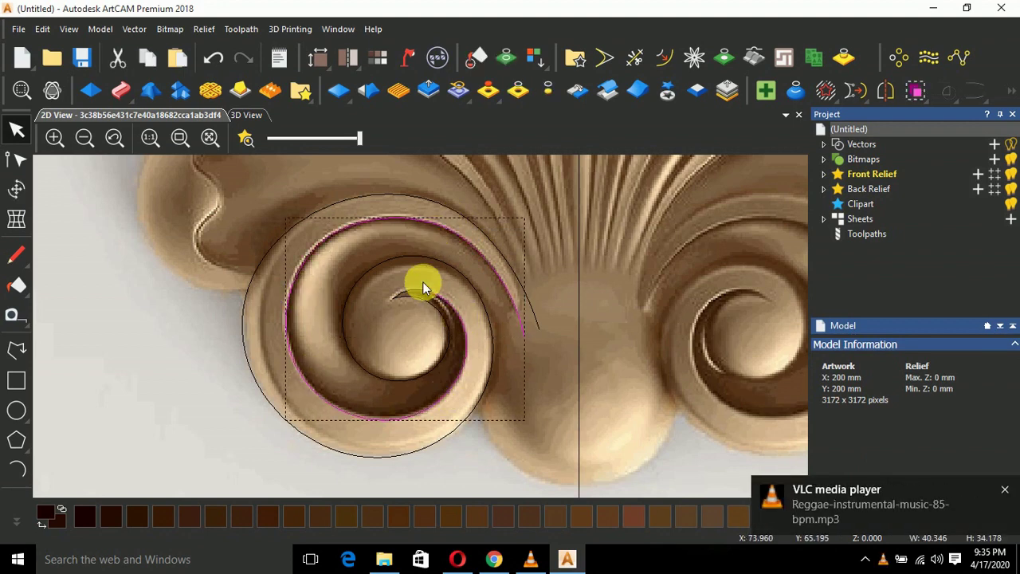
key(j)
click(779, 300)
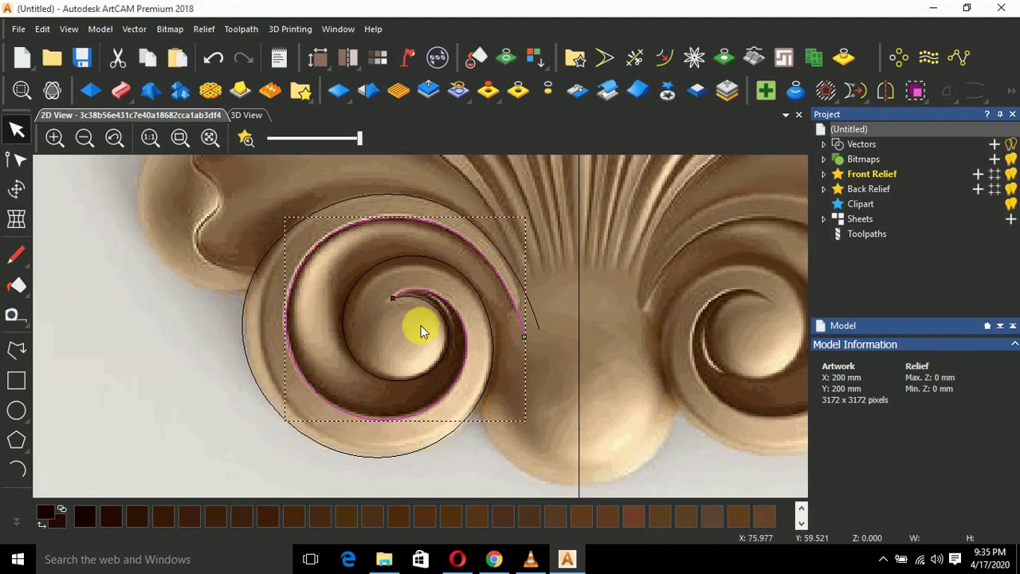
Smooth the groove vector's nodes at the joints between its arcs in node editing, and deselect it
scroll(421, 330, up, 2)
key(n)
click(506, 320)
shift+click(431, 197)
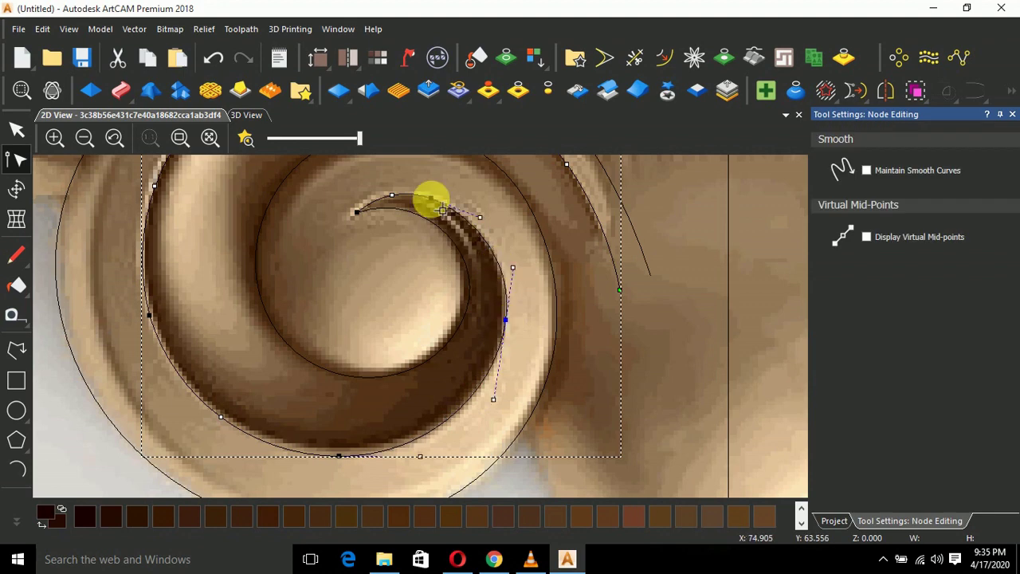
shift+click(339, 455)
shift+click(149, 315)
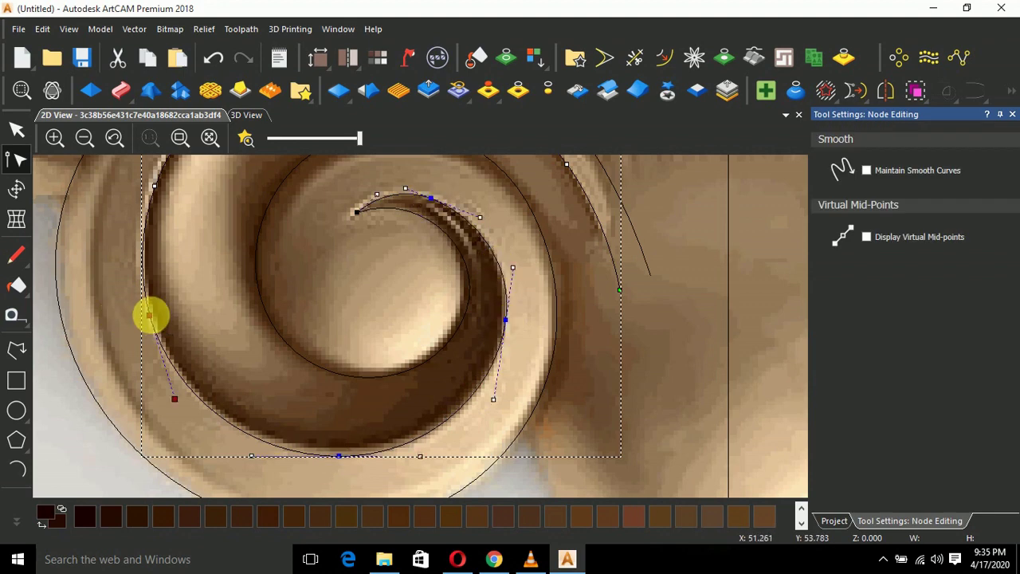
scroll(393, 263, down, 2)
click(497, 337)
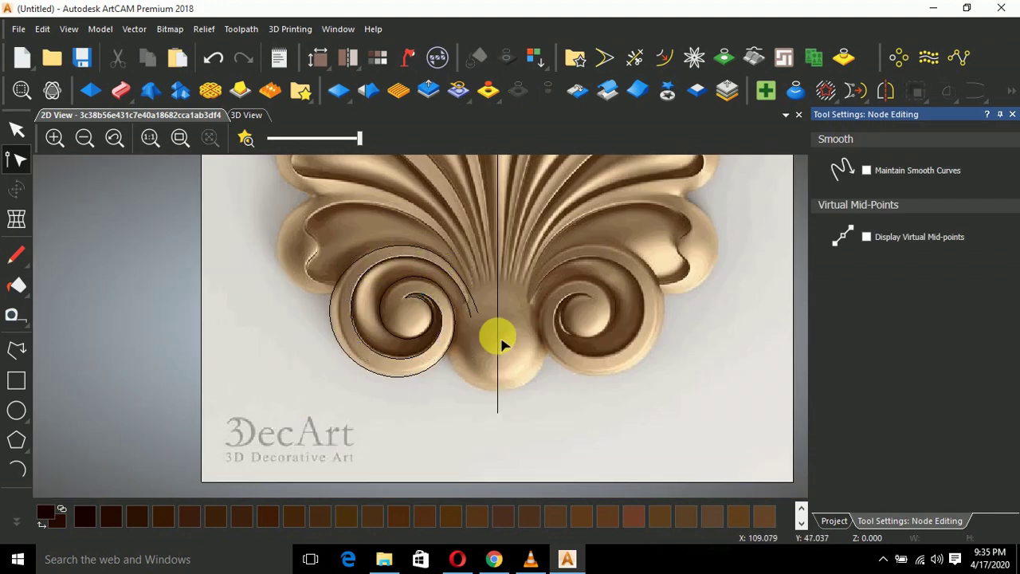
scroll(371, 318, up, 1)
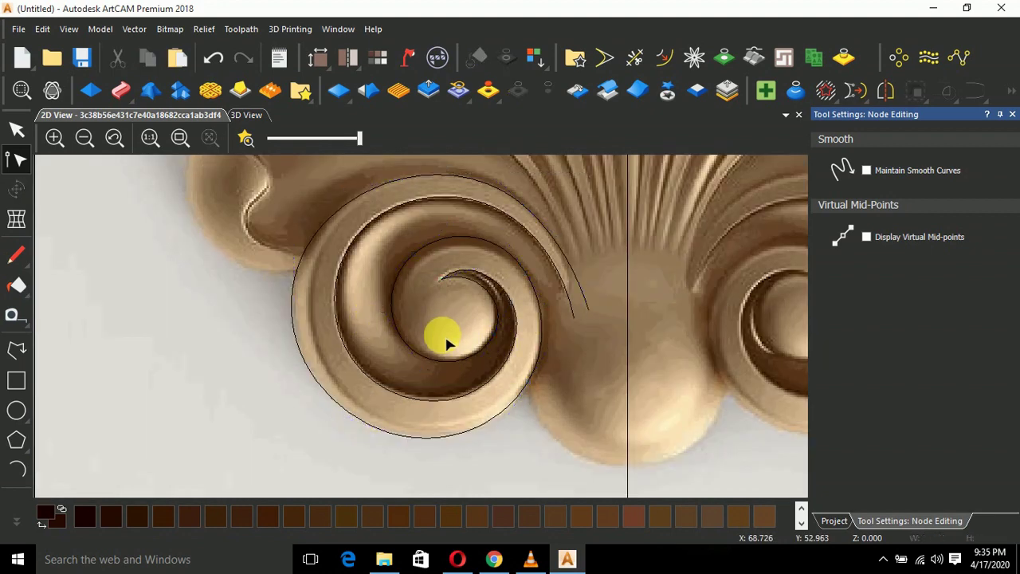
click(15, 469)
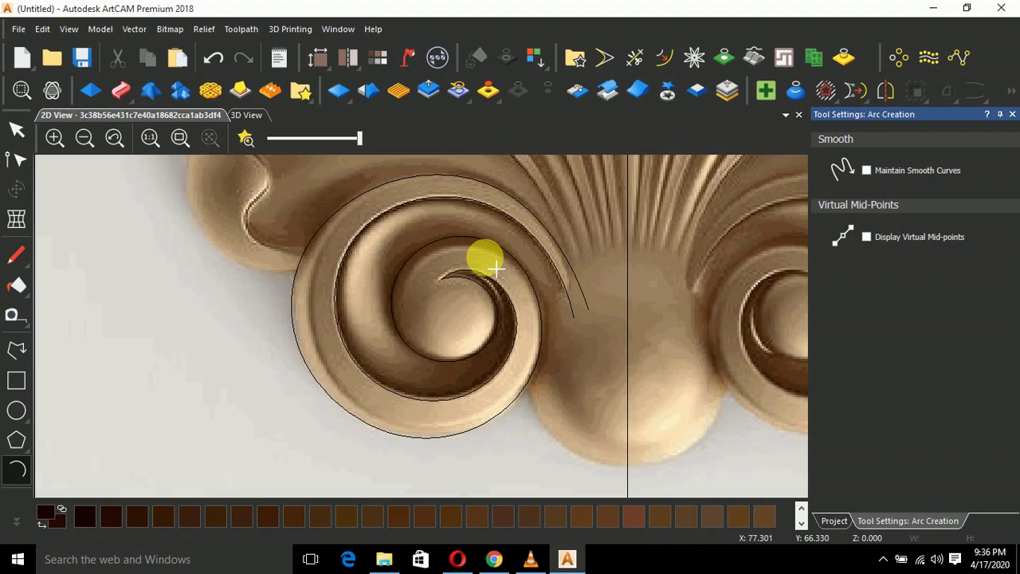
click(463, 236)
click(561, 327)
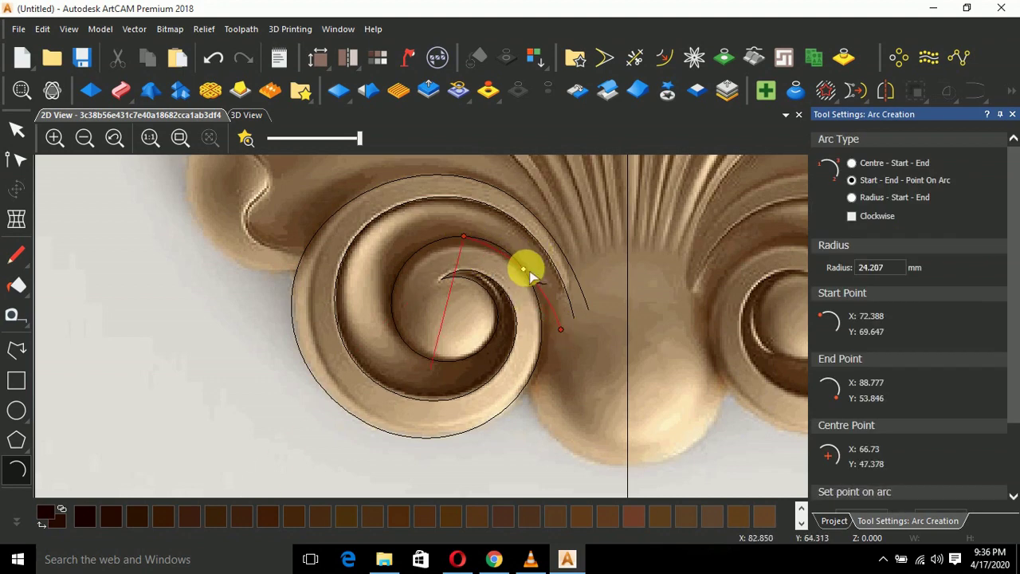
click(530, 272)
scroll(506, 259, up, 2)
click(452, 219)
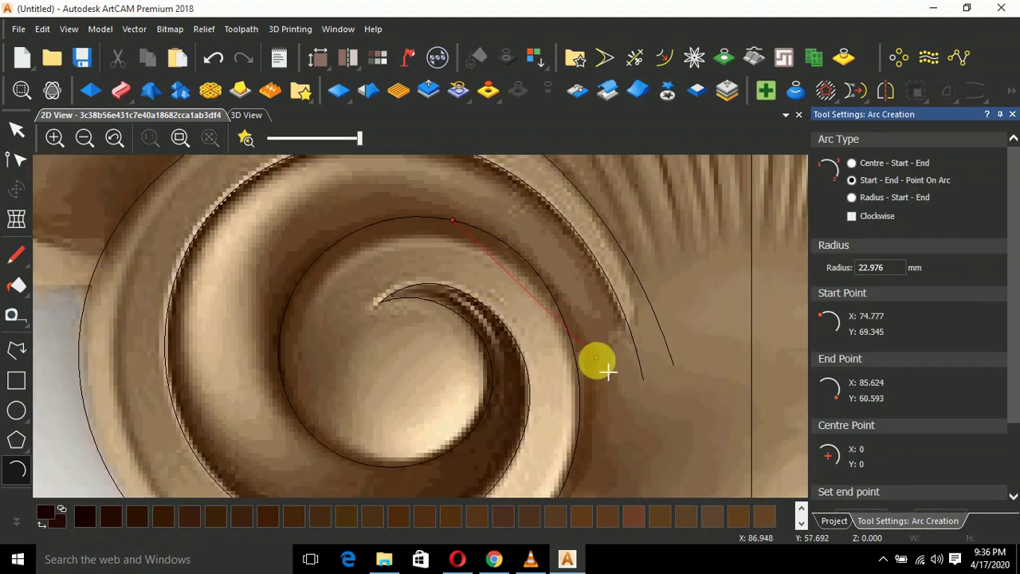
click(592, 413)
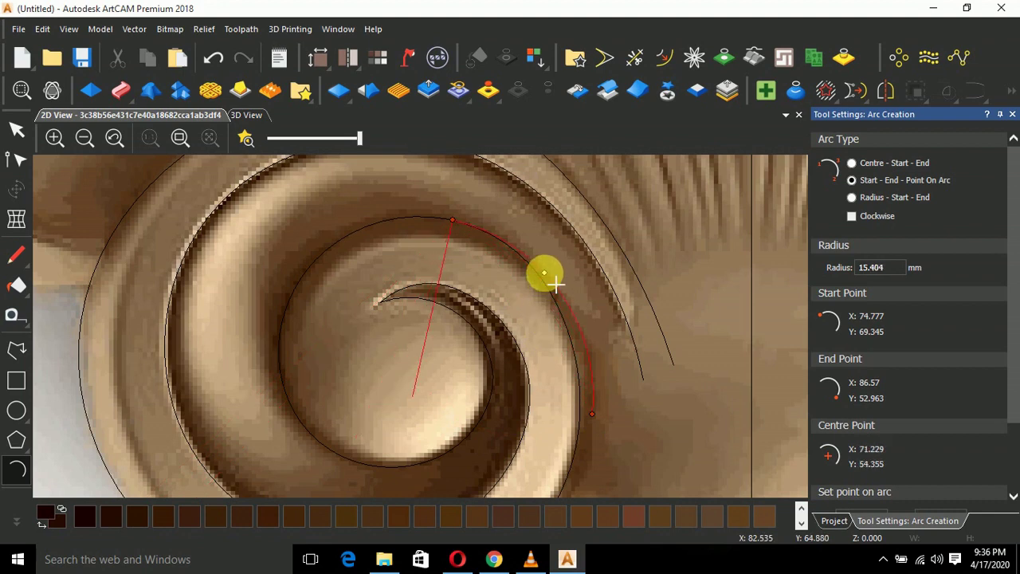
click(555, 283)
key(n)
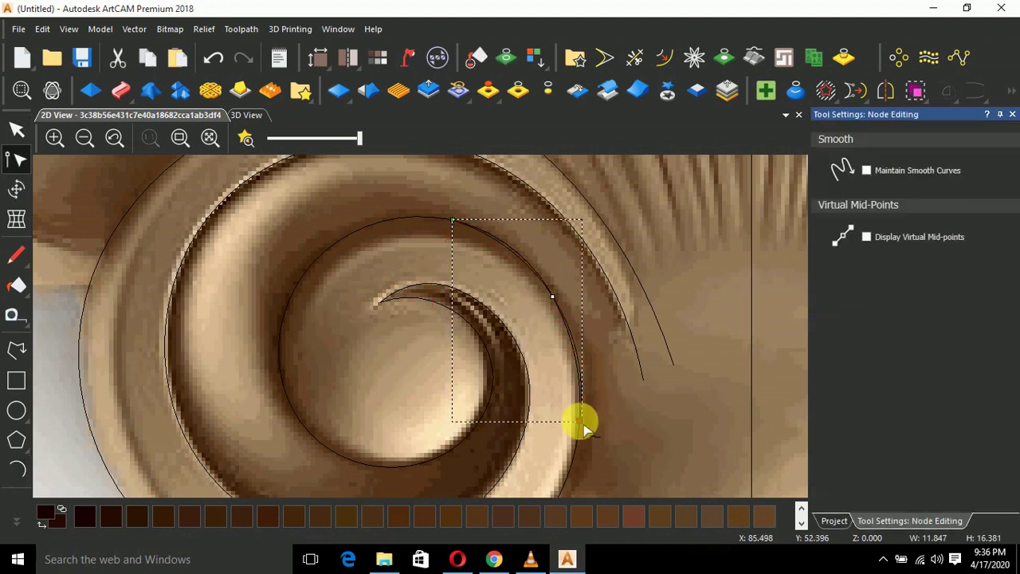
right_click(585, 419)
click(672, 394)
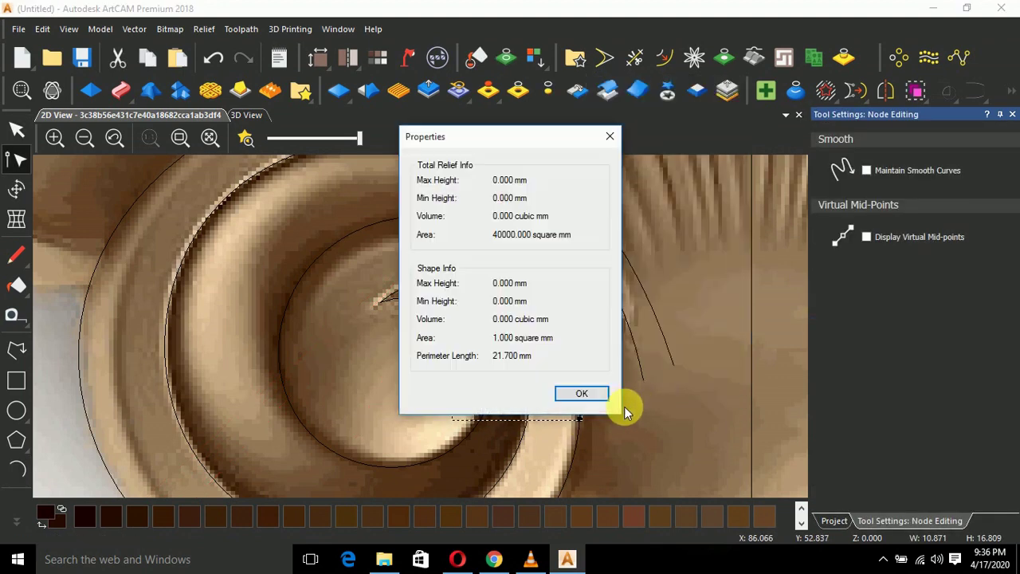
click(578, 391)
scroll(514, 339, down, 5)
scroll(443, 311, up, 5)
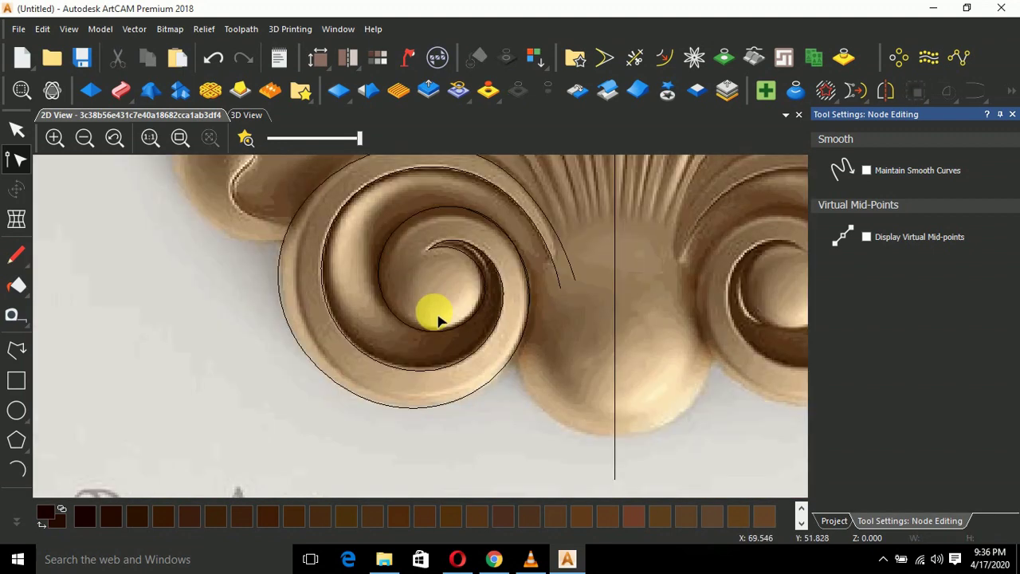
Check the scroll's spiral vector and its groove vector by selecting each in turn, and deselect them
click(439, 371)
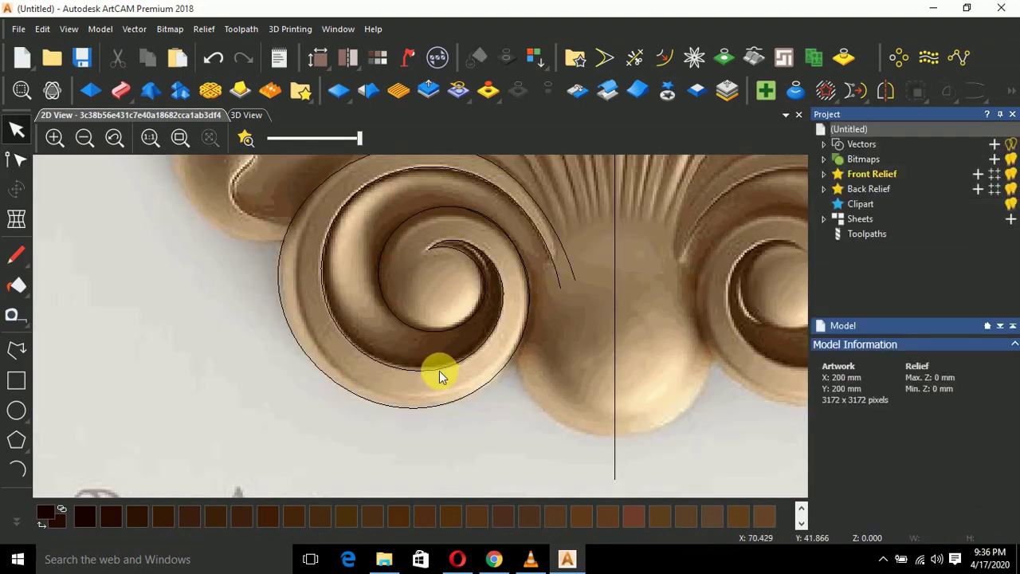
click(476, 263)
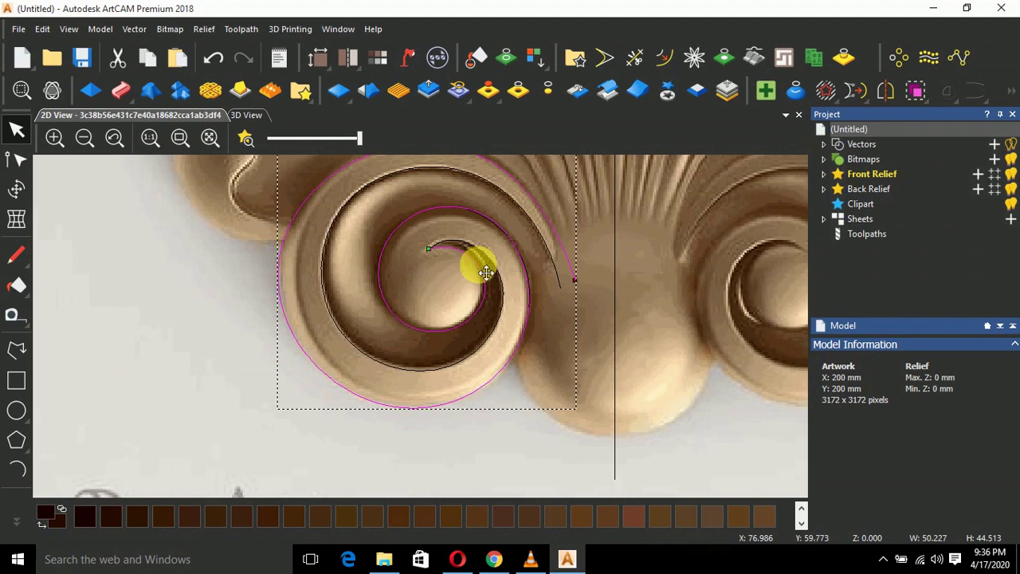
click(490, 344)
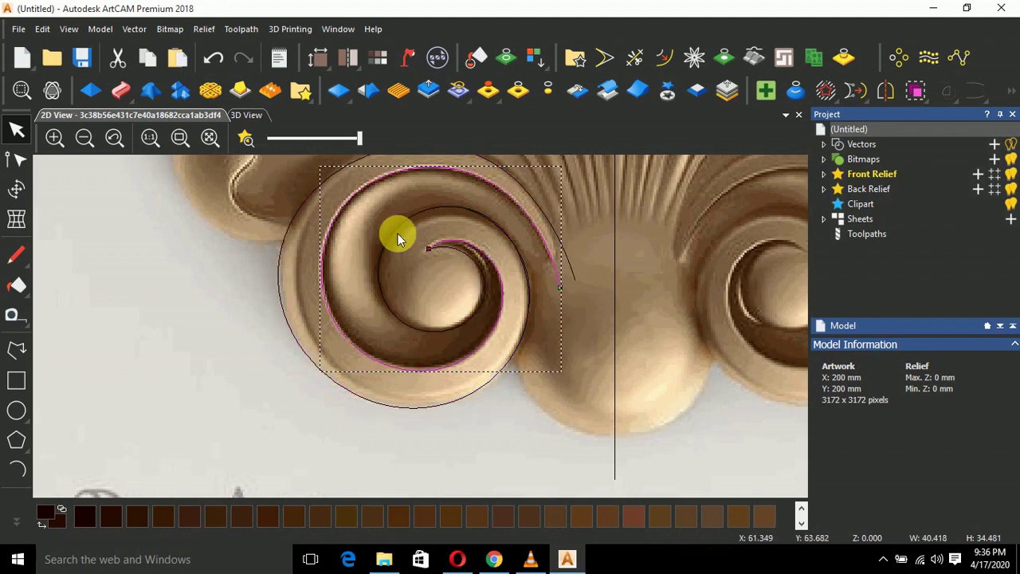
click(616, 342)
Start a polyline at the left scroll's outer end and run it over the scroll to its edge where the lowest left lobe begins
scroll(435, 342, down, 5)
scroll(422, 309, up, 5)
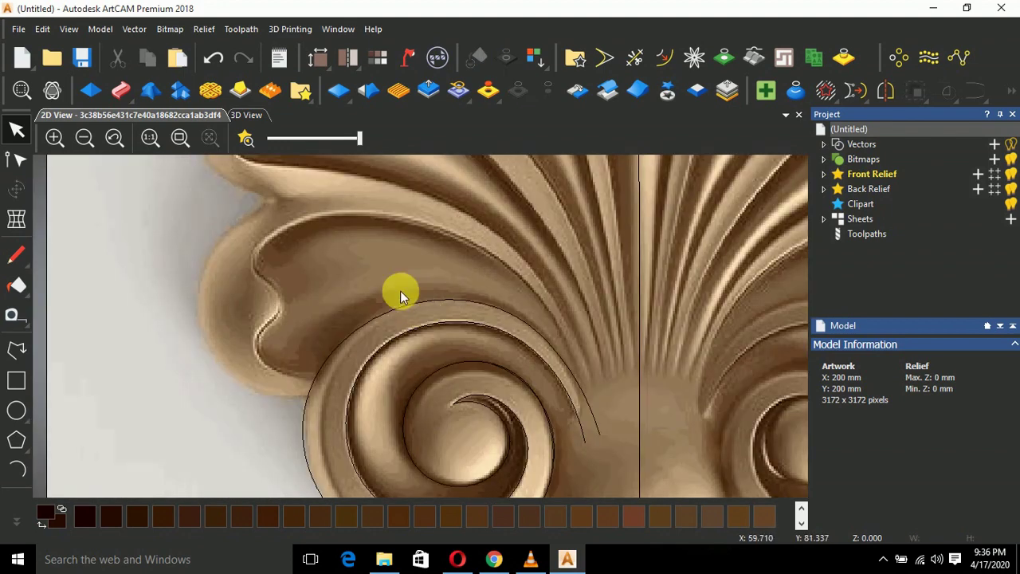
click(16, 349)
scroll(394, 233, up, 2)
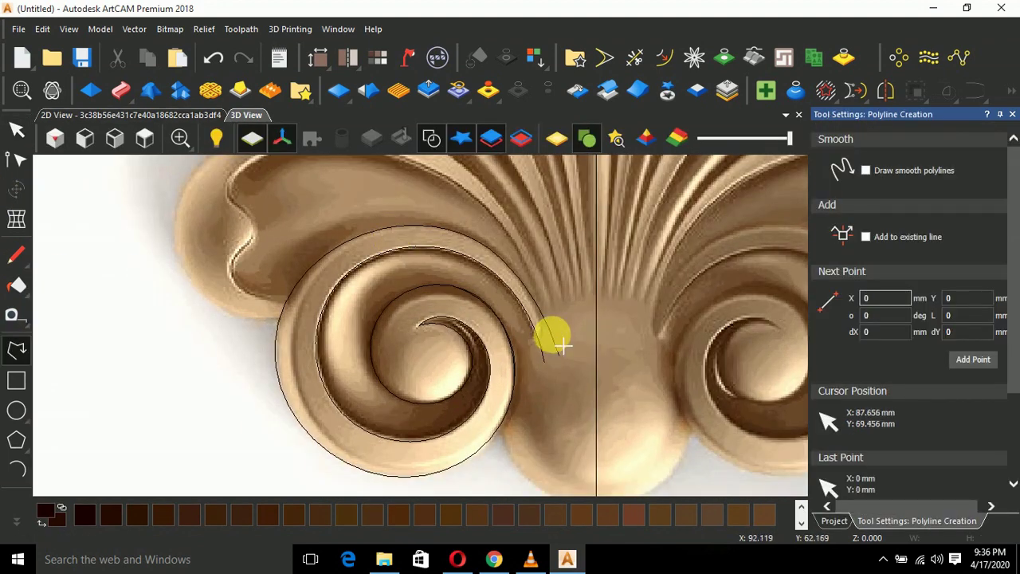
click(563, 365)
click(495, 264)
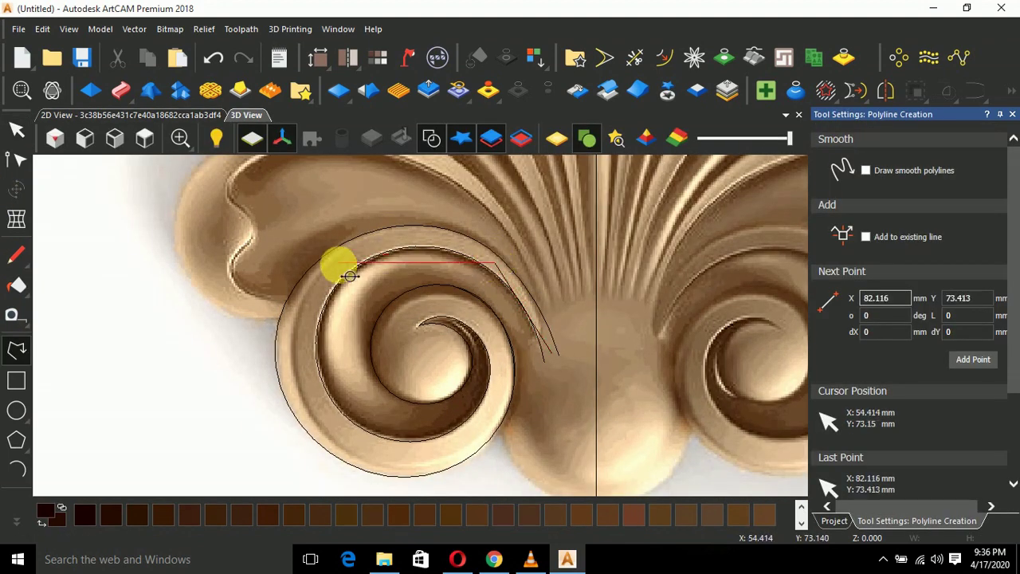
click(350, 276)
click(282, 320)
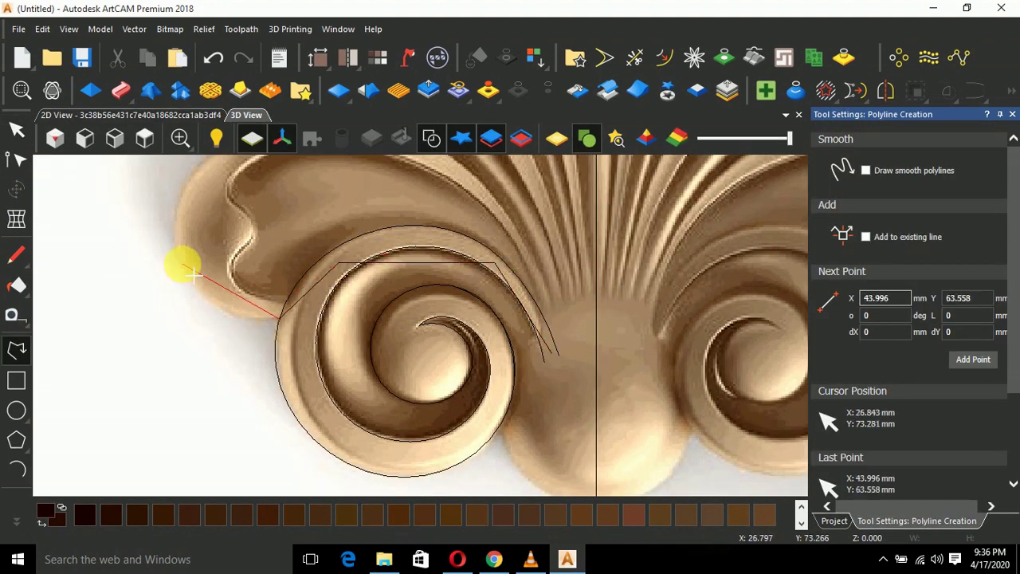
Continue the polyline around the lowest left lobe and along its upper edge to the shell's base near the centre line, and finish it
click(192, 274)
scroll(273, 179, down, 1)
scroll(301, 216, up, 2)
click(301, 215)
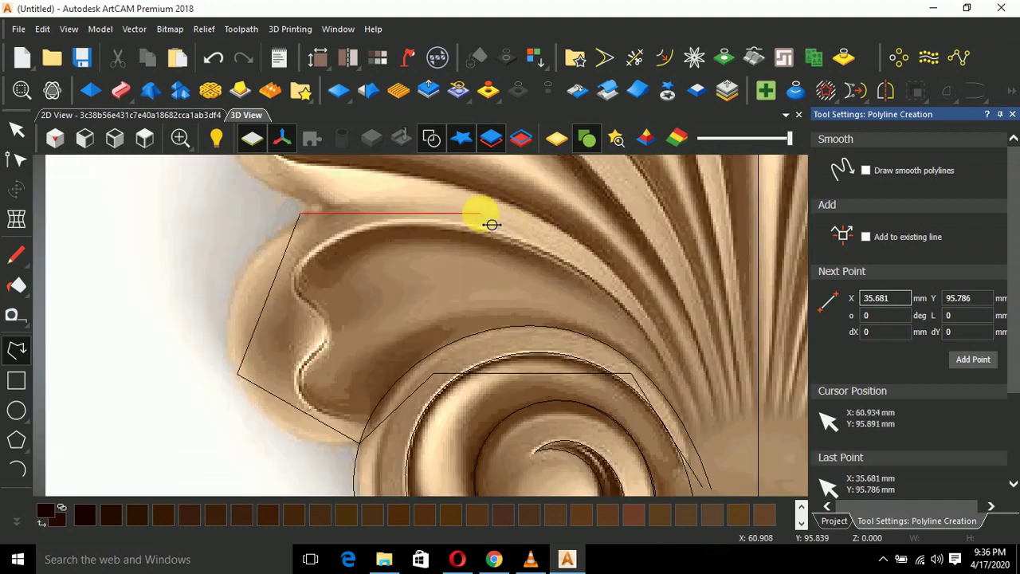
click(483, 215)
click(612, 280)
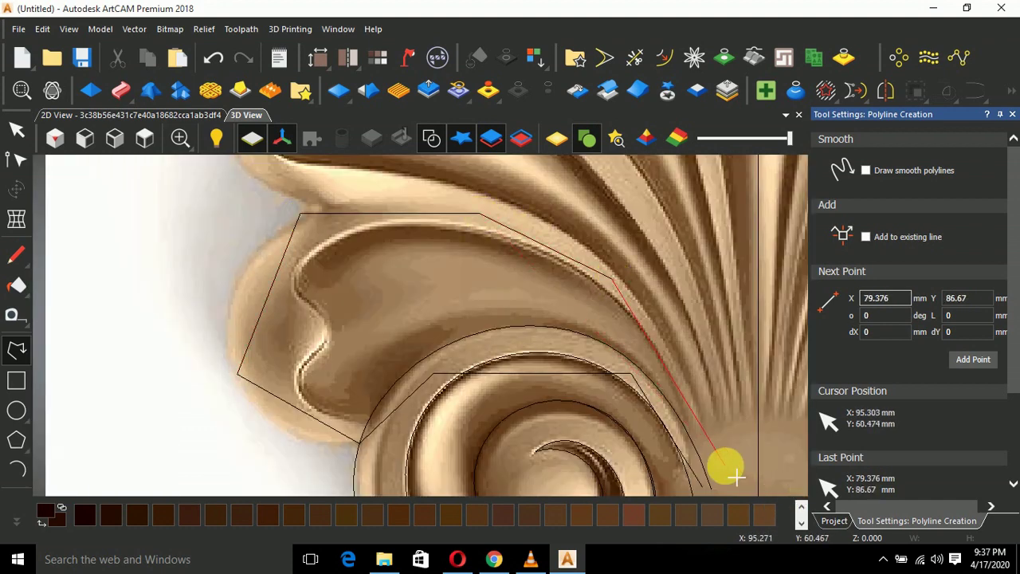
click(725, 466)
right_click(726, 466)
In node editing, smooth the polyline's two nodes over the scroll and adjust them and their handles to curve along the scroll's rim
key(n)
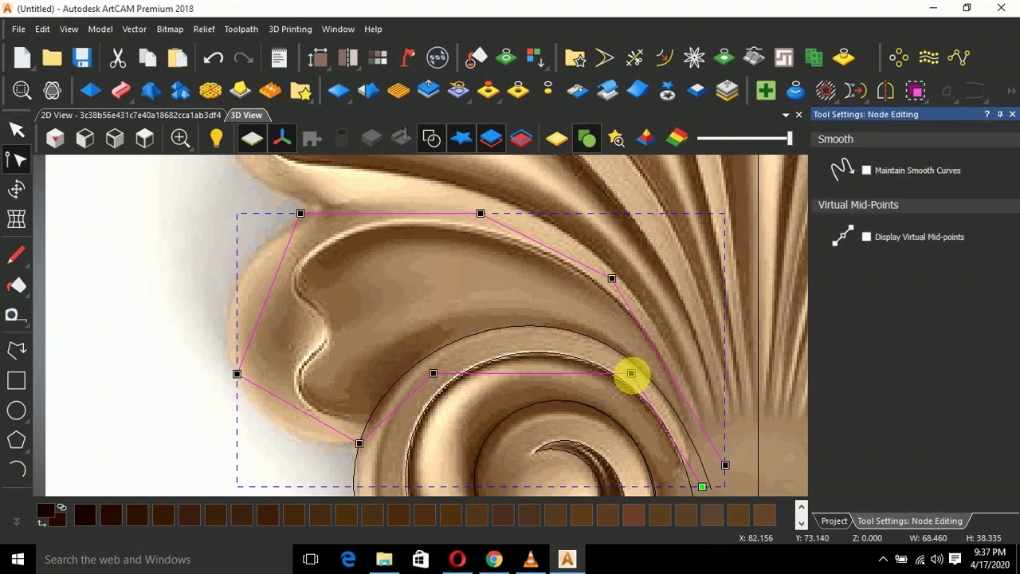
key(s)
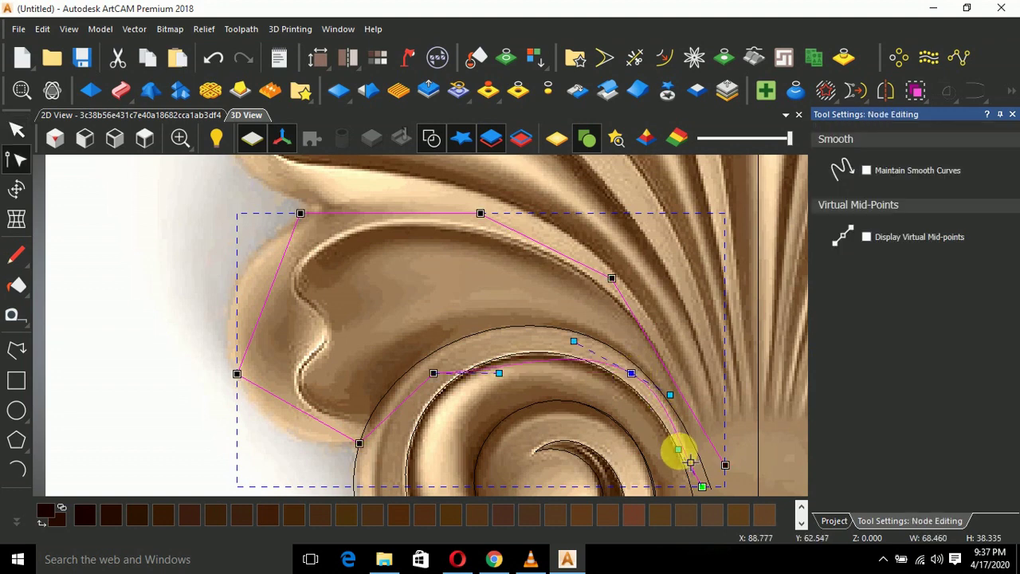
drag(433, 373, 436, 359)
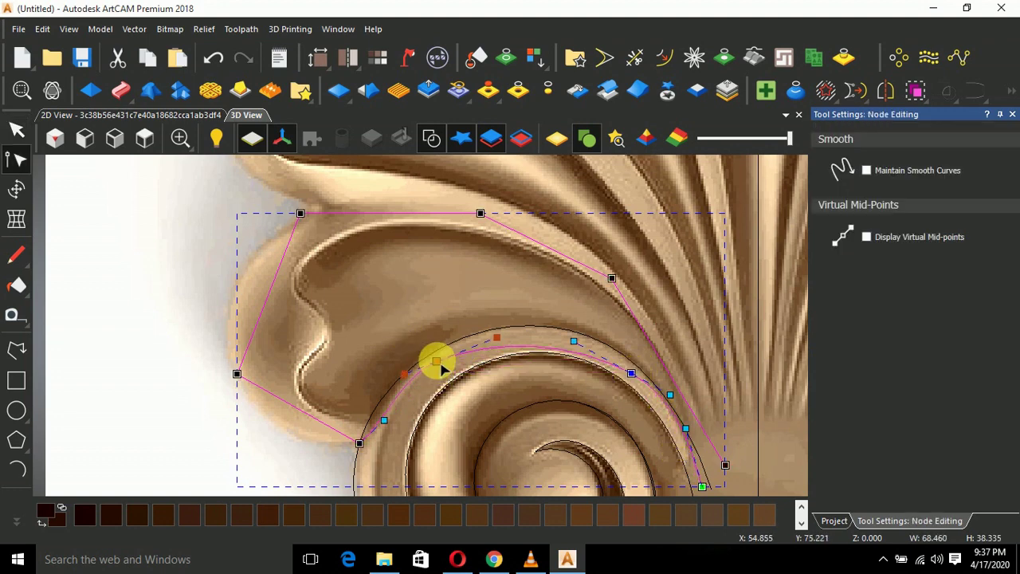
drag(574, 343, 571, 319)
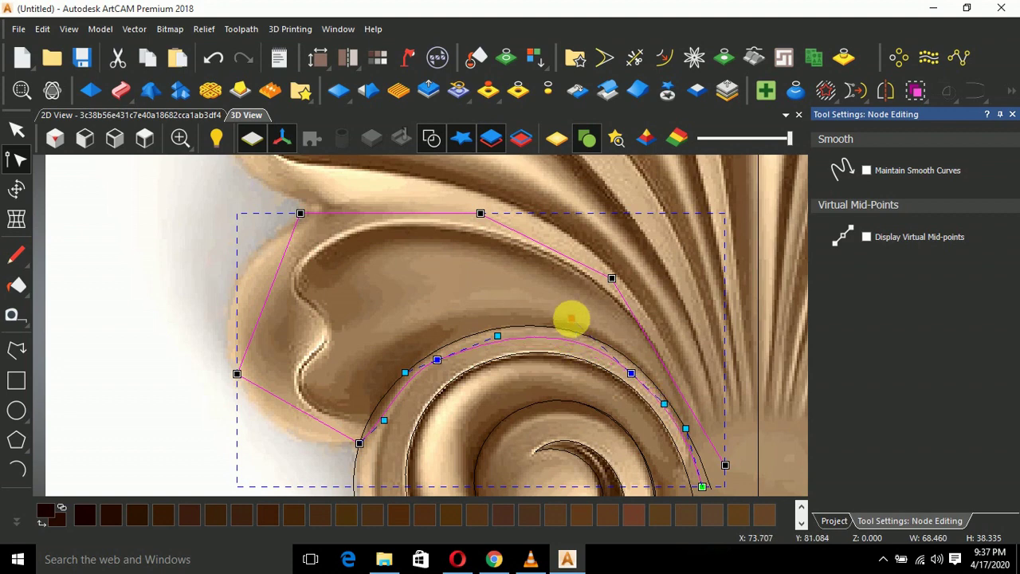
Smooth the three nodes around the lobe's outer end and adjust the upper node's handle so the curve follows the rounded edge
click(360, 443)
key(b)
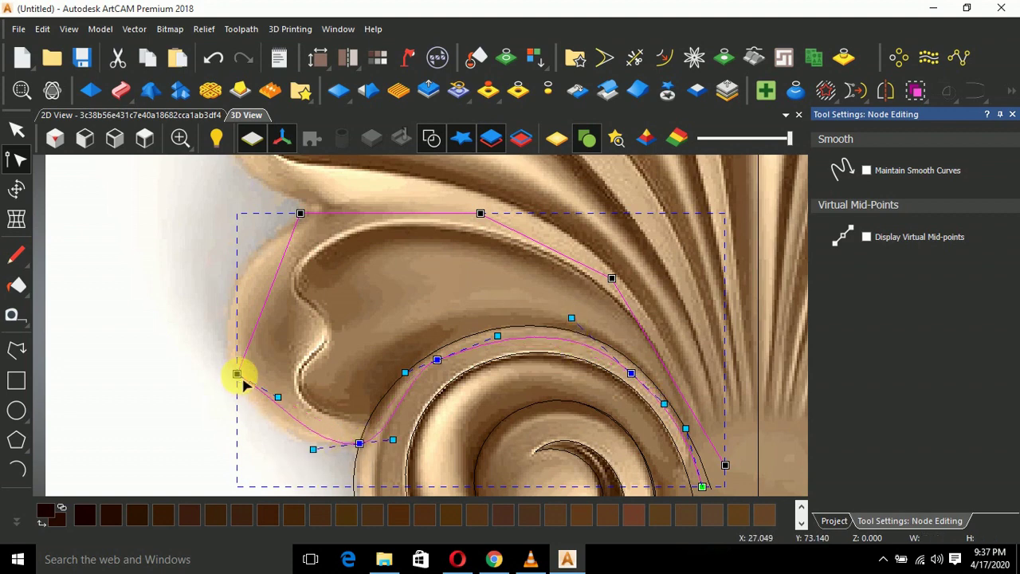
key(b)
click(300, 213)
key(s)
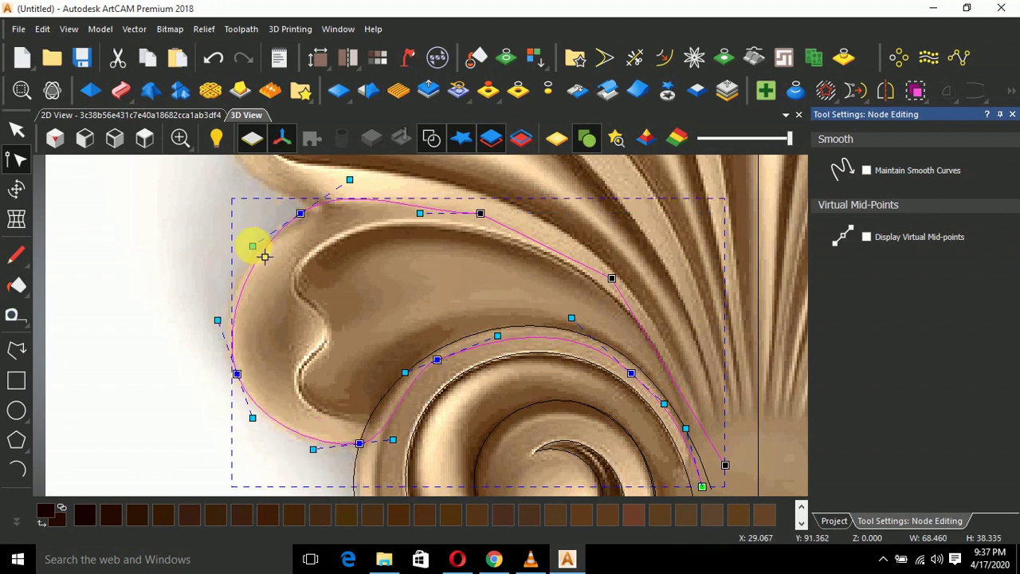
drag(252, 245, 228, 254)
Smooth the two nodes along the lobe's upper edge and bend the last span towards the shell's base with its handle
key(s)
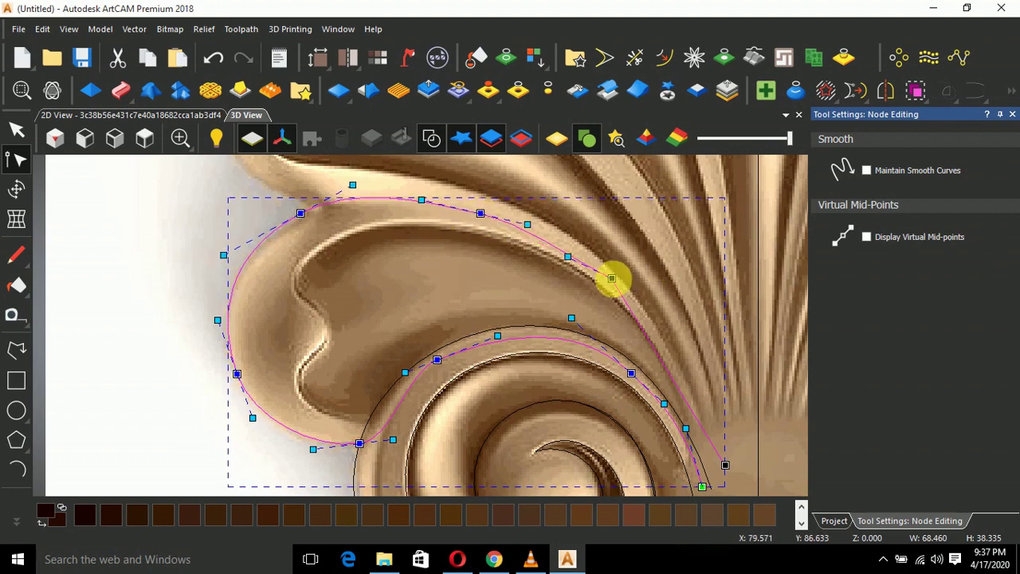
key(s)
drag(688, 403, 681, 366)
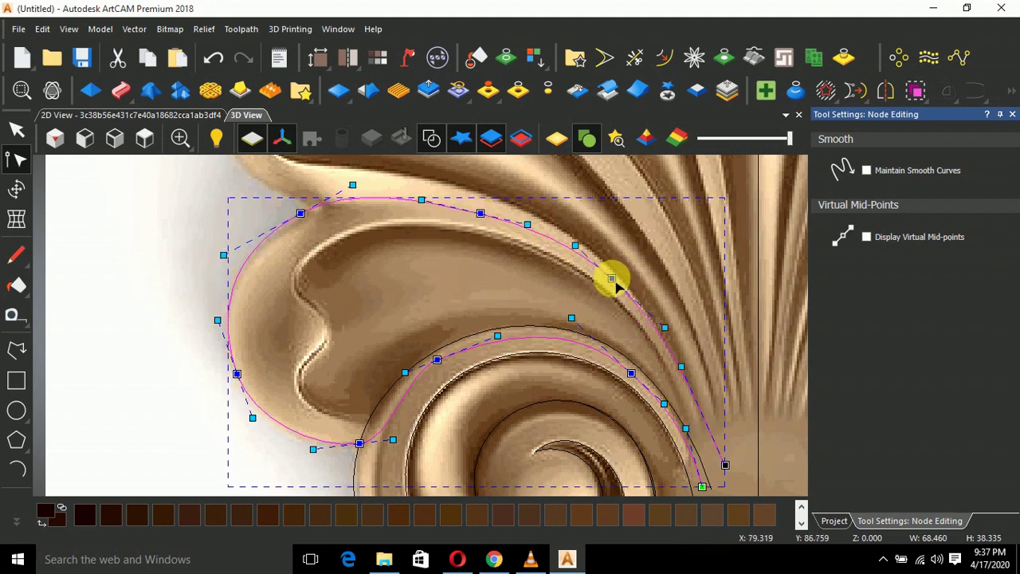
Adjust the lobe outline's node and handles over the scroll's upper rim so the curve follows the rim
click(525, 288)
scroll(527, 286, down, 2)
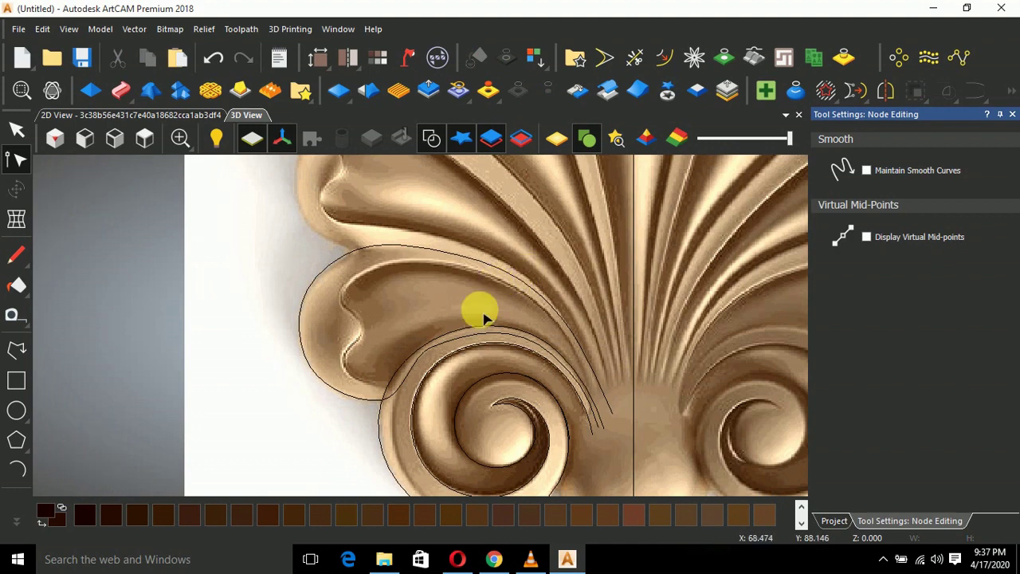
scroll(433, 355, up, 1)
click(424, 349)
scroll(430, 350, up, 2)
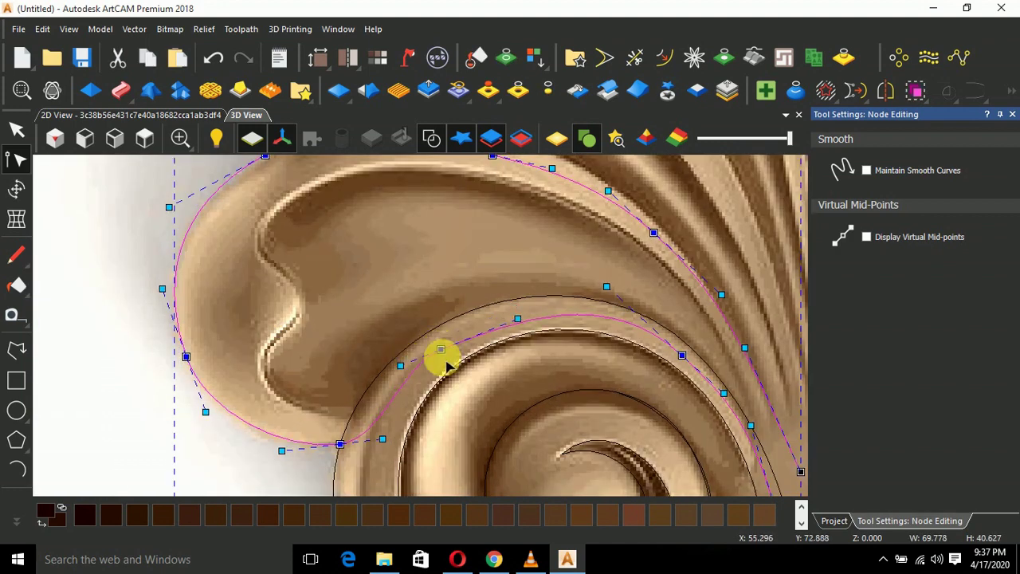
drag(410, 382, 451, 363)
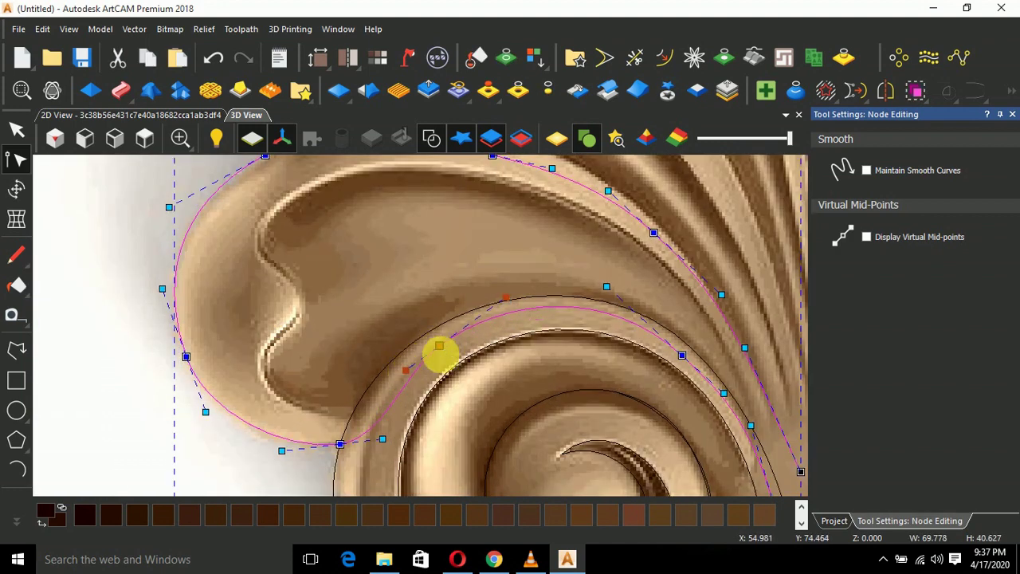
key(Escape)
Reopen the lobe outline for node editing and adjust the curve where the lobe meets the scroll's outer edge
scroll(386, 364, down, 2)
click(386, 391)
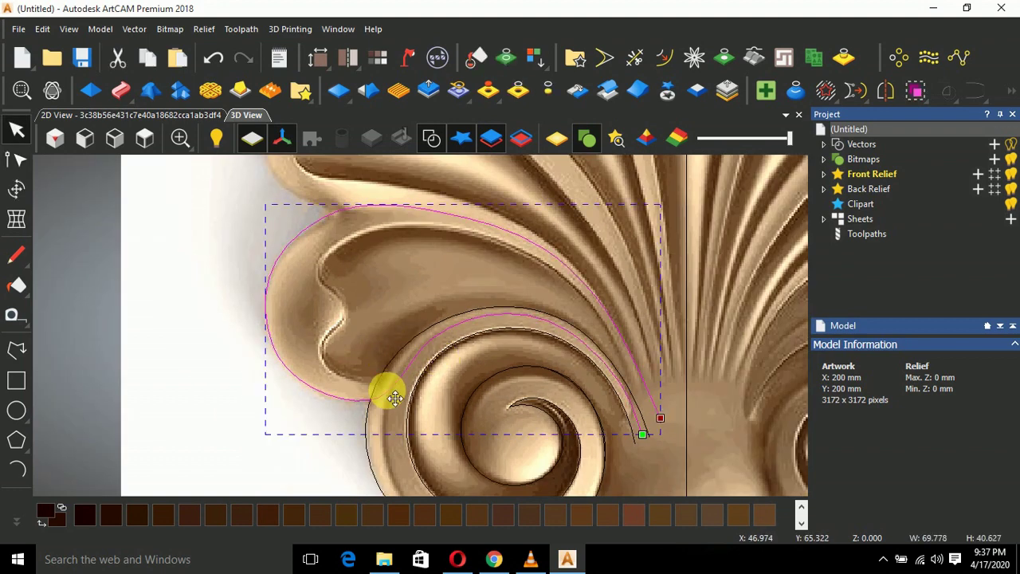
double_click(384, 408)
scroll(374, 410, up, 2)
drag(352, 411, 393, 390)
click(419, 343)
scroll(420, 341, down, 3)
scroll(406, 269, down, 3)
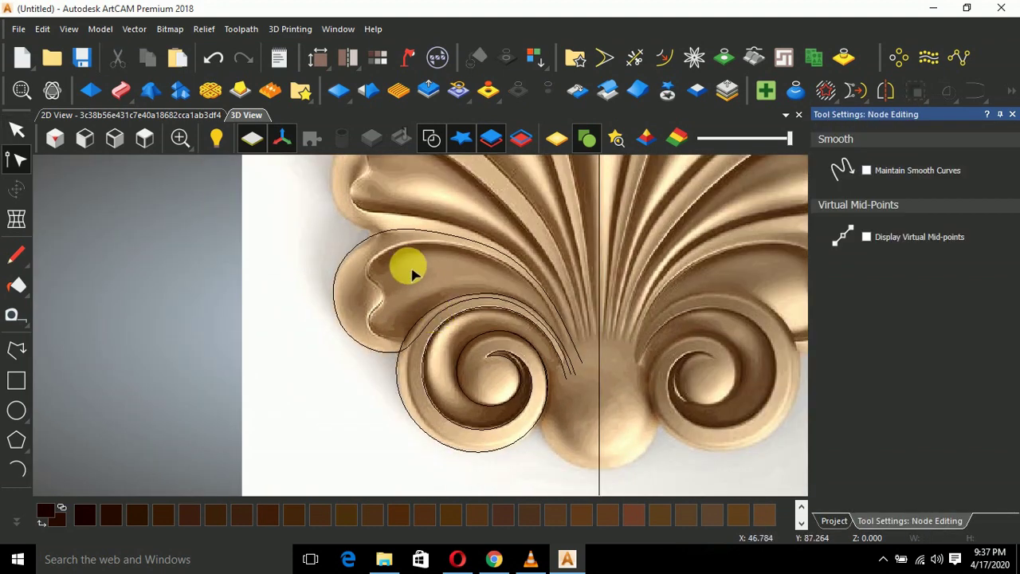
scroll(448, 266, up, 2)
click(7, 361)
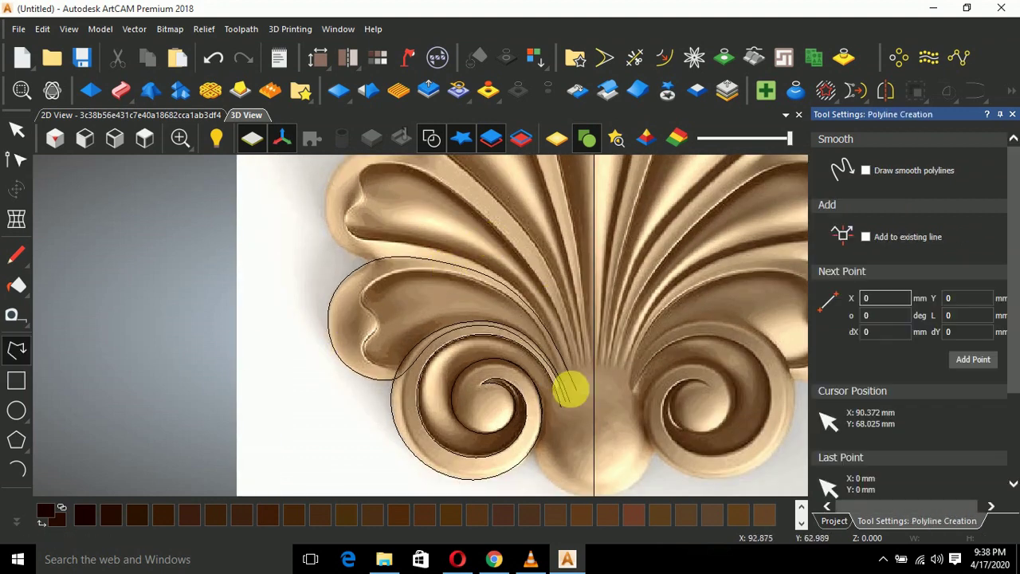
key(Escape)
Reselect the lowest lobe's outline and fine-tune the node handle on its upper edge near the shell's base
click(559, 352)
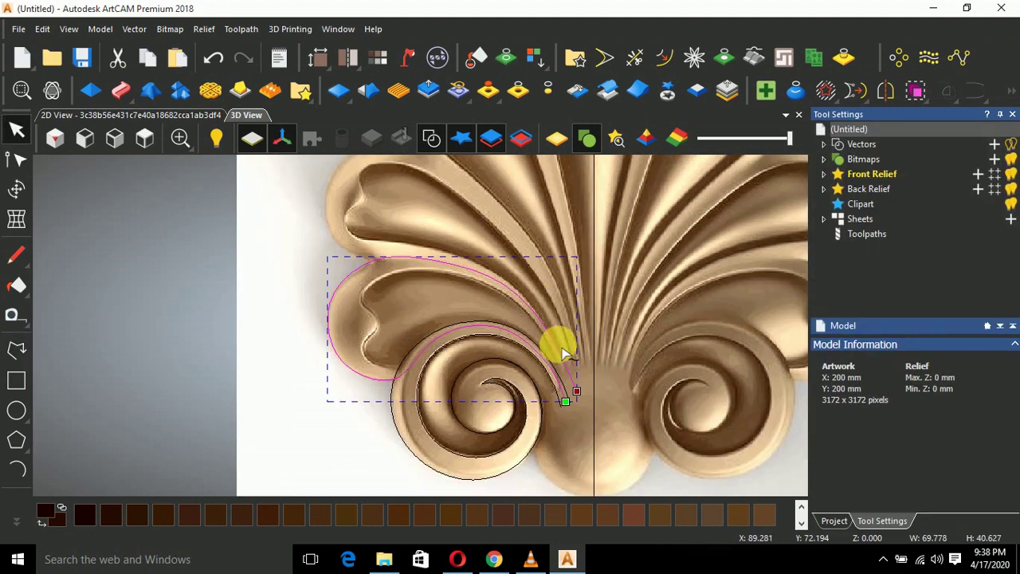
click(563, 354)
scroll(565, 351, up, 2)
click(552, 316)
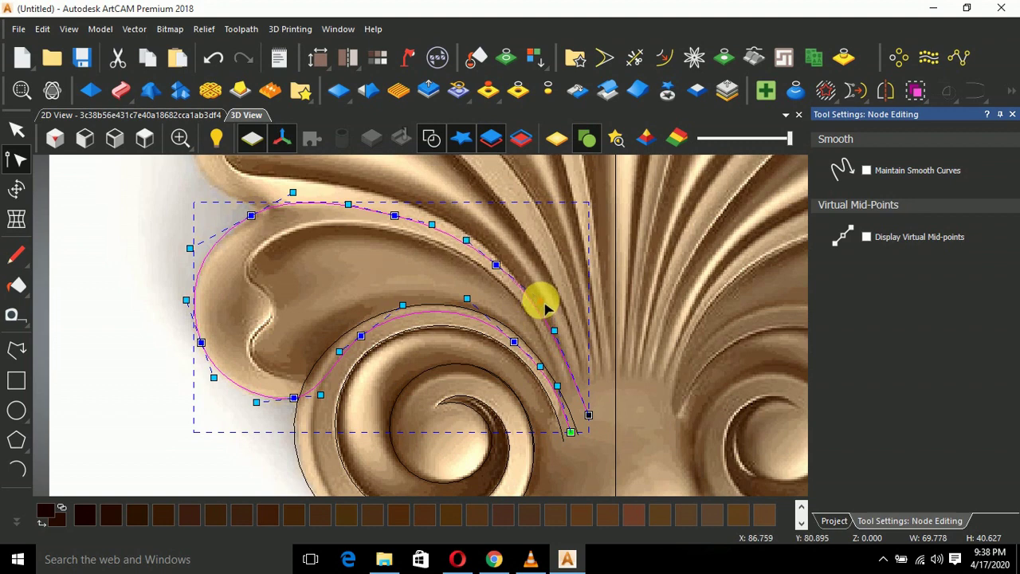
click(352, 241)
scroll(352, 241, down, 3)
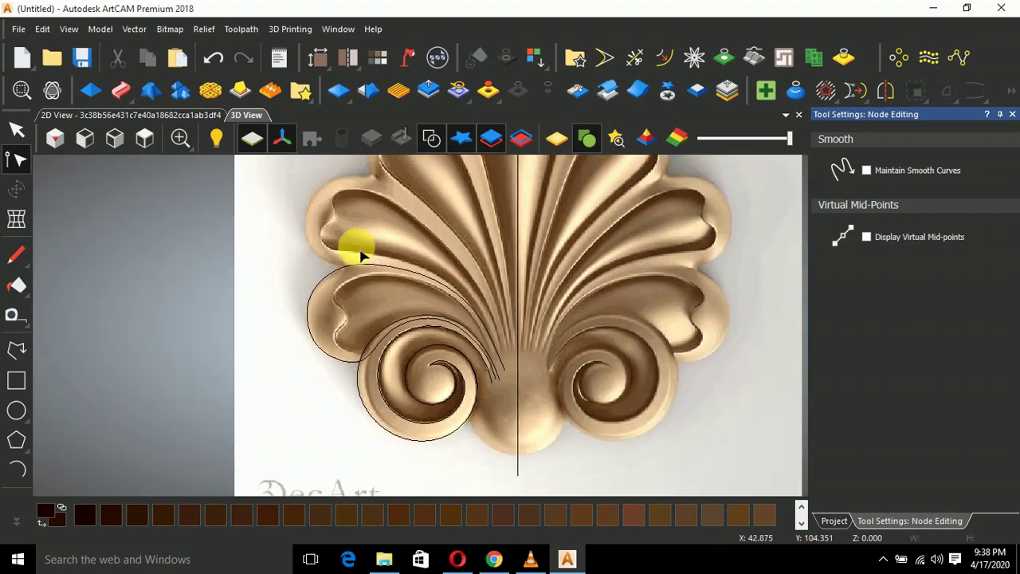
In the 2D view, start a polyline at the shell's base and trace the lowest lobe's upper edge out to the second left lobe
scroll(375, 263, down, 2)
scroll(359, 273, up, 1)
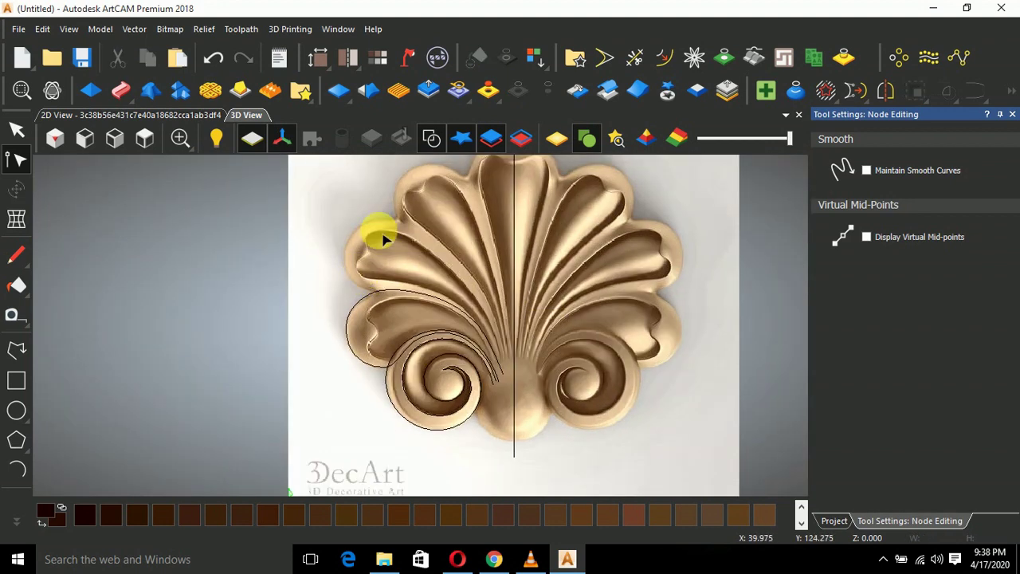
scroll(377, 236, up, 2)
scroll(380, 235, down, 3)
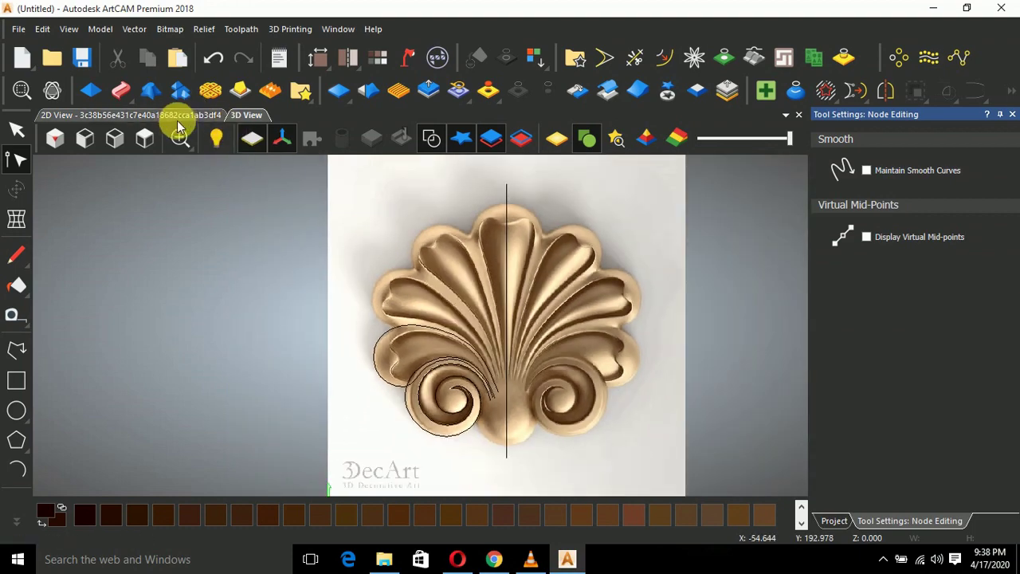
click(179, 121)
scroll(359, 288, down, 2)
click(16, 349)
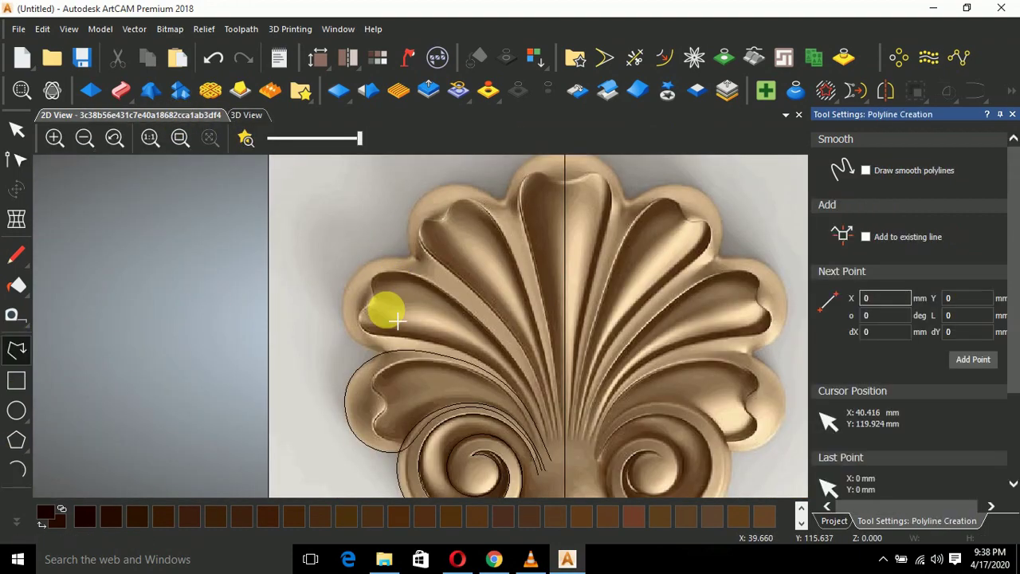
scroll(396, 320, up, 2)
scroll(597, 419, down, 2)
scroll(596, 468, up, 3)
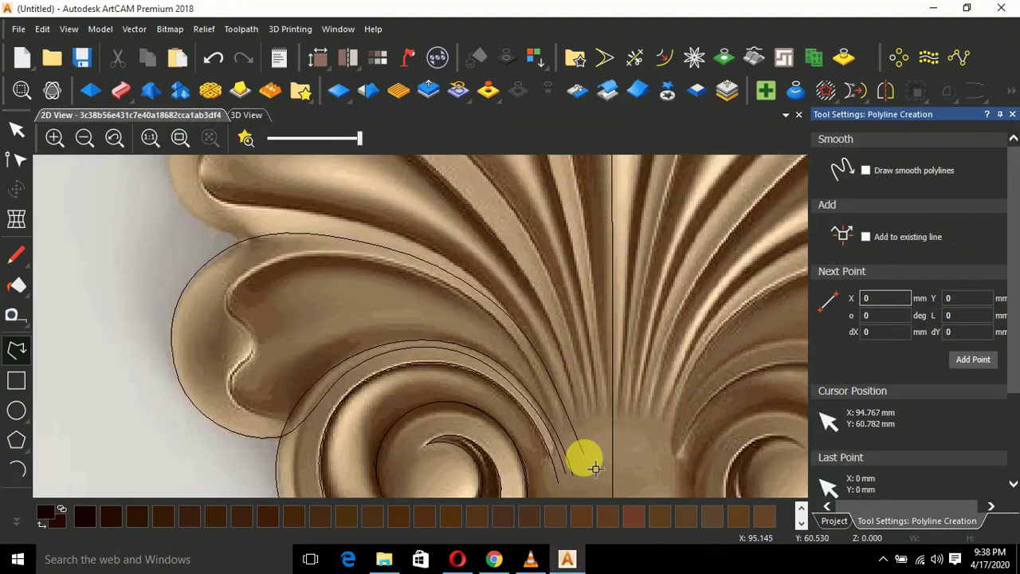
click(597, 469)
click(458, 279)
scroll(275, 239, down, 2)
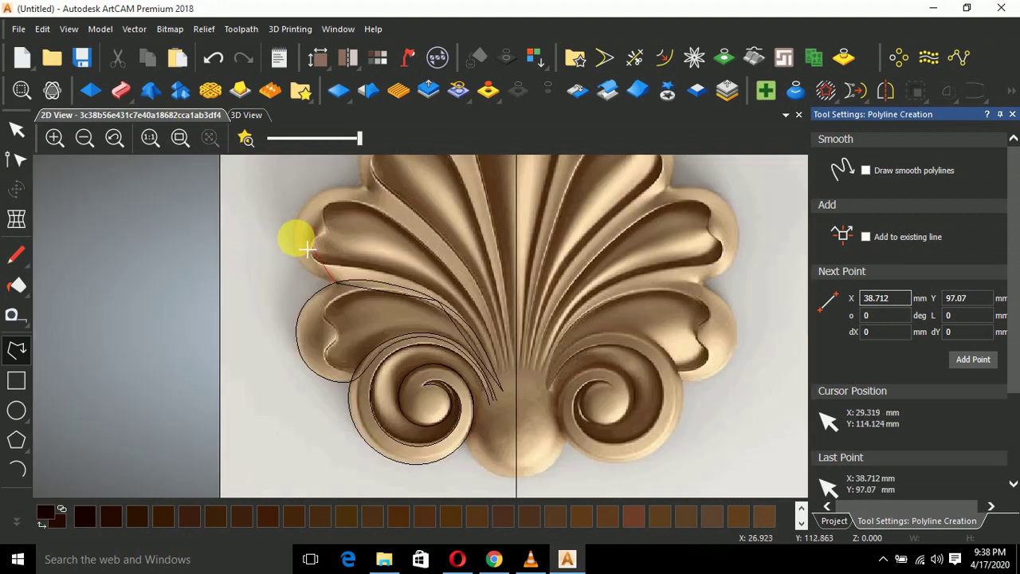
Continue the polyline around the second left lobe's outer end and along its upper edge to the base, then open it for node editing
scroll(292, 216, up, 1)
click(293, 217)
scroll(295, 217, down, 1)
click(415, 231)
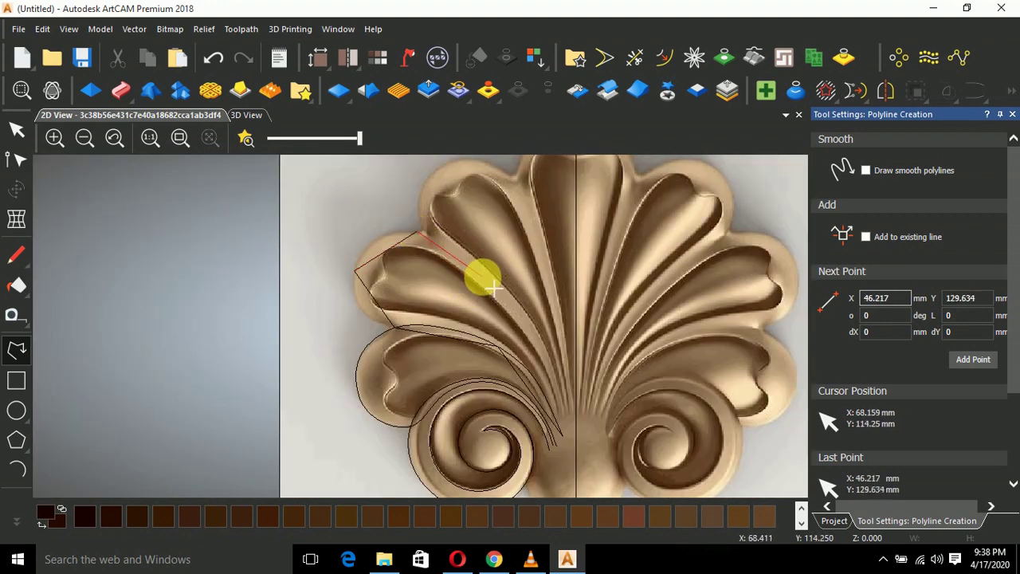
click(482, 279)
click(566, 432)
key(n)
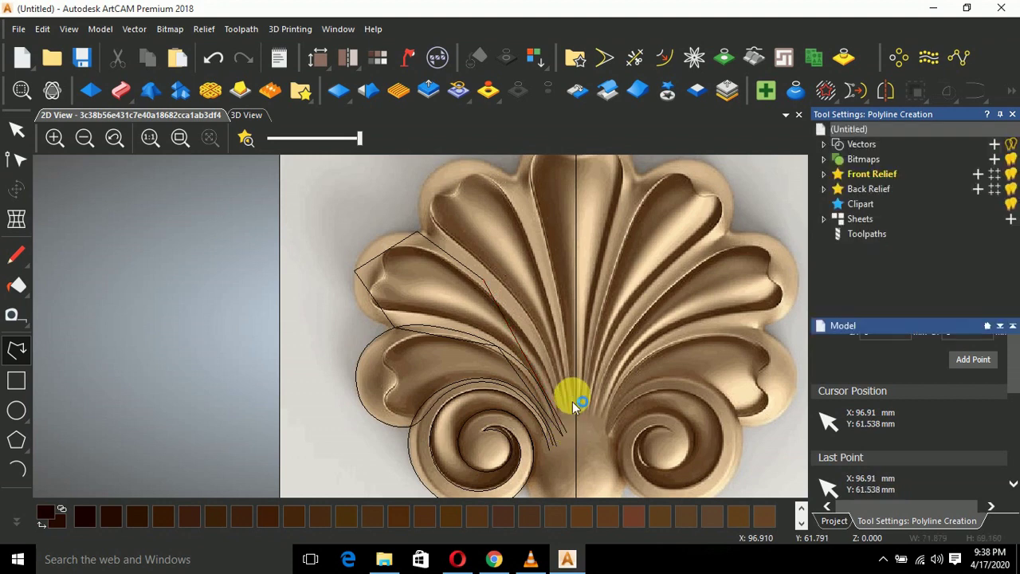
Smooth the polyline's two lower nodes and adjust their handles so the curve follows the edge shared with the lowest lobe
scroll(393, 330, up, 2)
key(s)
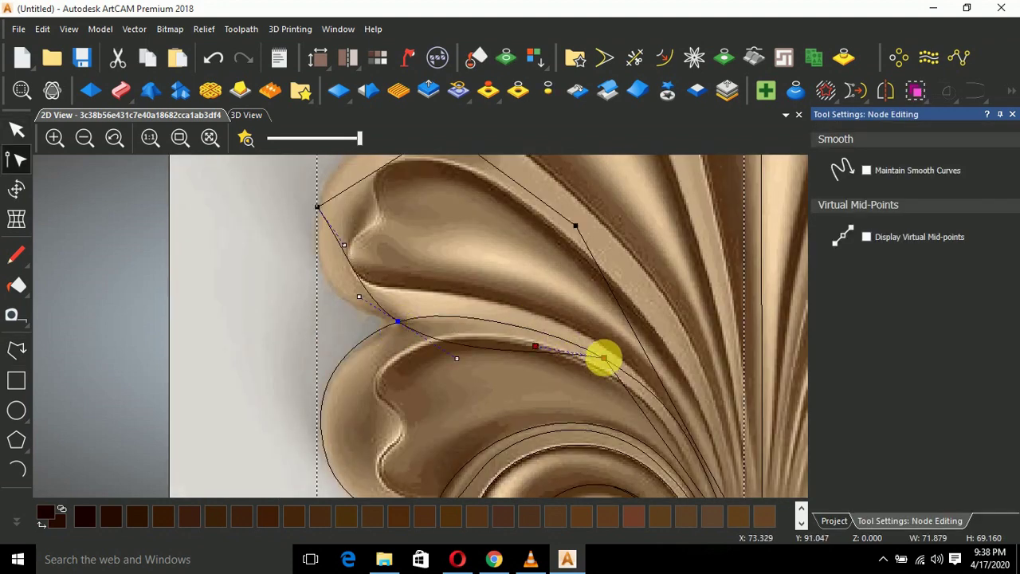
key(s)
drag(456, 358, 443, 316)
scroll(640, 396, down, 1)
scroll(568, 411, up, 2)
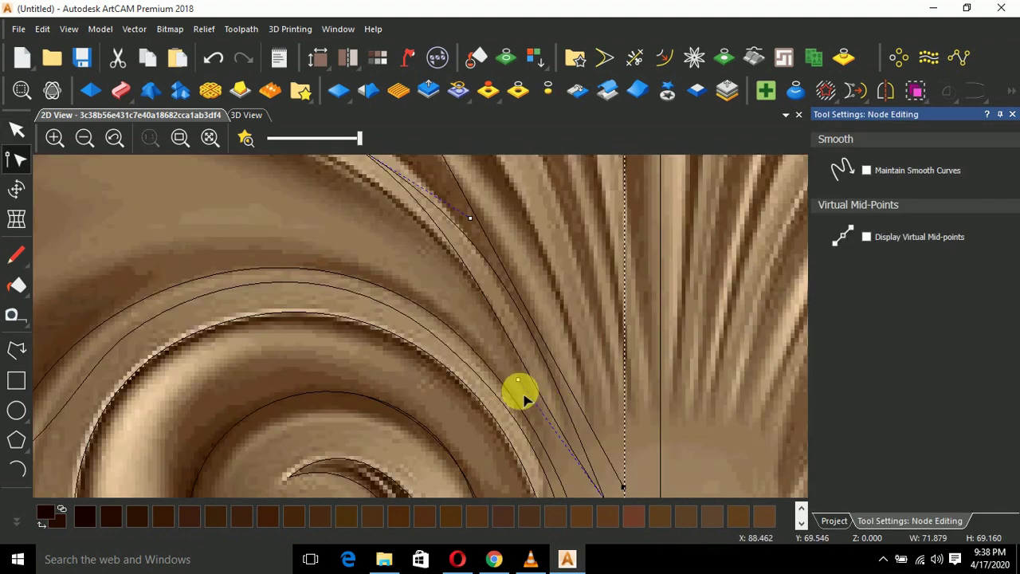
drag(520, 380, 495, 274)
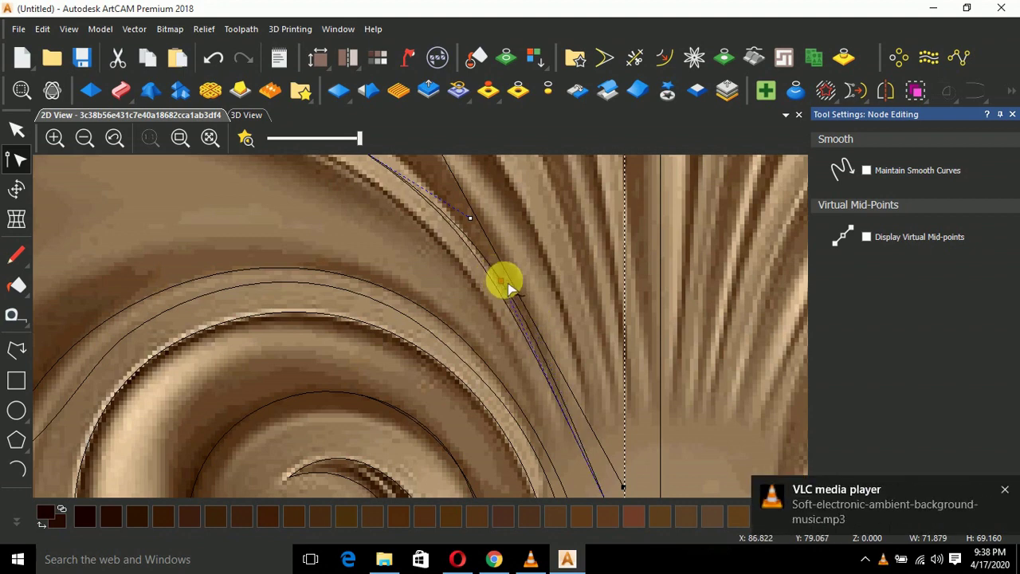
scroll(503, 280, down, 3)
scroll(187, 164, up, 2)
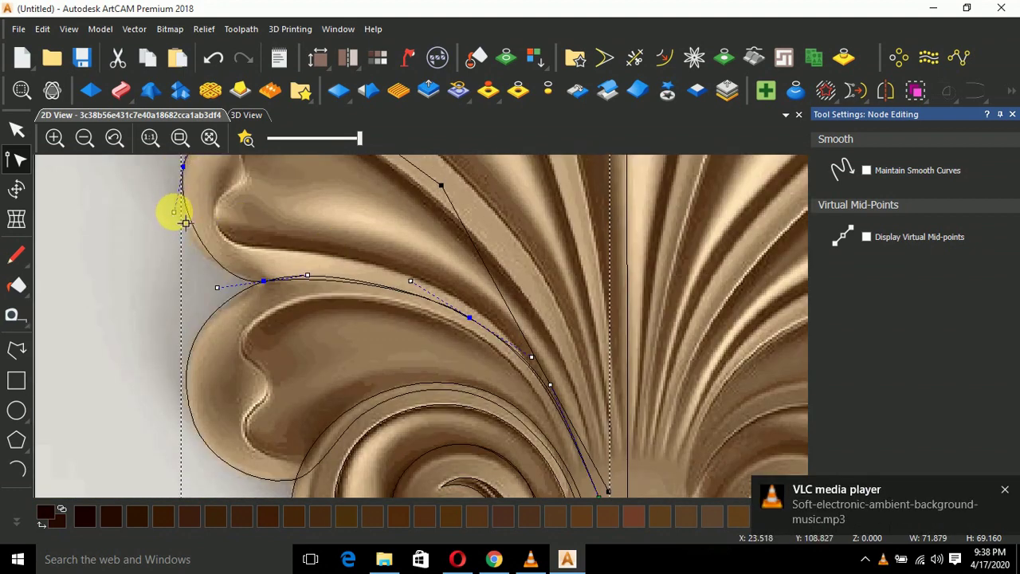
Smooth the nodes around the second lobe's outer end and upper edge, and bend the last span towards the shell's base
scroll(269, 280, down, 3)
scroll(482, 194, up, 3)
key(s)
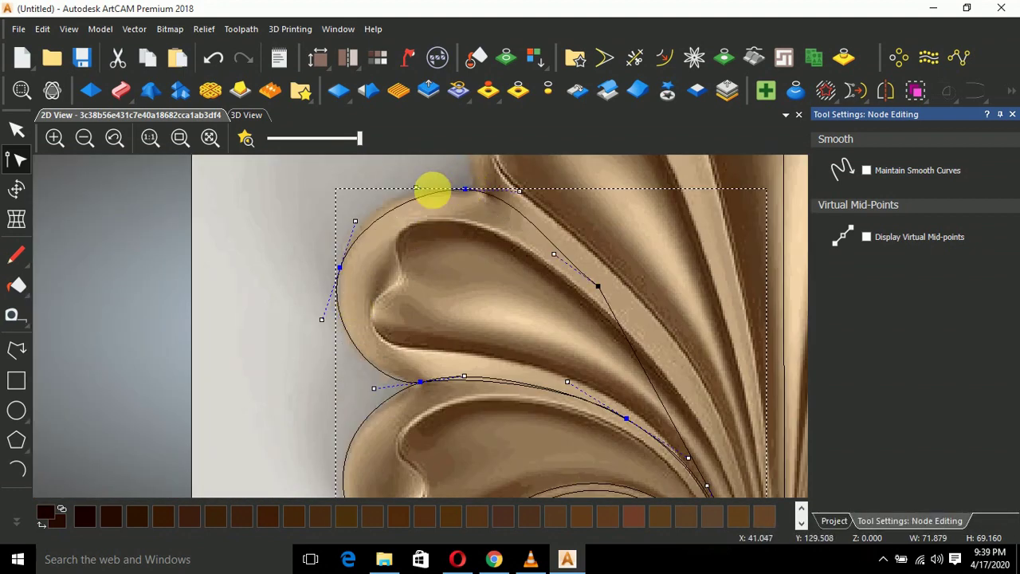
scroll(622, 303, down, 3)
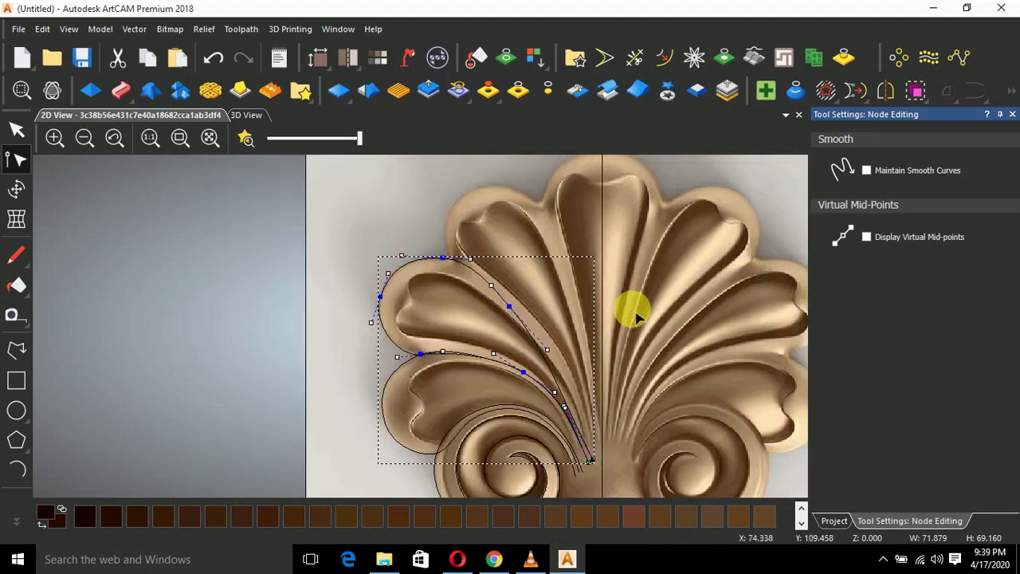
scroll(631, 308, up, 3)
drag(583, 423, 610, 349)
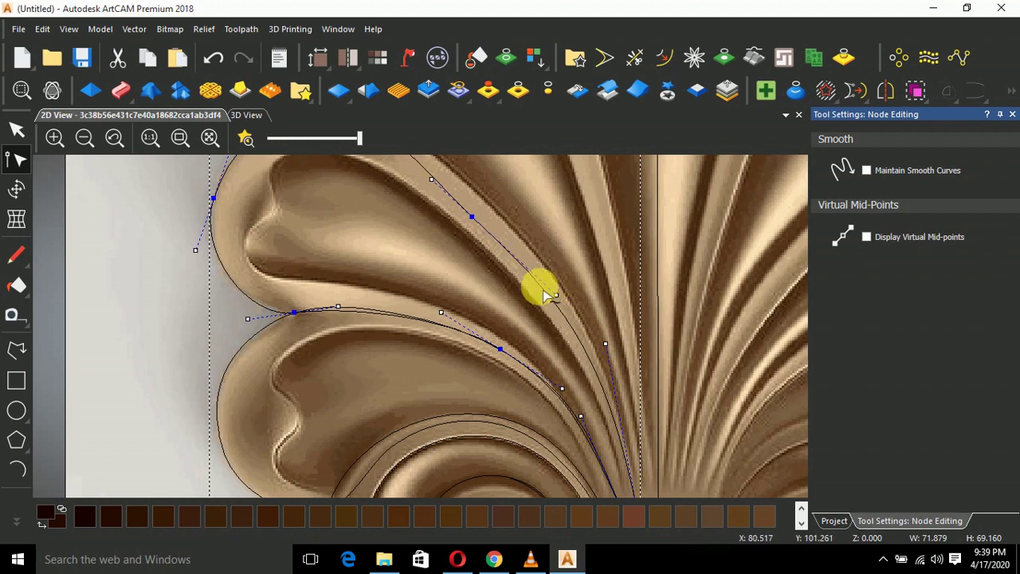
Reposition the node and handle at the second lobe's top junction, and fine-tune the node midway along its upper edge
scroll(478, 262, down, 3)
scroll(398, 303, up, 5)
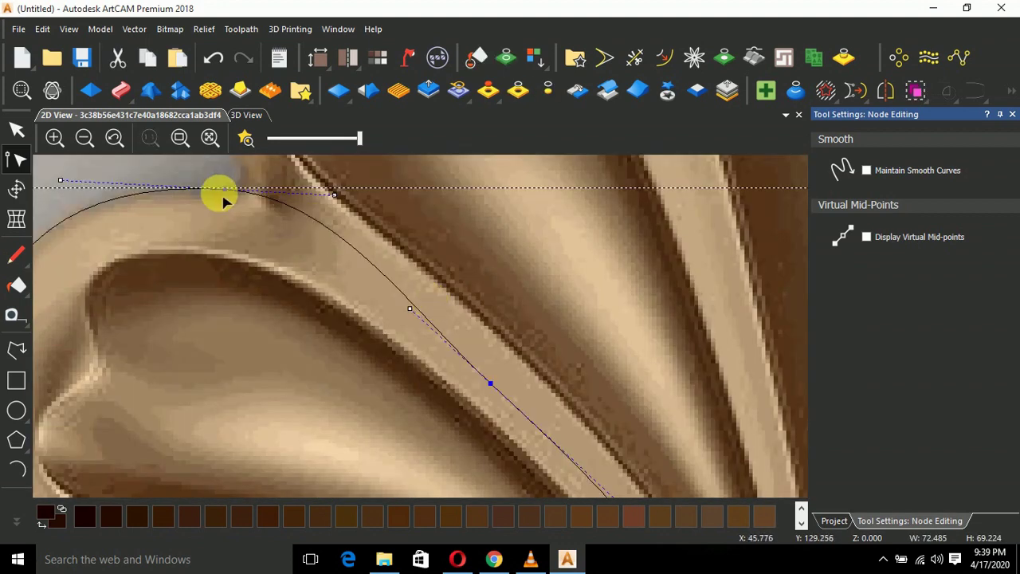
drag(223, 201, 327, 205)
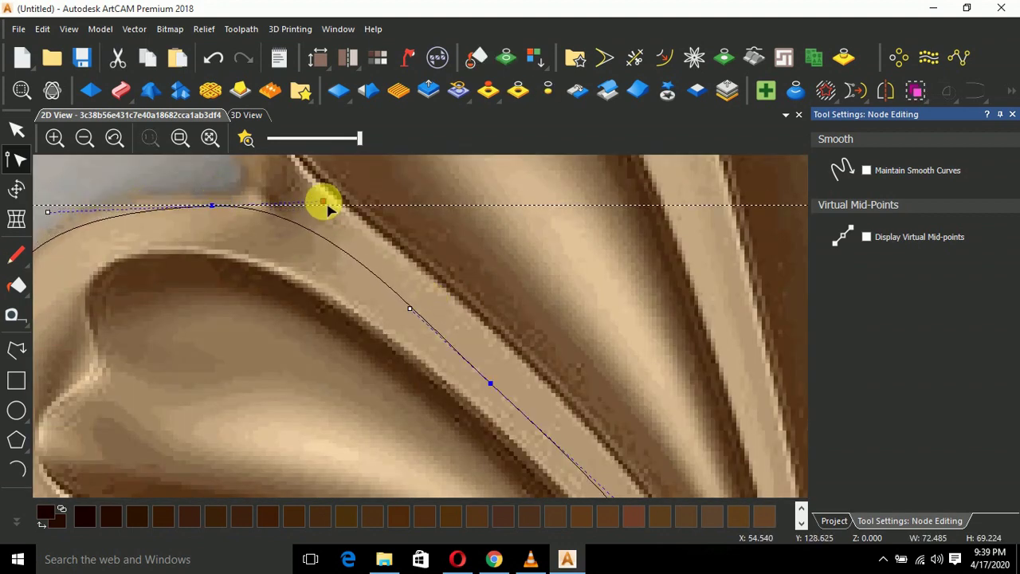
drag(214, 207, 219, 196)
click(341, 299)
scroll(343, 301, down, 5)
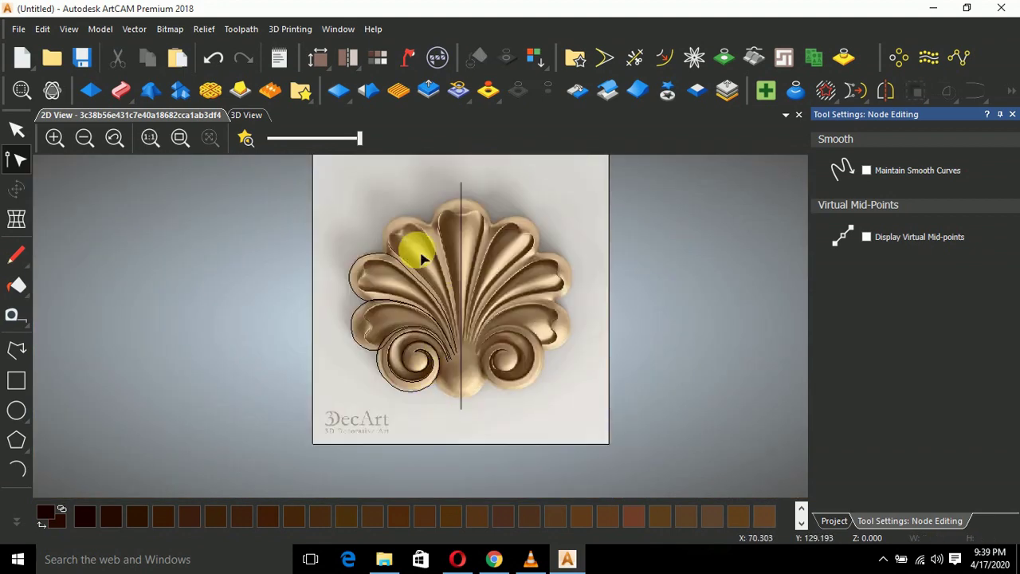
scroll(422, 258, up, 4)
key(n)
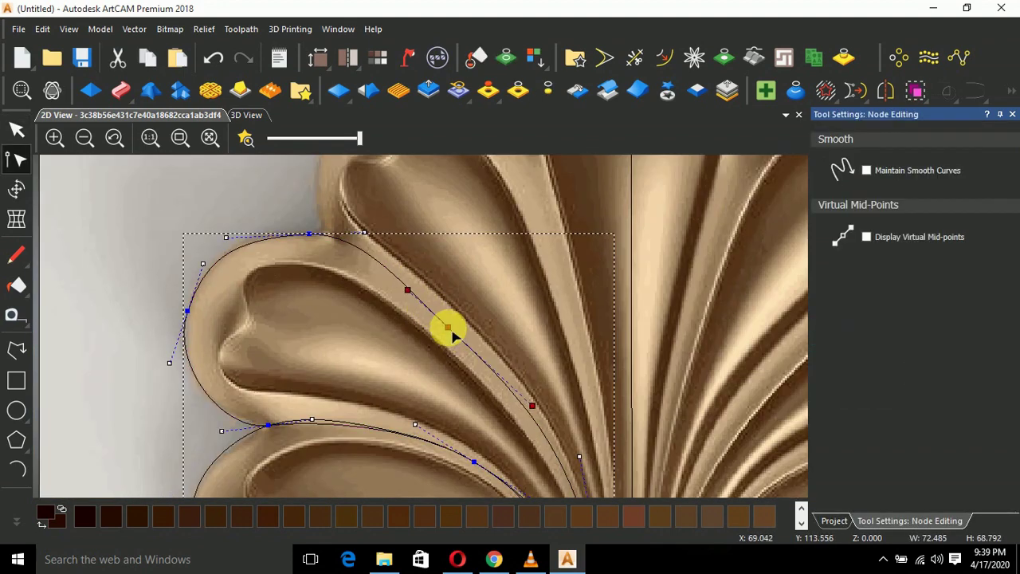
scroll(452, 330, down, 2)
scroll(429, 361, up, 1)
Start a polyline at the shell's base and trace it along the second lobe's upper edge and around the third left lobe
click(16, 349)
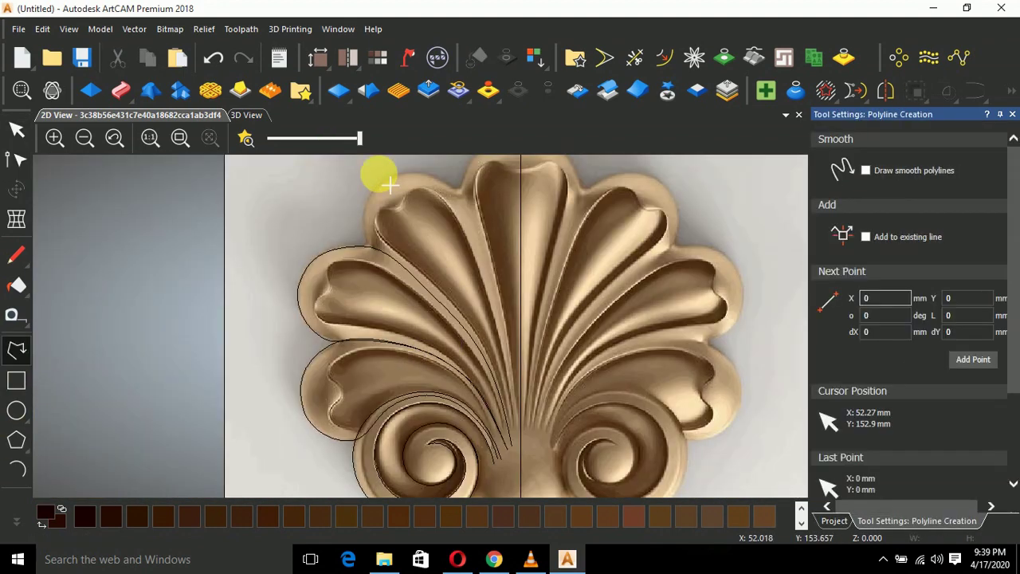
scroll(409, 255, up, 3)
scroll(463, 378, down, 3)
scroll(471, 473, up, 2)
scroll(477, 471, down, 2)
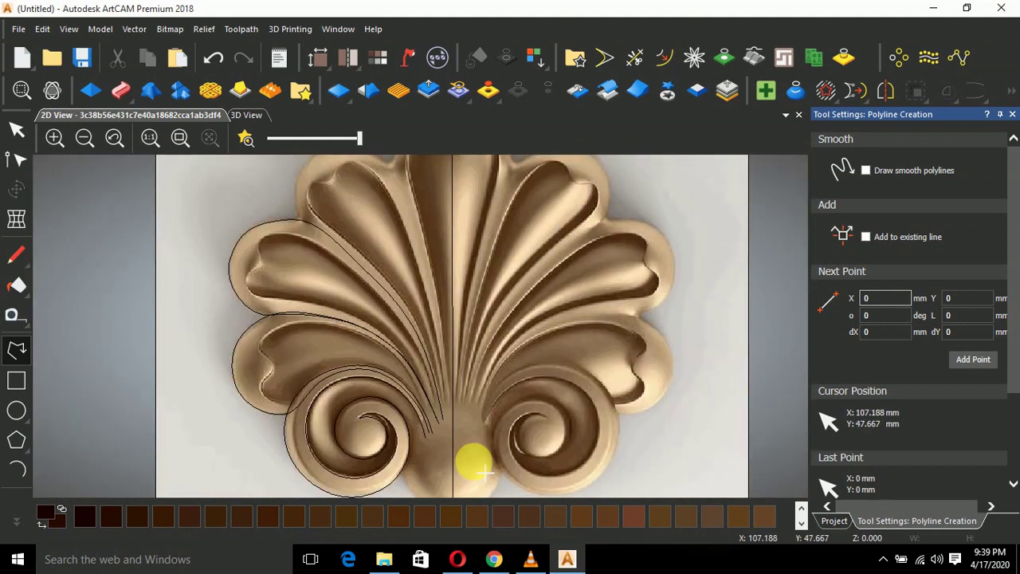
click(404, 315)
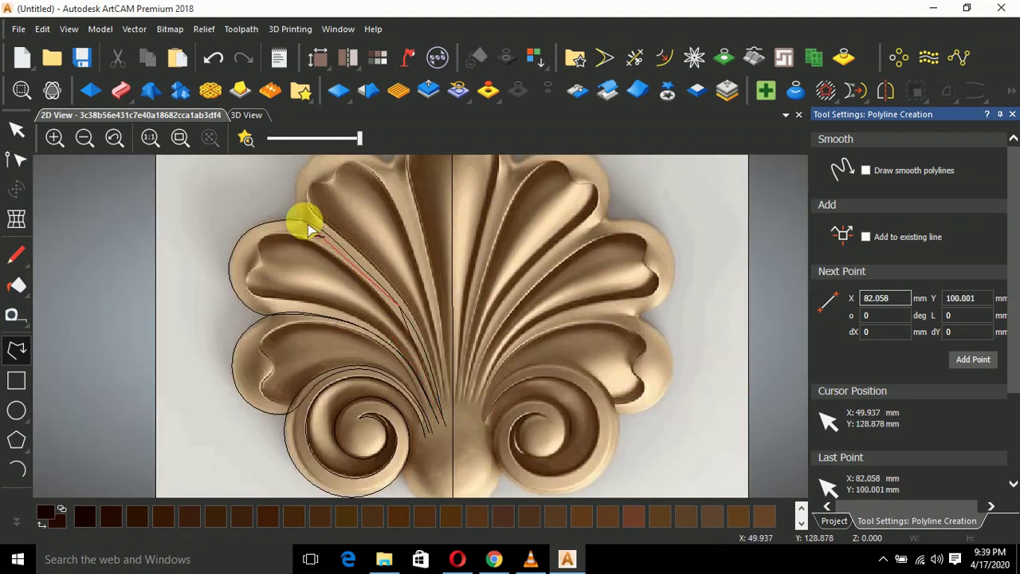
click(309, 230)
scroll(310, 230, up, 2)
click(543, 300)
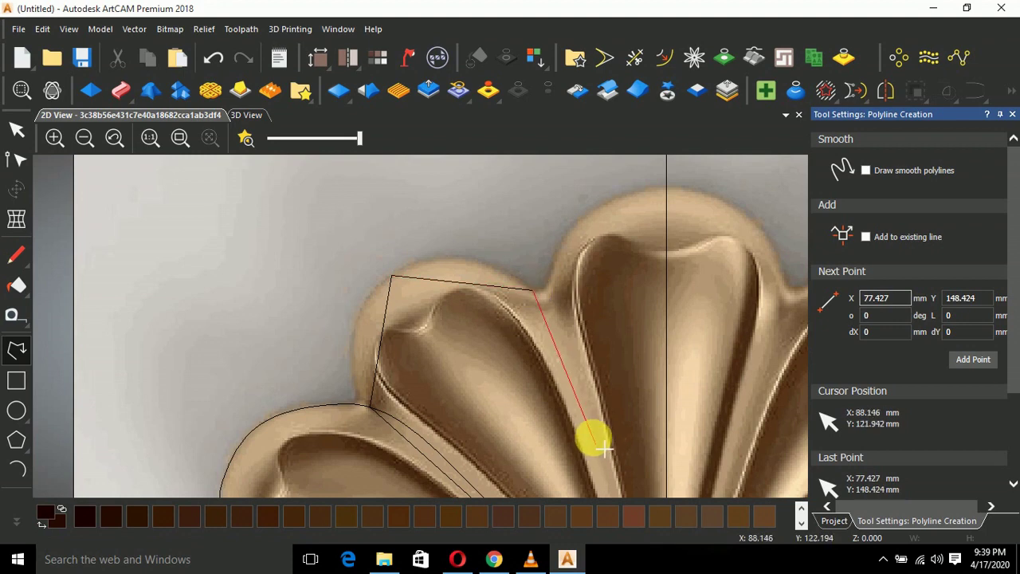
Continue the polyline down the third lobe's inner edge to the shell's base beside the centre line, and finish it
scroll(519, 405, up, 2)
click(524, 388)
scroll(496, 498, down, 2)
scroll(470, 438, up, 3)
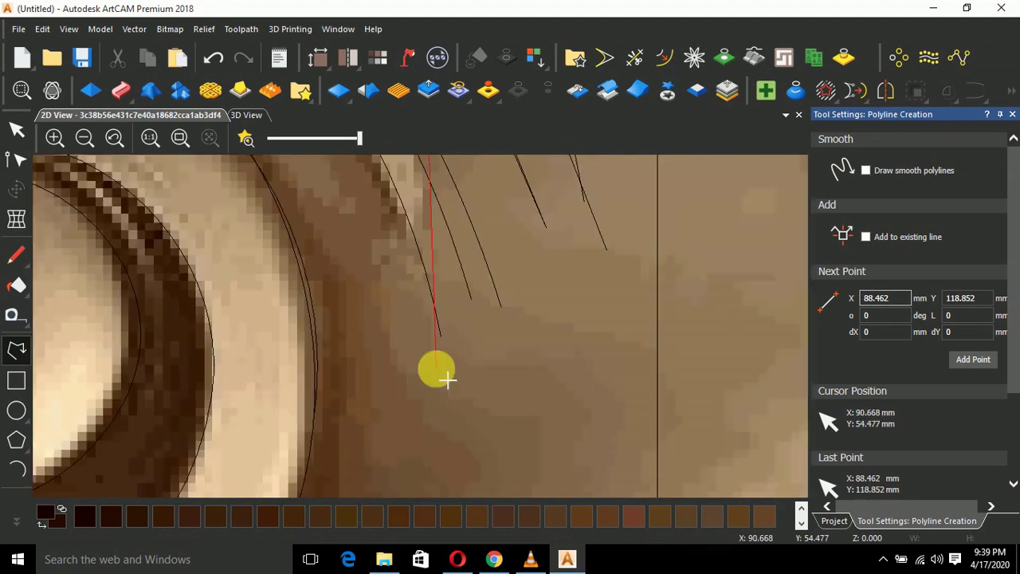
scroll(524, 276, down, 4)
scroll(458, 283, up, 3)
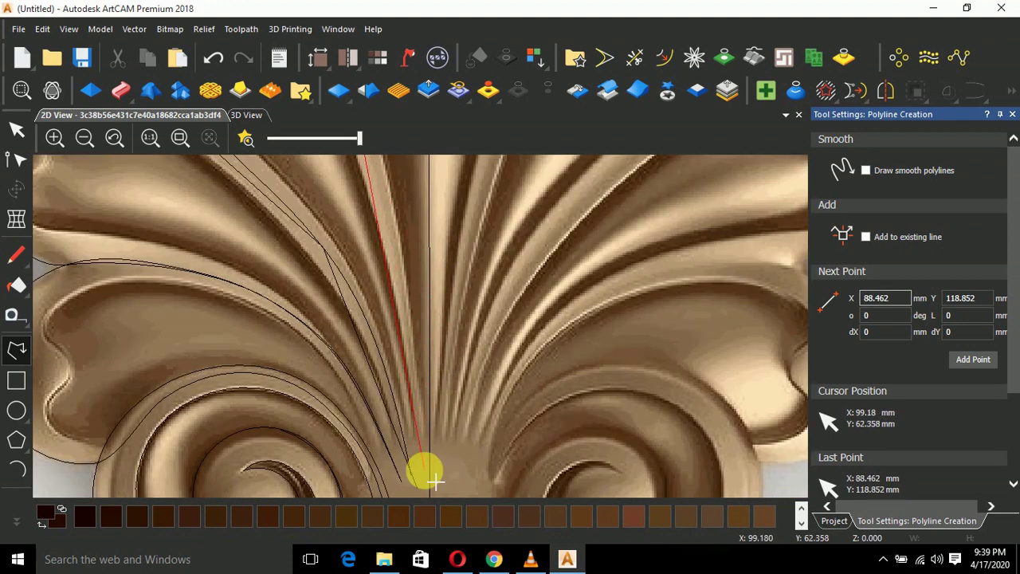
click(424, 478)
right_click(424, 478)
Smooth the nodes around the third lobe's outer end and bend its outline outwards just above the junction with the second lobe
scroll(422, 477, down, 3)
scroll(387, 226, up, 3)
key(n)
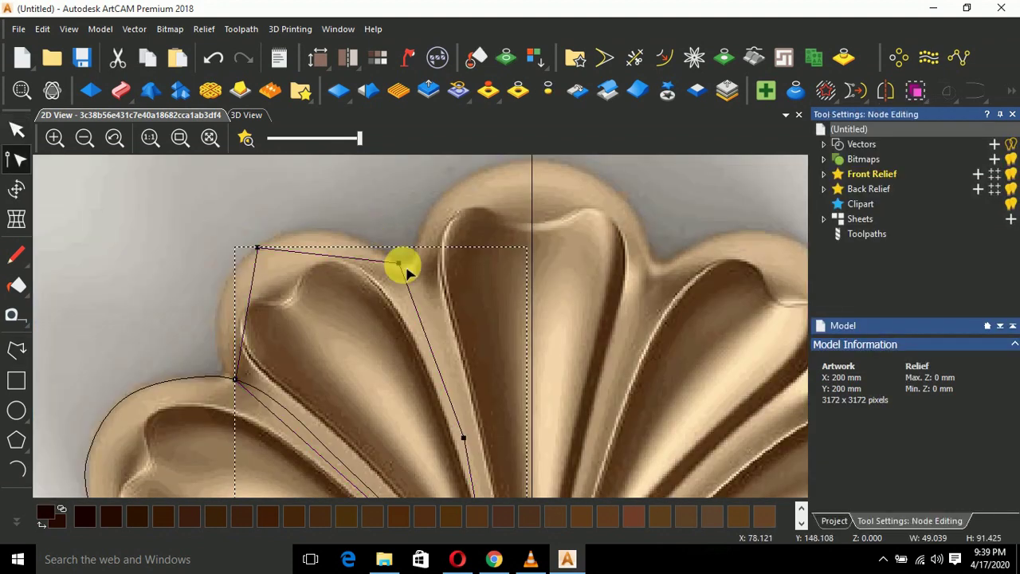
key(s)
key(s)
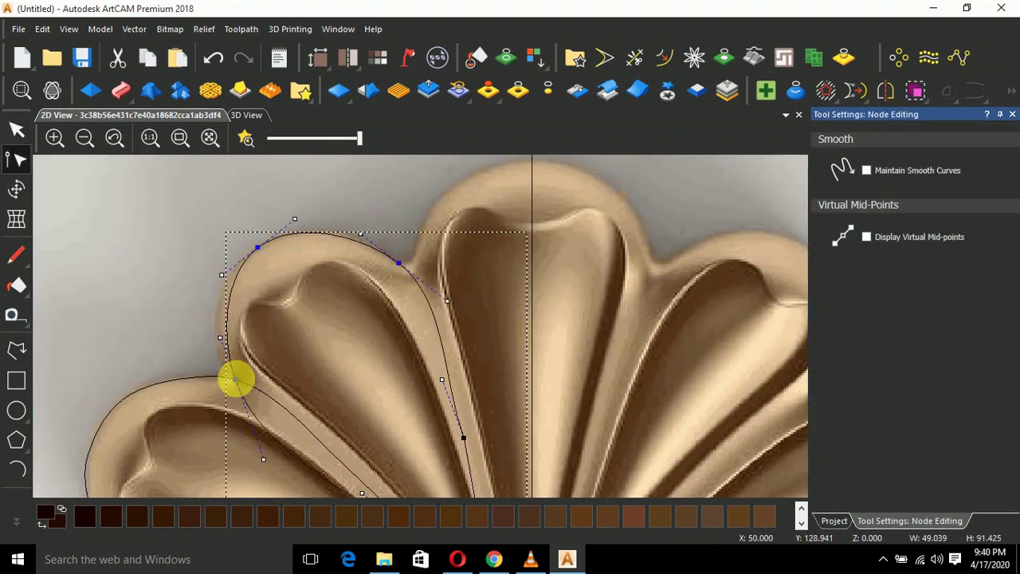
drag(221, 338, 203, 330)
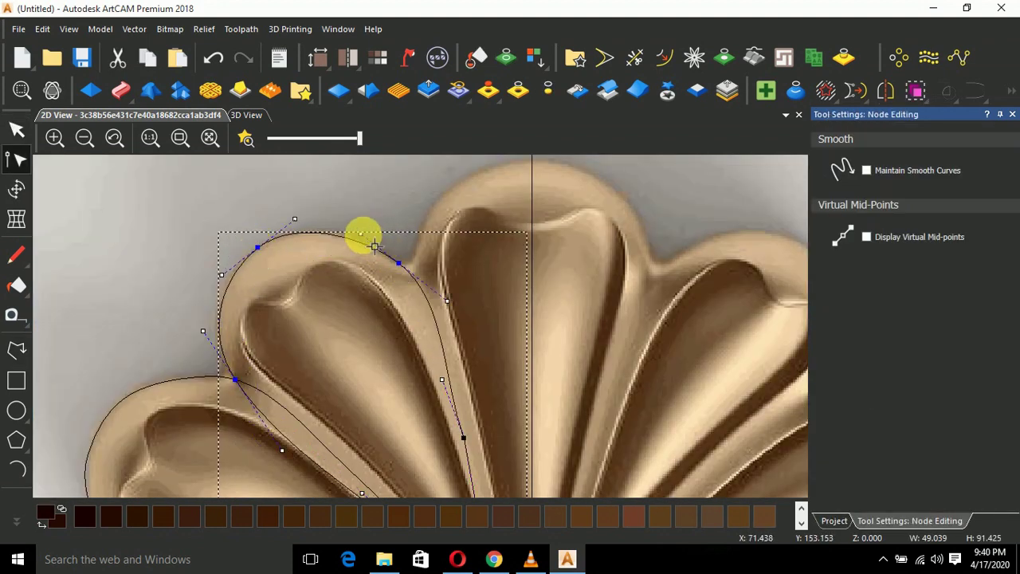
Refine the third lobe's outline along the edge shared with the second lobe, adjusting the junction node and the node midway down
scroll(369, 221, down, 3)
scroll(399, 358, up, 5)
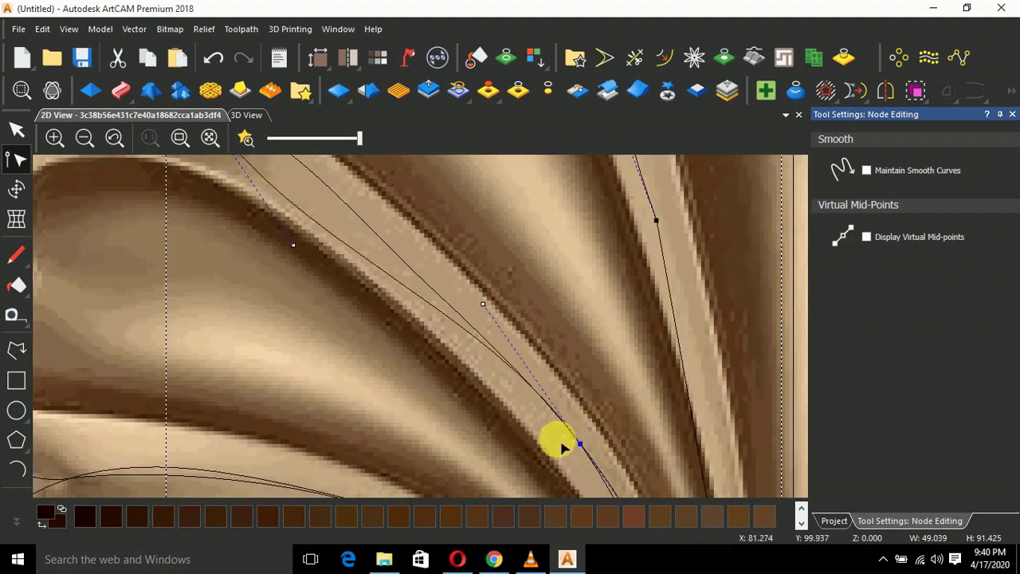
scroll(399, 290, down, 3)
click(351, 229)
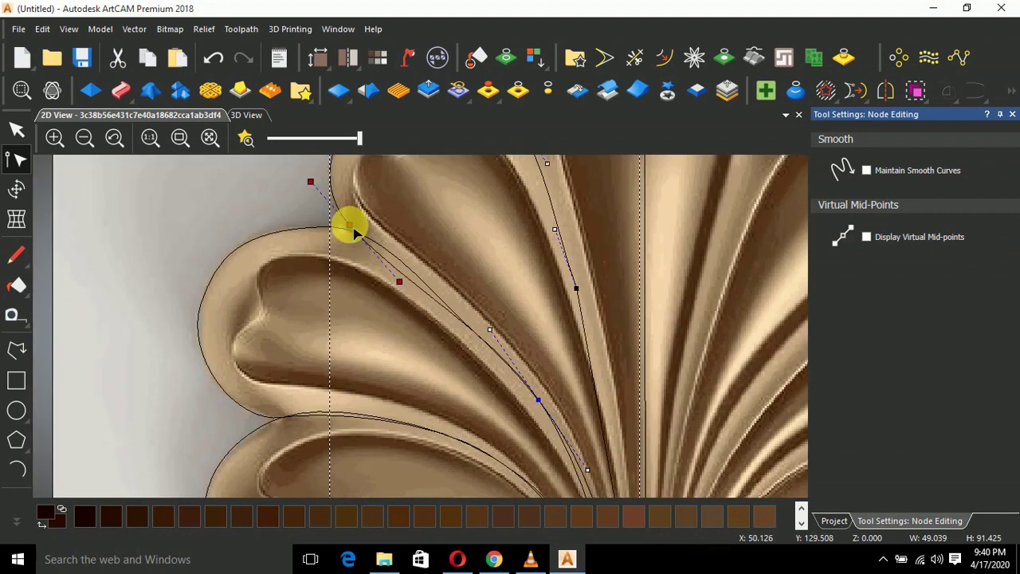
scroll(418, 318, down, 3)
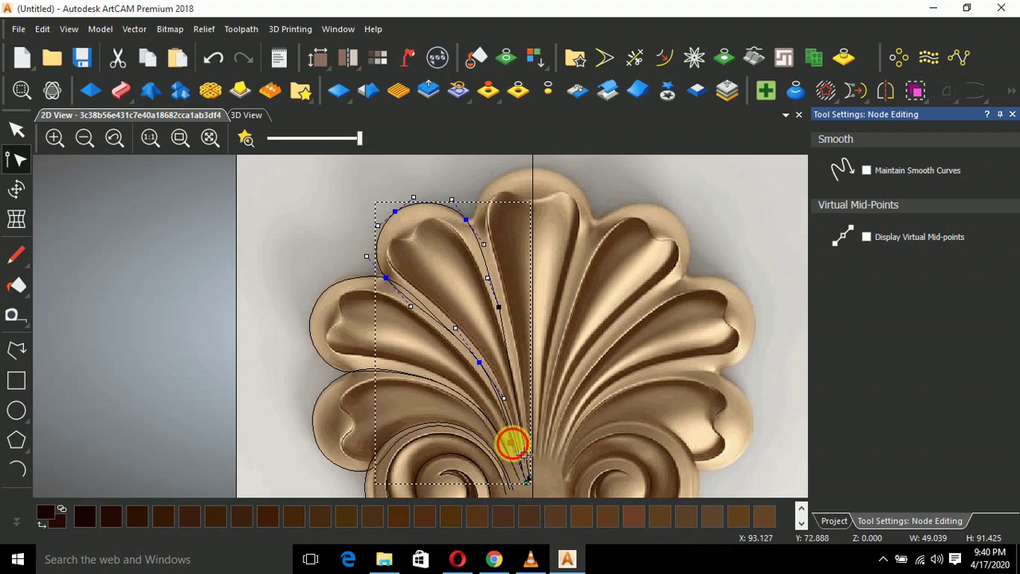
Bend the third lobe's last span towards the shell's base, and smooth and reposition the node midway down its inner edge
scroll(506, 325, up, 3)
scroll(505, 300, down, 3)
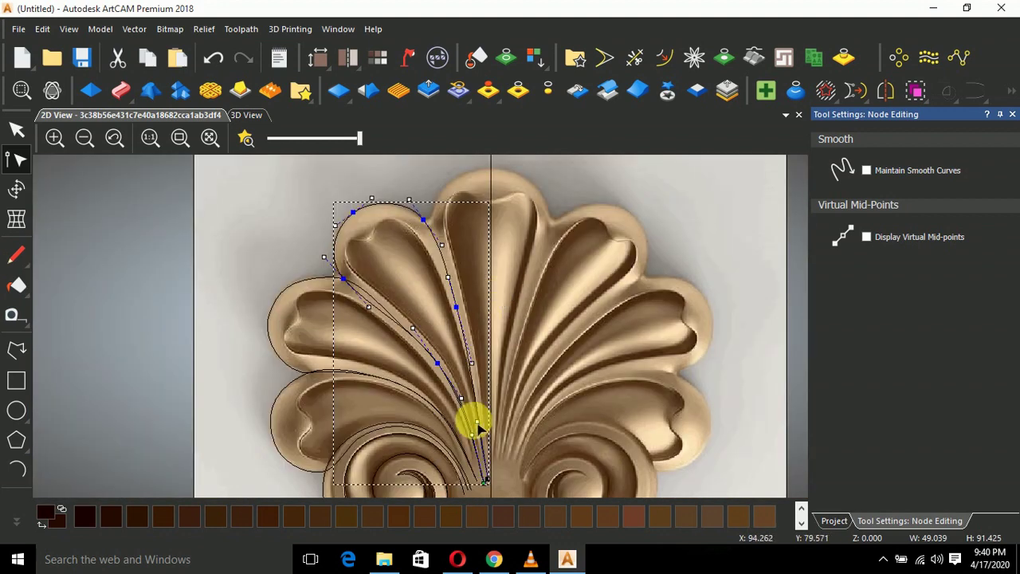
scroll(467, 351, up, 3)
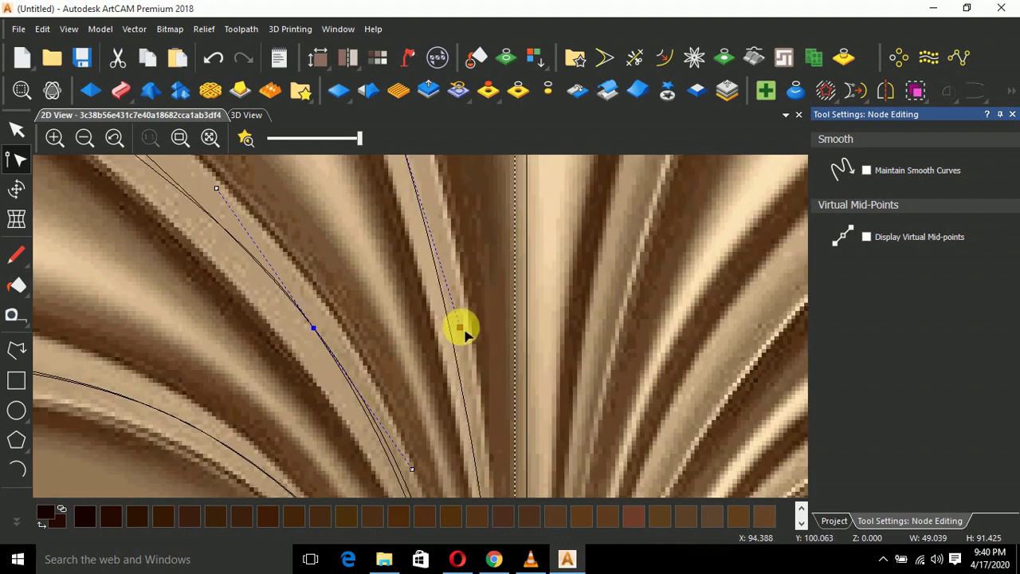
scroll(469, 334, down, 4)
scroll(475, 337, up, 5)
scroll(444, 308, down, 3)
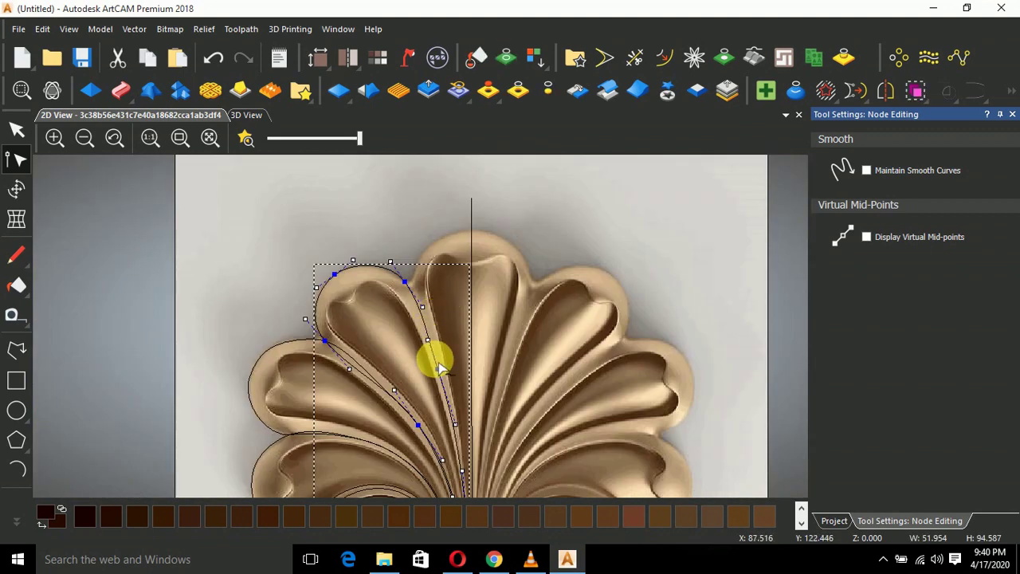
scroll(401, 283, up, 5)
scroll(415, 289, down, 3)
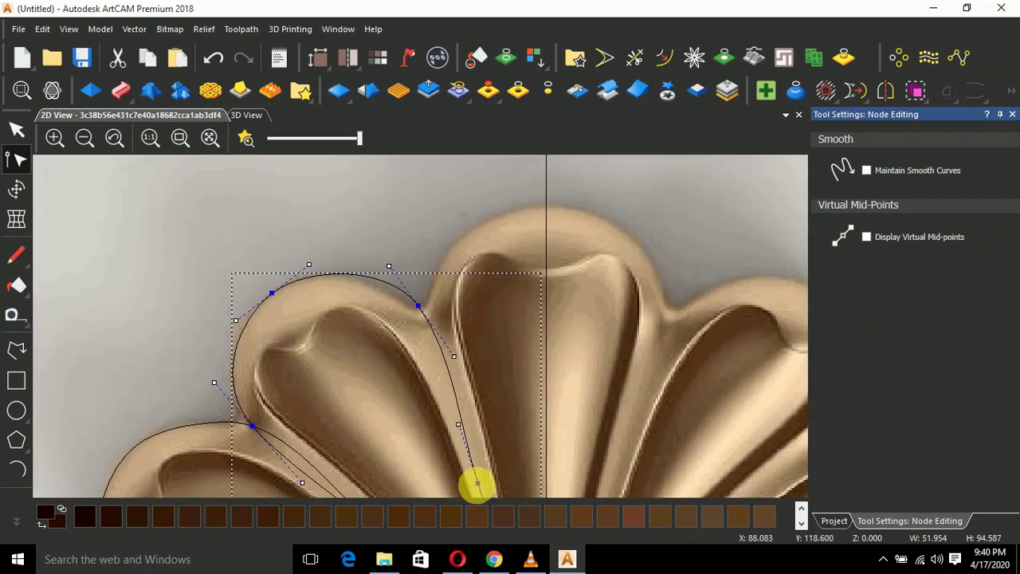
scroll(439, 319, down, 3)
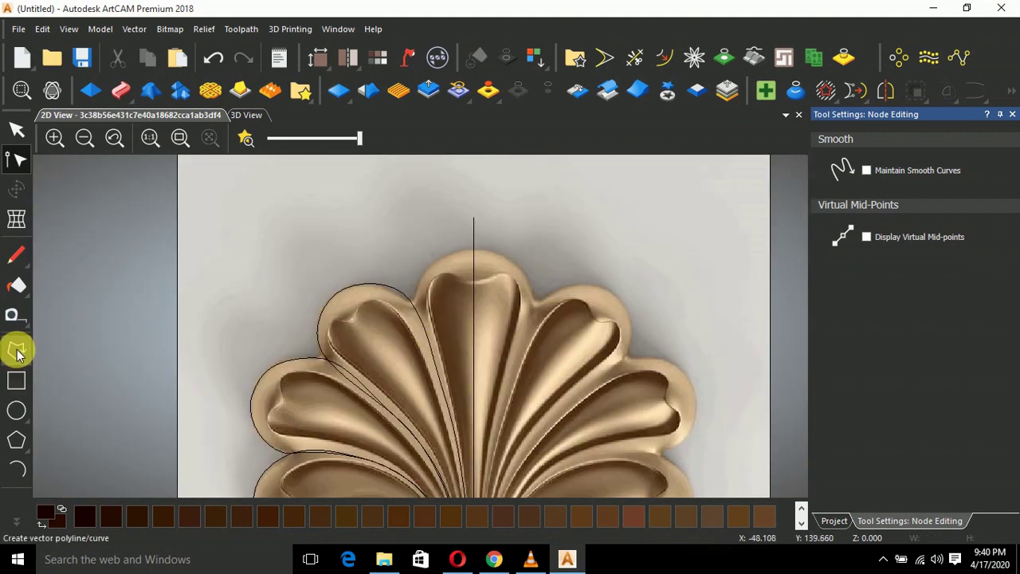
Draw a polyline from the central lobe's top on the centre line, through the junction with the third lobe, down to the shell's base
click(17, 349)
scroll(464, 275, up, 5)
click(534, 229)
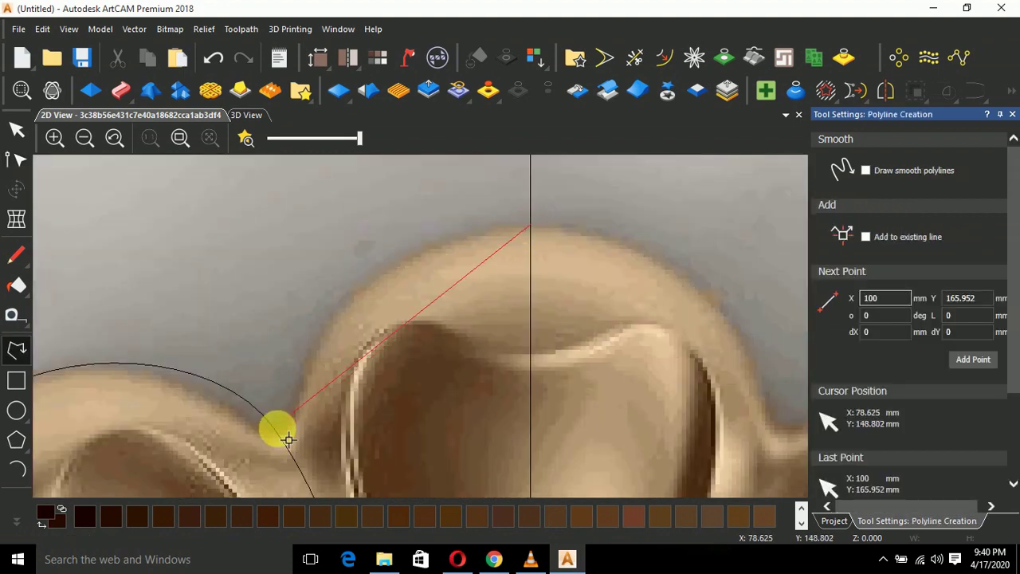
scroll(405, 417, down, 5)
click(448, 293)
scroll(466, 362, up, 5)
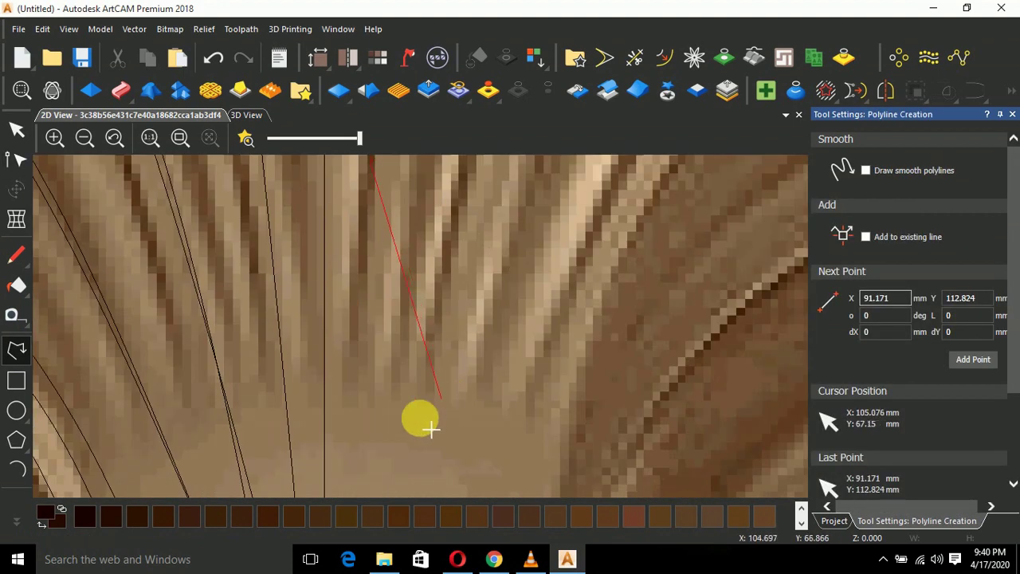
scroll(351, 454, down, 3)
click(391, 382)
right_click(392, 381)
Smooth the central lobe polyline's junction node and bend its top span around the lobe's rounded edge
scroll(391, 363, down, 4)
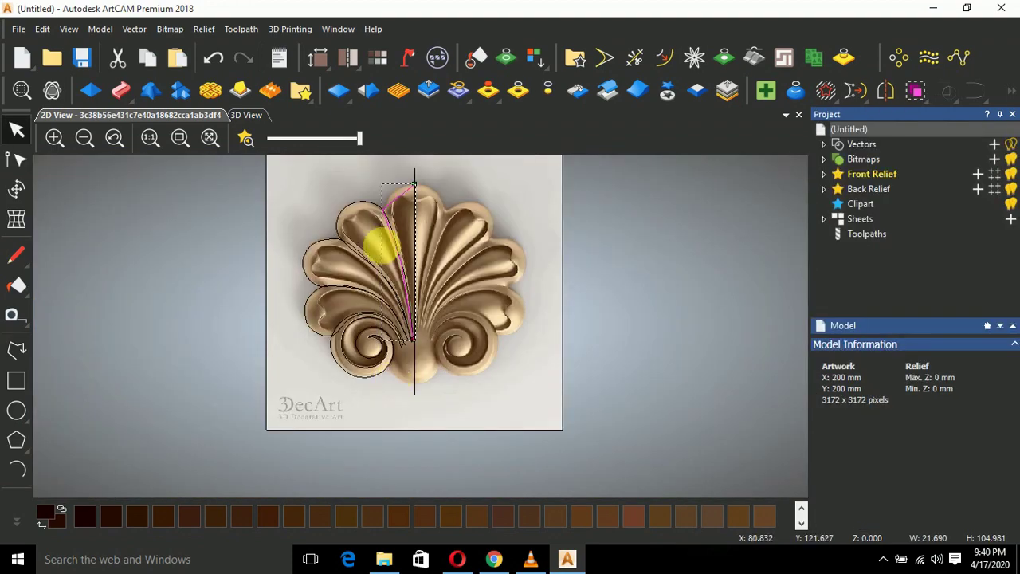
scroll(381, 247, up, 3)
key(n)
click(380, 213)
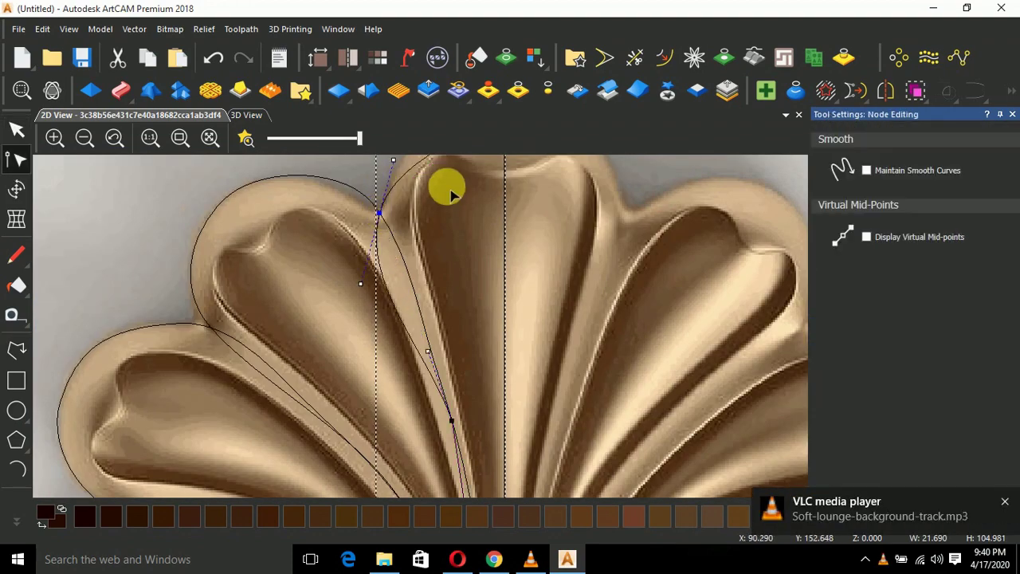
middle_drag(447, 188, 433, 400)
drag(449, 353, 436, 328)
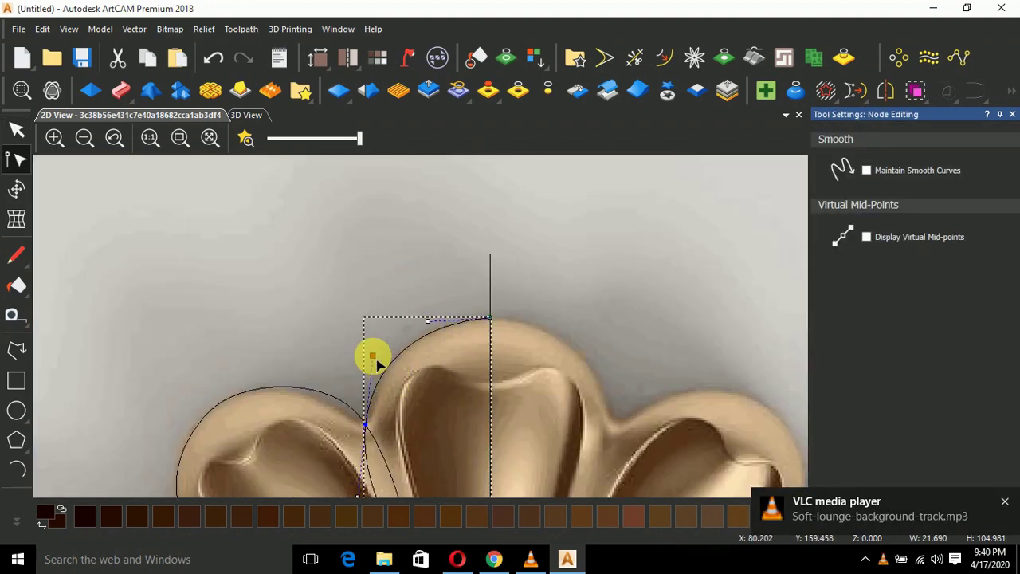
Fine-tune the node and handles at the central lobe's junction with the third lobe, and smooth the node midway down their shared edge
scroll(428, 426, down, 2)
scroll(391, 348, up, 2)
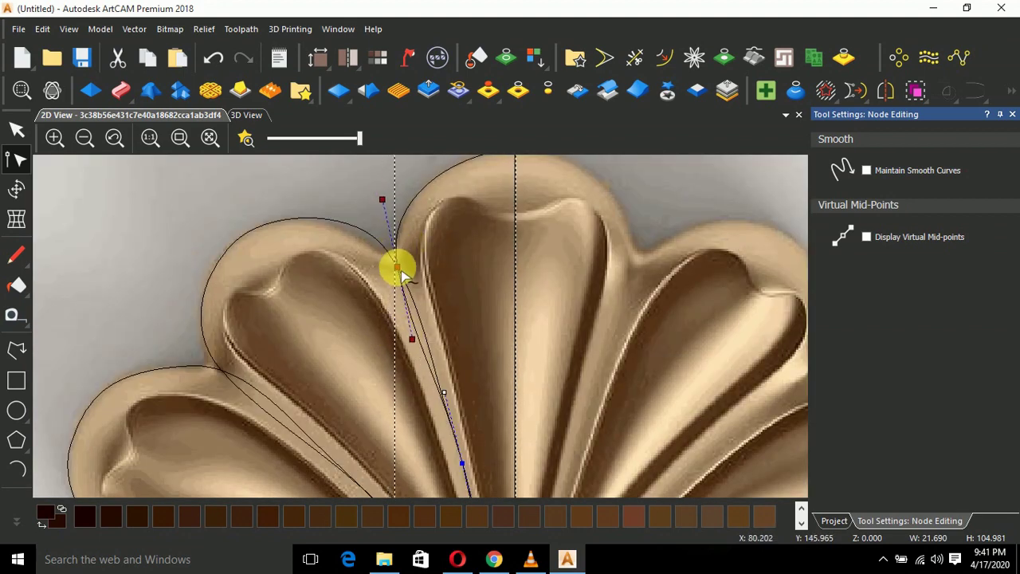
scroll(463, 273, down, 3)
scroll(454, 453, up, 5)
click(490, 309)
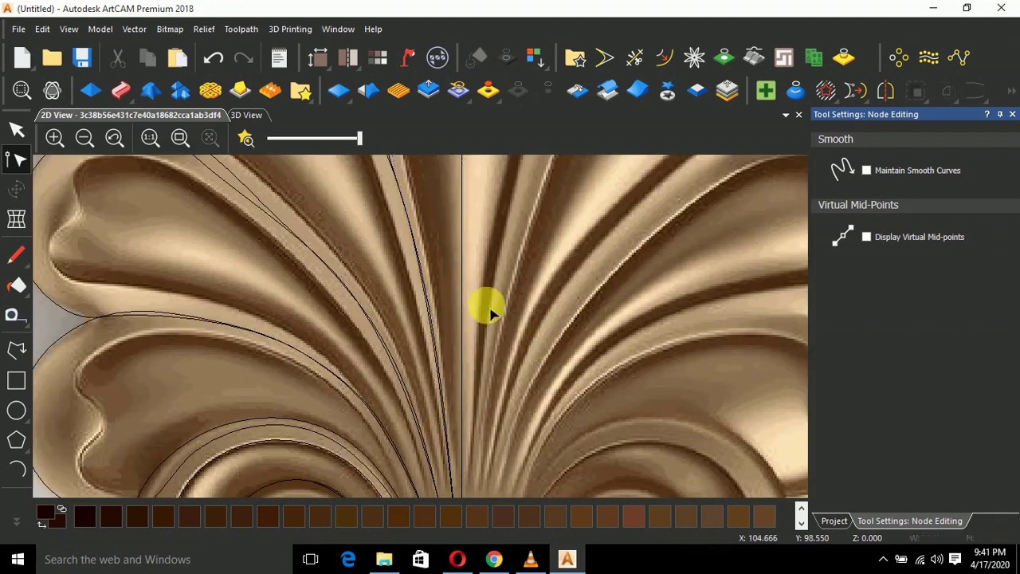
scroll(484, 307, down, 4)
scroll(377, 380, up, 4)
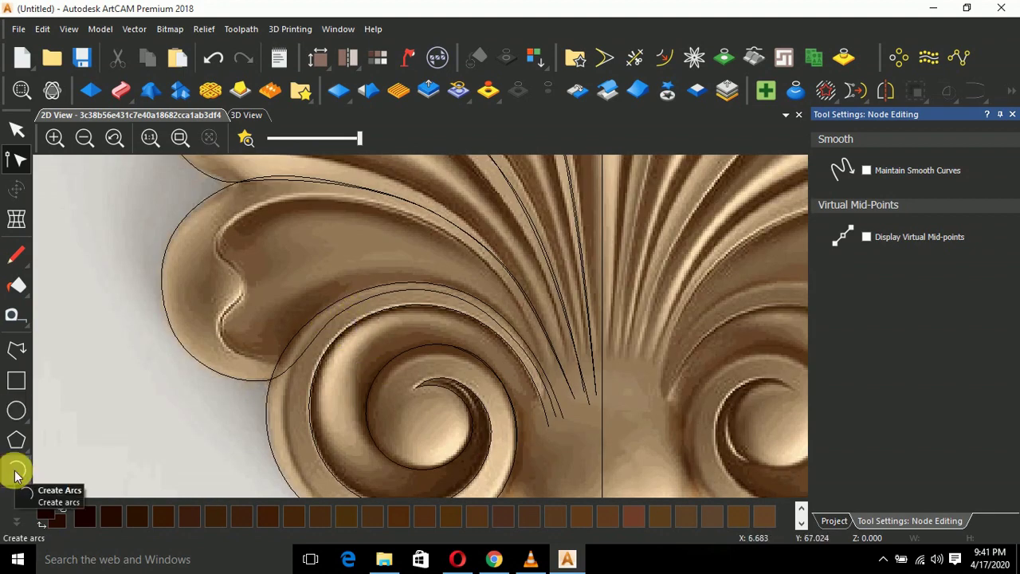
click(270, 406)
click(167, 436)
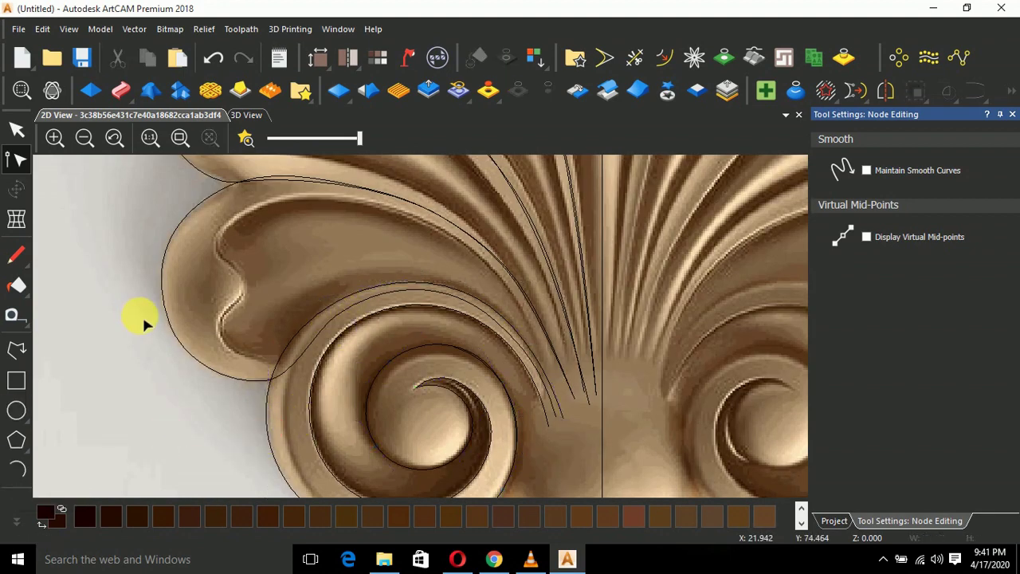
click(16, 350)
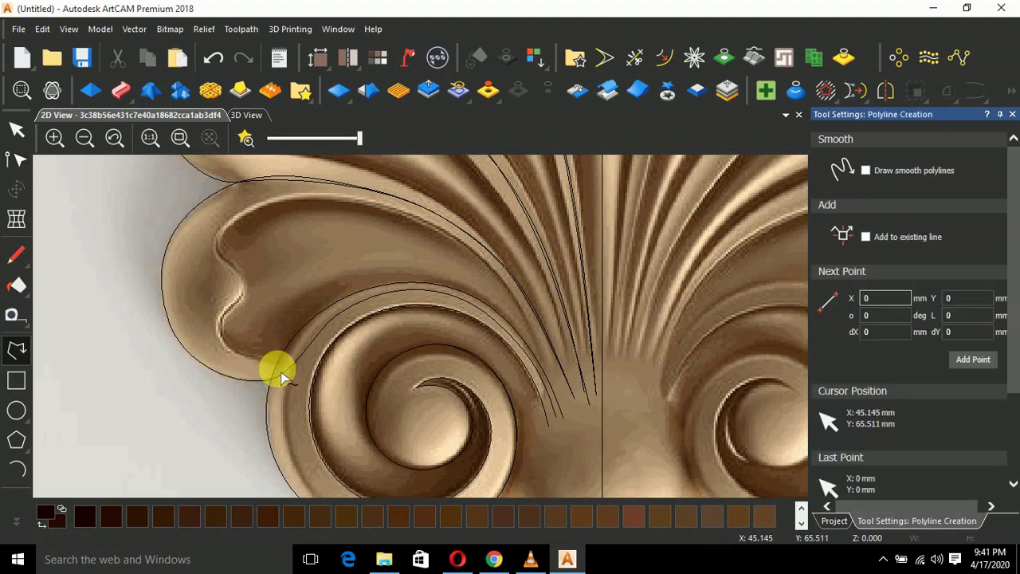
click(18, 466)
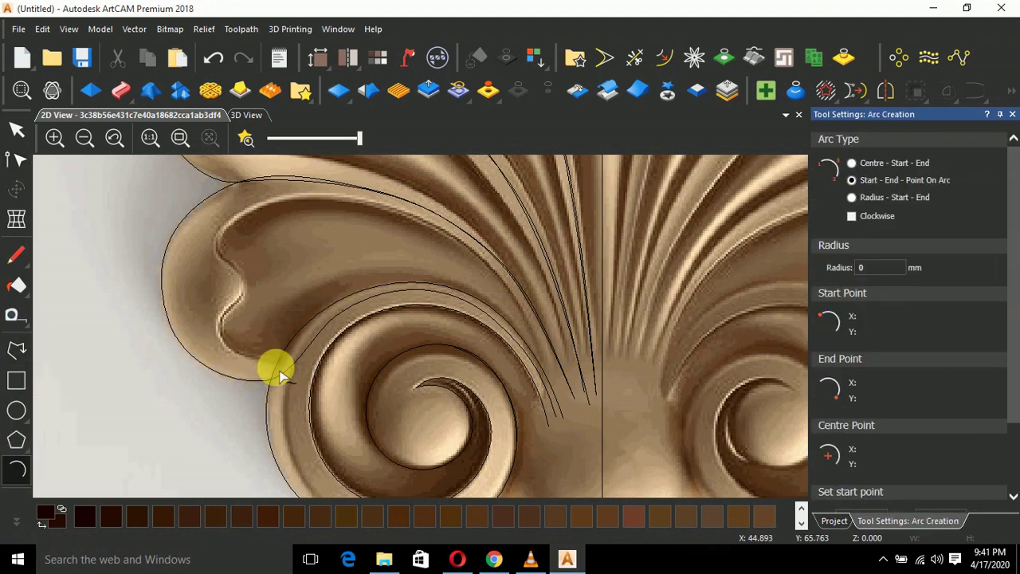
Draw a polyline from the first lobe's junction with the left scroll, over the scroll's upper edge, to the shell's base
click(16, 349)
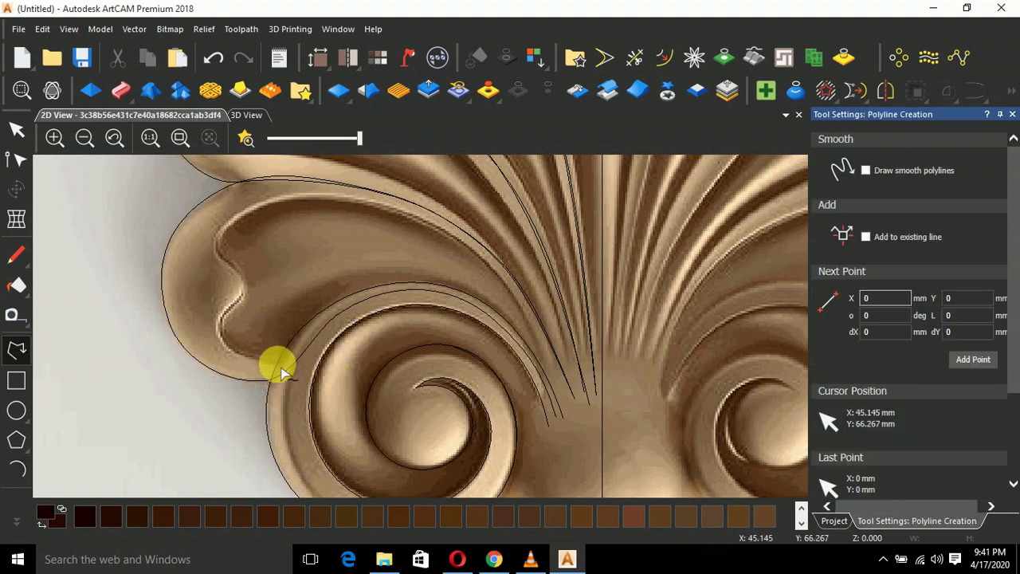
click(357, 294)
click(489, 306)
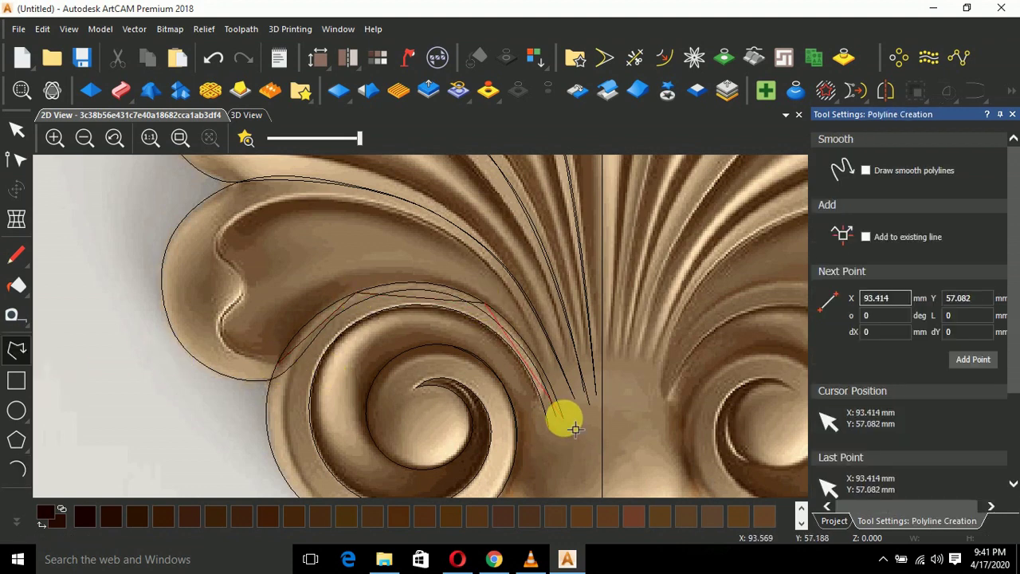
right_click(563, 418)
Smooth and bend the new polyline to follow the left scroll's upper edge, and move its start node onto the scroll's outline
key(n)
click(485, 302)
key(s)
scroll(529, 356, up, 1)
drag(546, 408, 551, 376)
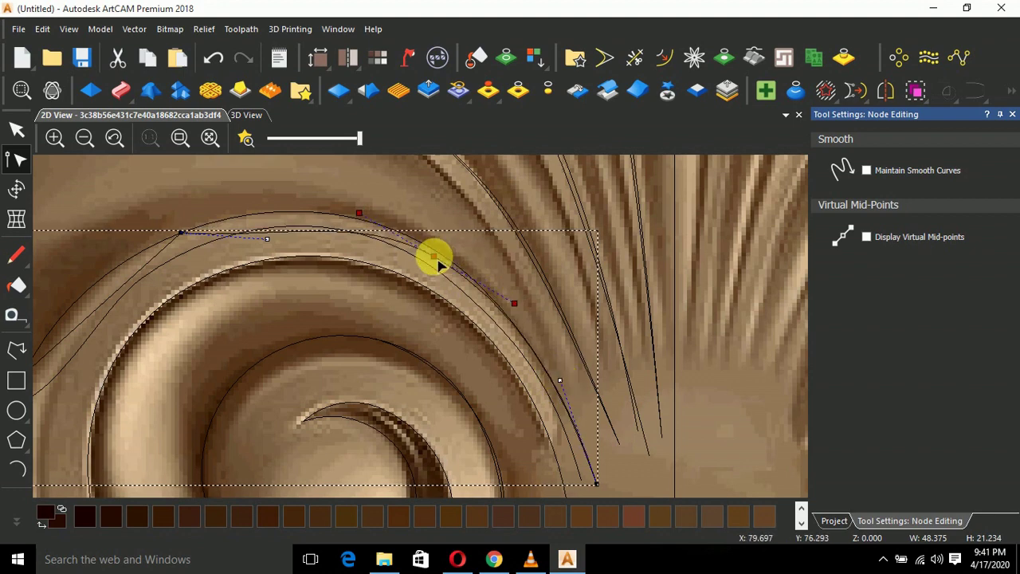
scroll(433, 257, down, 2)
scroll(303, 303, up, 2)
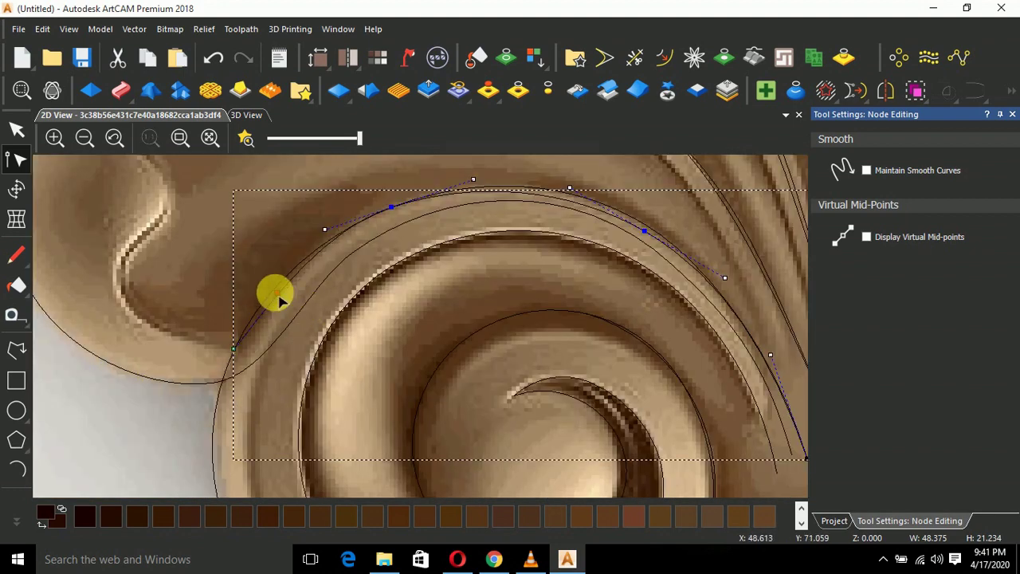
drag(234, 348, 244, 328)
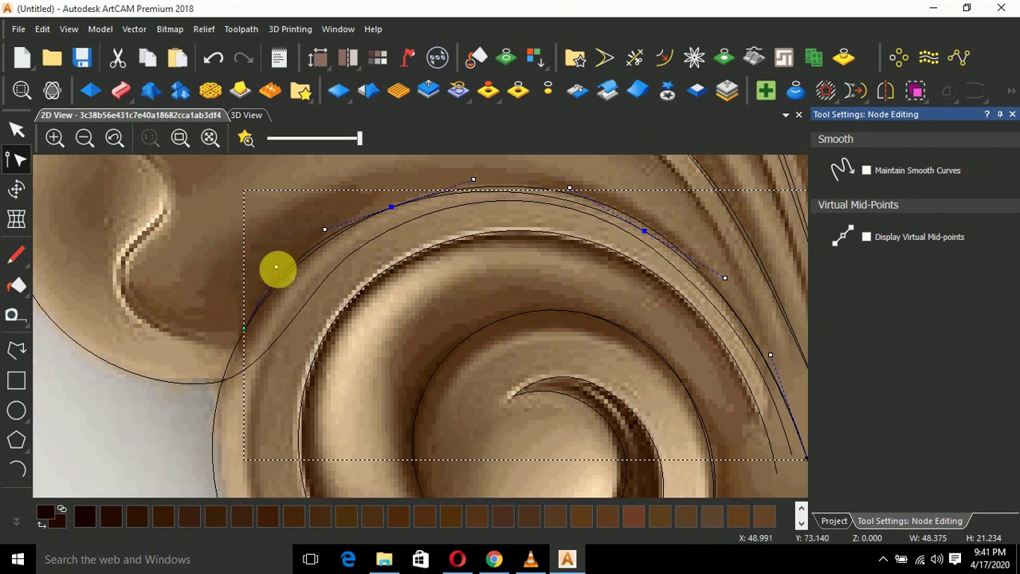
Start a polyline at the scroll edge vector's start and trace it up the notched outer end of the first lobe's inner recess
click(16, 349)
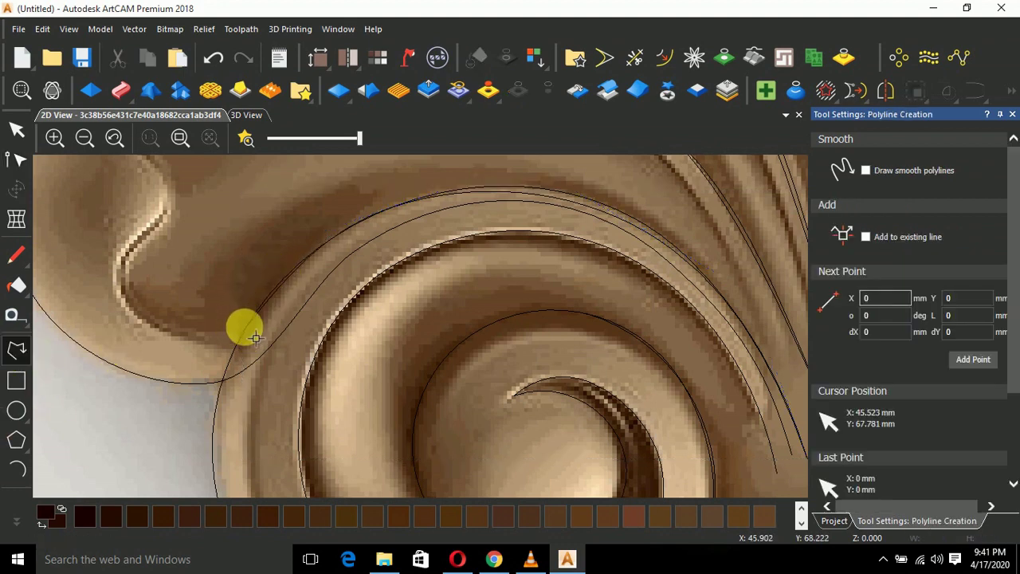
click(244, 327)
click(133, 278)
scroll(144, 272, down, 1)
scroll(305, 246, up, 2)
click(278, 393)
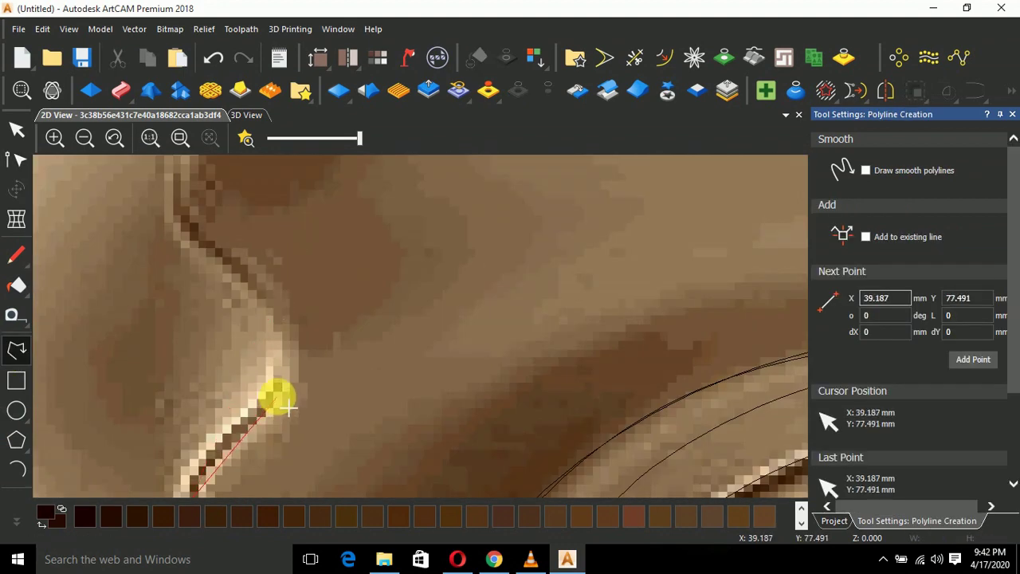
click(258, 286)
scroll(271, 275, down, 1)
scroll(337, 247, up, 2)
click(230, 305)
Continue the polyline along the upper edge of the first lobe's recess down to the shell's base, and finish it
scroll(239, 311, down, 2)
click(492, 266)
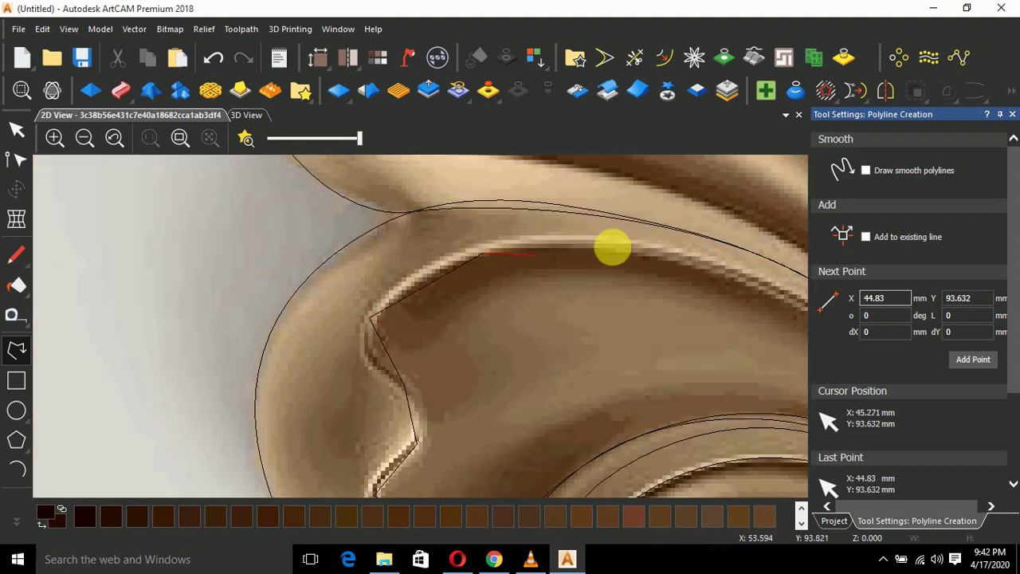
click(705, 272)
scroll(602, 269, down, 1)
scroll(467, 405, up, 1)
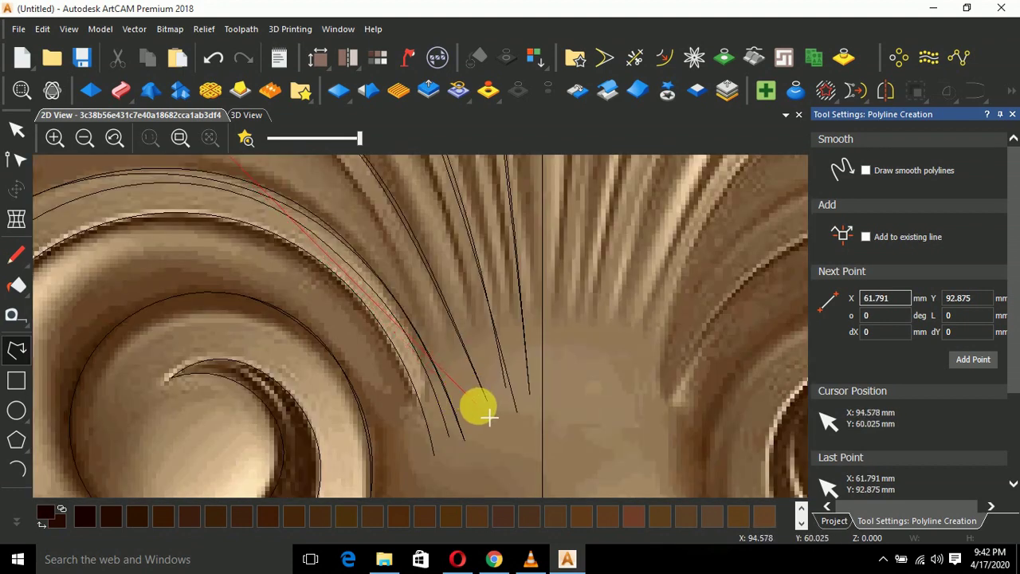
click(480, 406)
right_click(480, 407)
Smooth the new polyline's nodes and bend its upper edge to follow the first lobe's inner recess
scroll(327, 283, down, 1)
key(n)
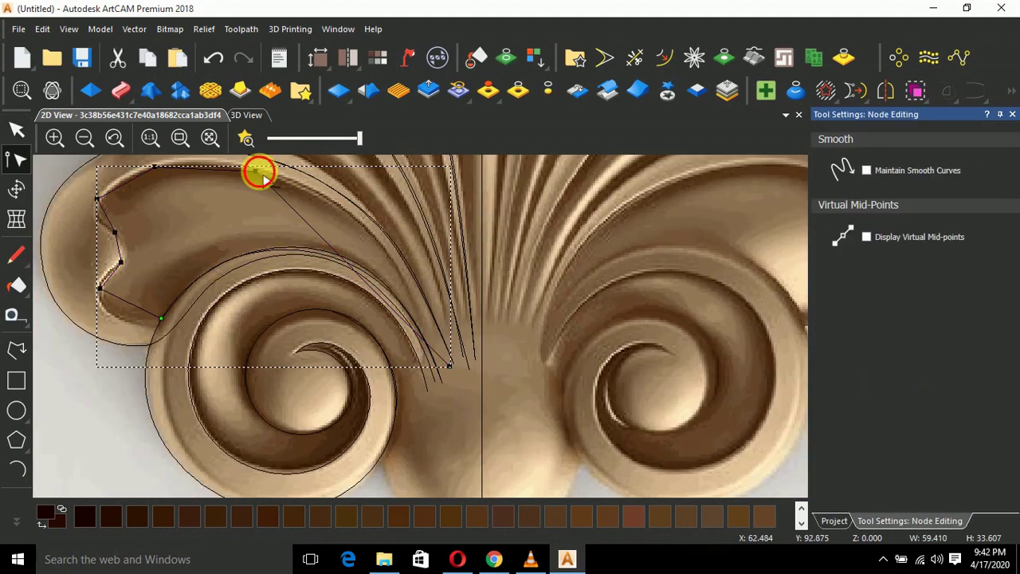
drag(265, 184, 340, 204)
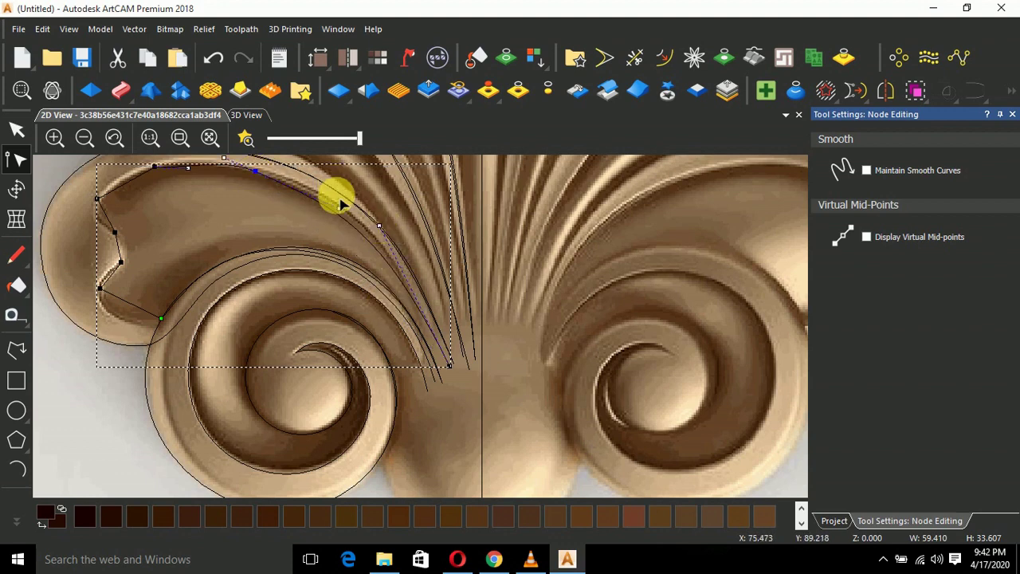
scroll(250, 224, up, 3)
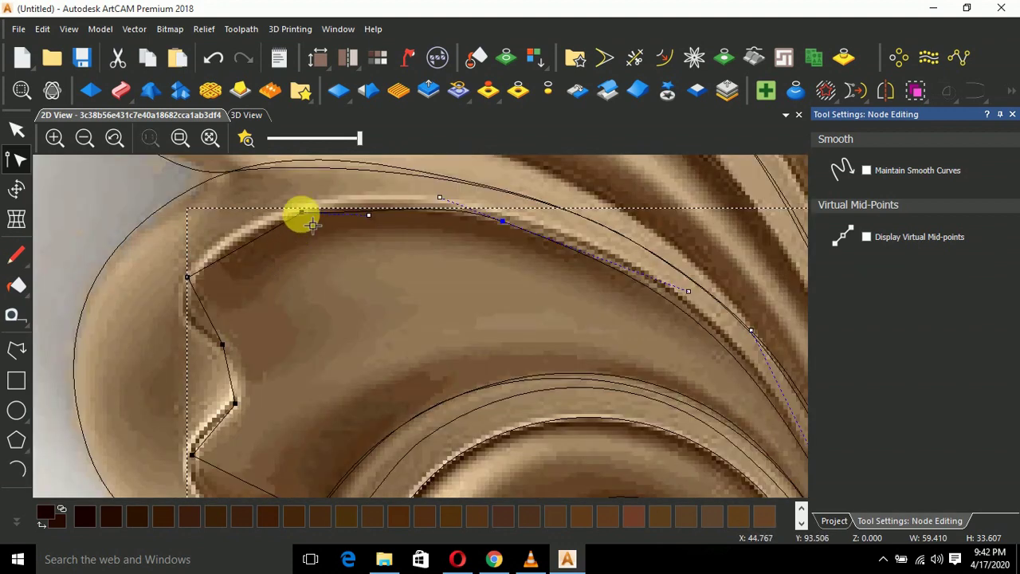
drag(307, 224, 192, 285)
scroll(237, 401, up, 2)
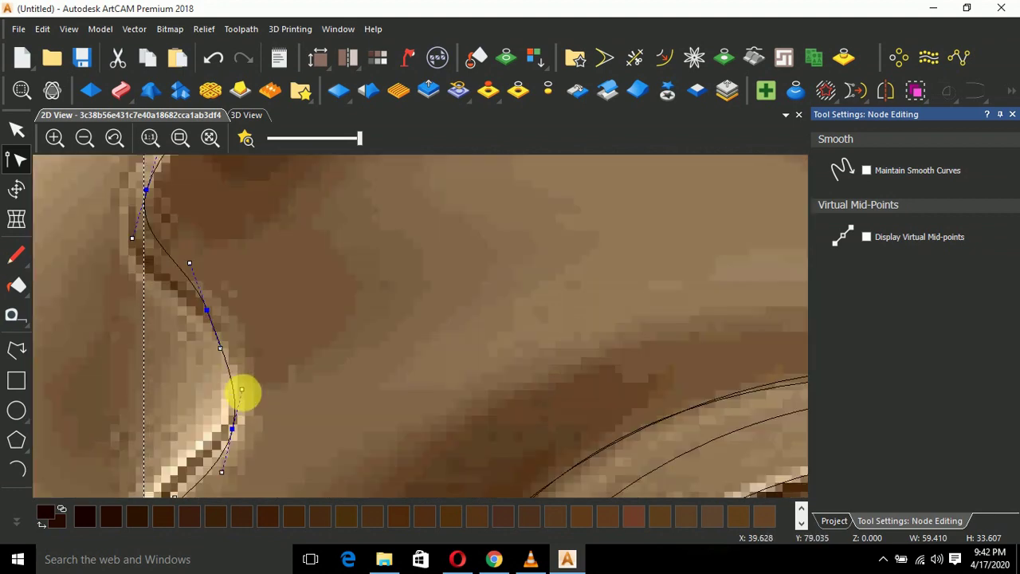
Shape the polyline's curves around the notched outer end and lower corner of the first lobe's recess
drag(220, 349, 239, 325)
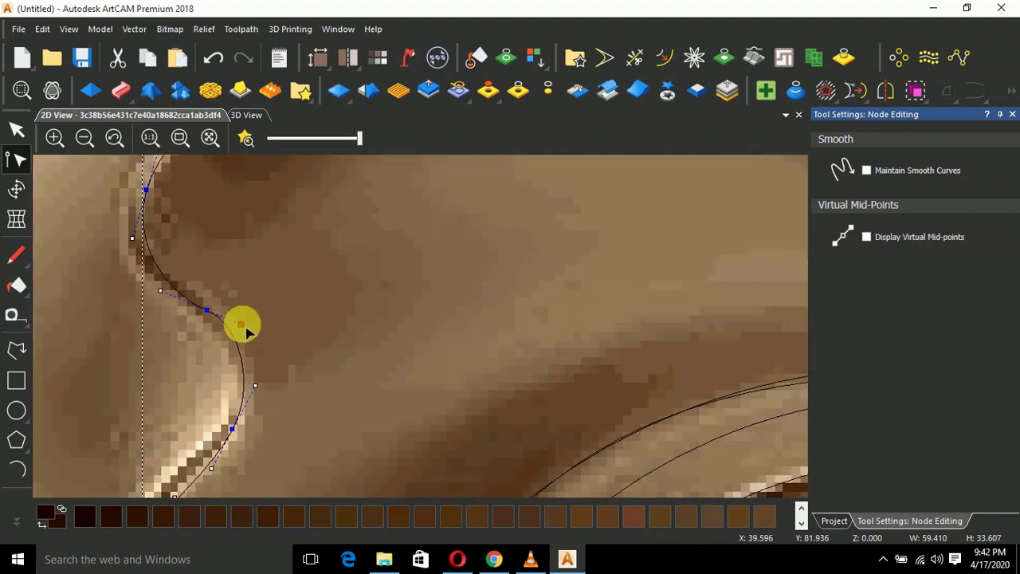
scroll(470, 301, down, 3)
scroll(382, 381, up, 3)
key(s)
scroll(423, 342, down, 3)
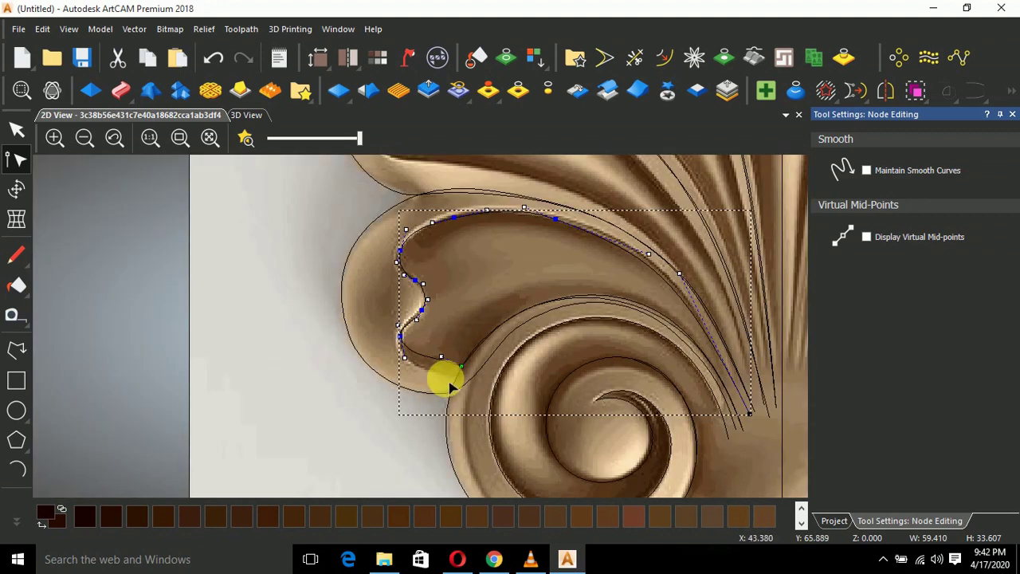
scroll(441, 369, up, 3)
drag(441, 343, 263, 349)
key(Escape)
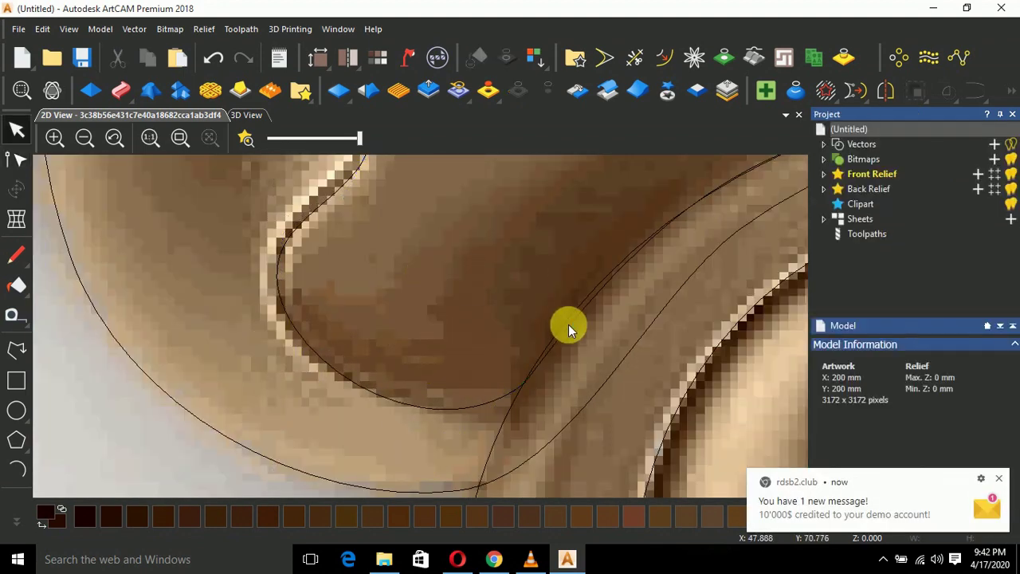
Join the first lobe's recess polyline with the scroll edge vector and inspect the node at their junction
click(568, 325)
shift+click(431, 412)
key(j)
click(801, 164)
scroll(401, 366, down, 3)
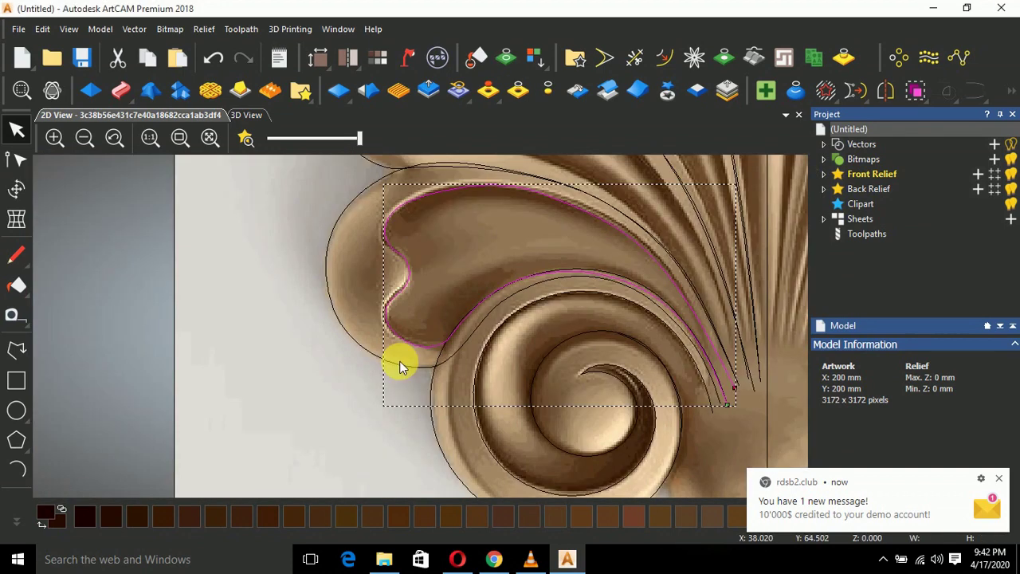
scroll(445, 337, up, 3)
key(n)
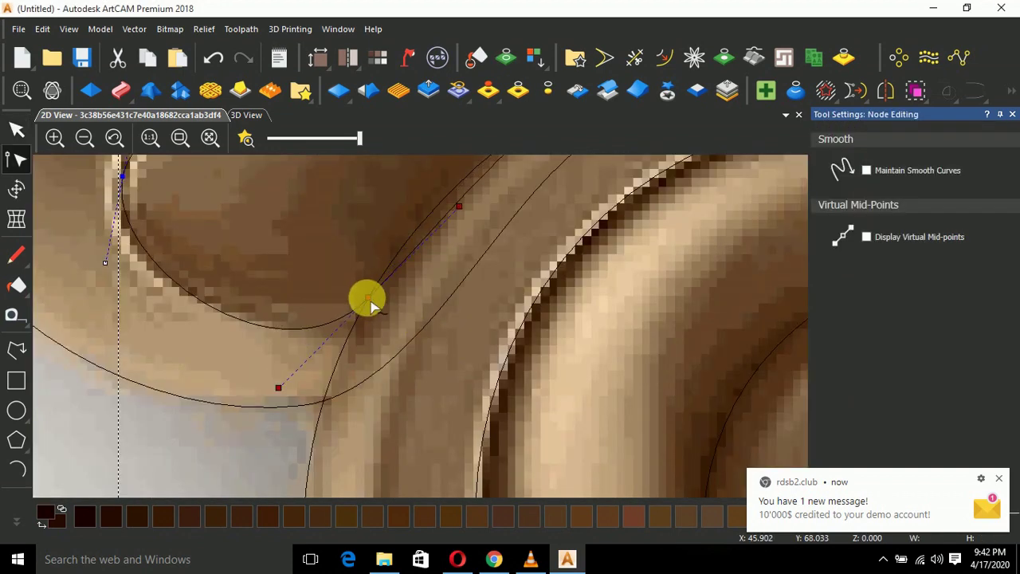
scroll(371, 307, down, 8)
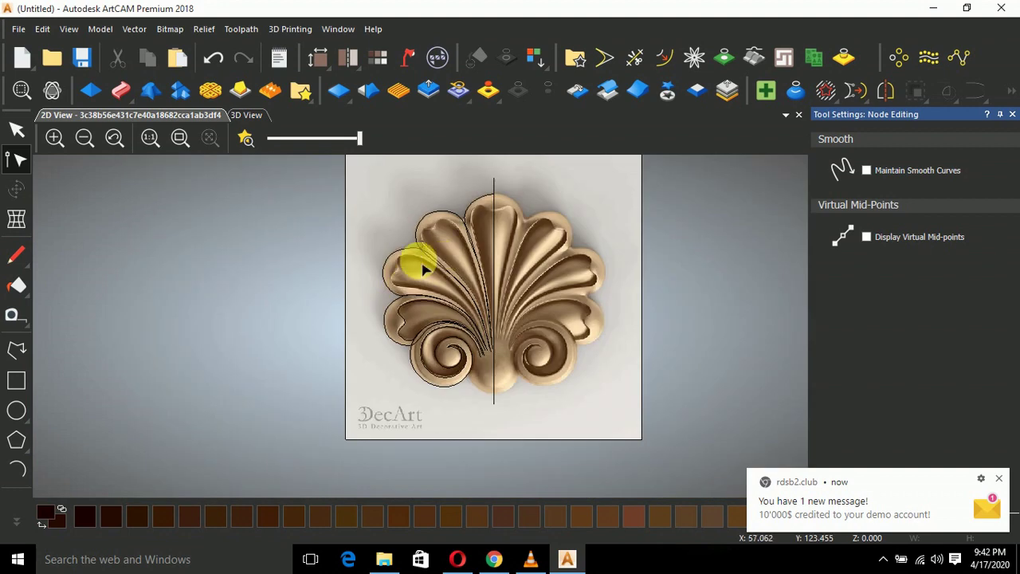
Start a polyline at the shell's base and trace the lower edge of the second lobe's recess to its outer end
scroll(423, 269, up, 5)
click(17, 344)
scroll(563, 439, down, 5)
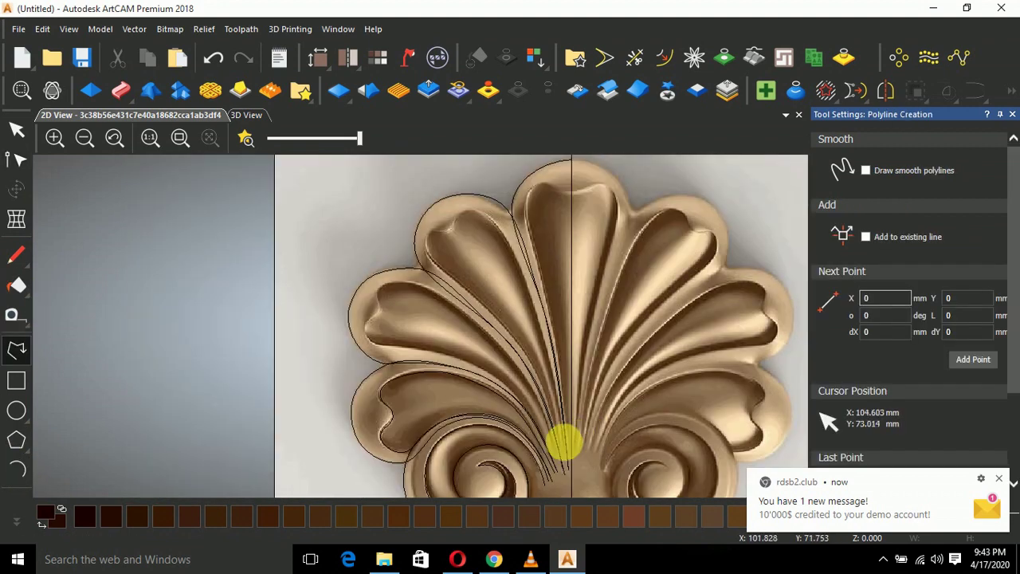
scroll(558, 471, up, 5)
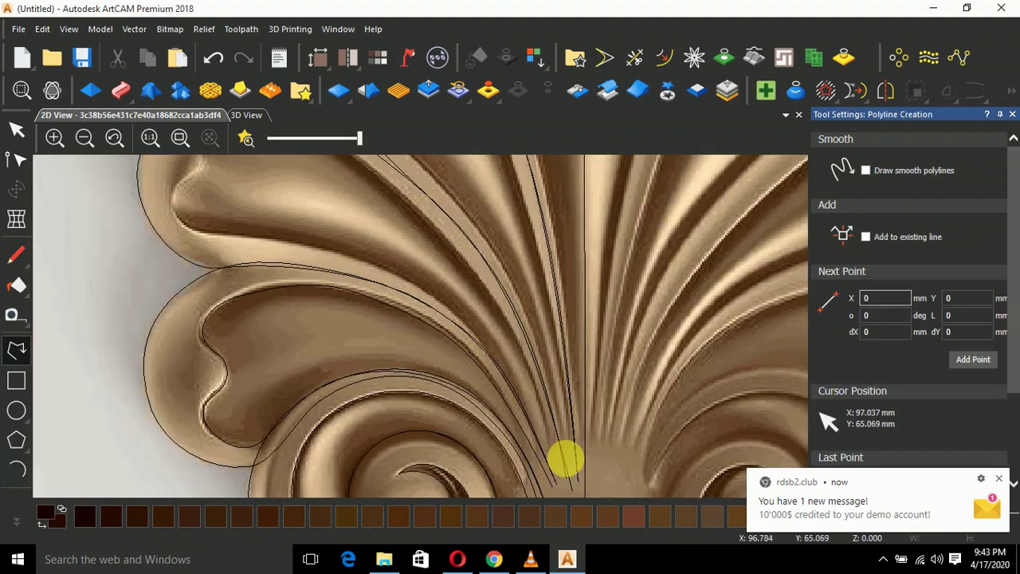
click(556, 484)
click(441, 300)
click(275, 241)
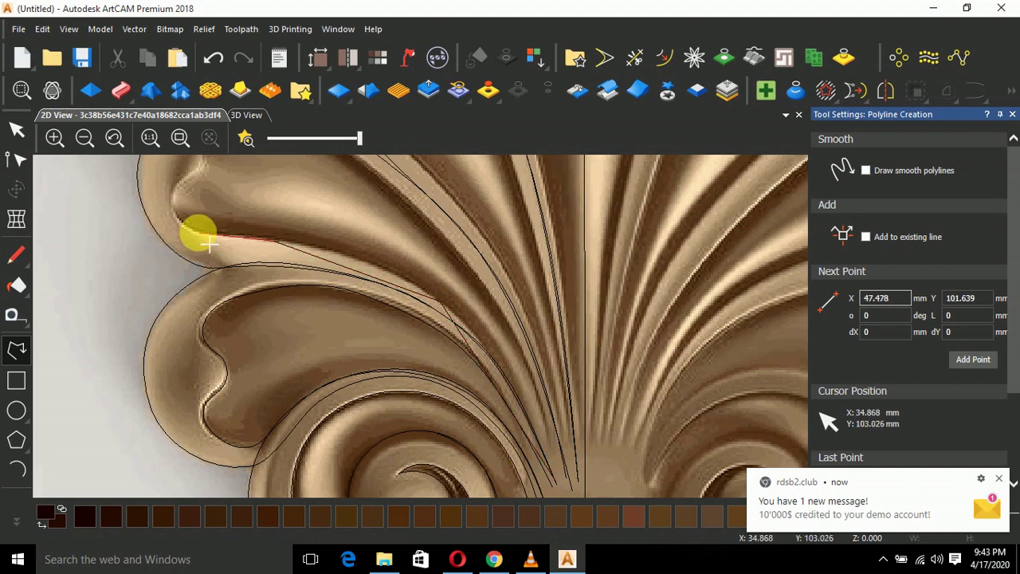
click(200, 235)
click(188, 190)
Continue the polyline around the second lobe's recess tip and down its upper edge to the shell's base, and finish it
scroll(215, 208, down, 2)
scroll(312, 230, up, 4)
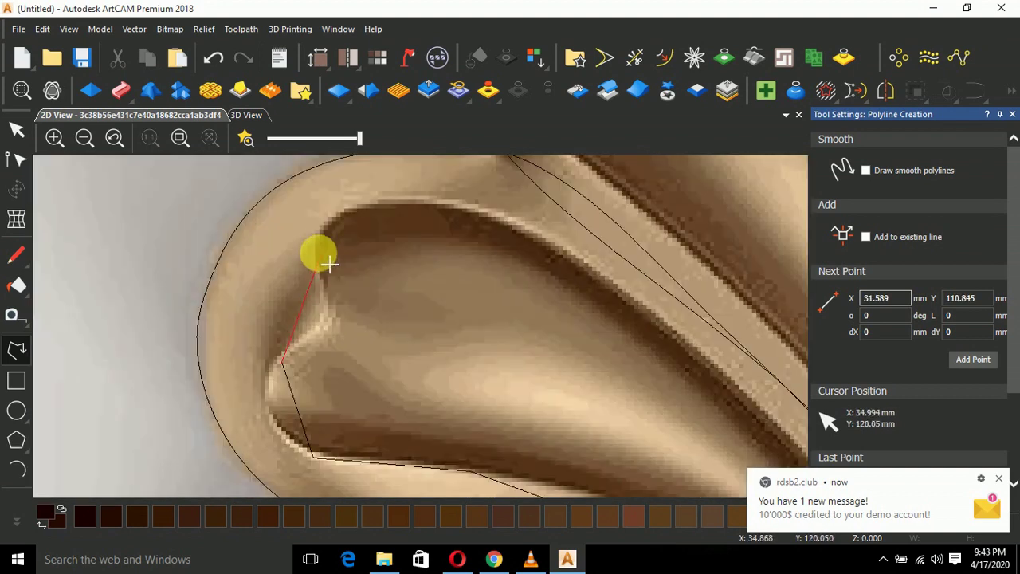
click(316, 259)
click(384, 201)
click(690, 348)
scroll(691, 350, down, 4)
scroll(575, 454, up, 4)
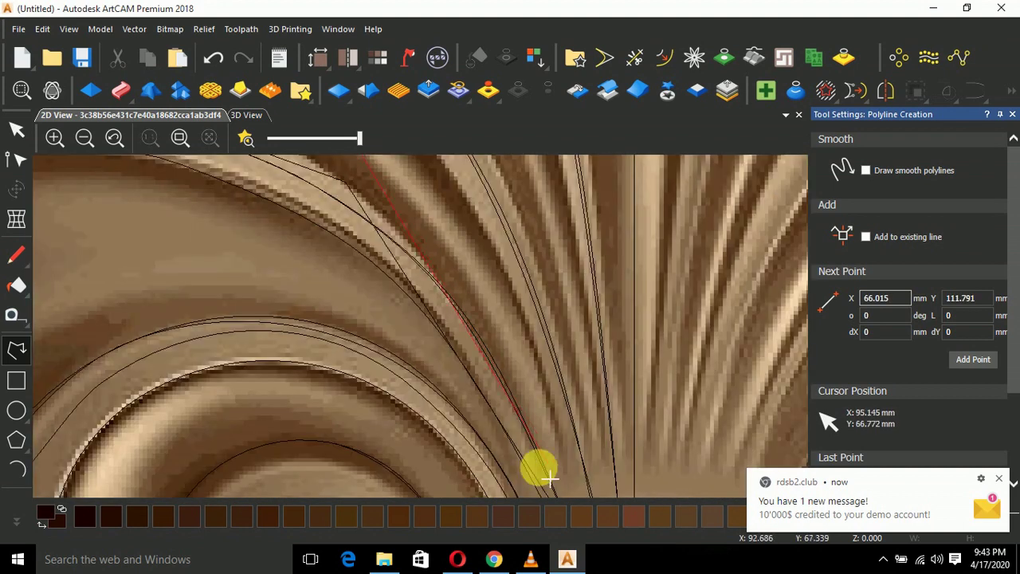
click(588, 500)
scroll(434, 299, down, 3)
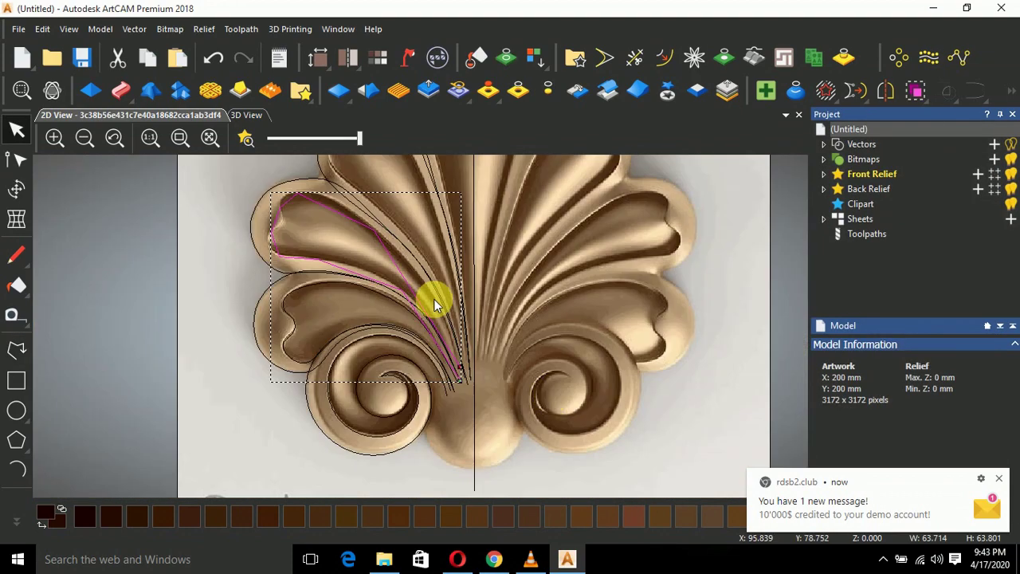
Smooth the second recess polyline's upper segments and bend them along the recess's upper edge
key(n)
scroll(386, 235, up, 2)
click(340, 222)
key(s)
scroll(419, 326, down, 2)
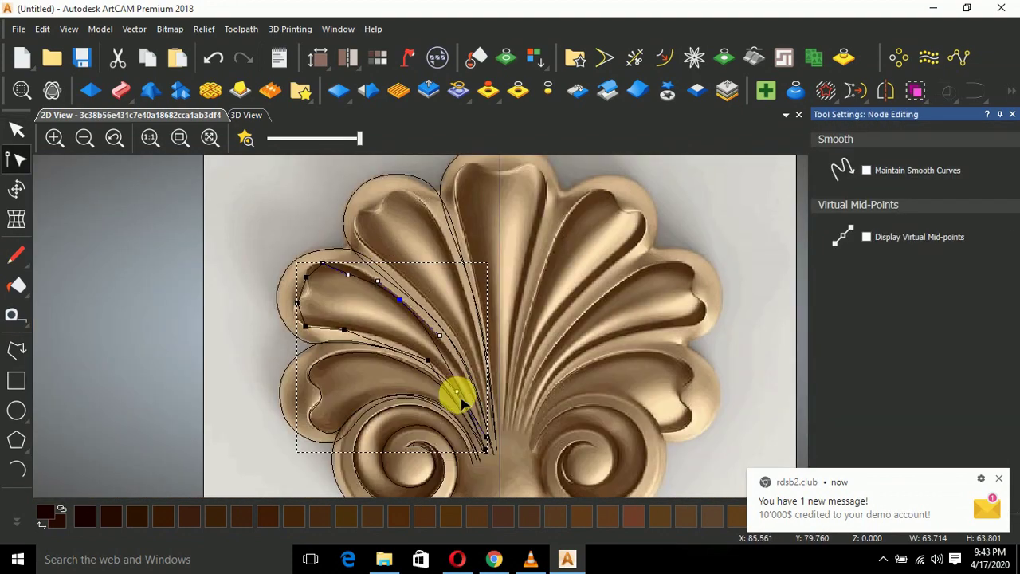
scroll(311, 267, up, 2)
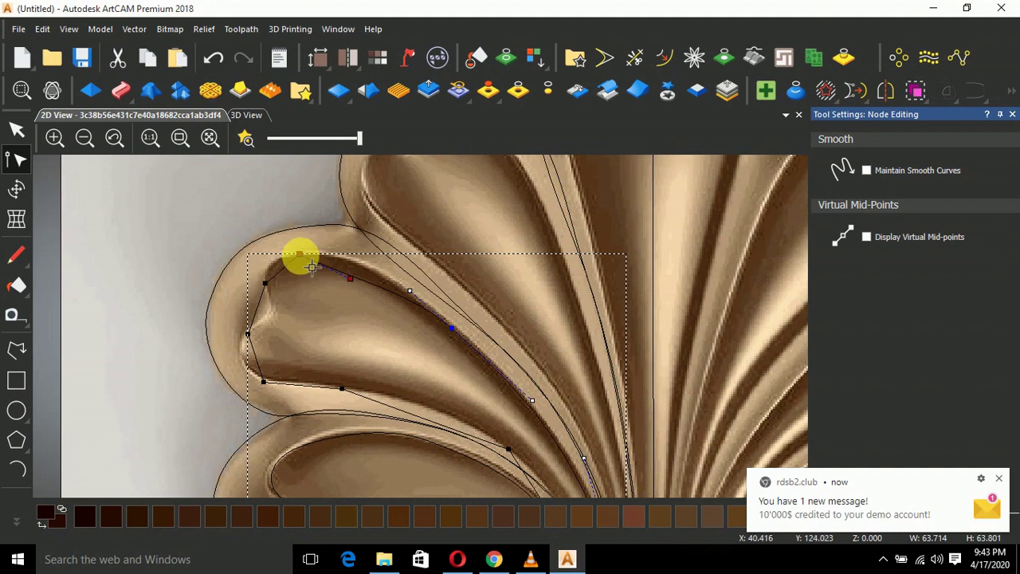
scroll(311, 267, up, 2)
Move the notch node and adjust the curve handles to fit the notched outer end of the second lobe's recess
scroll(250, 292, up, 2)
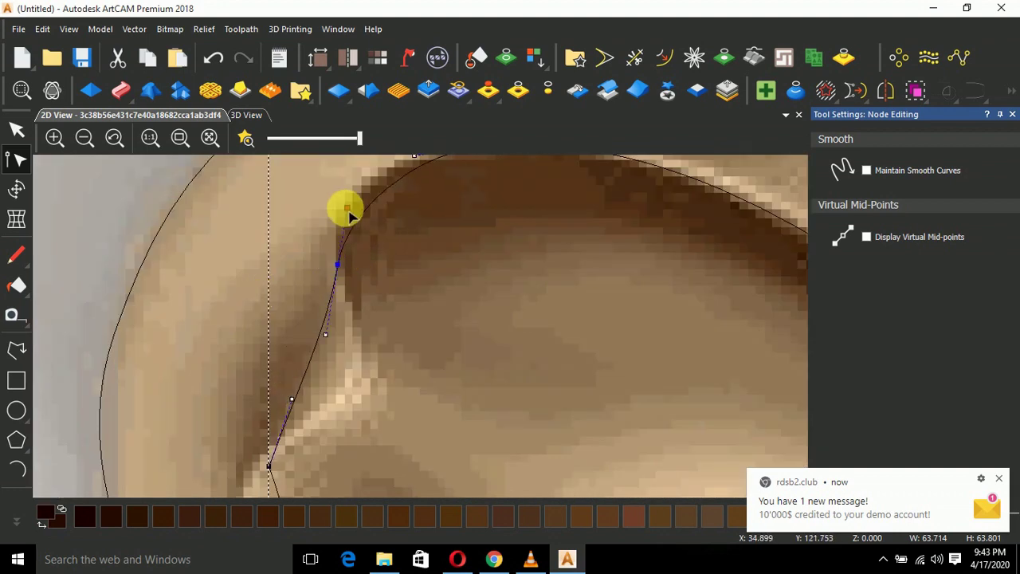
drag(347, 209, 318, 202)
drag(271, 466, 298, 428)
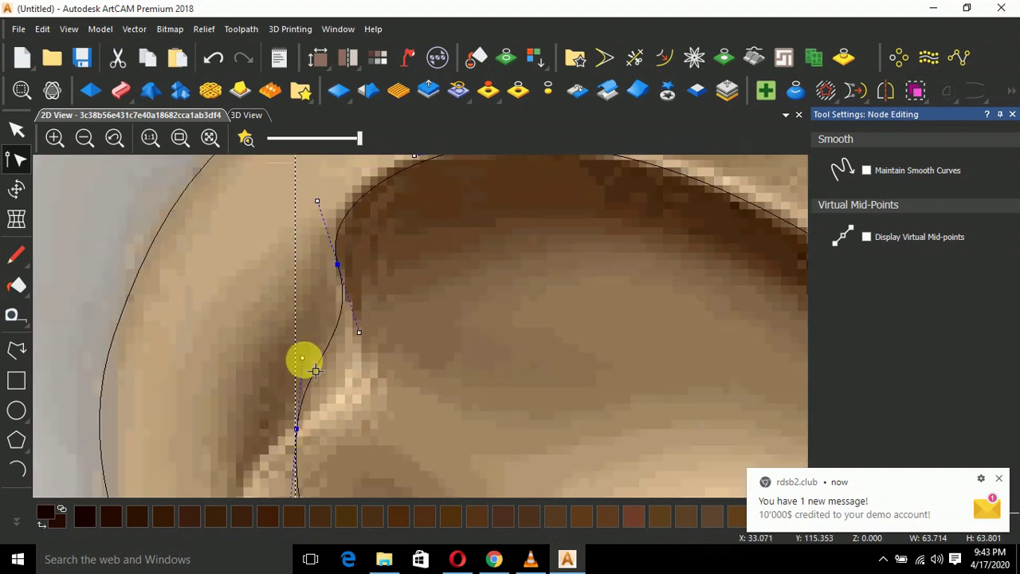
drag(303, 359, 374, 421)
scroll(397, 409, down, 2)
scroll(401, 419, up, 1)
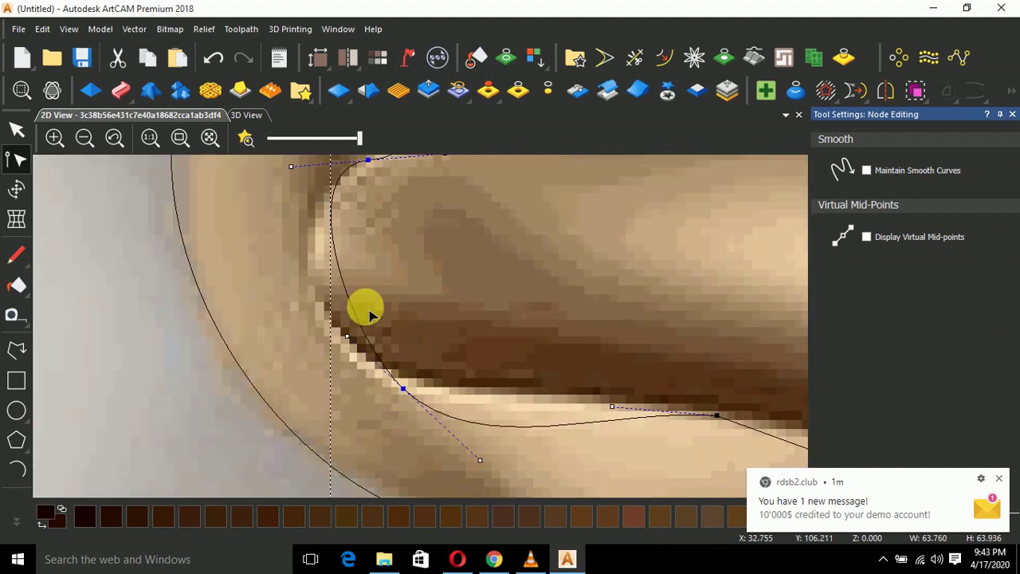
Smooth and bend the polyline around the lower outer corner and lower edge of the second lobe's recess
click(355, 328)
click(365, 337)
drag(348, 338, 276, 321)
scroll(422, 326, down, 2)
key(s)
mouse_move(439, 353)
mouse_down()
mouse_move(445, 344)
mouse_move(424, 342)
mouse_up()
key(s)
scroll(470, 335, down, 1)
scroll(550, 362, up, 1)
key(s)
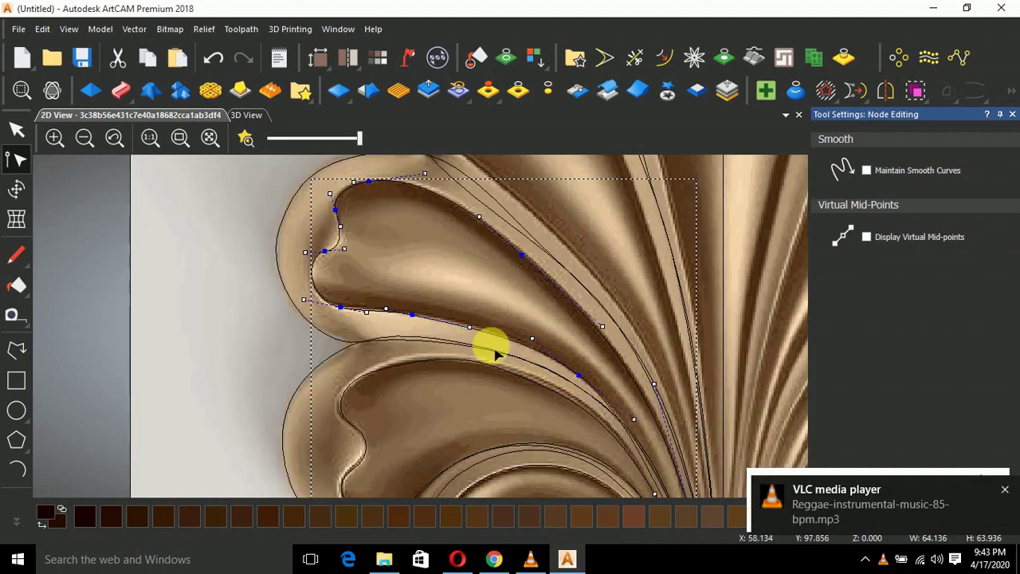
Fine-tune the second recess curve's upper edge near the shell's base and deselect the vector
scroll(419, 332, down, 1)
scroll(542, 414, up, 1)
drag(546, 401, 550, 399)
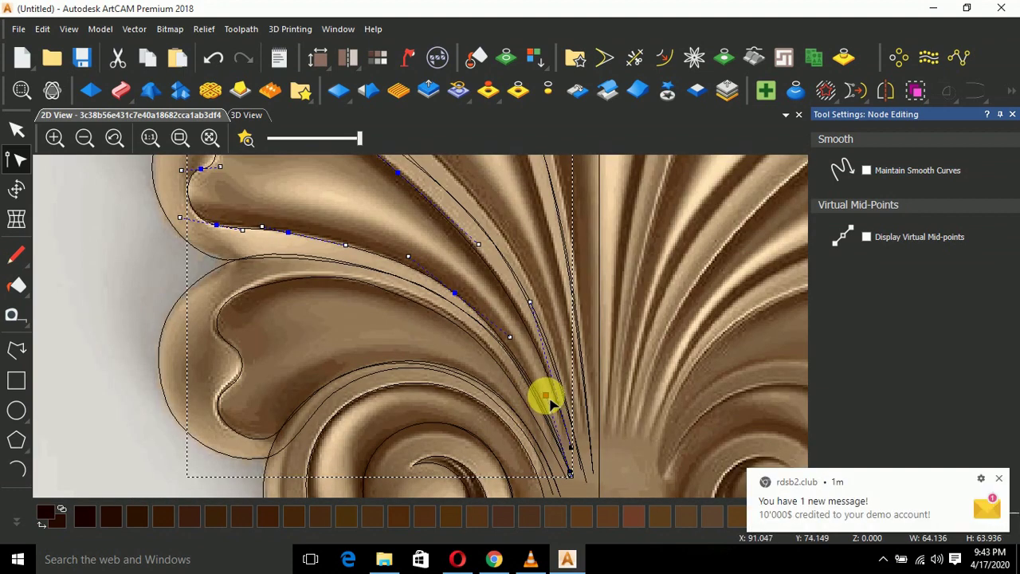
click(462, 365)
scroll(465, 364, down, 1)
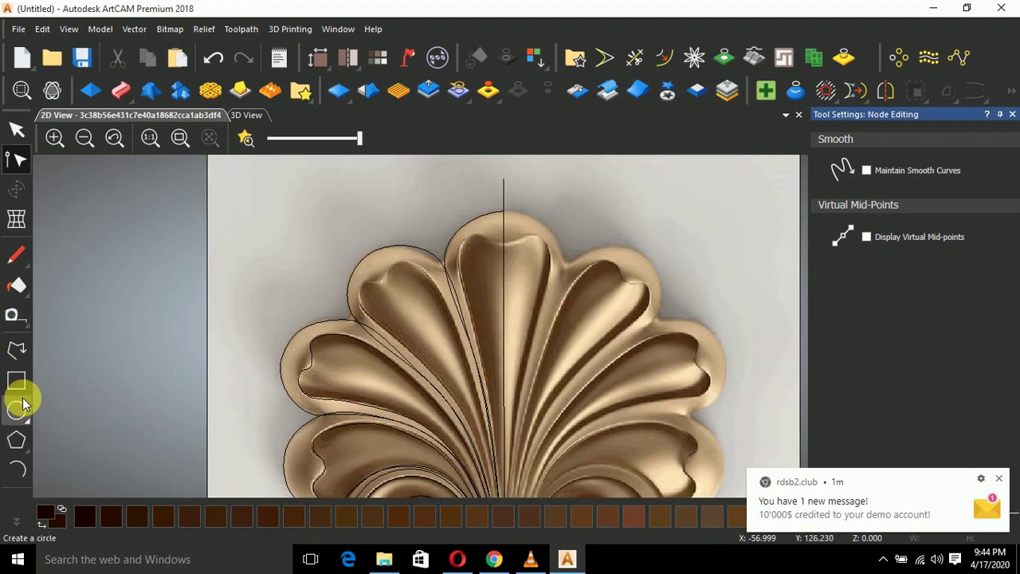
Start a polyline at the shell's base and trace the third lobe's recess up its outer edge to the notch
click(16, 348)
scroll(465, 381, up, 2)
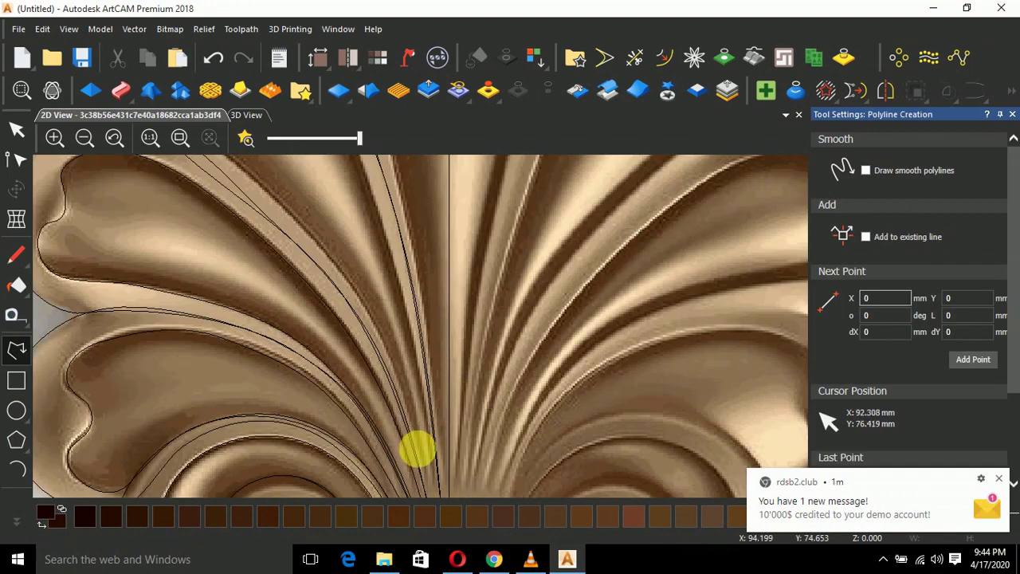
click(443, 498)
click(344, 271)
scroll(338, 262, down, 1)
scroll(358, 249, up, 3)
scroll(333, 204, down, 2)
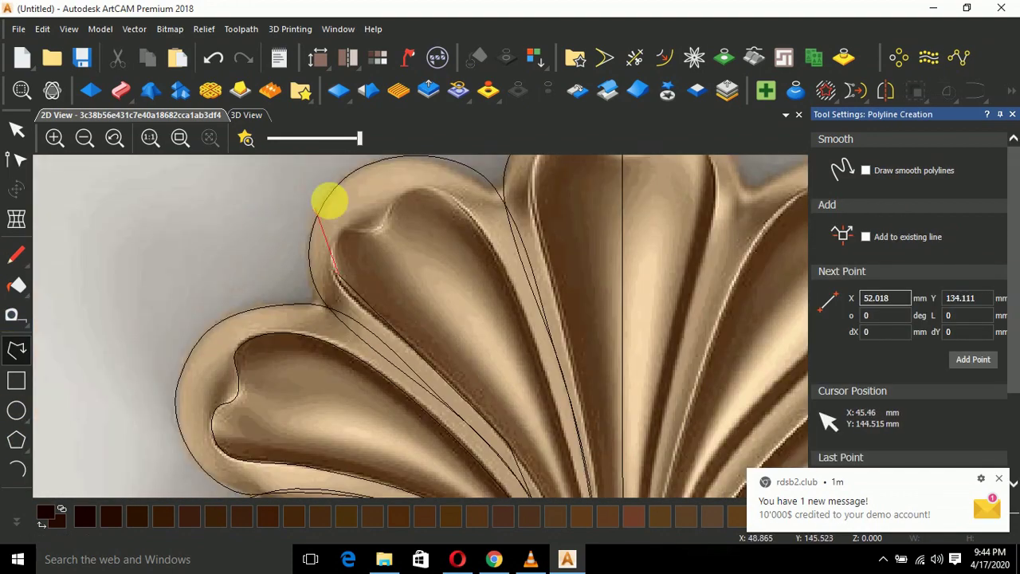
scroll(312, 287, up, 3)
click(311, 284)
click(466, 294)
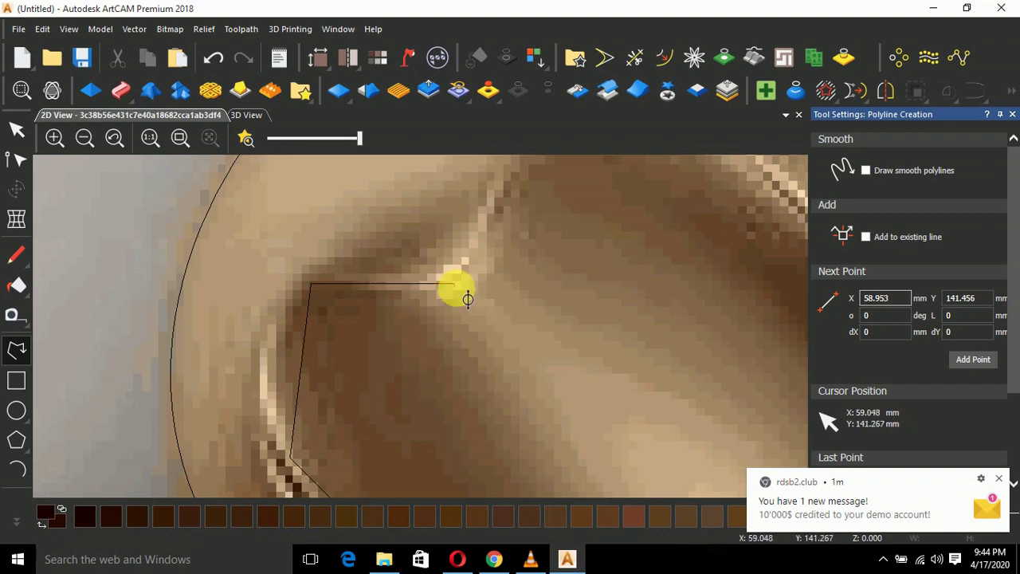
Continue the polyline over the third lobe's recess tip and down its inner edge to the shell's base
scroll(474, 289, down, 2)
click(482, 257)
click(590, 305)
scroll(590, 306, down, 2)
scroll(535, 387, up, 2)
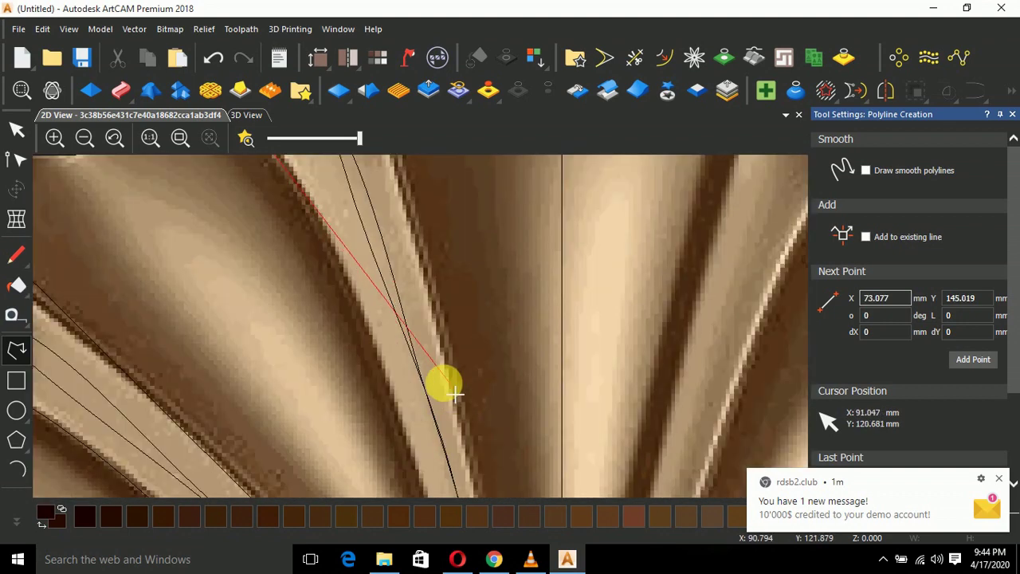
click(369, 310)
scroll(369, 310, down, 2)
scroll(440, 424, up, 2)
click(438, 405)
scroll(438, 401, down, 2)
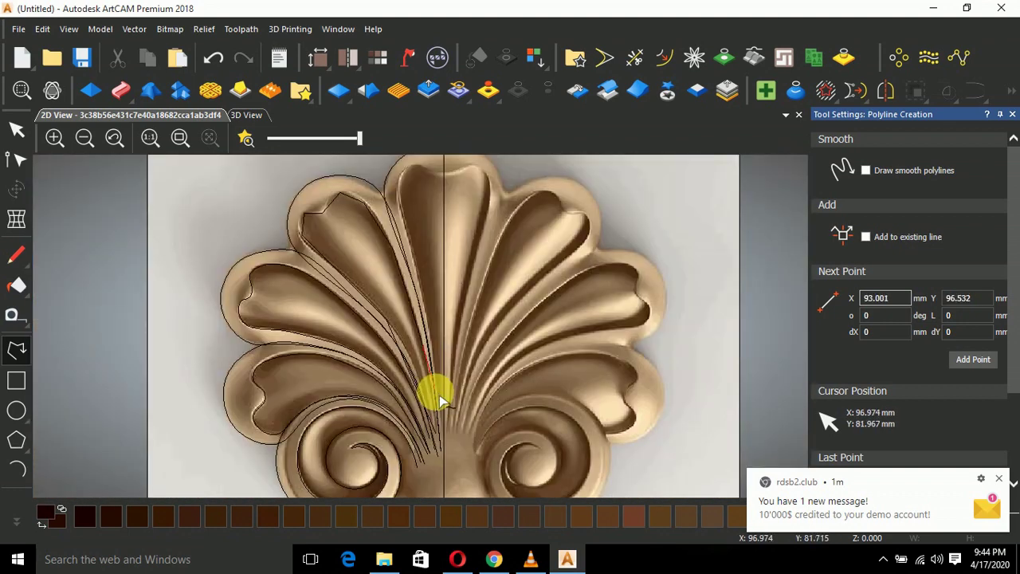
scroll(440, 430, up, 3)
scroll(446, 450, down, 2)
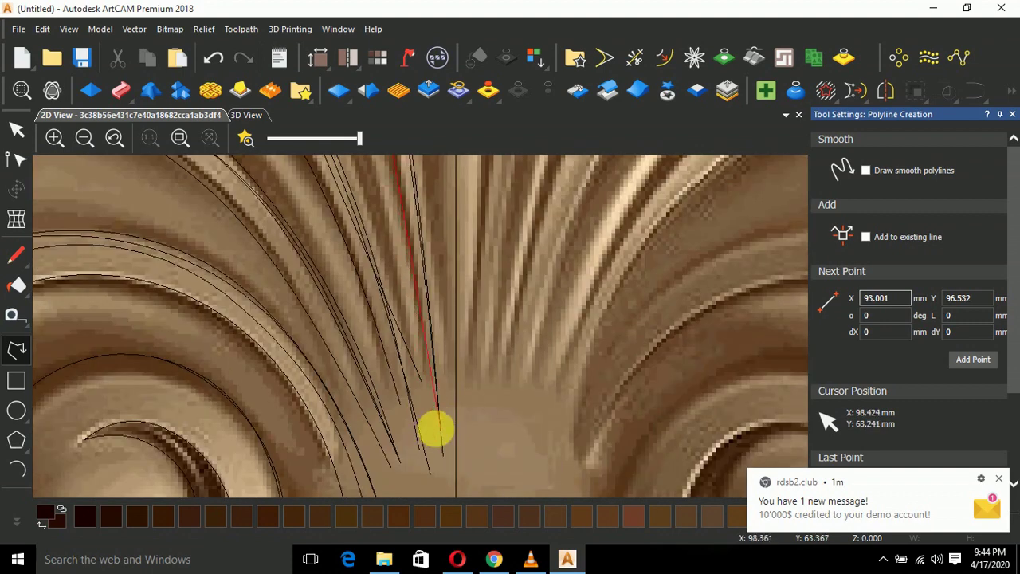
click(437, 415)
Finish the third recess polyline and smooth its nodes around the recess's lower outer corner up to the notch
scroll(443, 427, down, 2)
scroll(421, 331, down, 2)
scroll(399, 288, up, 3)
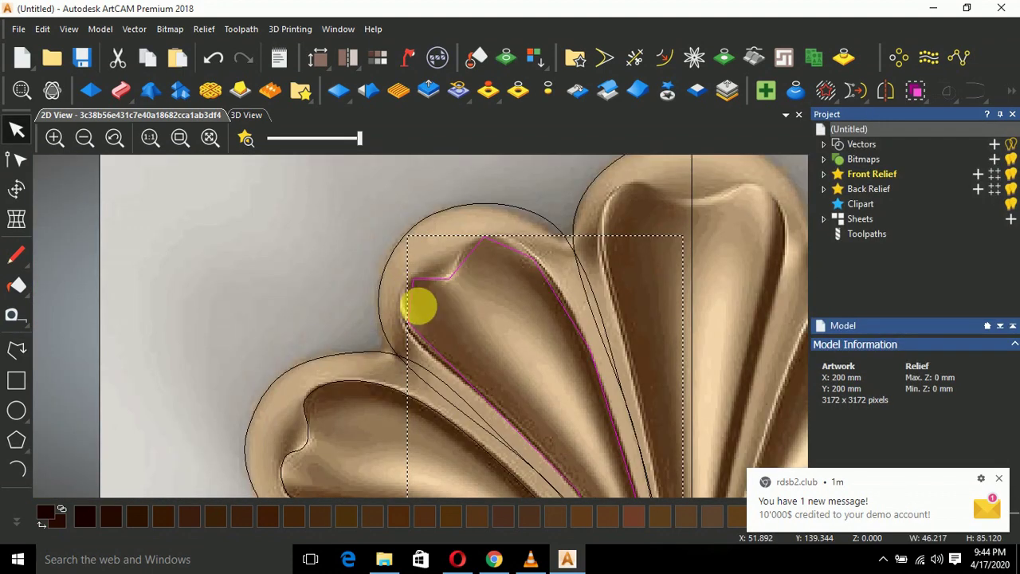
key(n)
scroll(407, 327, up, 3)
key(s)
scroll(483, 315, down, 3)
drag(448, 392, 487, 382)
scroll(428, 273, up, 2)
key(s)
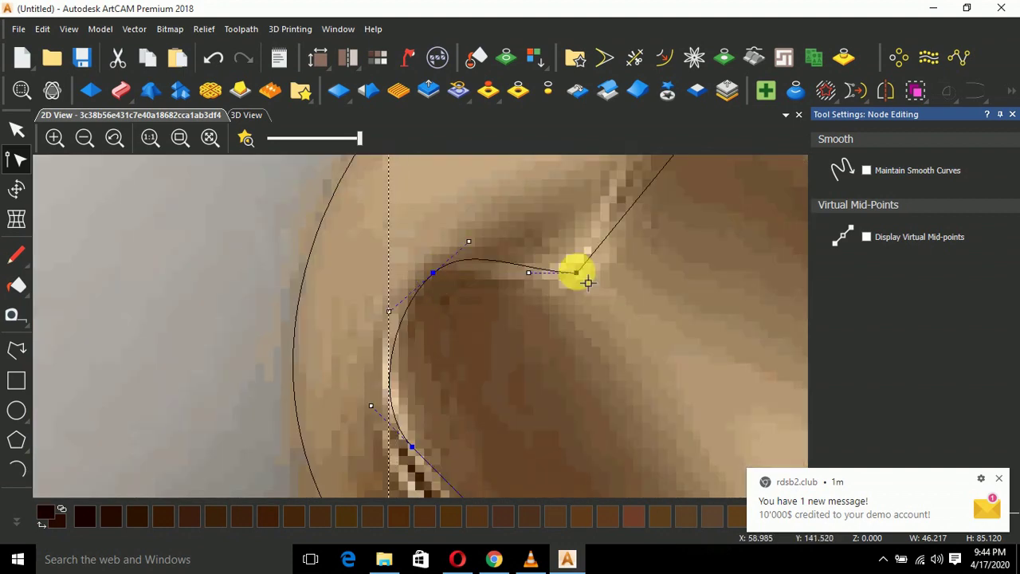
Smooth the third recess curve's remaining nodes at the notch, over the tip and down the inner edge
key(s)
scroll(568, 275, down, 3)
scroll(539, 283, up, 5)
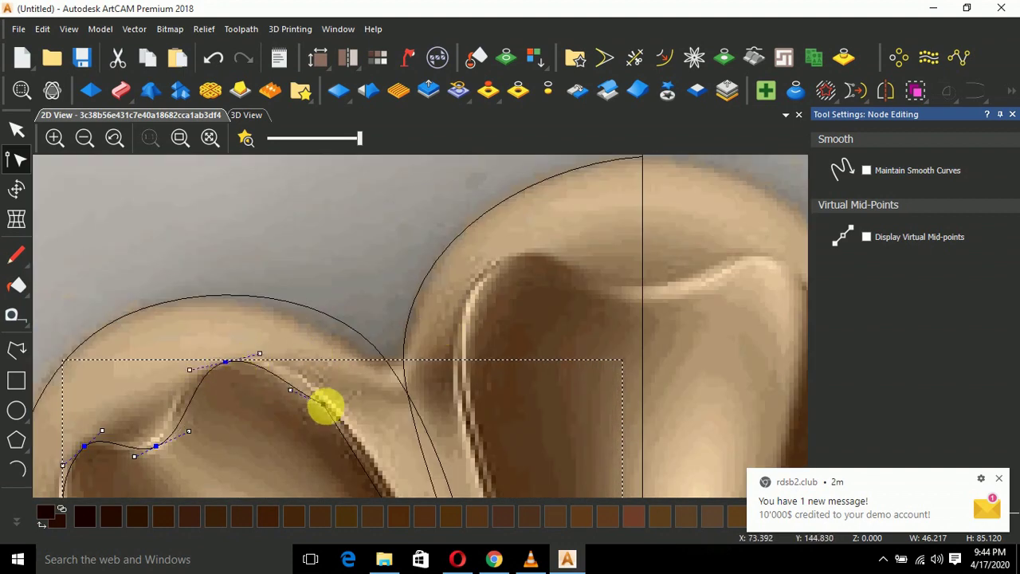
scroll(326, 414, down, 3)
scroll(338, 388, up, 1)
scroll(424, 369, down, 2)
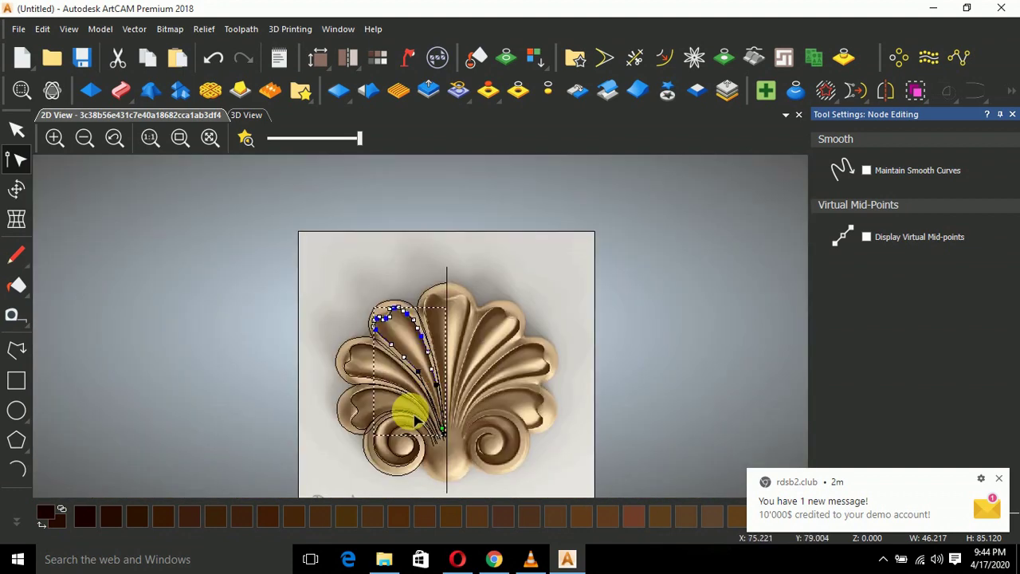
Reshape the lower outer edge of the third recess curve by adjusting its control handle near the shell's base
scroll(409, 415, up, 5)
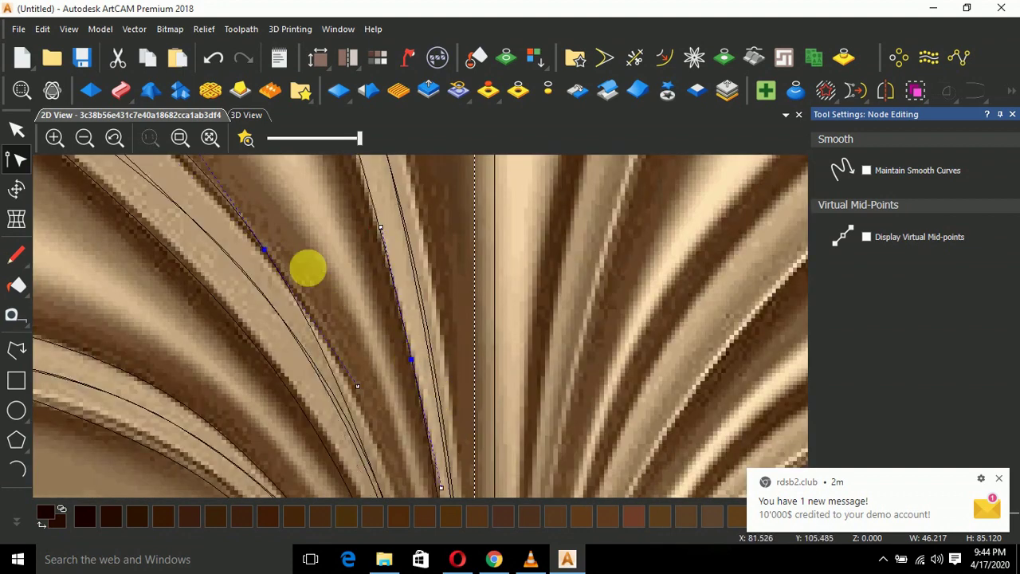
scroll(308, 267, down, 4)
scroll(415, 371, up, 2)
click(374, 262)
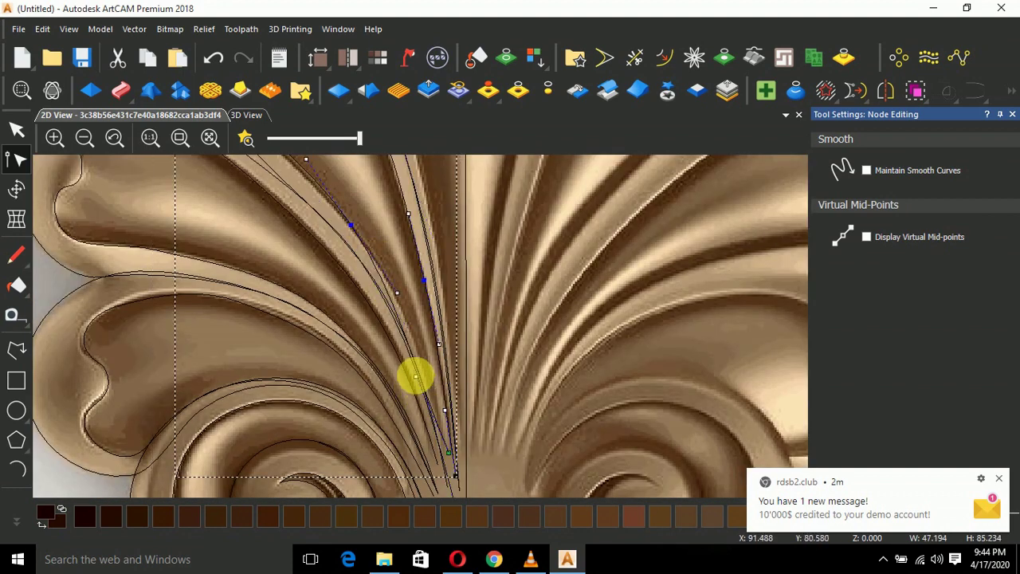
click(422, 378)
click(377, 271)
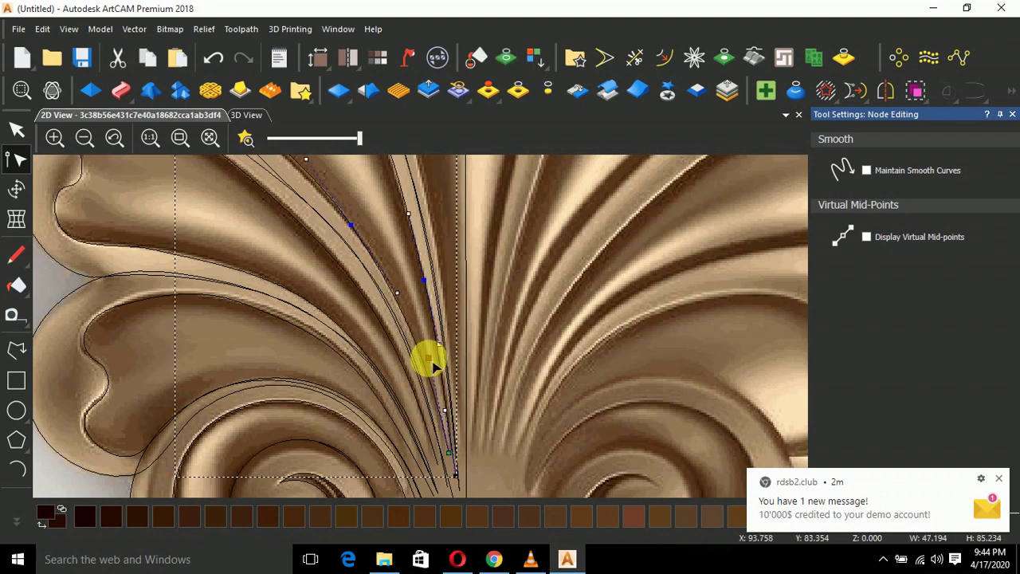
Fine-tune the node at the third recess's lower outer corner to follow the image and deselect the vector
scroll(403, 257, down, 3)
scroll(182, 234, up, 5)
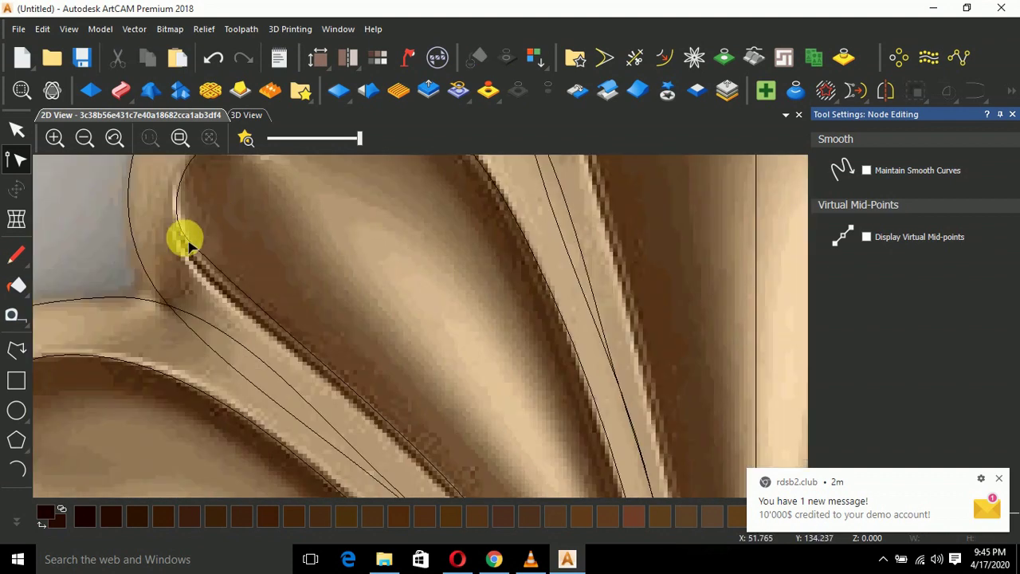
scroll(191, 255, down, 2)
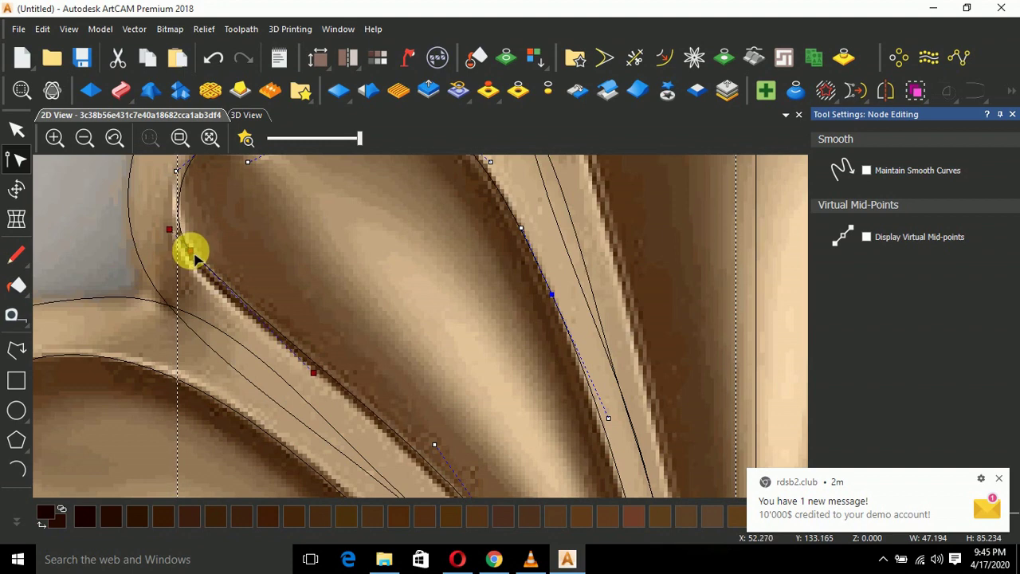
scroll(337, 246, down, 5)
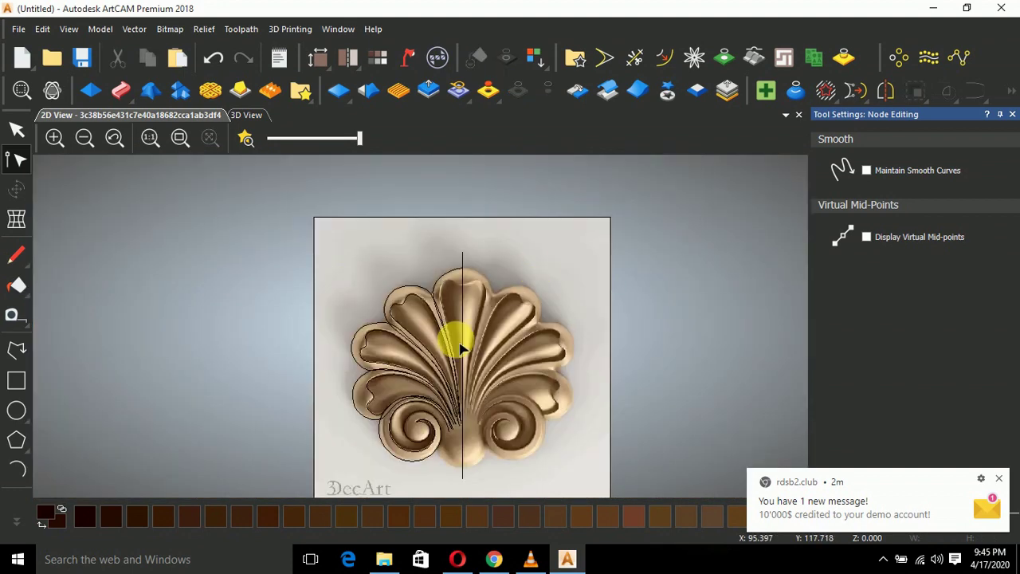
Trace the left half of the central lobe recess's upper edge with two start-end-point arcs, from the centre line around the outer corner
click(14, 469)
scroll(467, 287, up, 6)
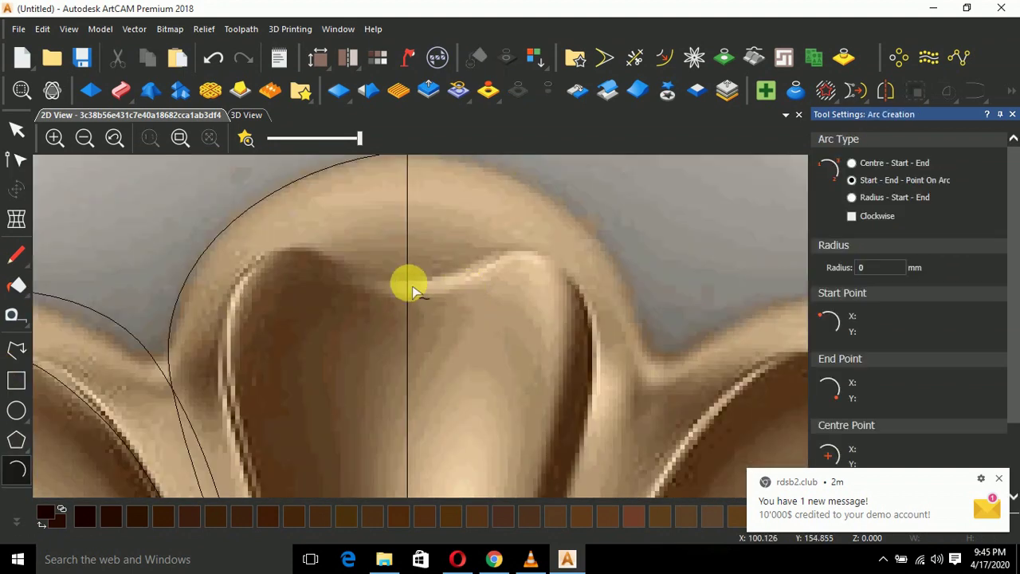
click(409, 294)
click(332, 280)
click(362, 296)
click(332, 279)
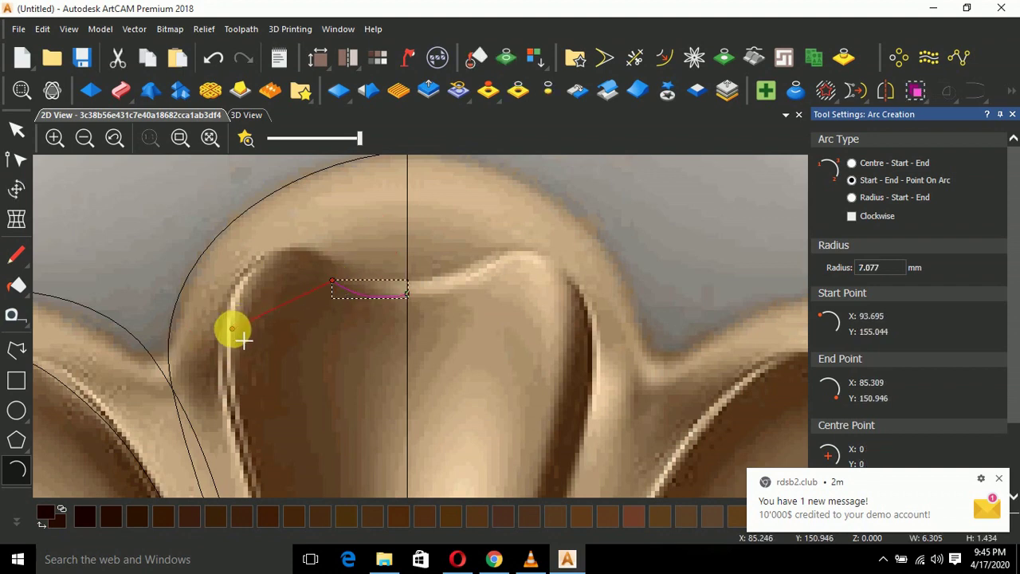
click(232, 328)
click(282, 276)
click(232, 328)
Continue the arcs down the central recess's left edge to the shell's base and finish the arc chain
scroll(319, 390, down, 2)
scroll(389, 422, up, 1)
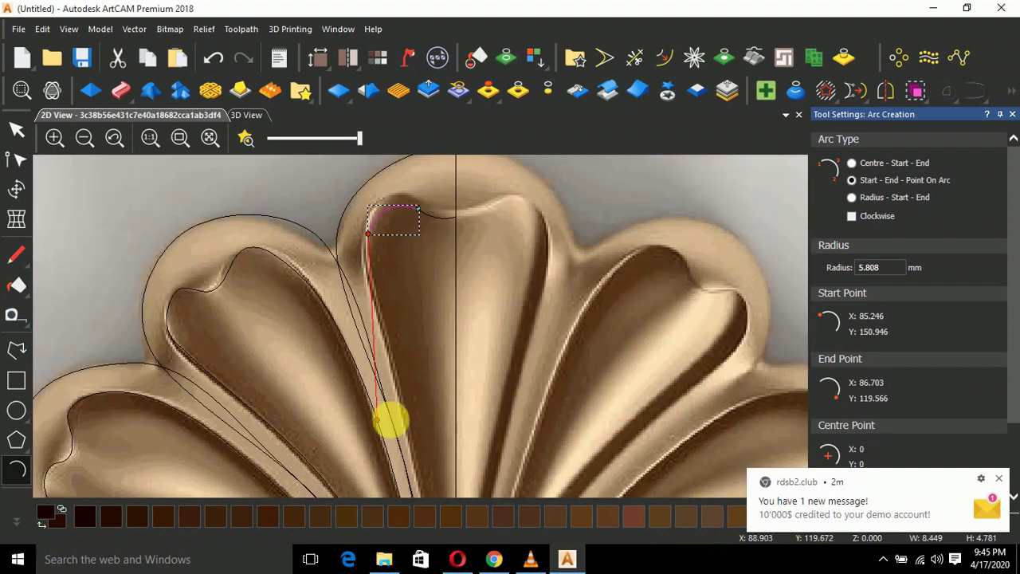
click(404, 406)
click(390, 363)
click(404, 406)
scroll(415, 414, down, 2)
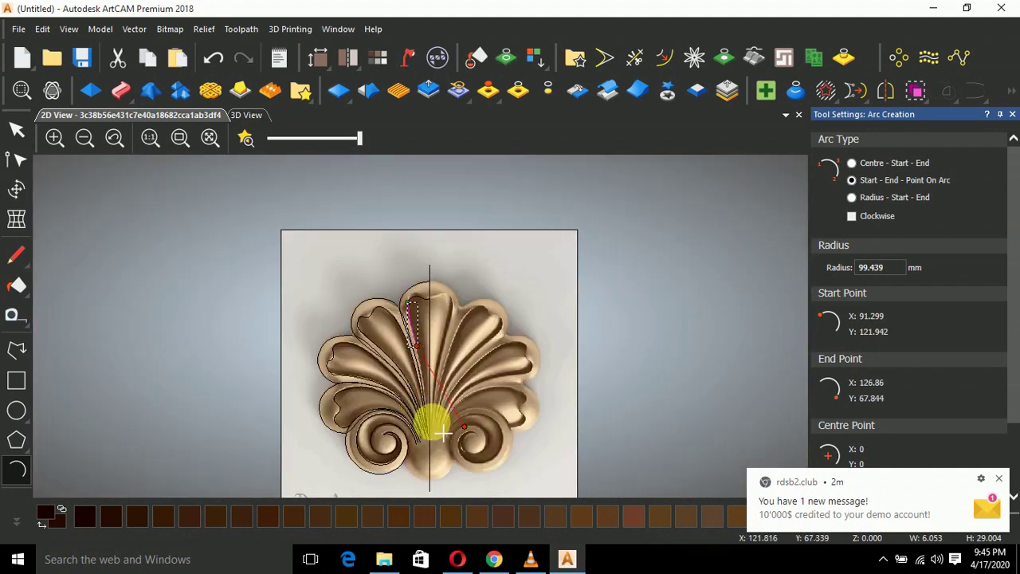
scroll(437, 420, up, 2)
click(365, 410)
click(353, 314)
key(Escape)
Join the central recess arcs into one vector at their coincident nodes with a 0.025 mm tolerance
scroll(373, 190, down, 2)
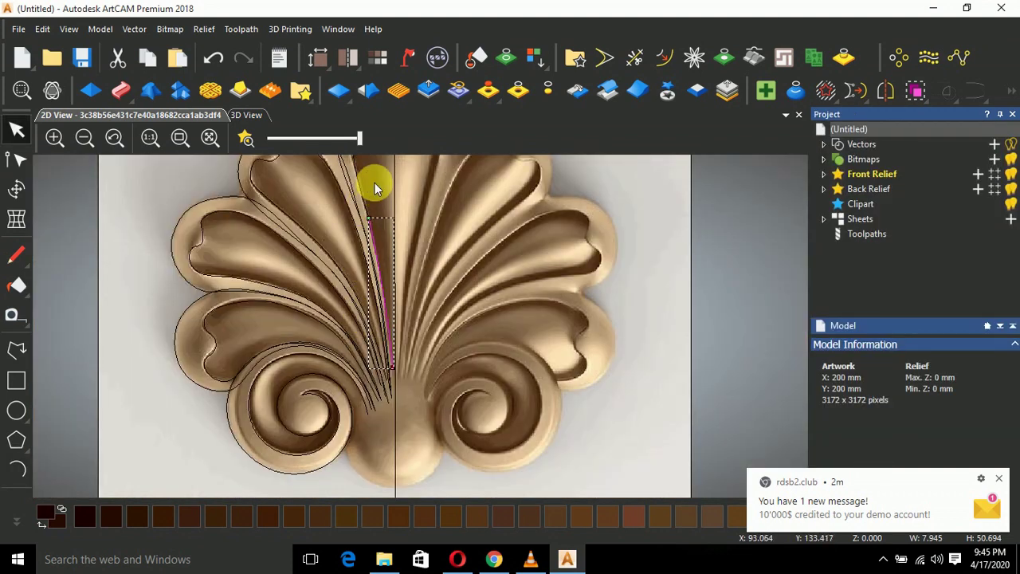
scroll(387, 219, up, 2)
click(392, 285)
key(j)
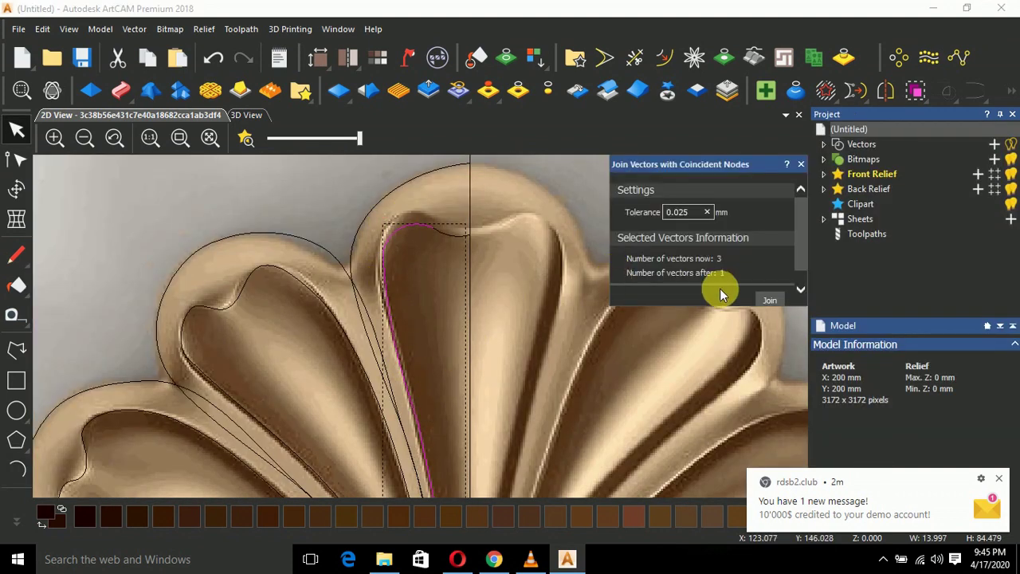
click(769, 300)
shift+click(446, 234)
click(802, 164)
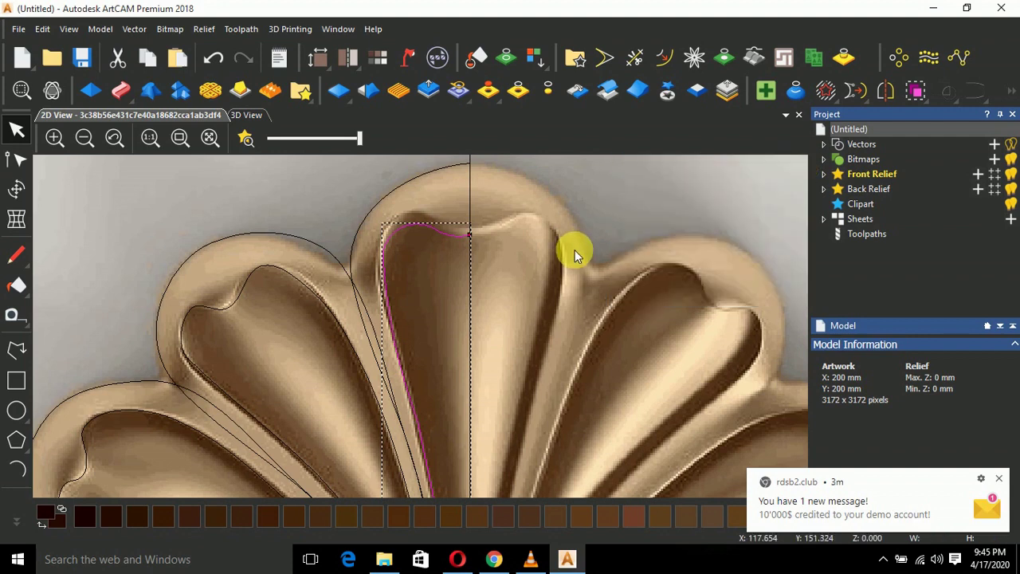
Smooth the nodes of the joined central recess curve and deselect it
key(n)
click(431, 228)
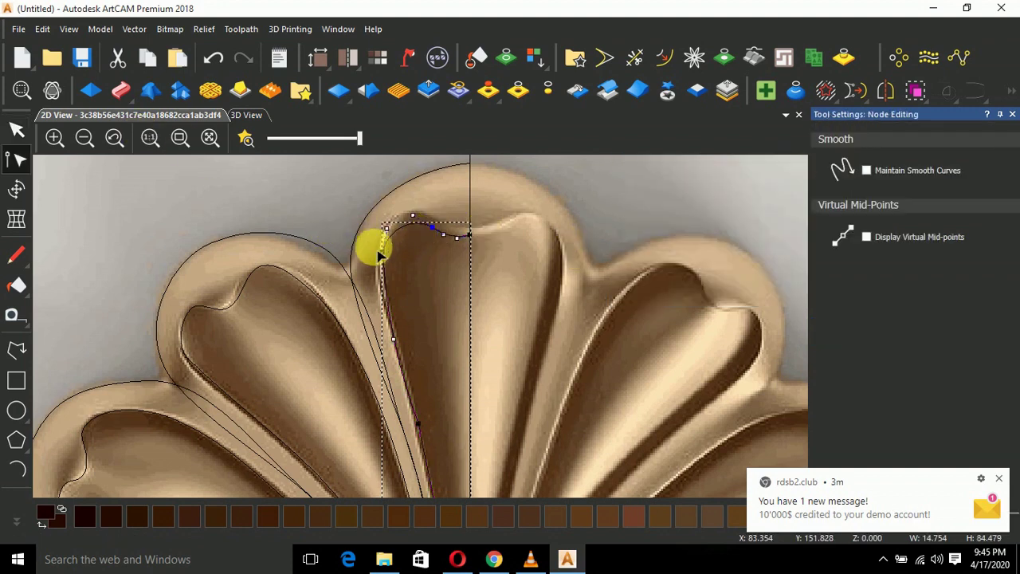
key(s)
scroll(482, 323, down, 4)
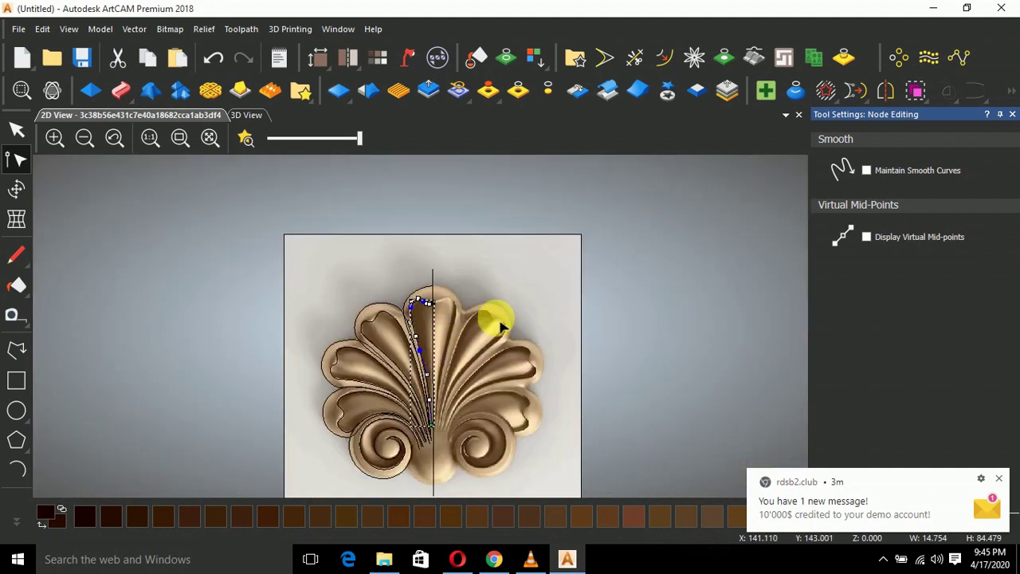
click(502, 282)
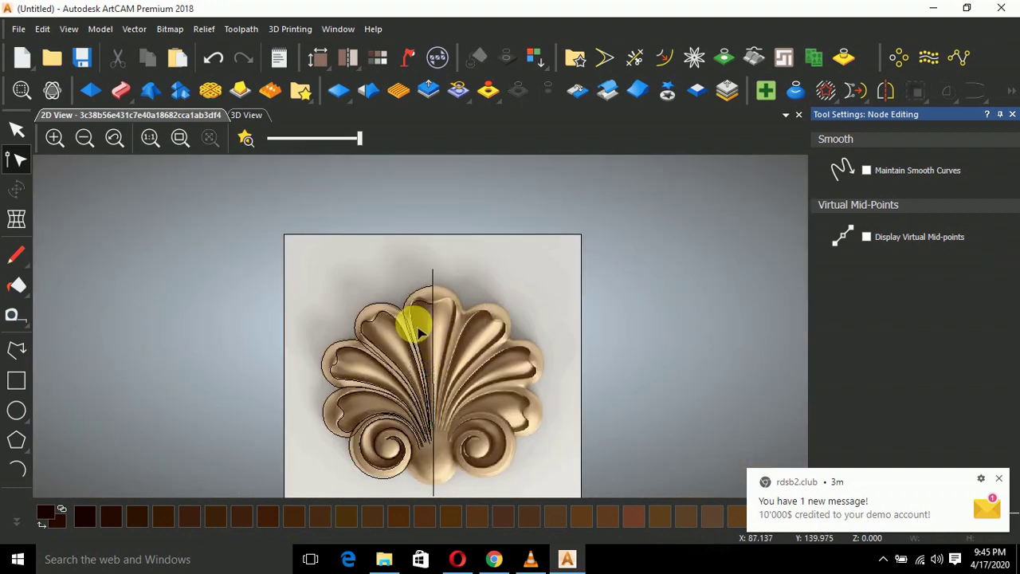
Select all traced vectors and examine them over the shell image, from the upper lobes down to the left scroll
key(n)
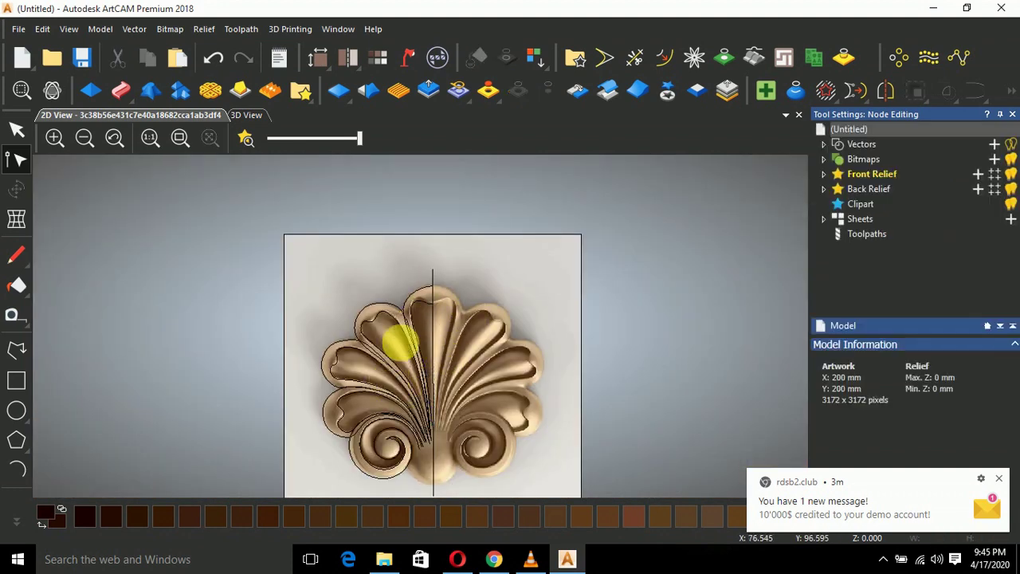
click(338, 476)
scroll(593, 275, up, 6)
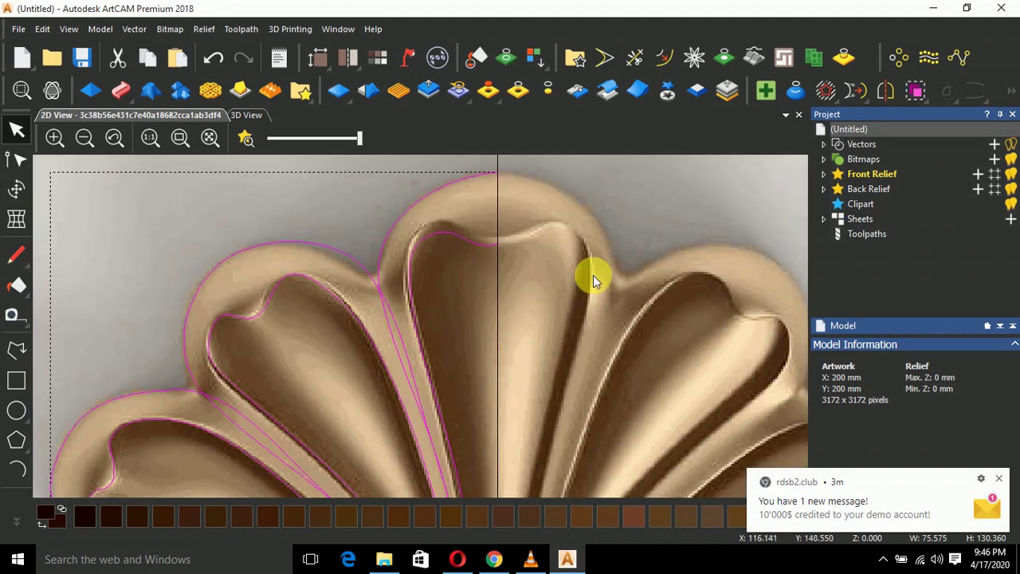
scroll(421, 293, down, 3)
click(457, 264)
scroll(457, 266, down, 1)
scroll(394, 447, up, 2)
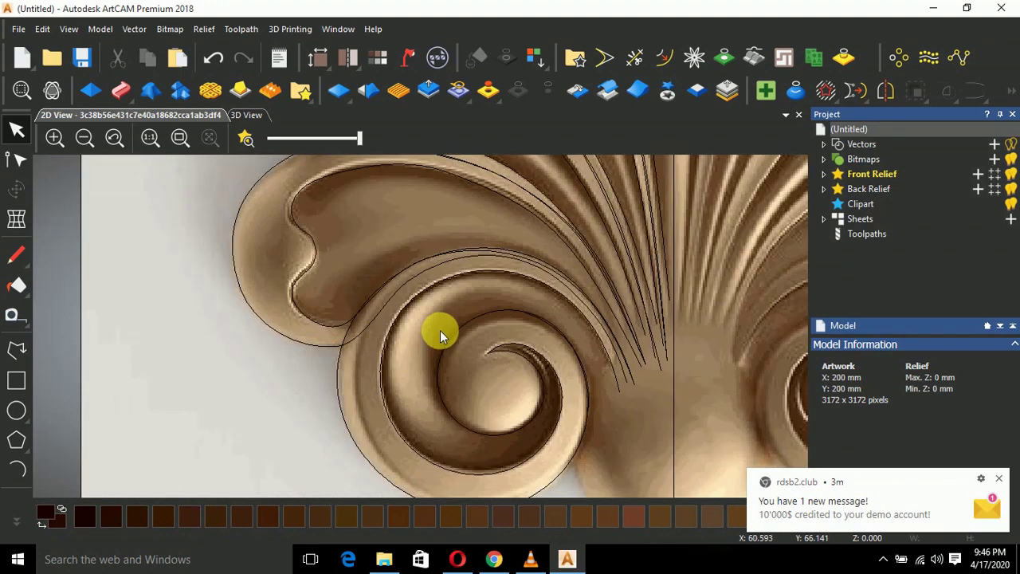
scroll(425, 327, down, 2)
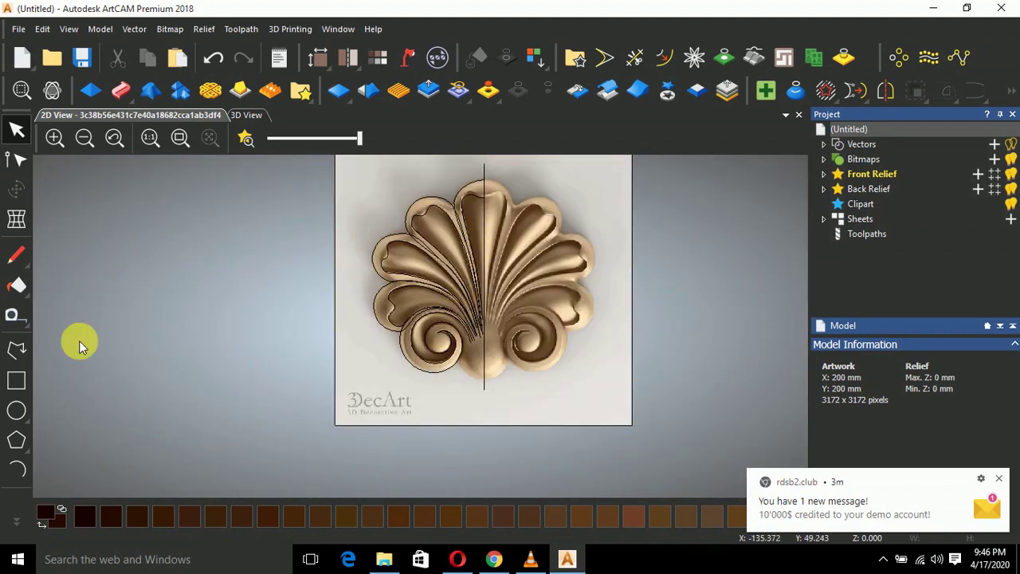
Draw a circle of about 17.3 mm radius, centred on the centre line, around the ball at the shell's base
click(500, 359)
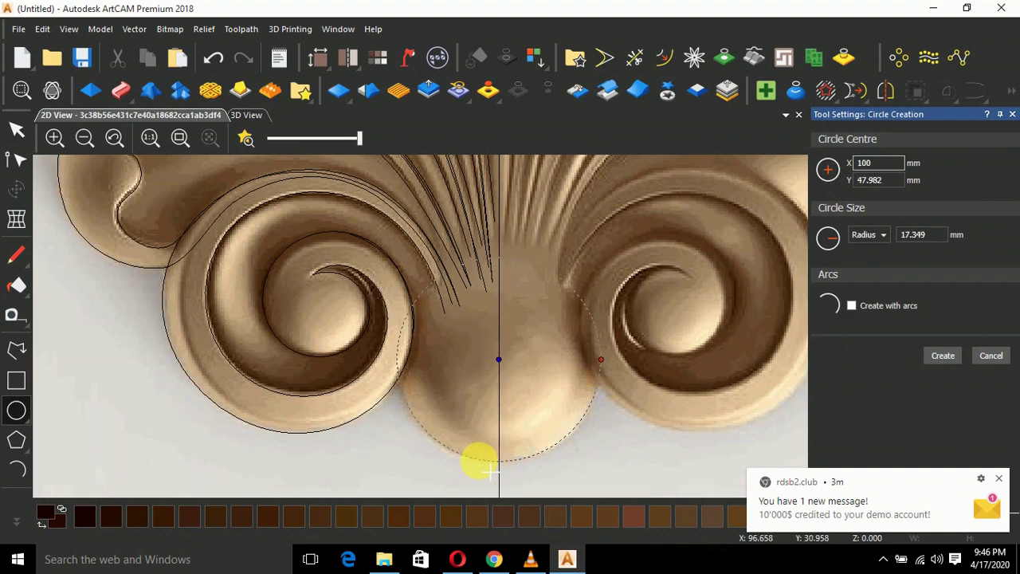
click(480, 462)
right_click(529, 403)
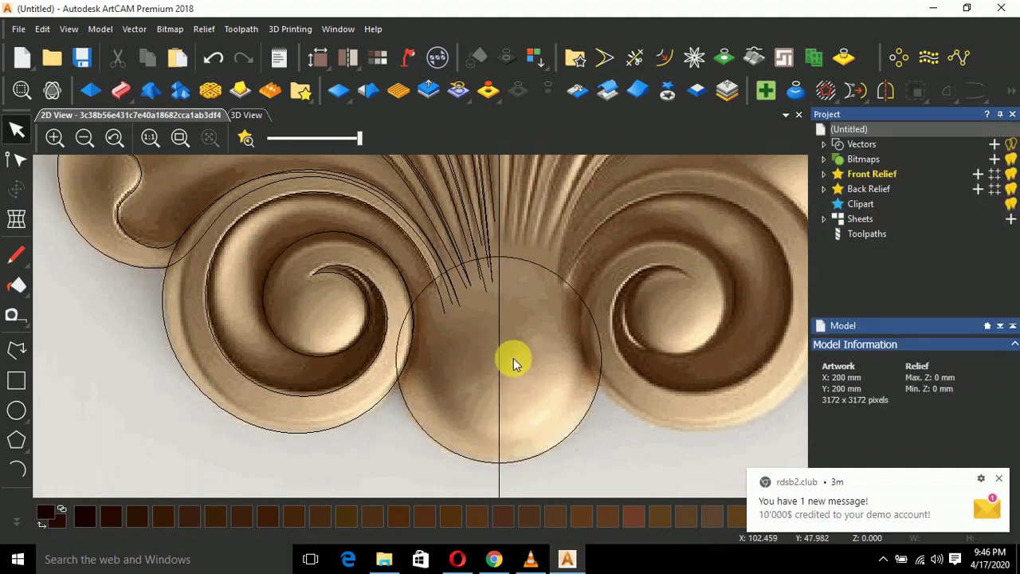
Switch to the 3D view and show the vectors over the plain shaded relief instead of the shell image
scroll(513, 358, down, 3)
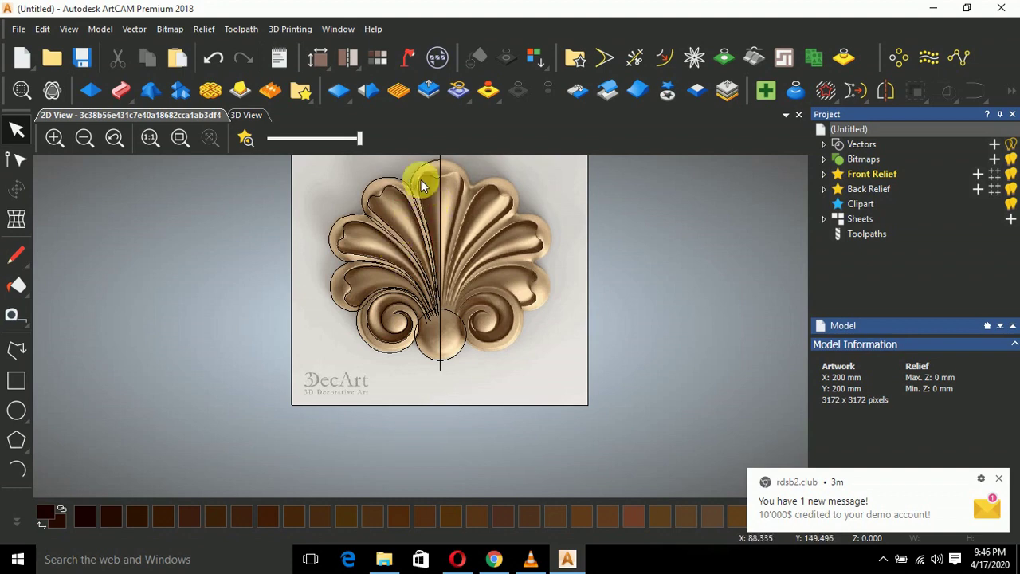
key(F3)
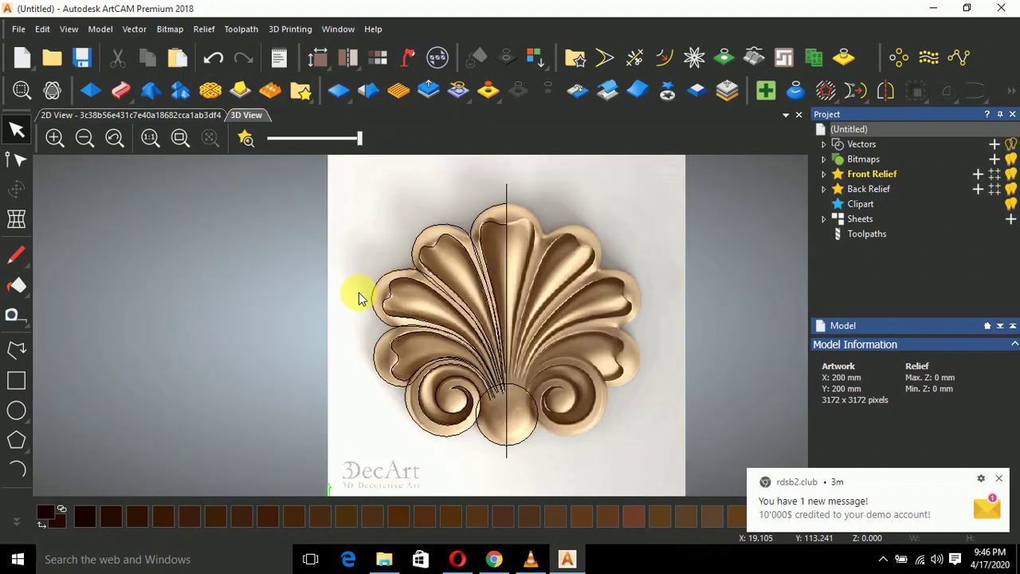
click(556, 138)
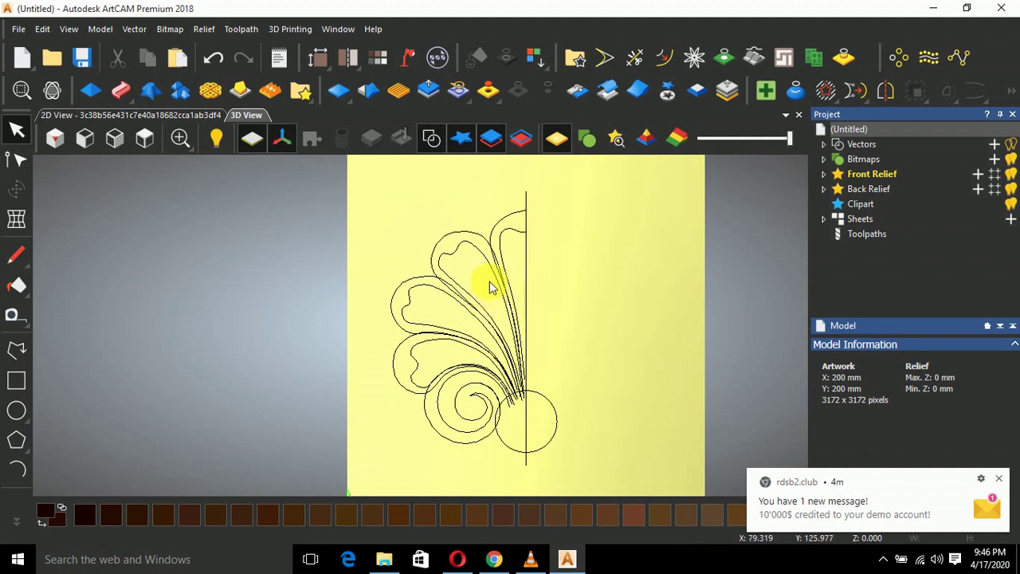
scroll(433, 401, up, 2)
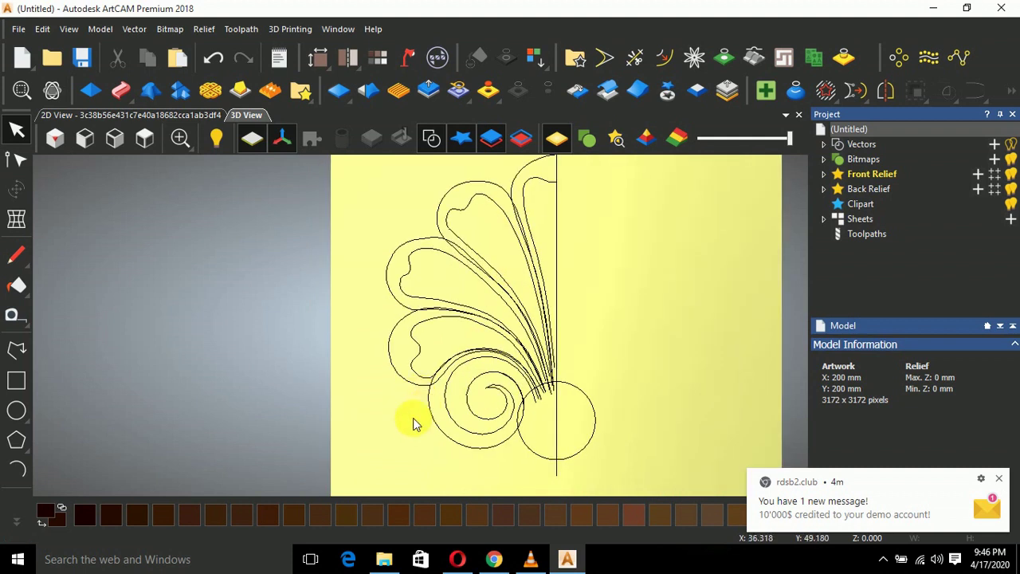
Close the outer outline vectors of the three left lobes, one after another, and deselect them
click(409, 394)
right_click(539, 398)
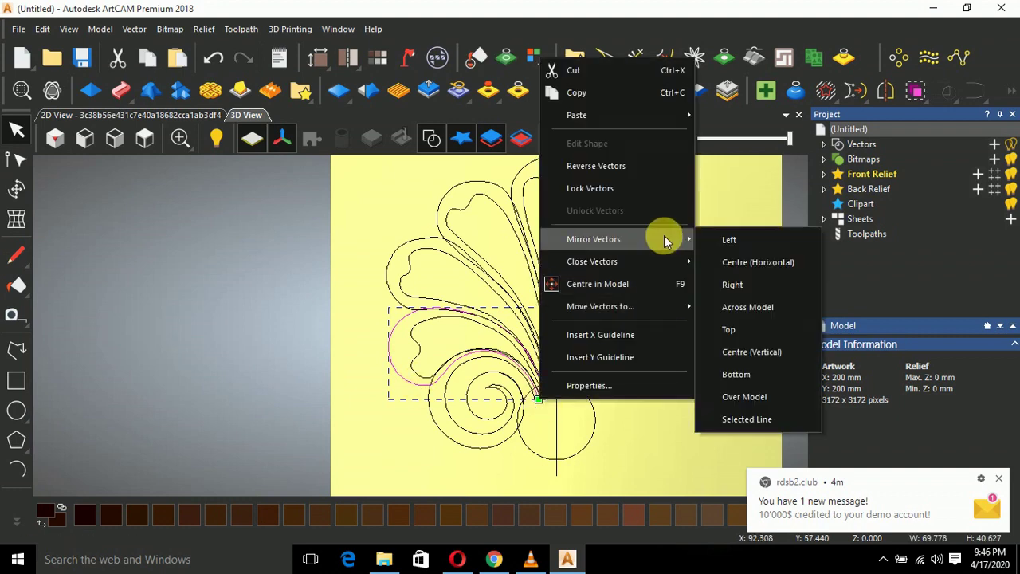
click(714, 268)
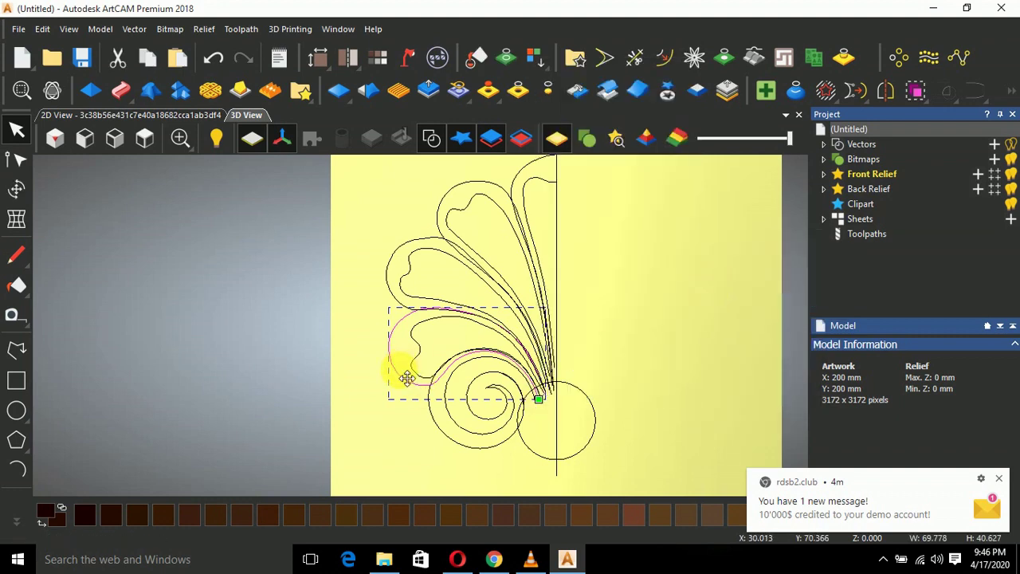
click(398, 303)
right_click(399, 303)
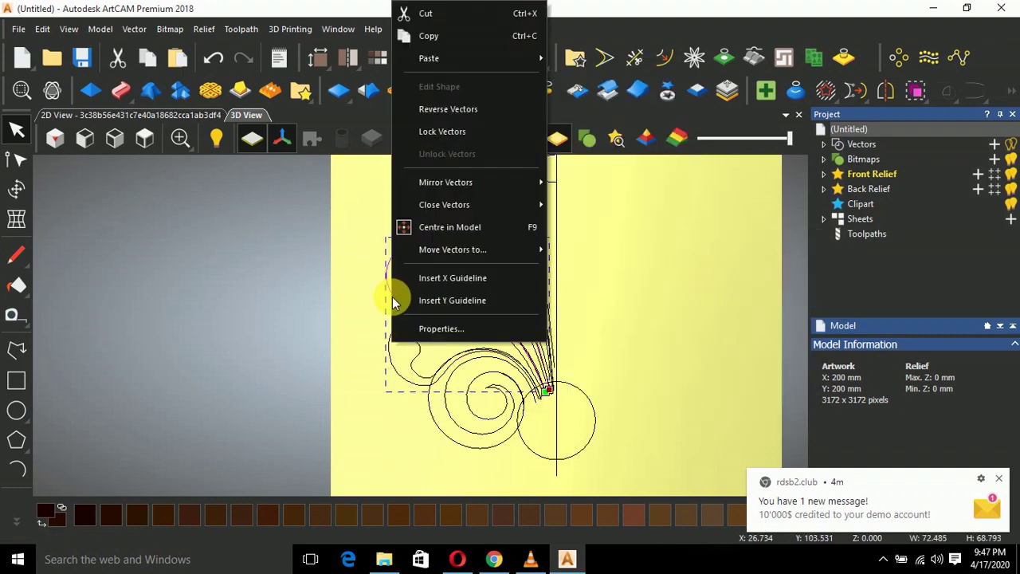
mouse_move(517, 204)
click(569, 202)
click(444, 211)
right_click(444, 211)
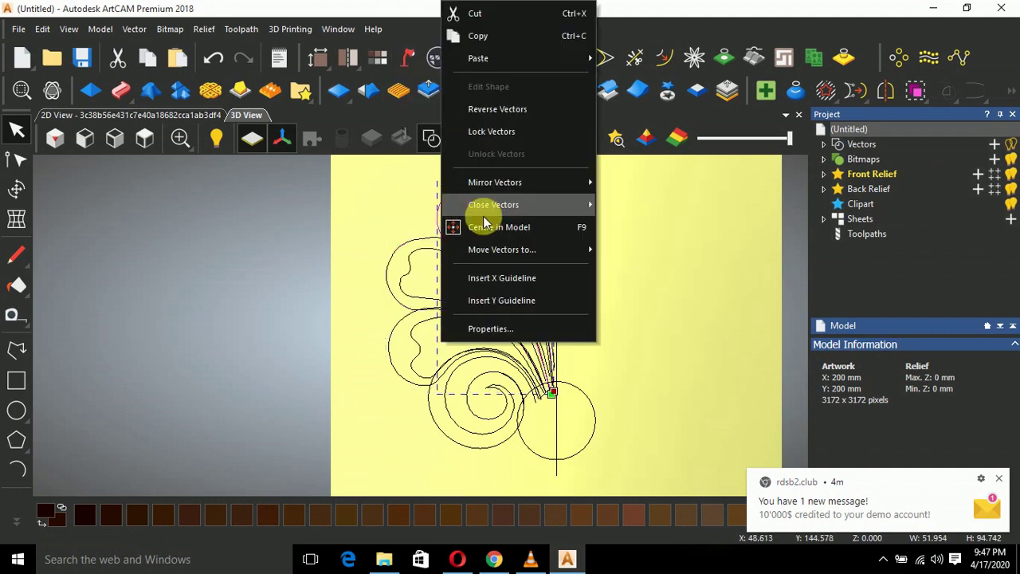
mouse_move(483, 205)
click(644, 228)
click(422, 263)
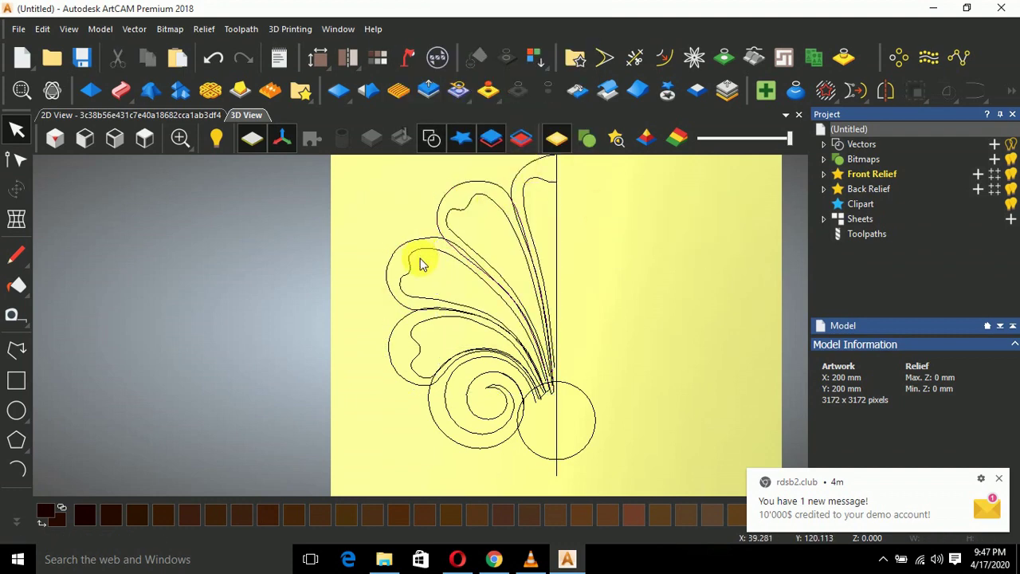
Select the three closed outer lobe outlines and give them a round shape profile with an angle of 70
click(412, 387)
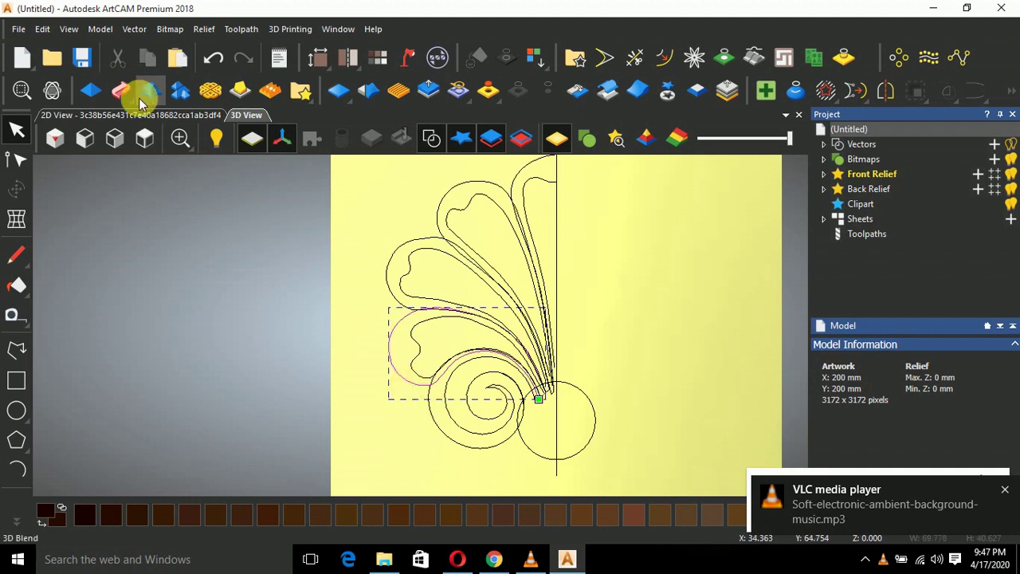
shift+click(389, 277)
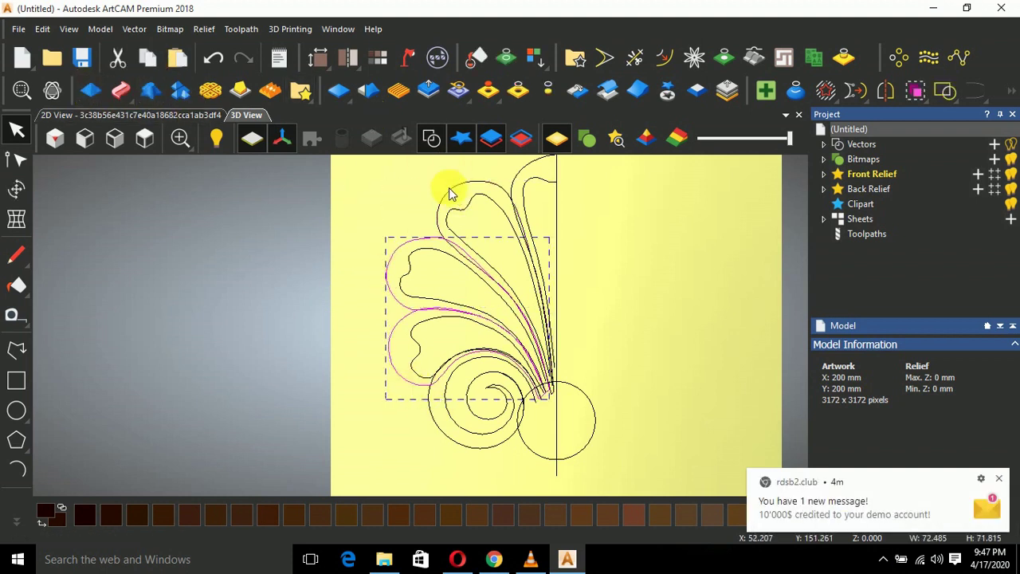
key(F12)
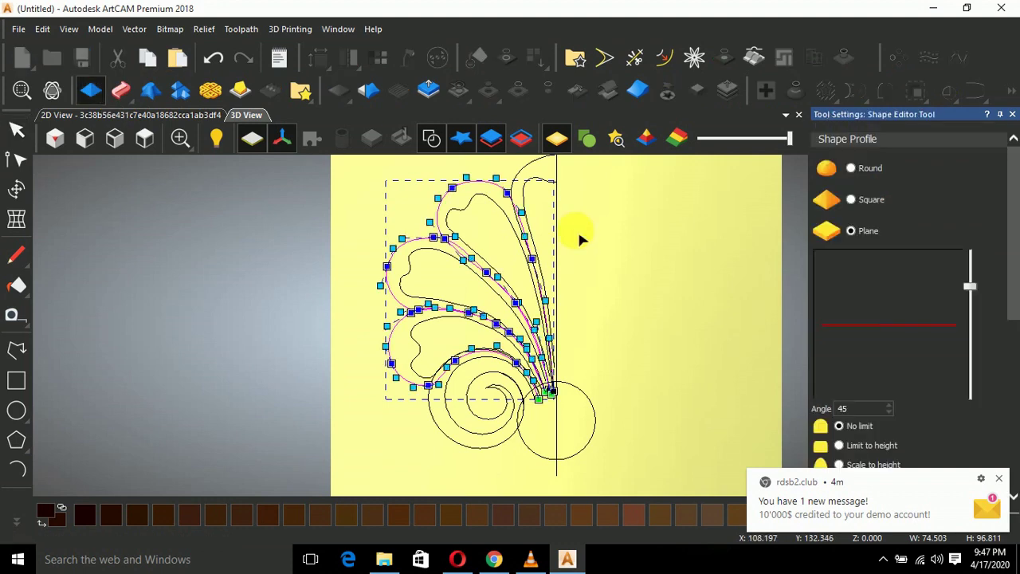
click(999, 478)
click(850, 168)
drag(970, 286, 971, 264)
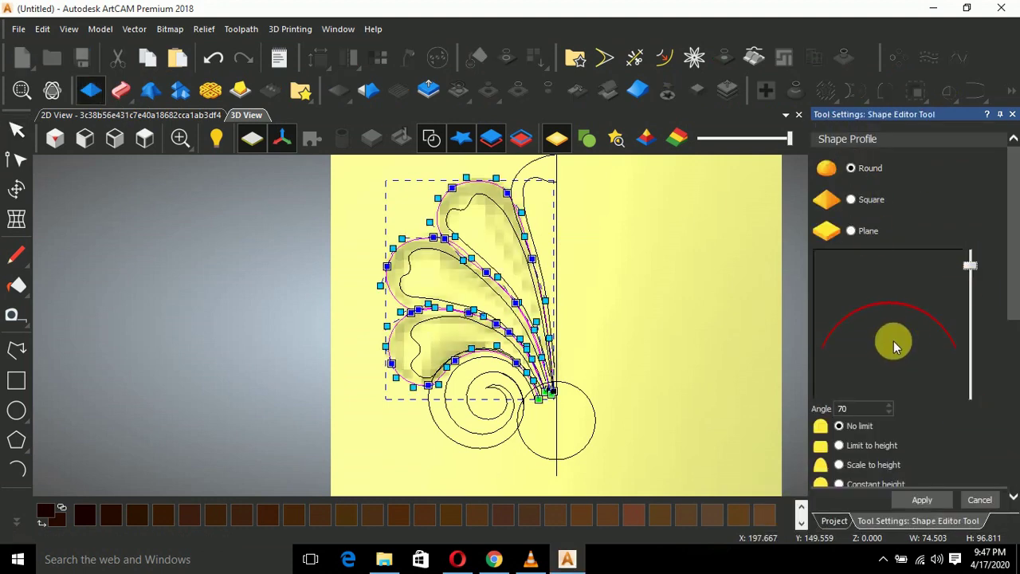
Reselect the three outer lobe outlines, set their profile to Scale to height, and close the Shape Editor without applying
scroll(894, 346, down, 3)
drag(859, 296, 806, 297)
click(806, 298)
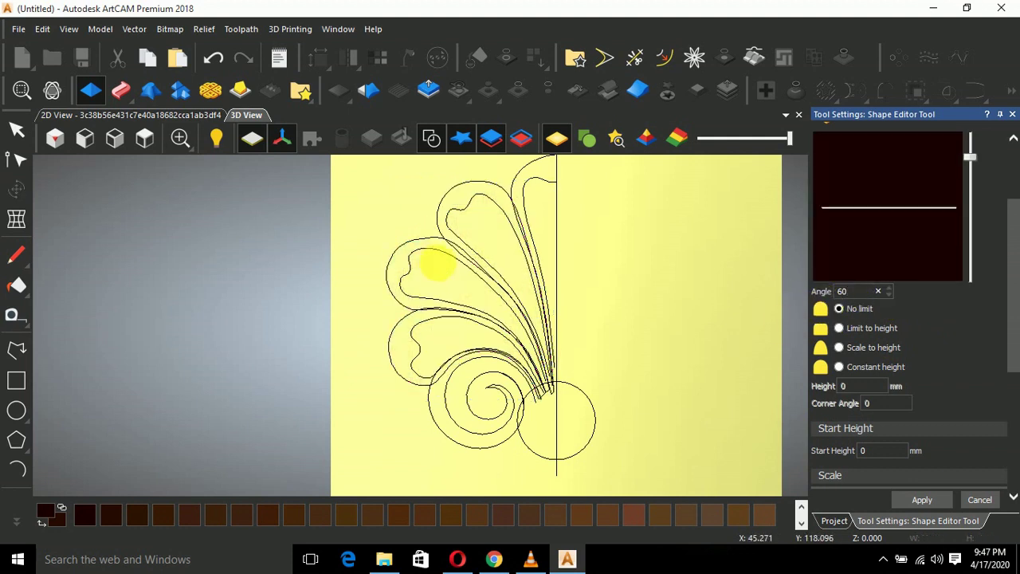
click(398, 346)
shift+click(455, 201)
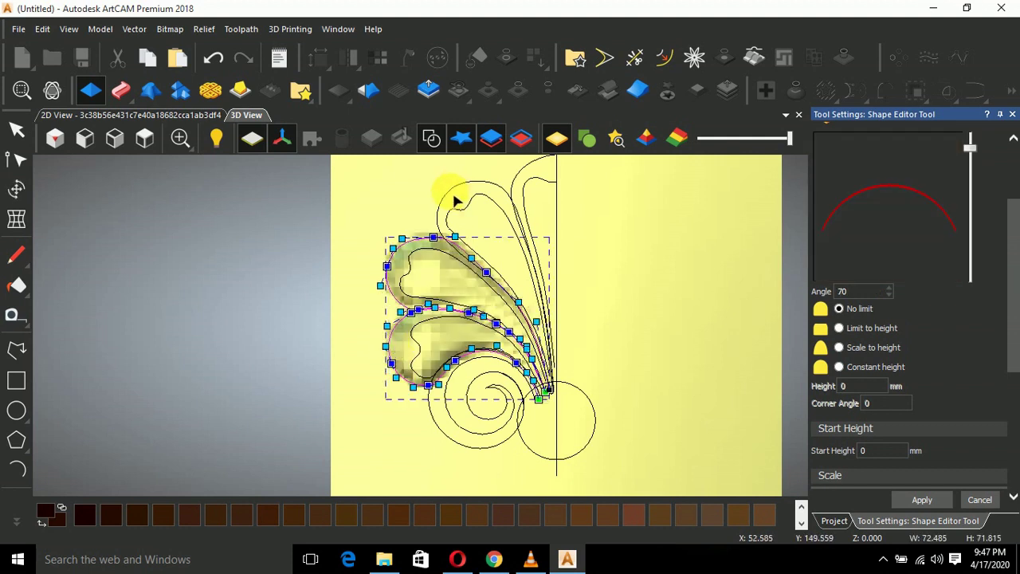
shift+click(451, 196)
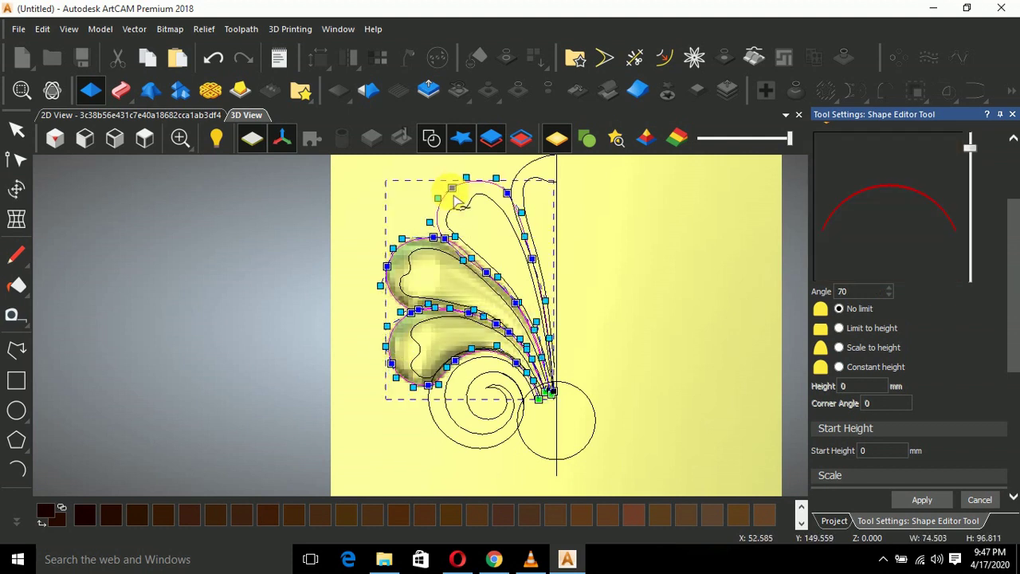
click(841, 348)
drag(847, 391, 815, 394)
click(980, 500)
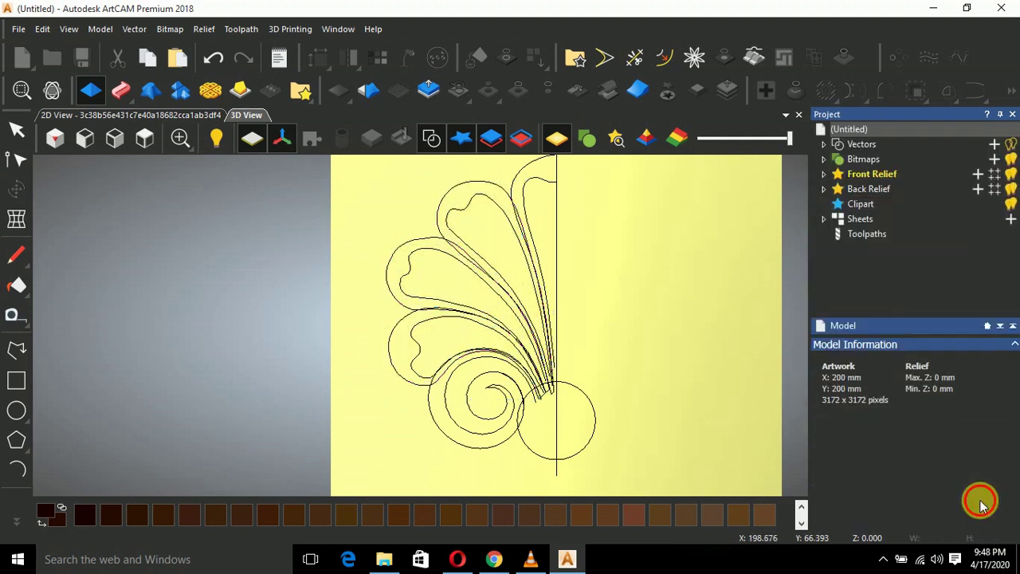
Reopen the Shape Editor for the three outer lobe outlines and set the height to 8 mm and the start height to 2 mm
click(401, 376)
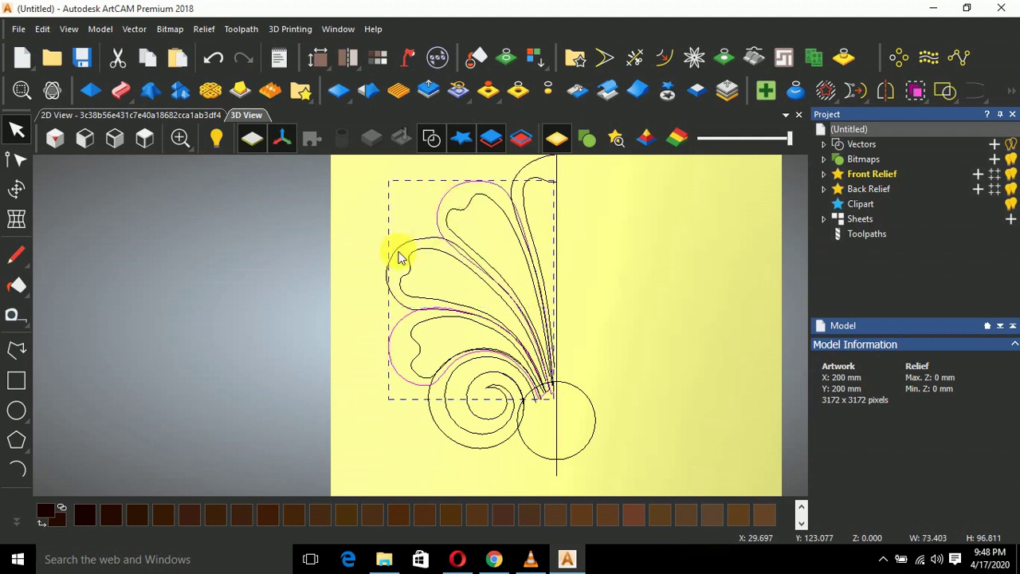
click(89, 91)
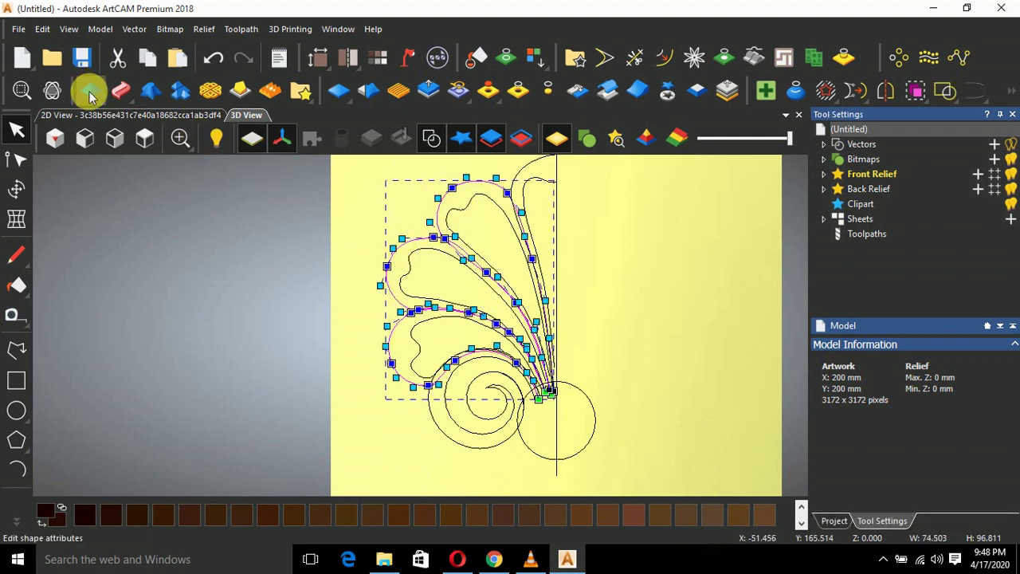
scroll(967, 387, down, 3)
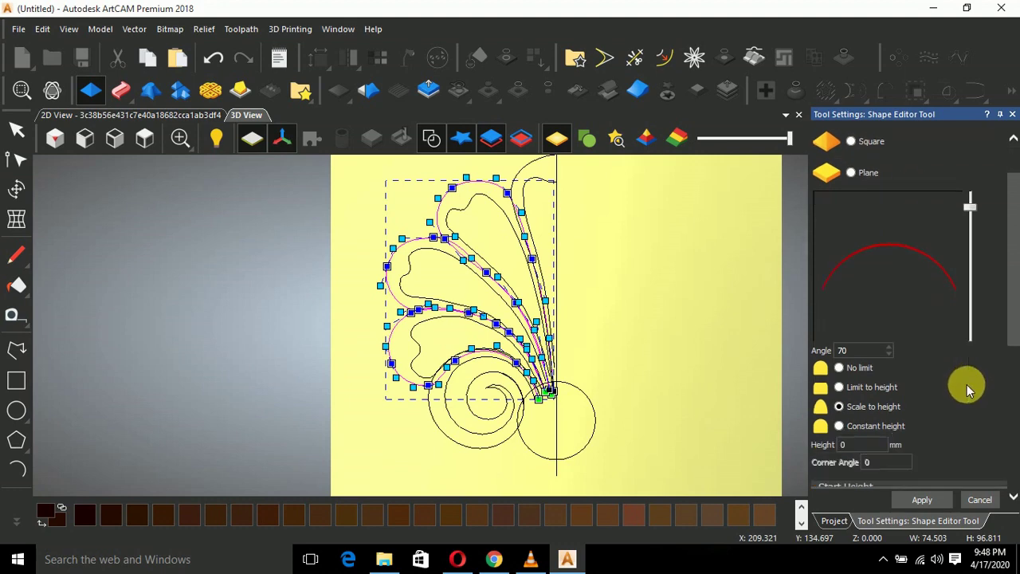
click(860, 385)
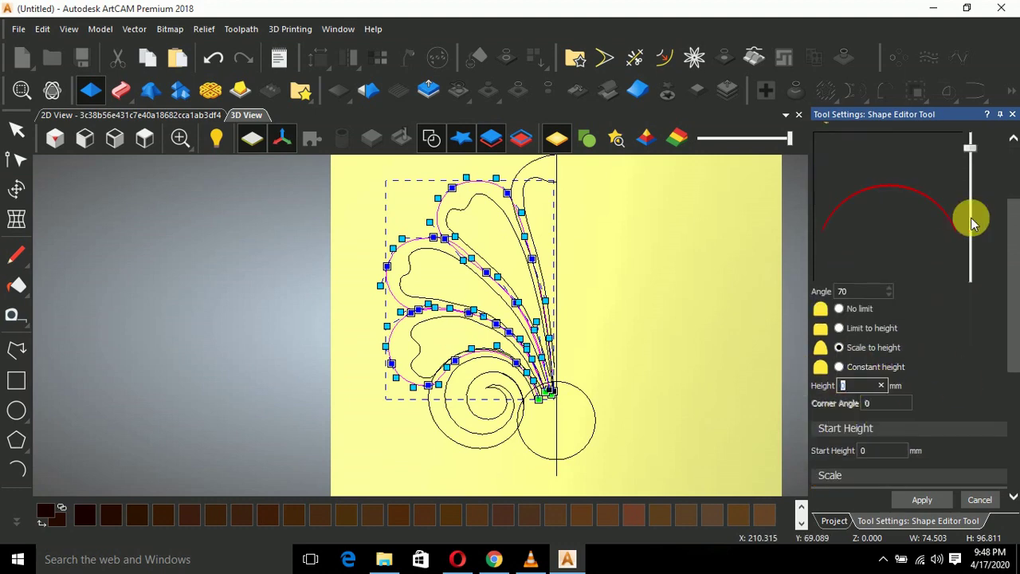
text(8)
click(859, 450)
text(2)
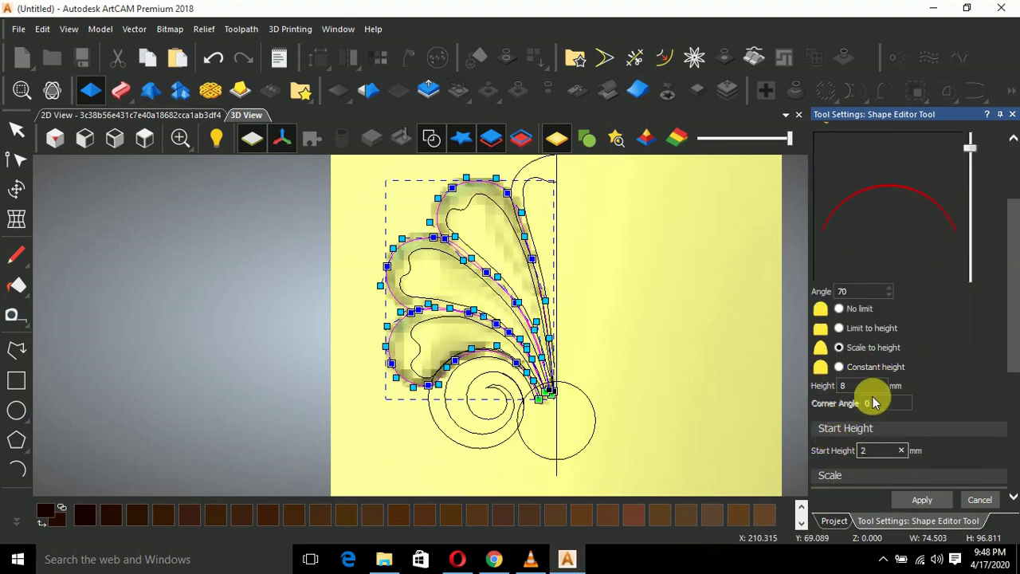
Apply the rounded shape of the three lobes to the front relief with Merge High and close the Shape Editor
scroll(466, 421, up, 3)
middle_drag(469, 423, 520, 359)
scroll(528, 408, up, 3)
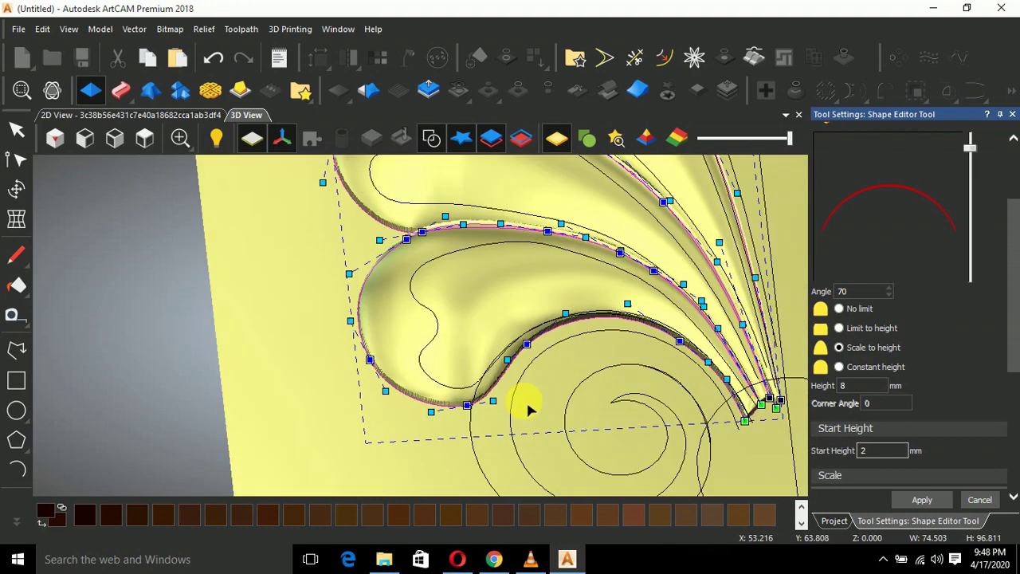
mouse_move(528, 405)
middle_down()
mouse_move(508, 280)
mouse_move(532, 392)
middle_up()
click(917, 500)
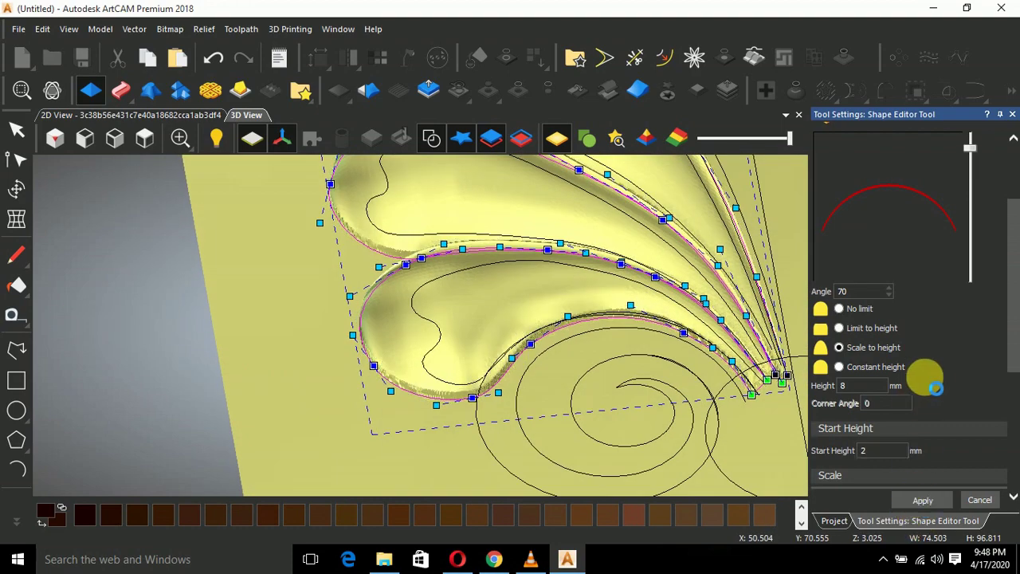
scroll(939, 389, down, 5)
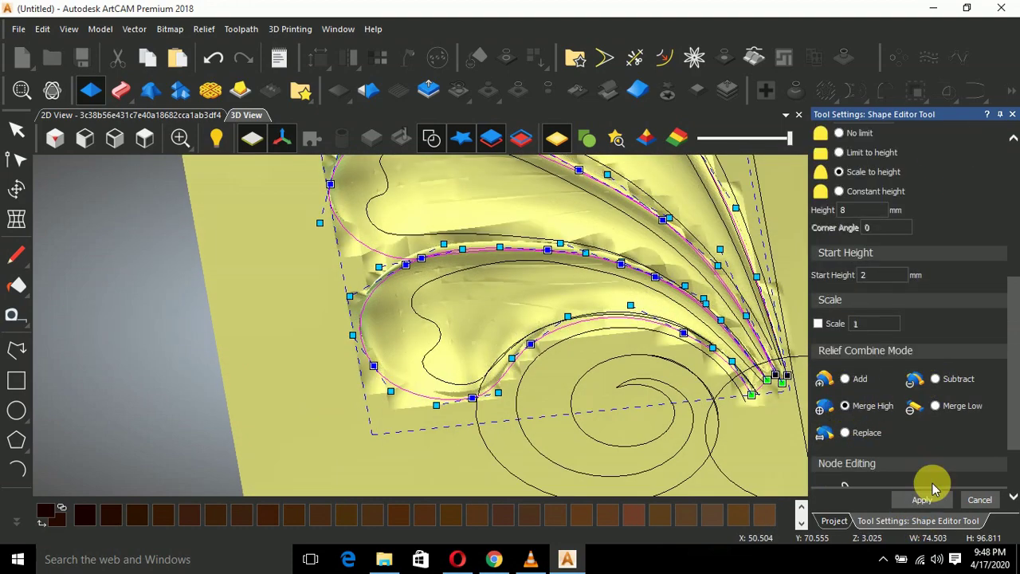
click(934, 500)
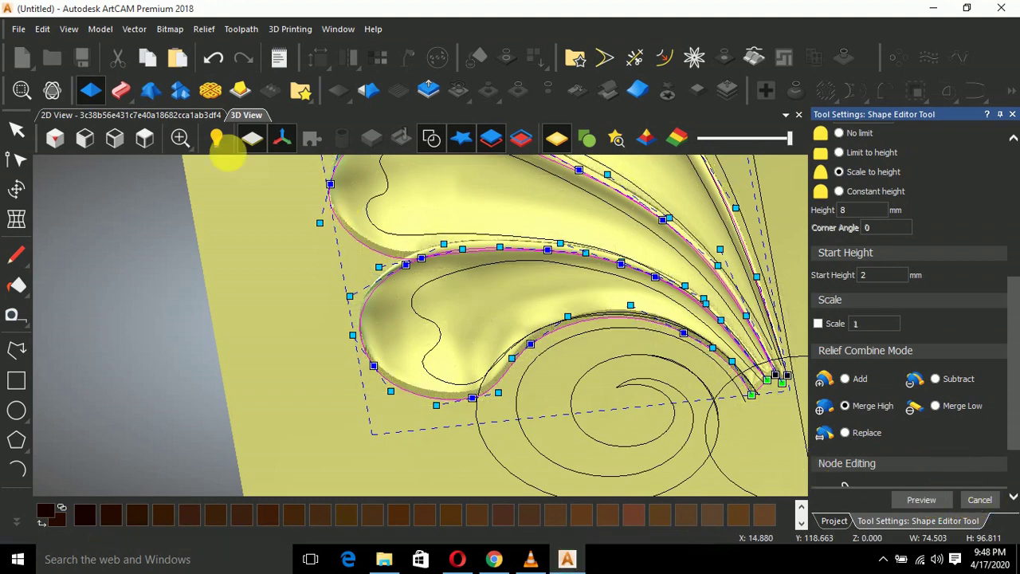
click(145, 137)
mouse_move(454, 356)
mouse_down()
mouse_move(364, 387)
mouse_move(413, 261)
mouse_move(451, 350)
mouse_up()
click(976, 501)
Scale the whole relief to a height of 15 mm
scroll(369, 363, up, 5)
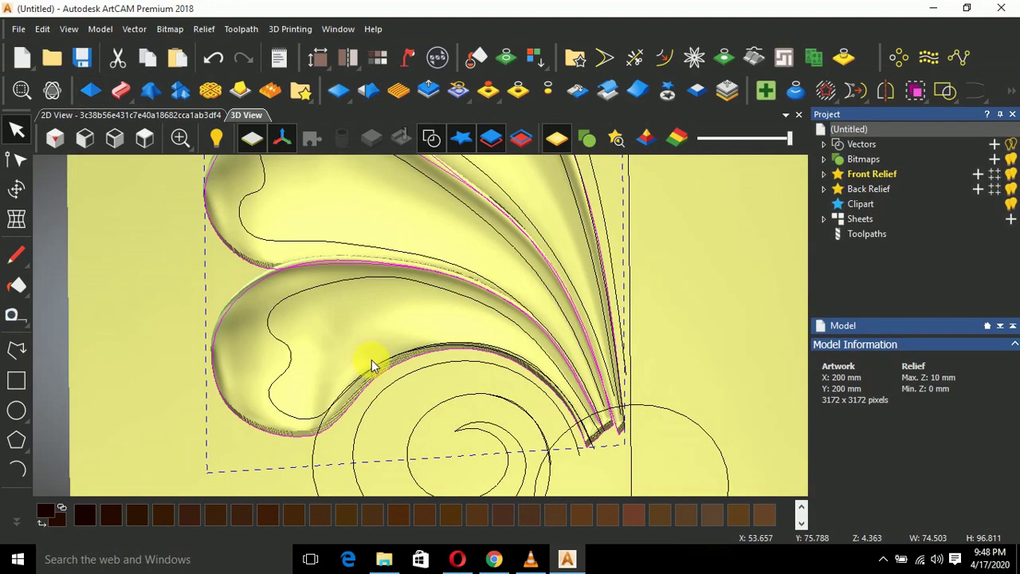
drag(371, 361, 399, 359)
click(429, 91)
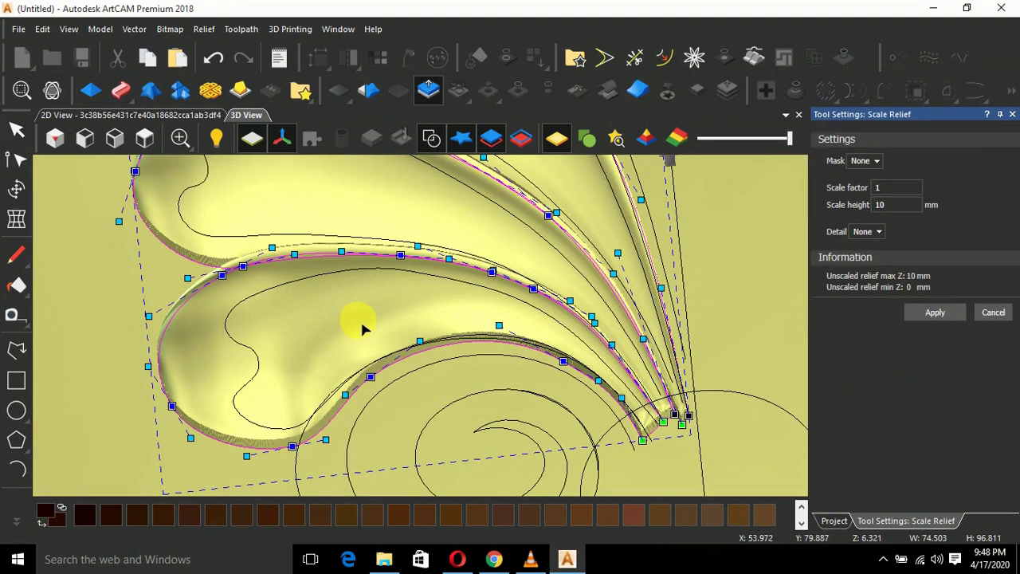
double_click(893, 209)
text(15)
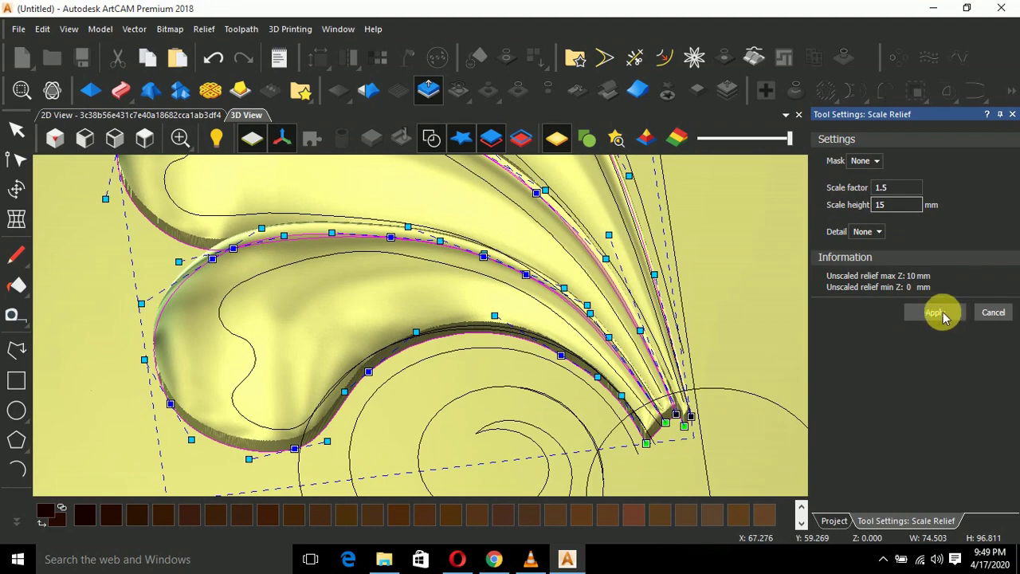
click(936, 311)
Close the inner outline vectors of the three left lobes, one after another, from the lowest lobe up
click(144, 138)
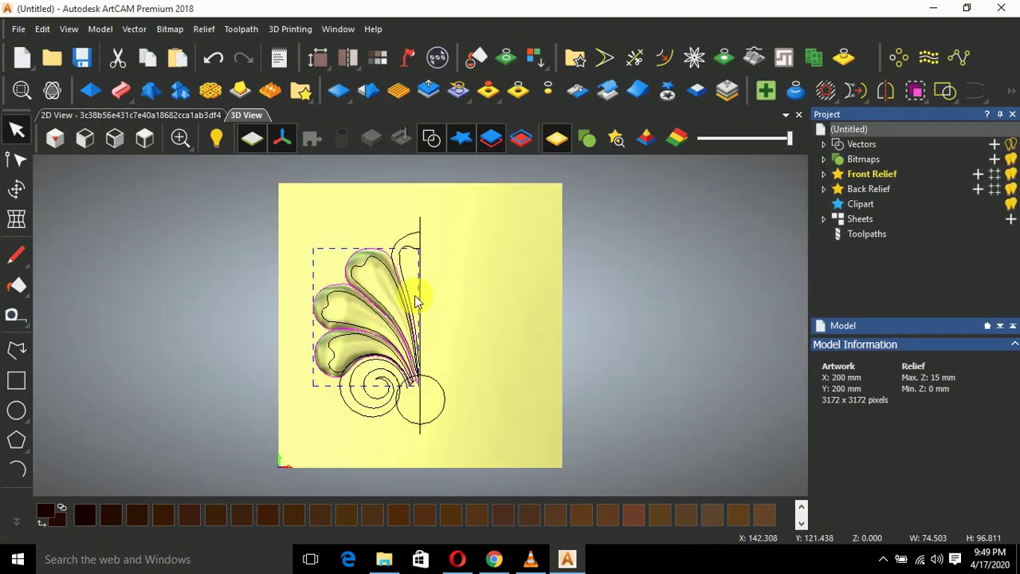
right_click(353, 349)
mouse_move(404, 212)
click(556, 235)
scroll(350, 319, up, 2)
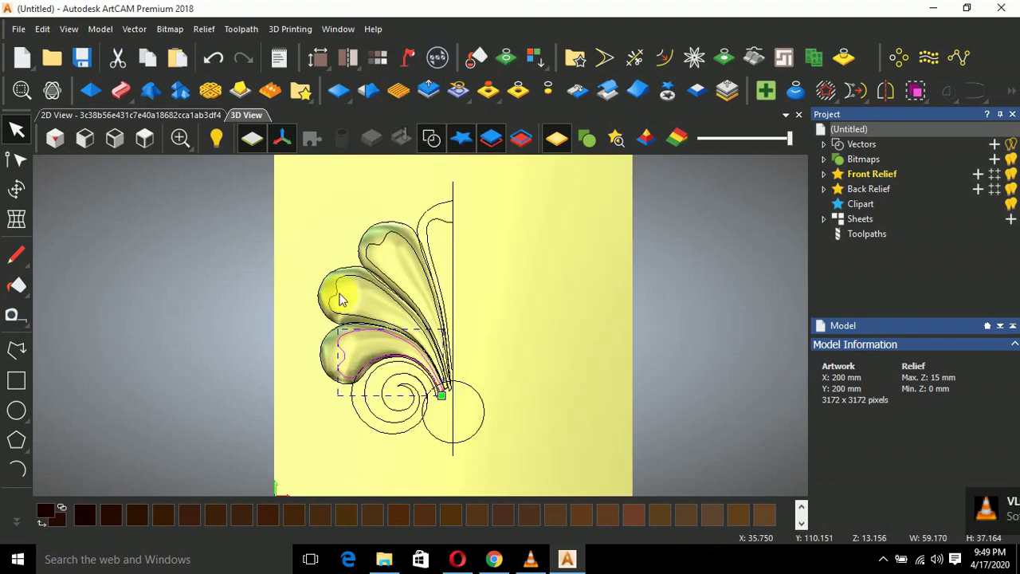
right_click(340, 295)
click(452, 229)
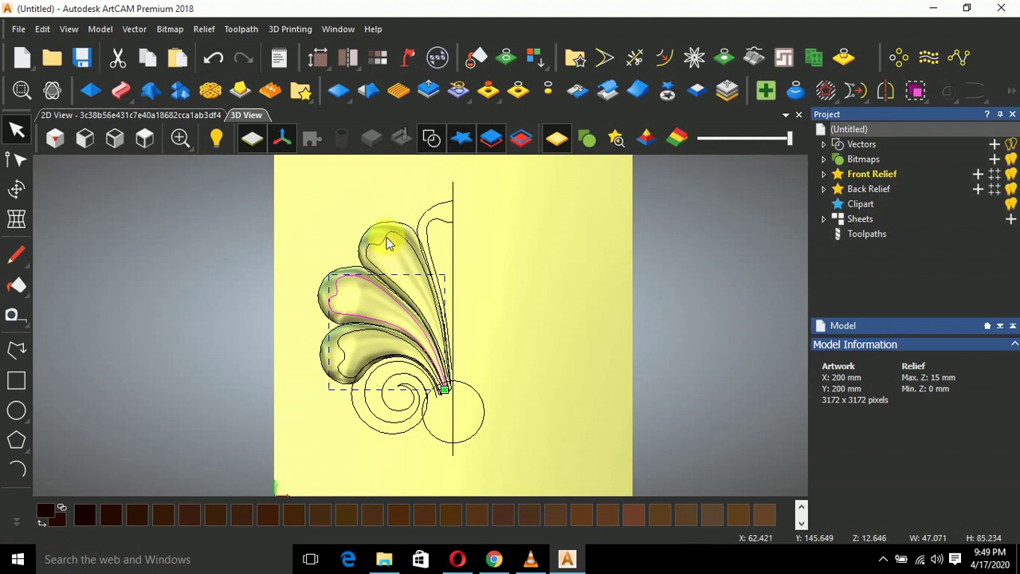
right_click(365, 346)
mouse_move(503, 202)
click(574, 228)
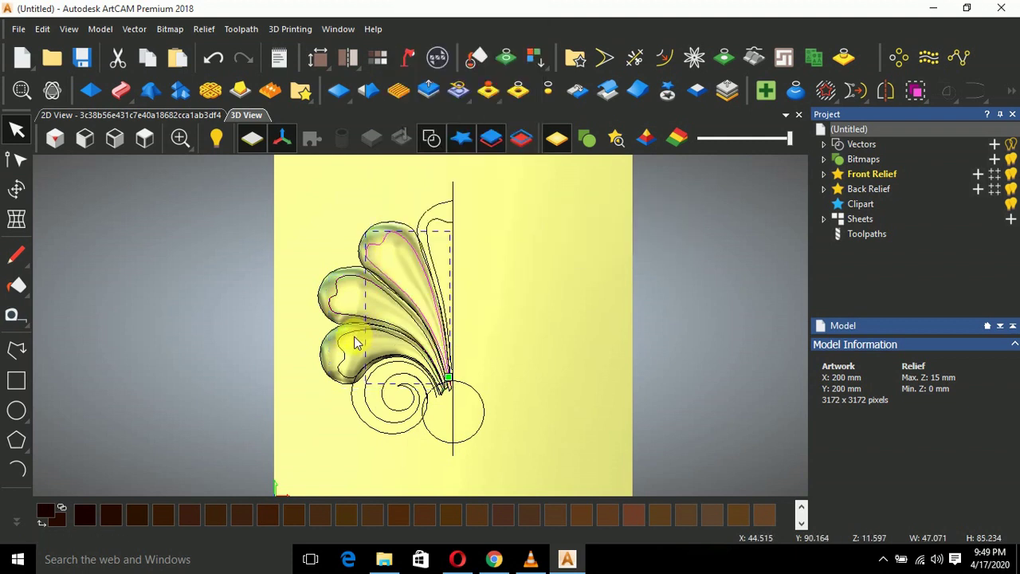
Give the three inner lobe outlines a round shape profile limited to a height of 5 mm
click(90, 90)
click(851, 169)
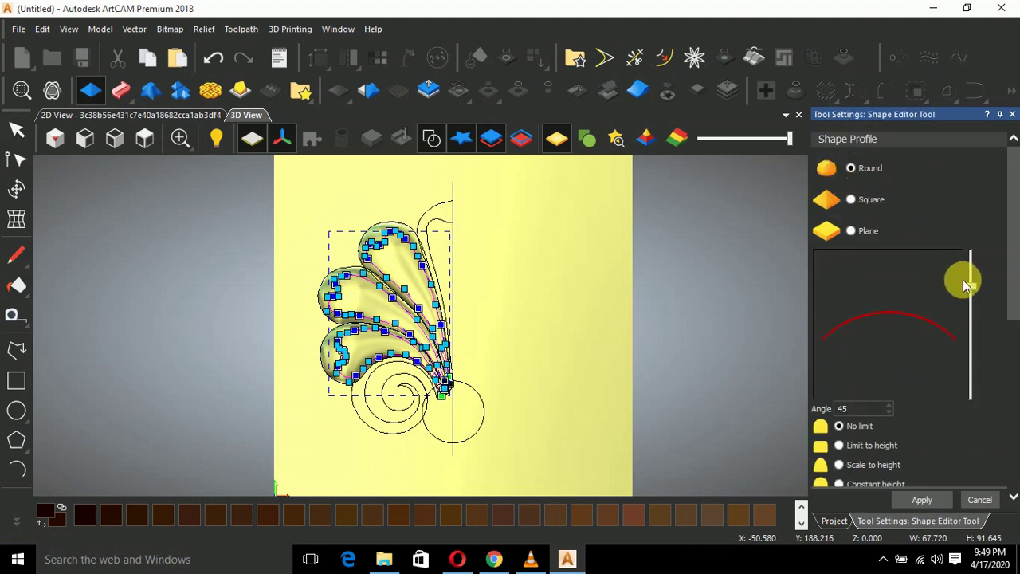
scroll(847, 405, down, 2)
click(840, 386)
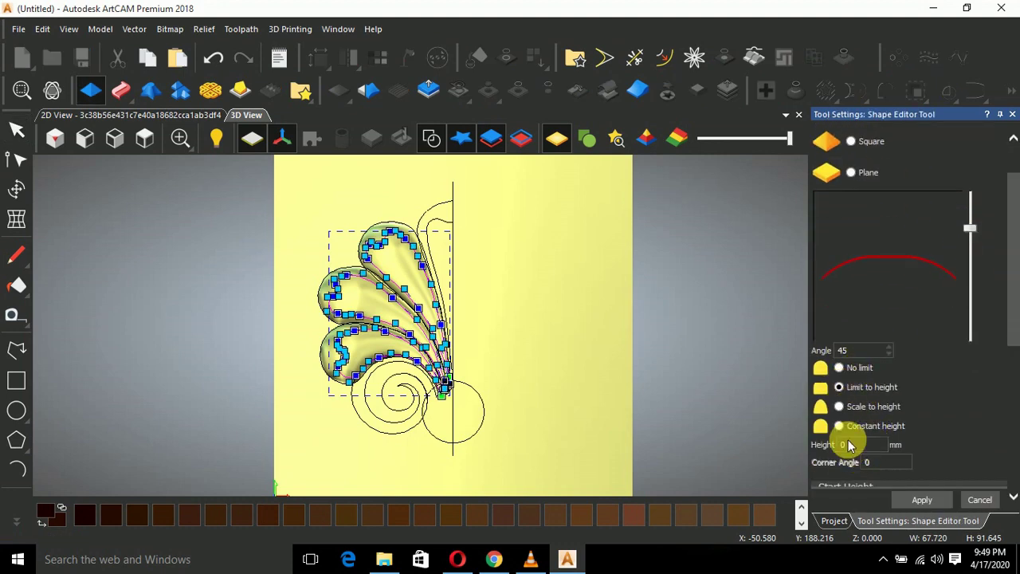
double_click(851, 444)
text(5)
Choose Subtract as the combine mode, slightly increase the profile angle, and carve the inner lobe shapes into the relief
scroll(375, 369, up, 3)
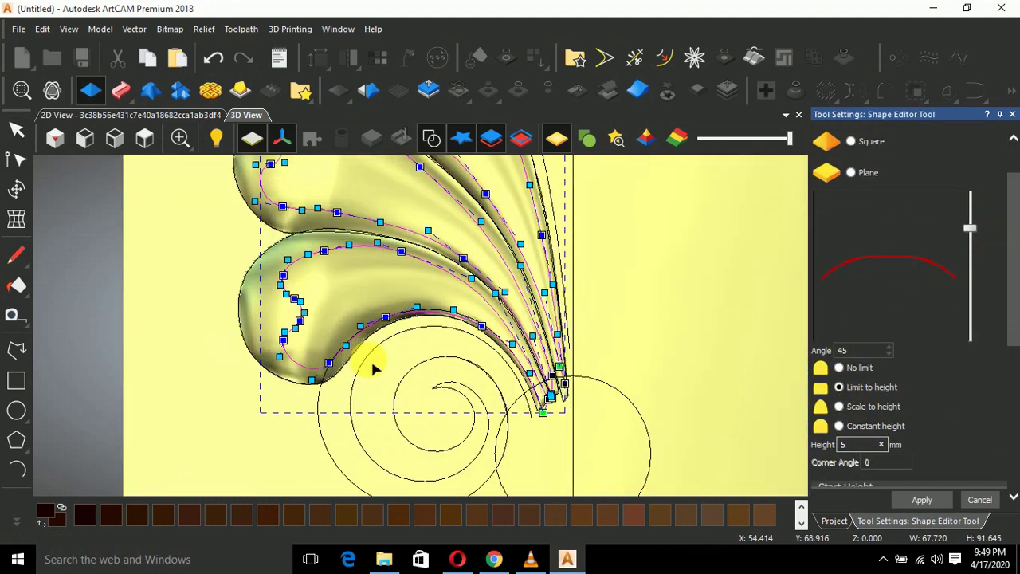
middle_drag(374, 368, 398, 351)
scroll(911, 336, down, 3)
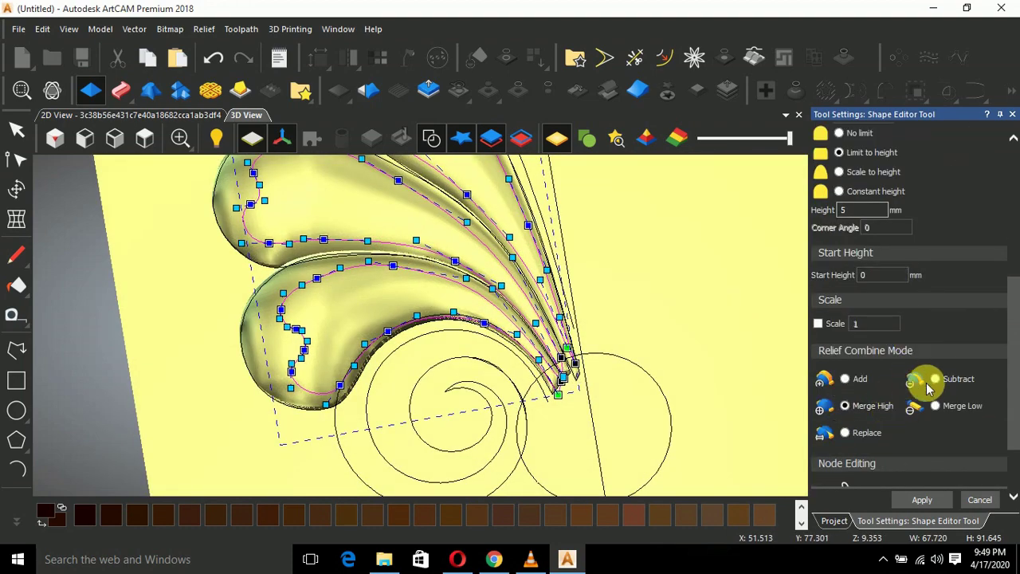
scroll(346, 303, up, 5)
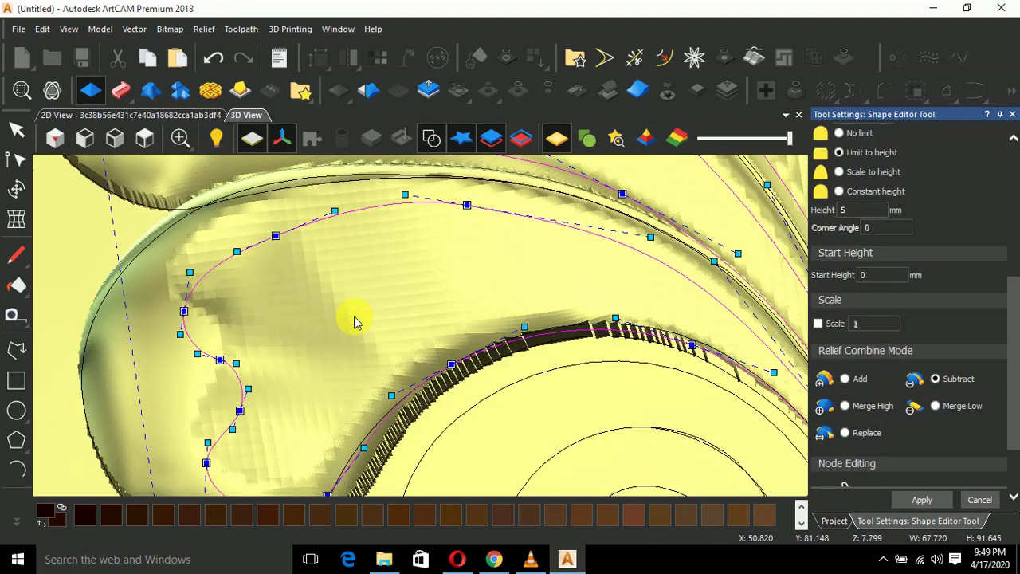
scroll(888, 314, up, 3)
drag(969, 160, 969, 153)
drag(573, 313, 283, 259)
click(922, 500)
click(980, 500)
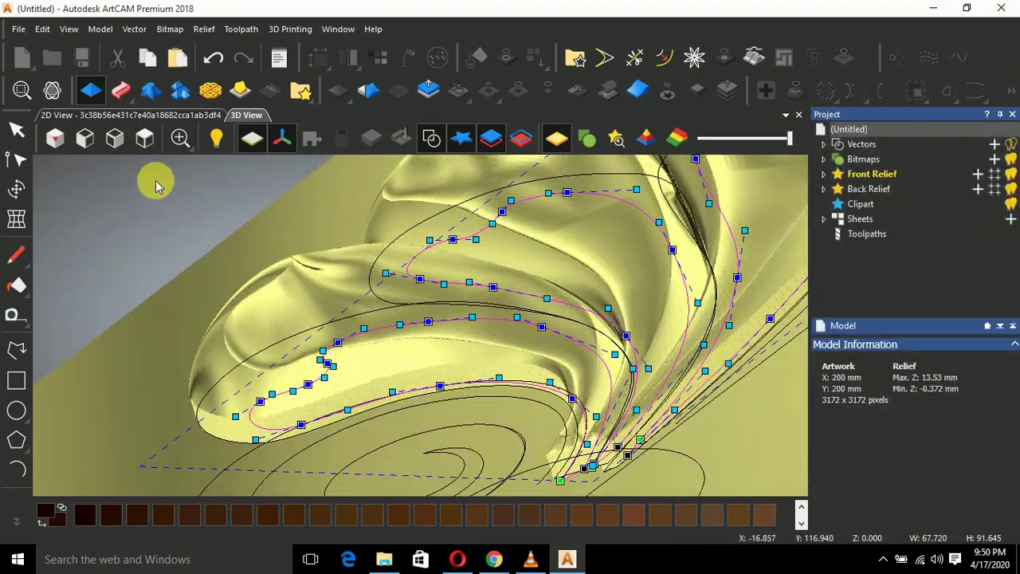
Cut the three left lobes out of the relief as clipart and mirror a copy across the model
scroll(351, 356, down, 2)
scroll(345, 355, up, 5)
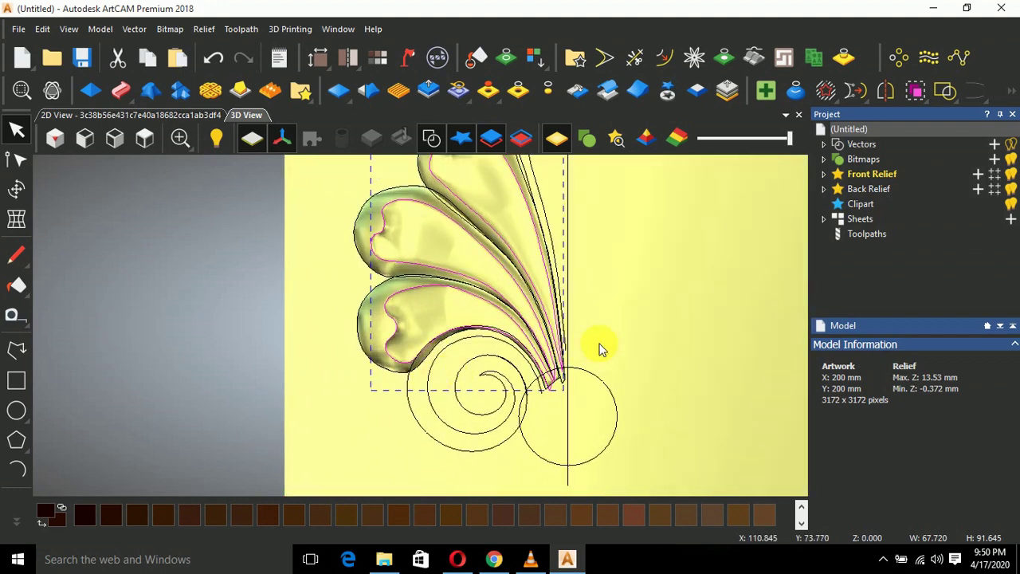
scroll(536, 330, down, 2)
click(629, 264)
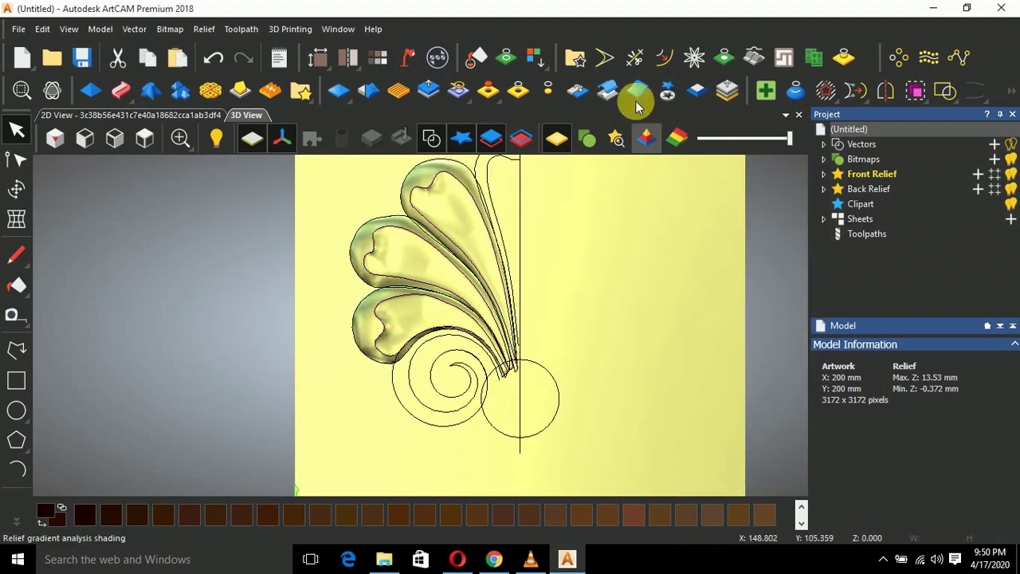
click(674, 90)
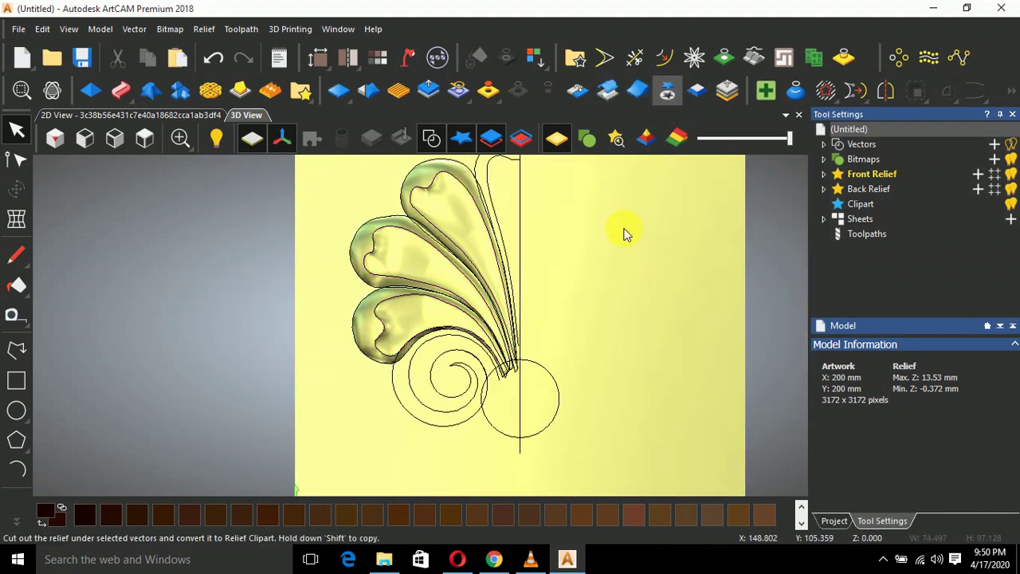
click(886, 90)
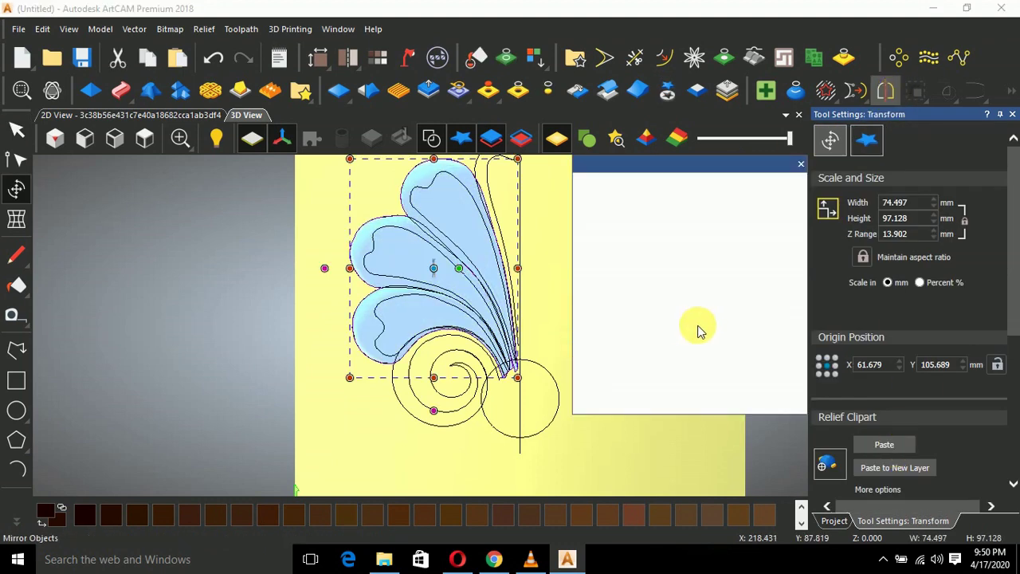
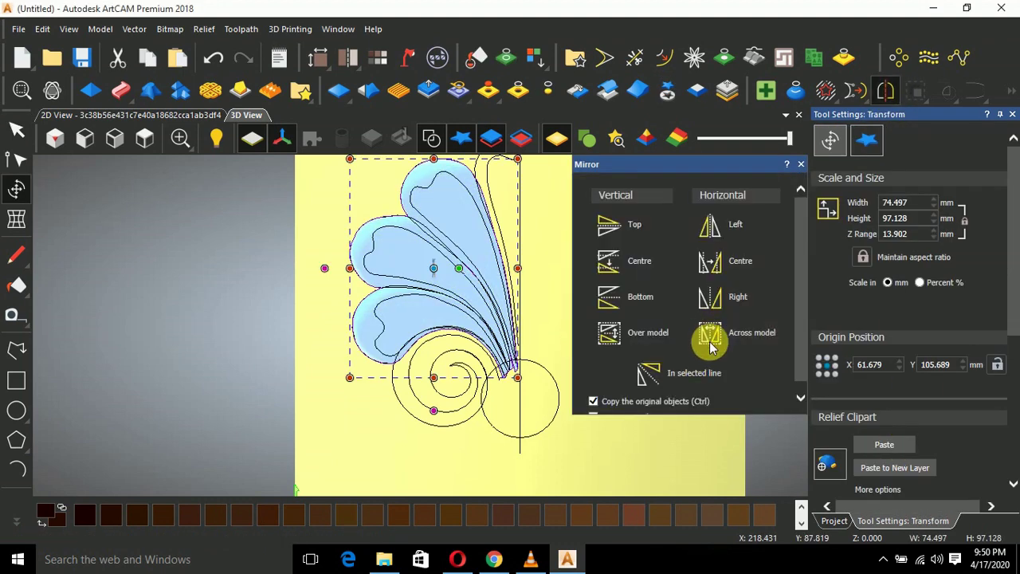
click(738, 347)
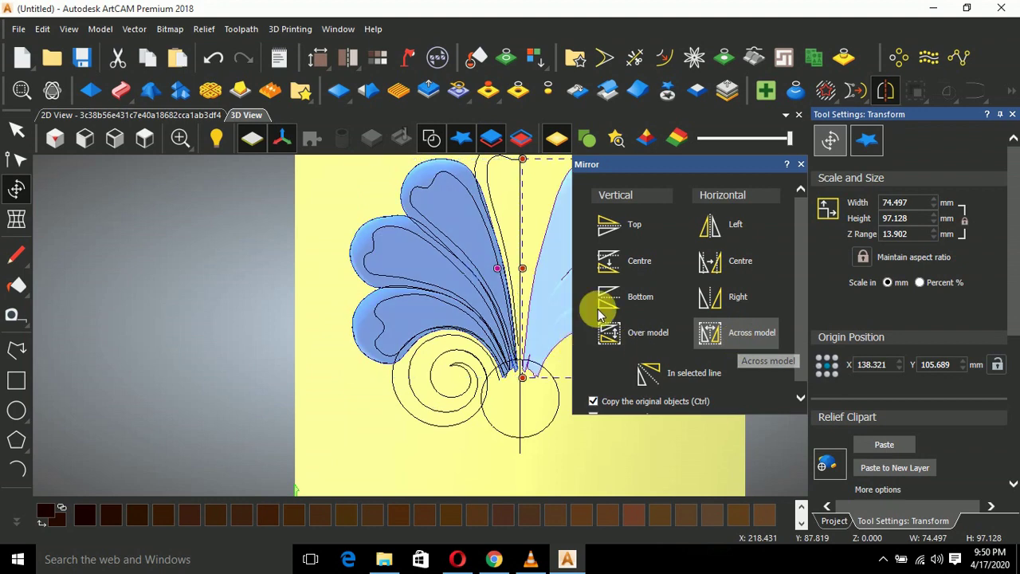
Paste the mirrored lobe clipart into the relief on the opposite side of the centre line
click(801, 165)
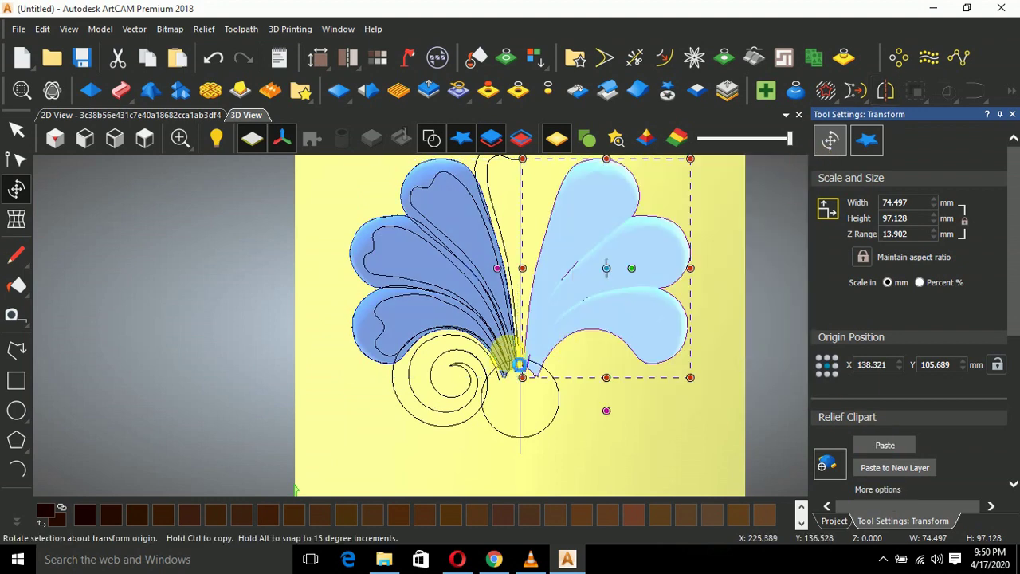
click(505, 306)
scroll(540, 285, down, 2)
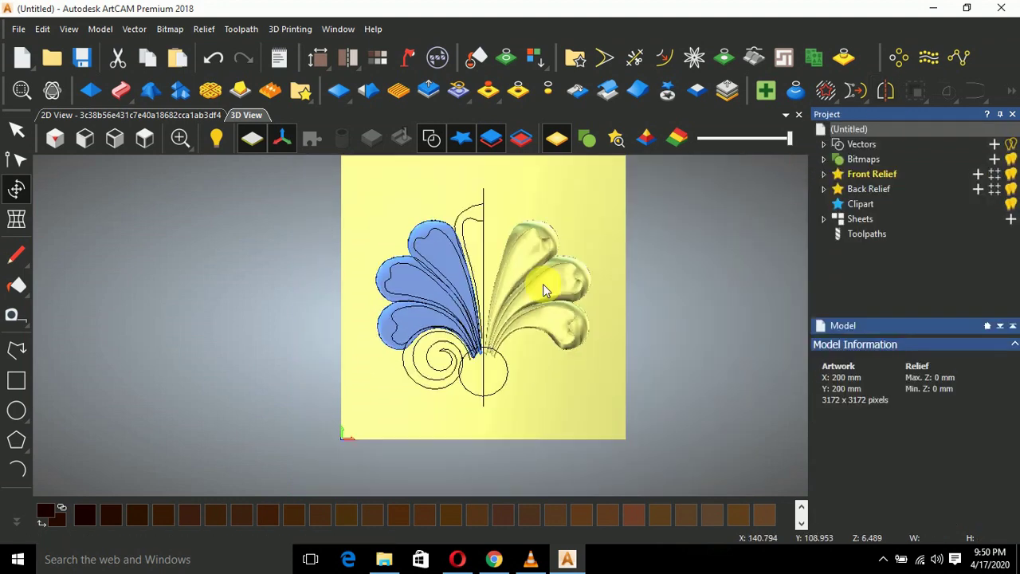
key(Escape)
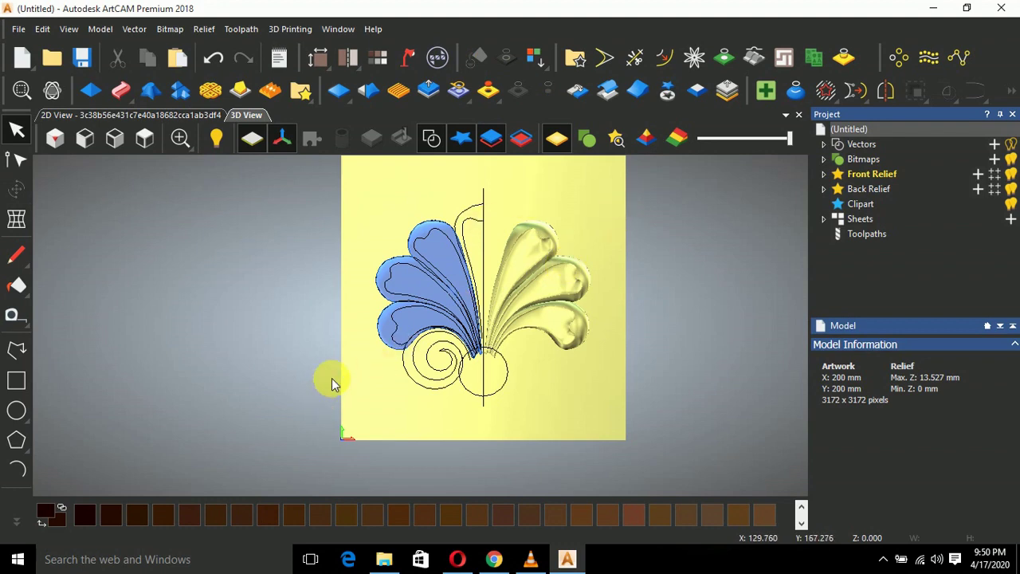
Select all objects and paste the remaining left lobe clipart back into the relief
key(ctrl+a)
click(16, 218)
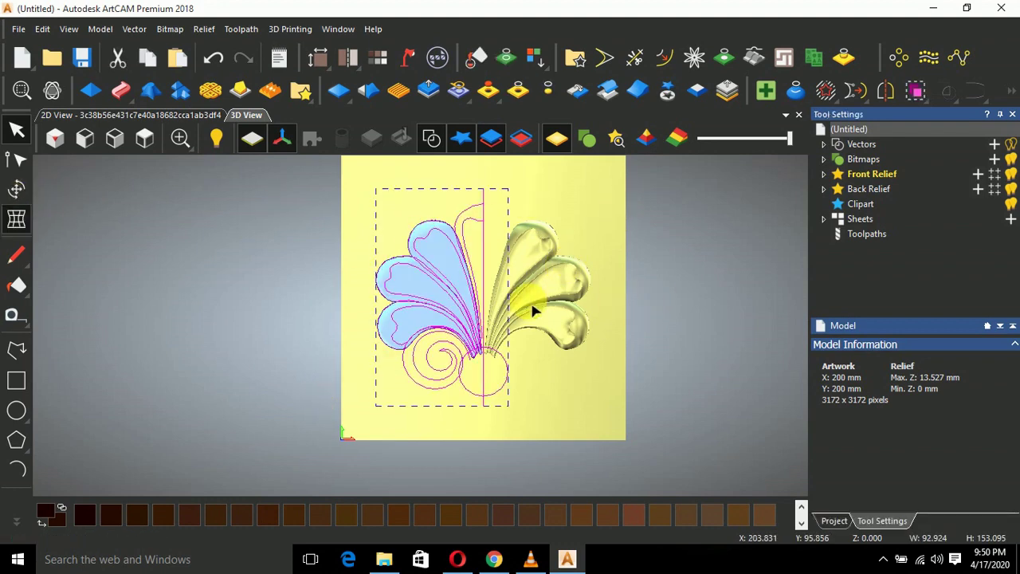
click(16, 188)
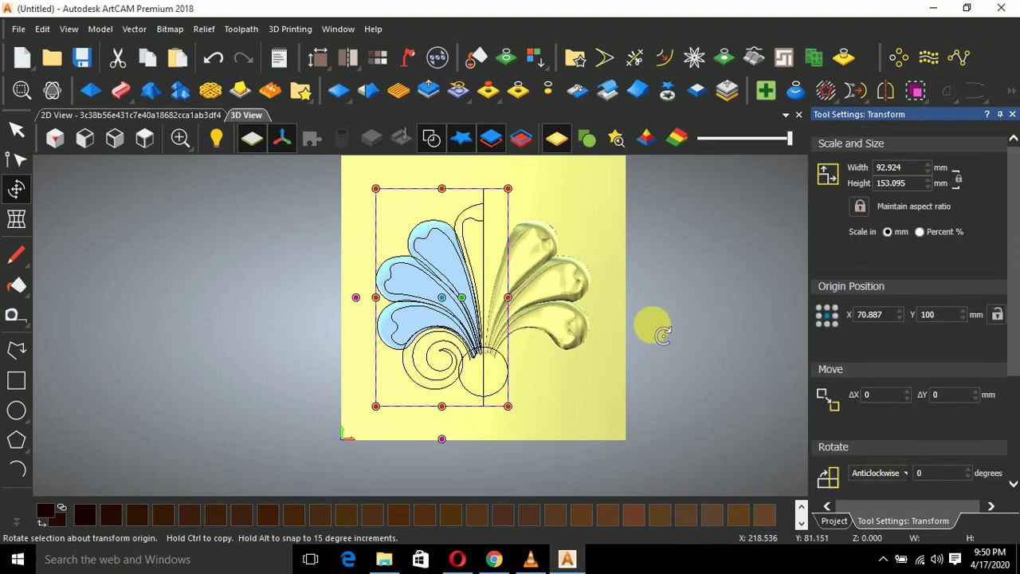
click(1013, 114)
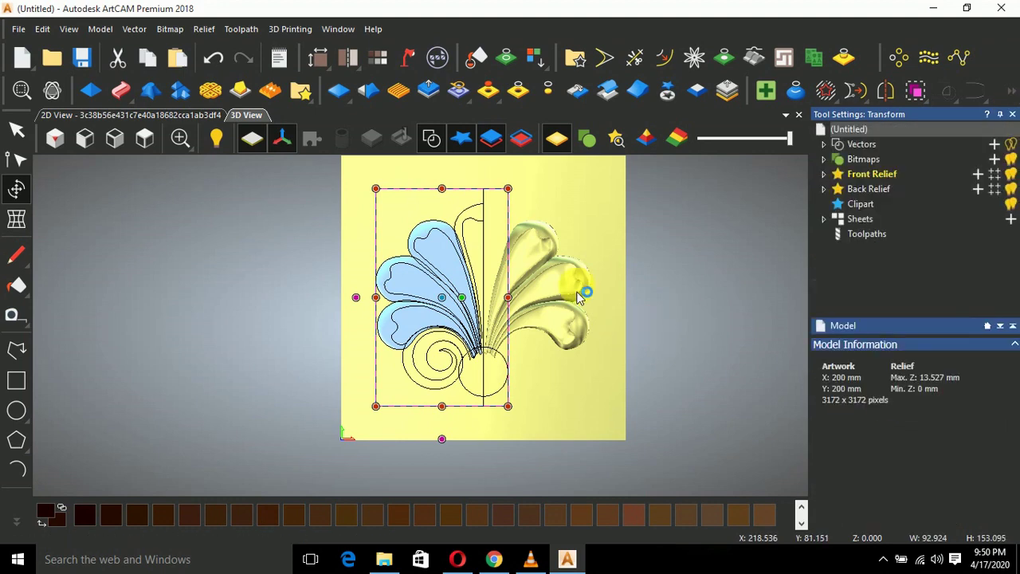
click(17, 190)
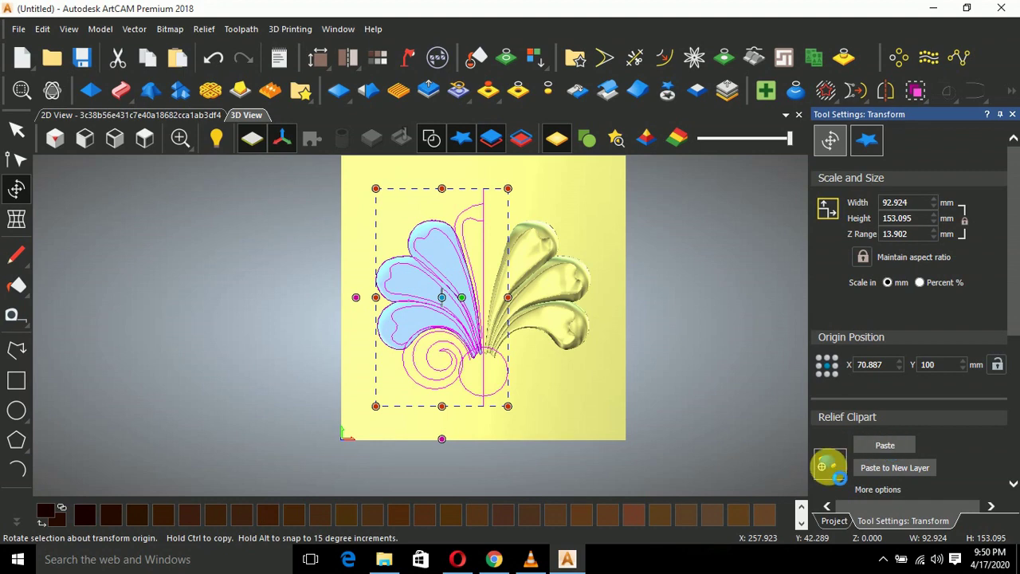
click(829, 467)
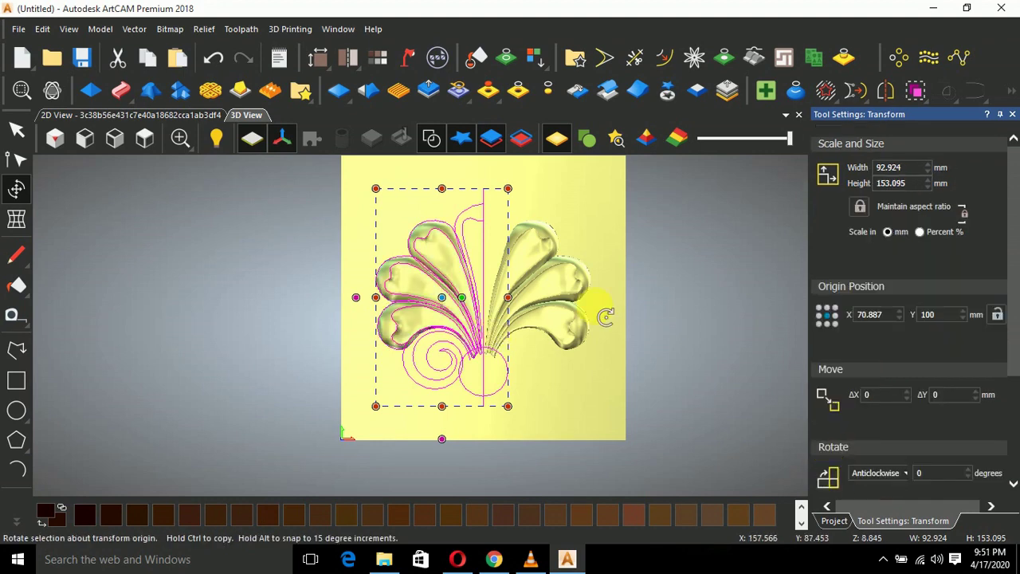
click(666, 288)
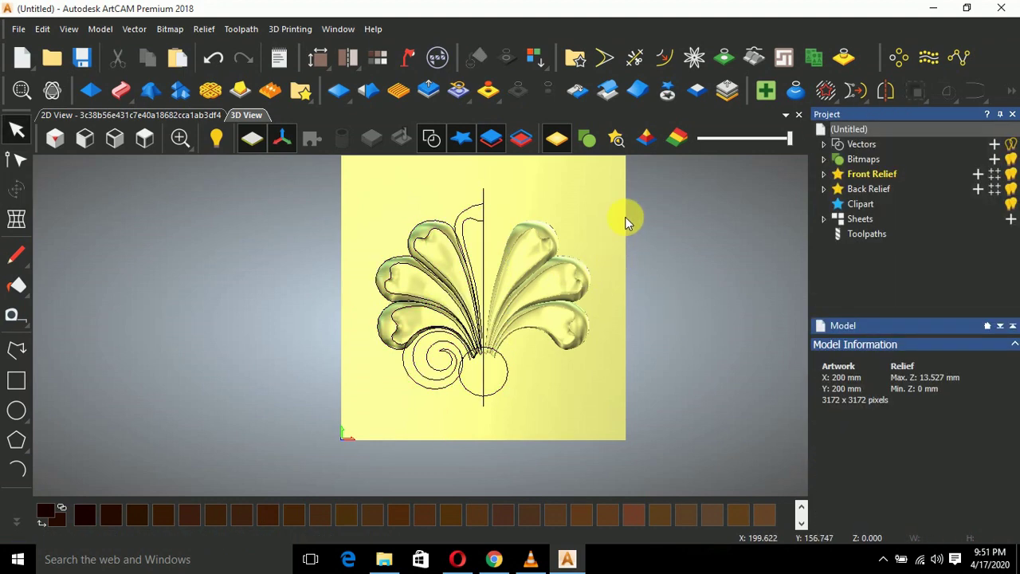
Mirror copies of the centre lobe's outer and inner half outlines to the right across the centre line
scroll(478, 200, up, 2)
click(465, 239)
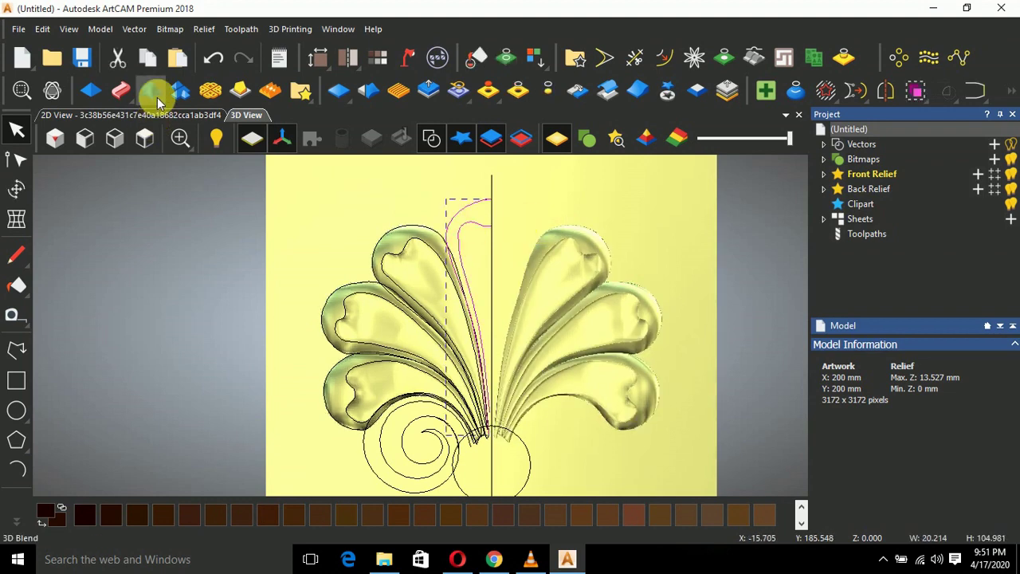
click(888, 88)
click(729, 296)
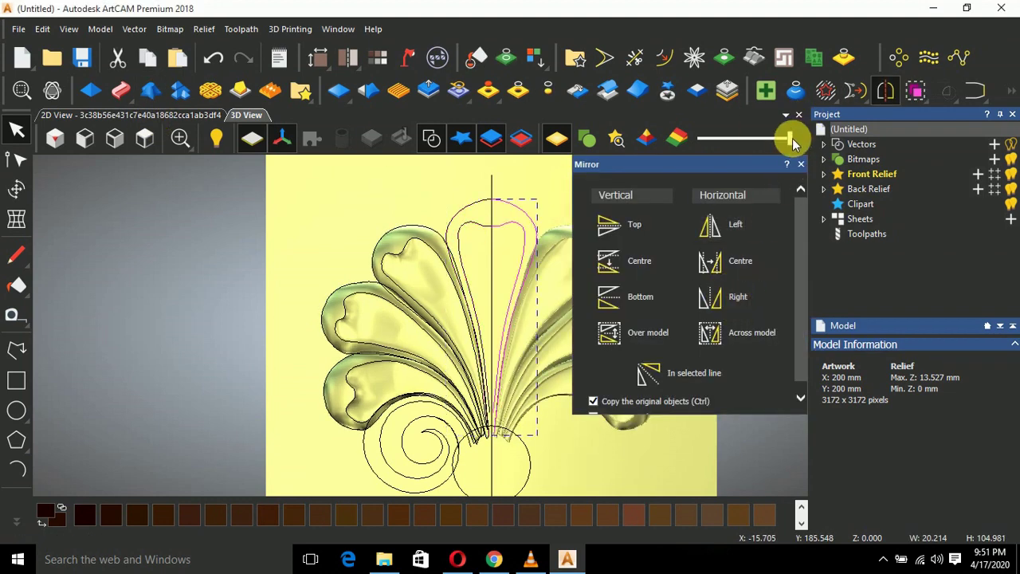
click(801, 163)
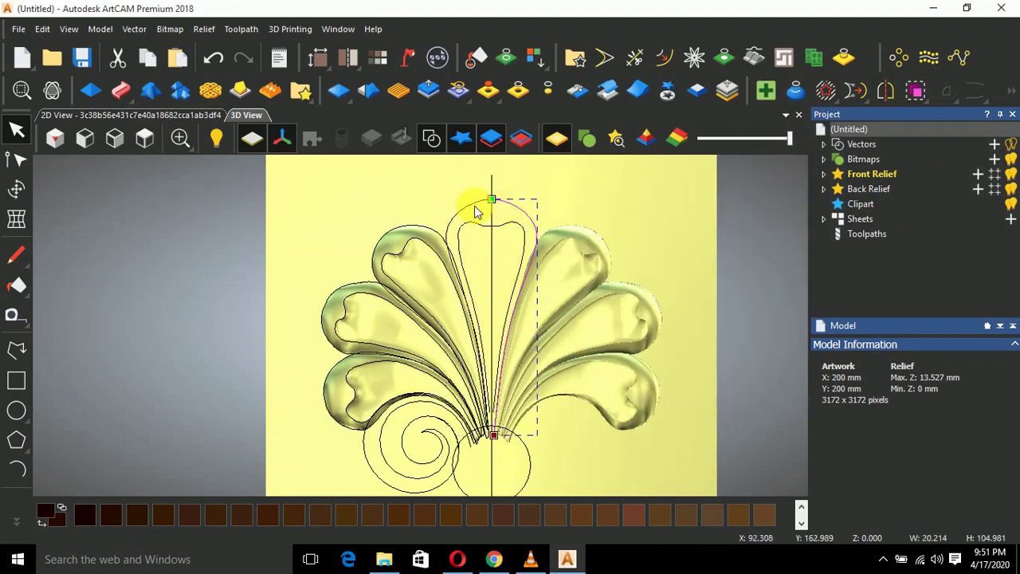
Join the centre lobe's half outlines with a 0.025 mm tolerance and close both its outer and inner outlines
key(j)
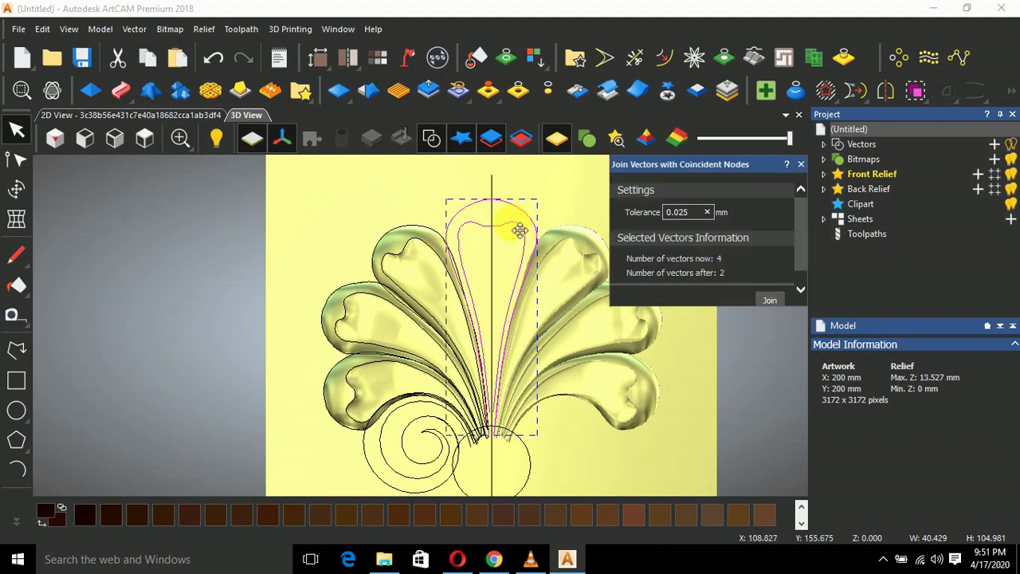
click(574, 168)
click(517, 207)
right_click(517, 206)
mouse_move(637, 206)
click(701, 206)
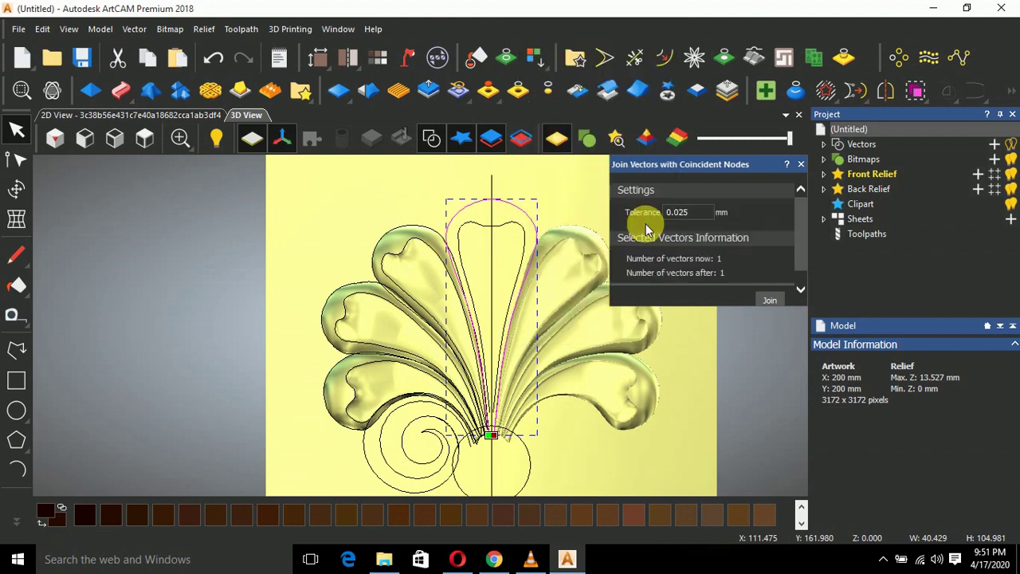
click(515, 230)
right_click(519, 228)
click(678, 201)
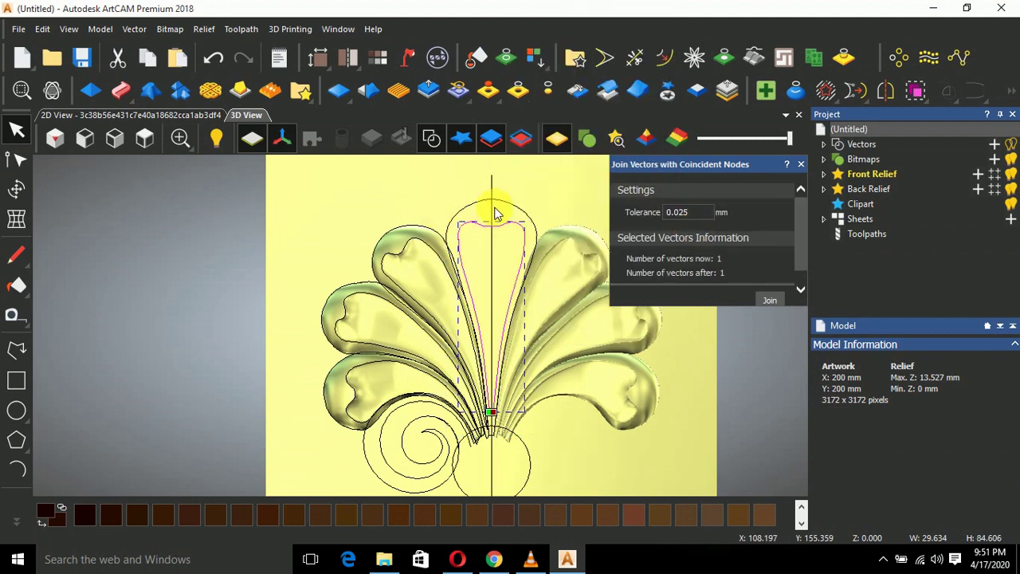
Give the centre lobe's outer outline a round shape profile with a 52-degree angle, scaled to a height of 13 mm
click(513, 209)
click(121, 90)
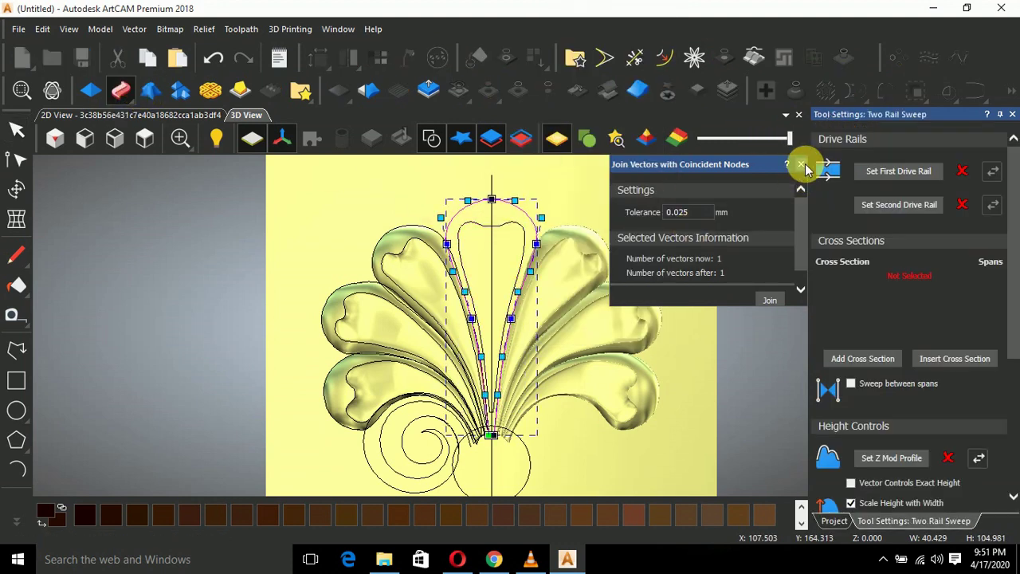
click(801, 164)
click(1013, 114)
double_click(472, 327)
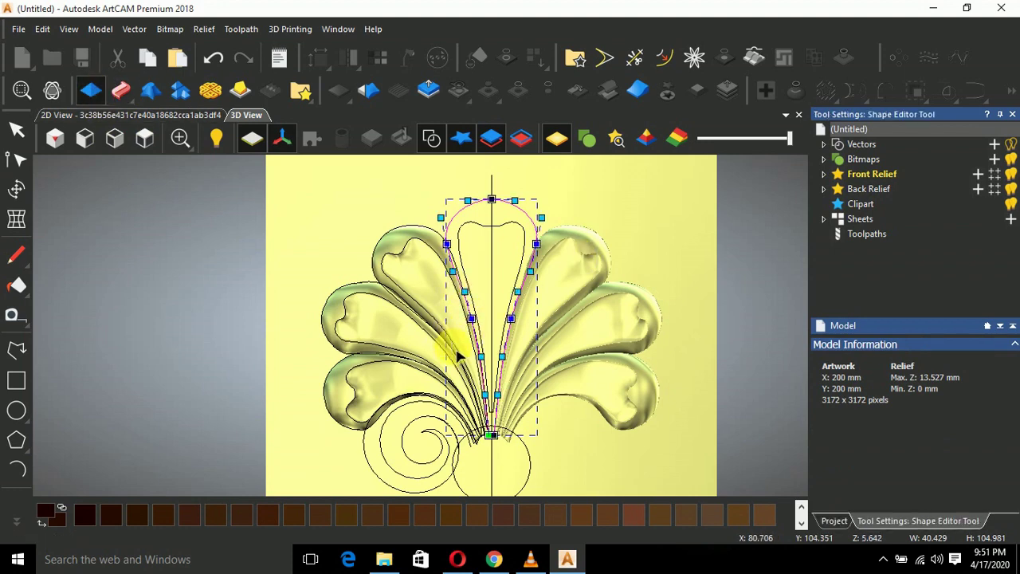
scroll(904, 264, up, 3)
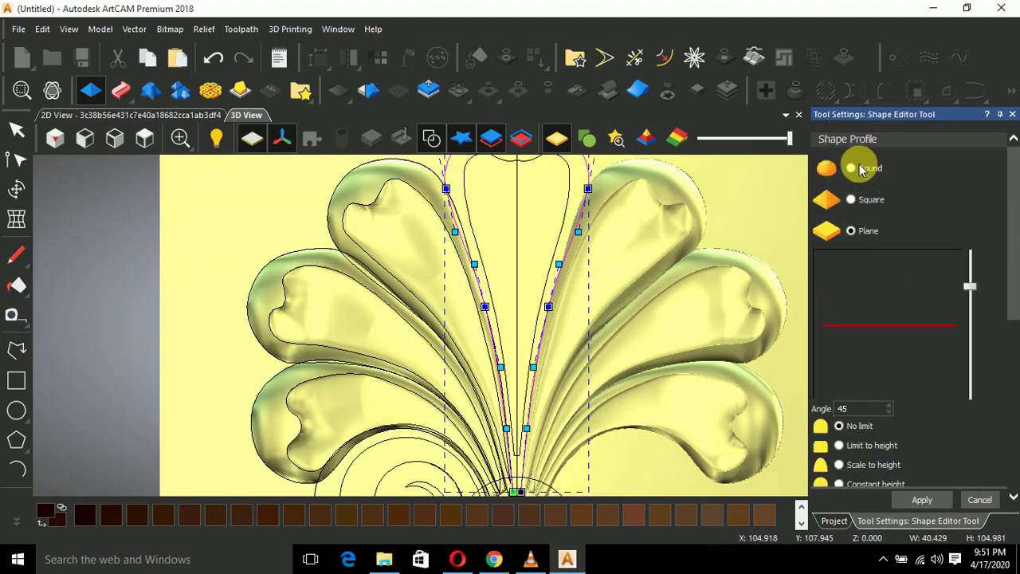
click(853, 169)
drag(970, 286, 970, 280)
scroll(877, 367, down, 1)
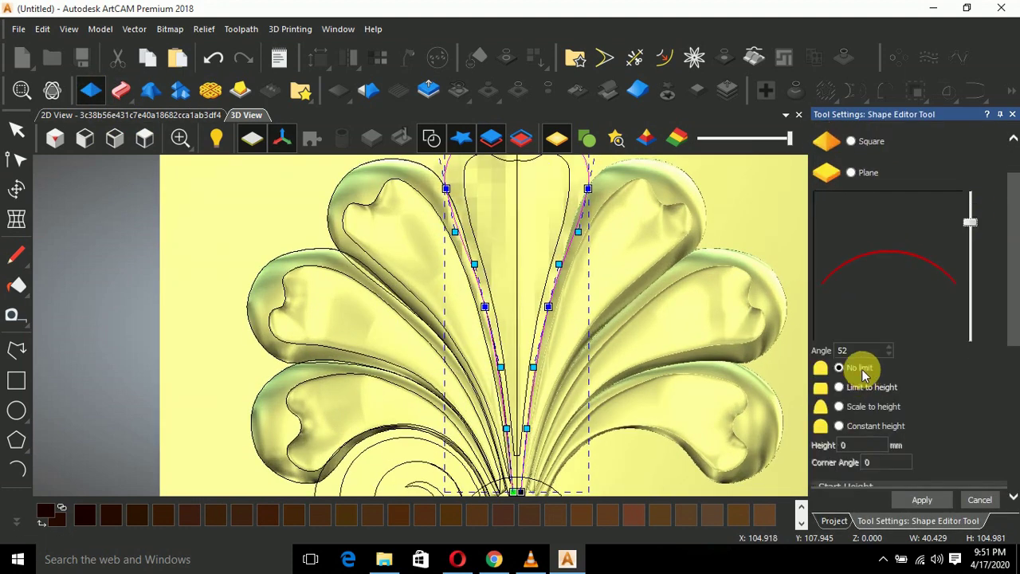
click(840, 407)
click(860, 449)
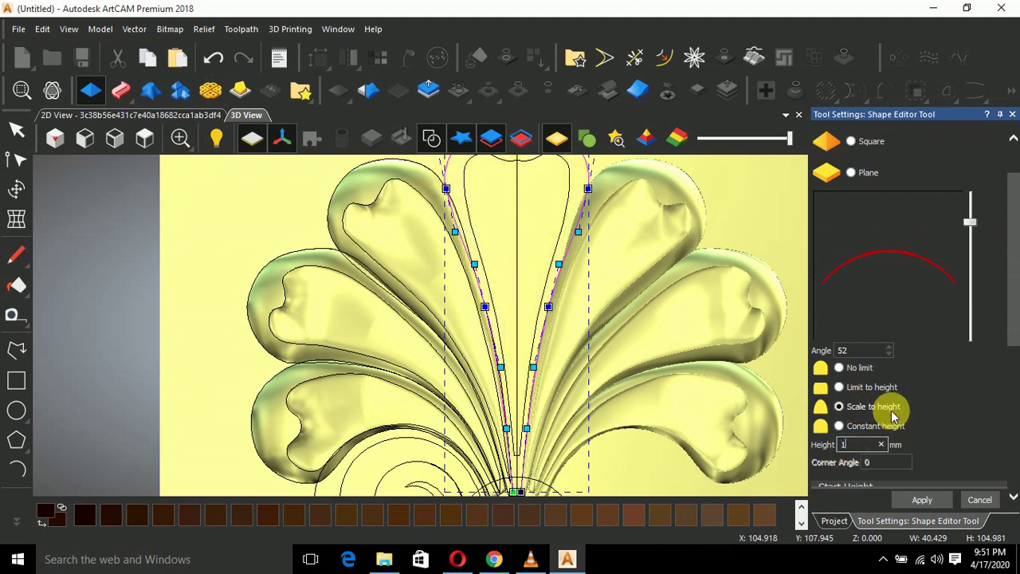
key(BackSpace)
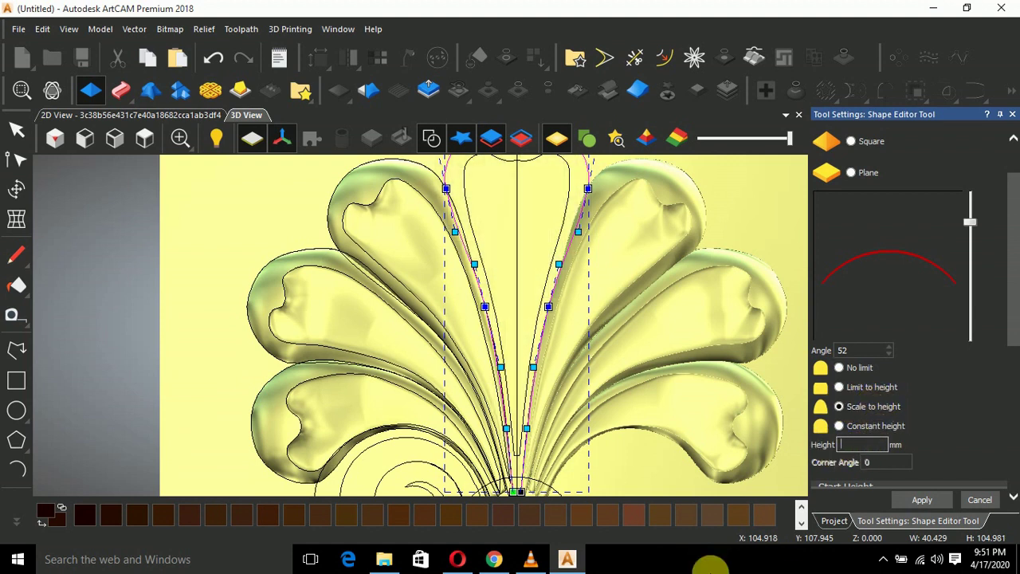
scroll(917, 428, down, 2)
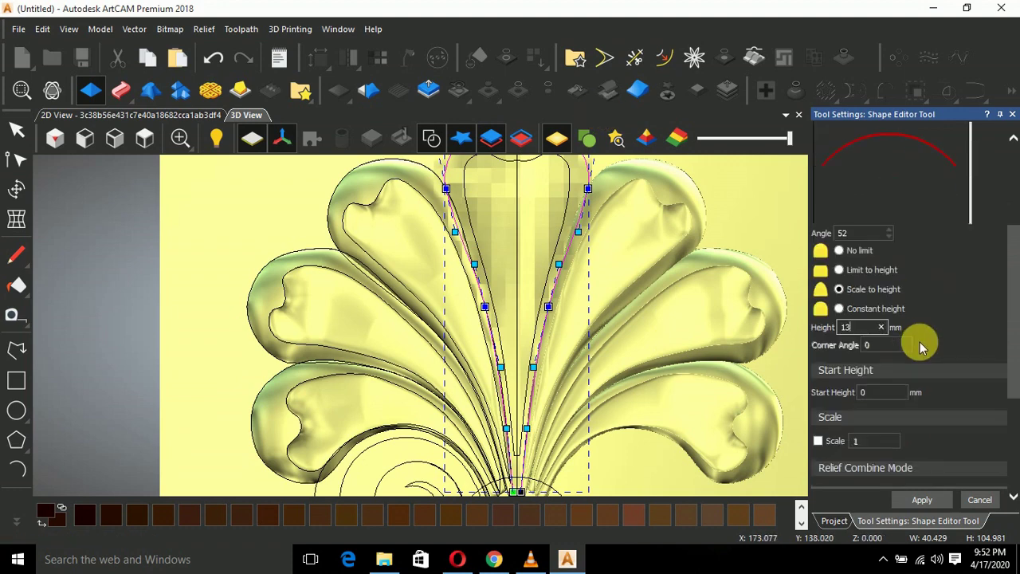
Set the centre lobe's start height to 2 mm and apply the shape to the relief with Merge High
click(872, 394)
text(2)
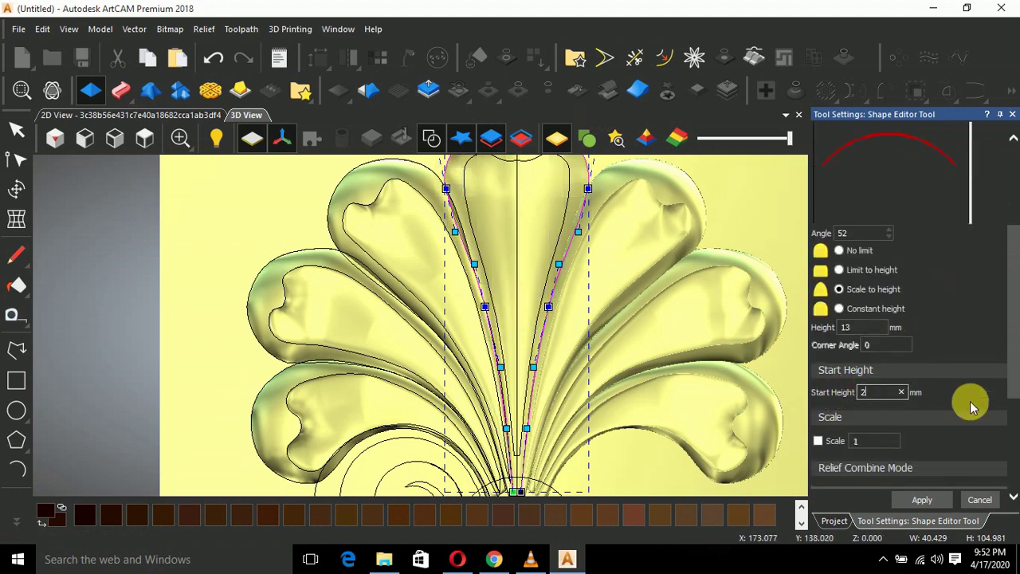
scroll(877, 434, down, 3)
drag(563, 311, 614, 296)
scroll(947, 331, up, 5)
scroll(947, 330, down, 5)
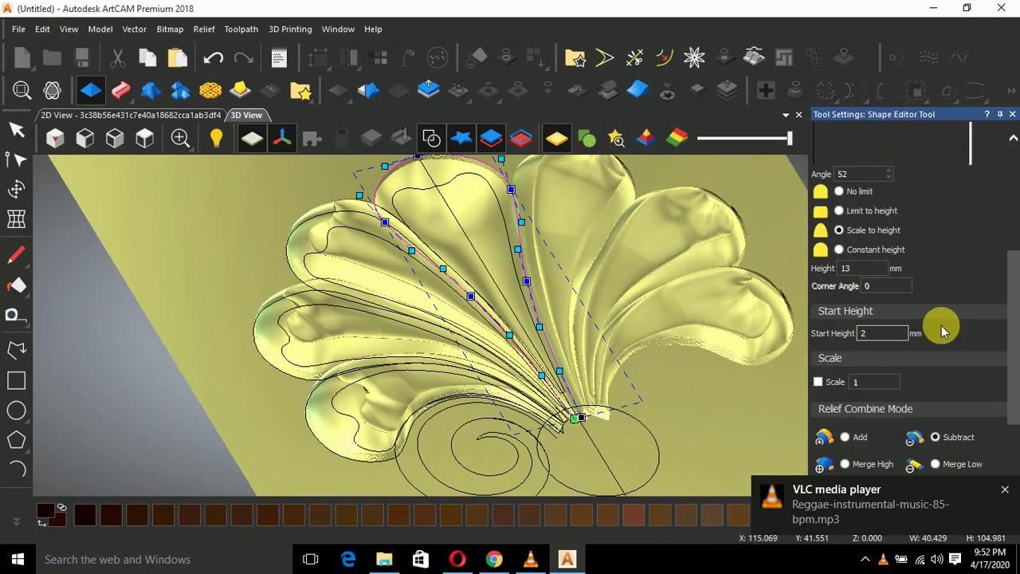
click(845, 463)
click(920, 498)
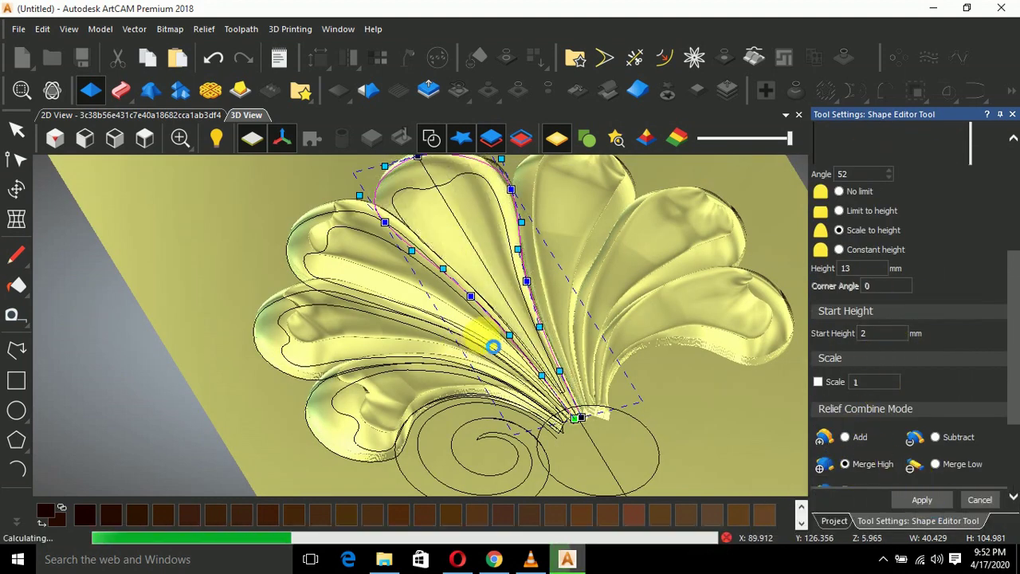
middle_drag(542, 313, 565, 364)
Select the centre lobe's inner outline and scale its shape profile to a height of 5 mm
click(152, 138)
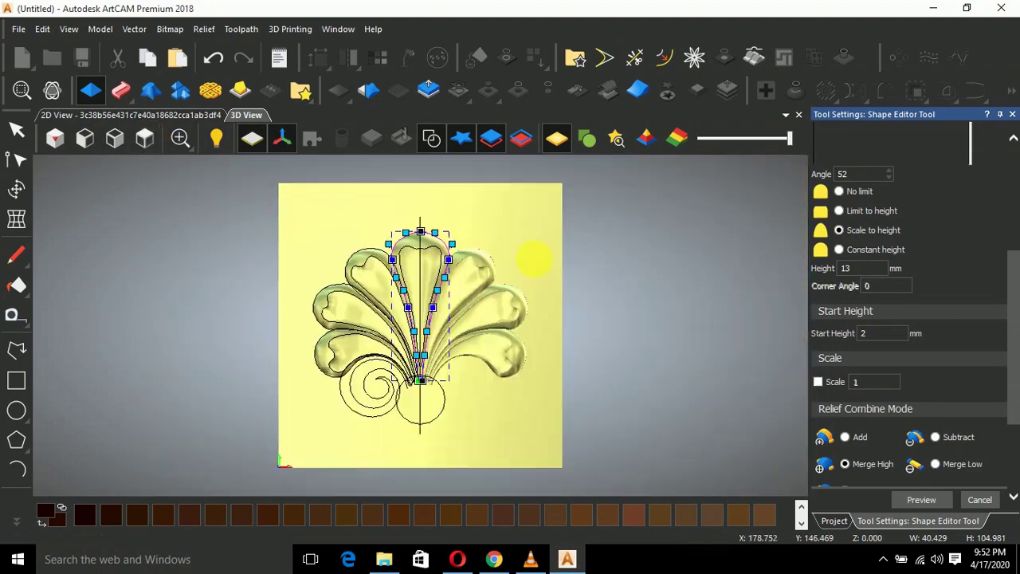
scroll(510, 255, up, 5)
click(275, 243)
scroll(956, 302, up, 5)
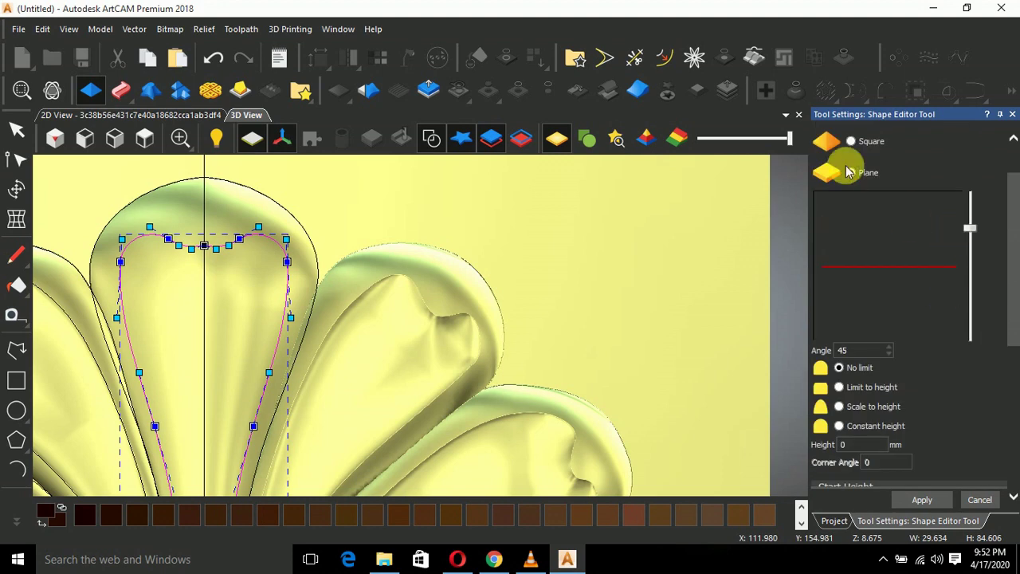
scroll(949, 314, down, 1)
click(839, 409)
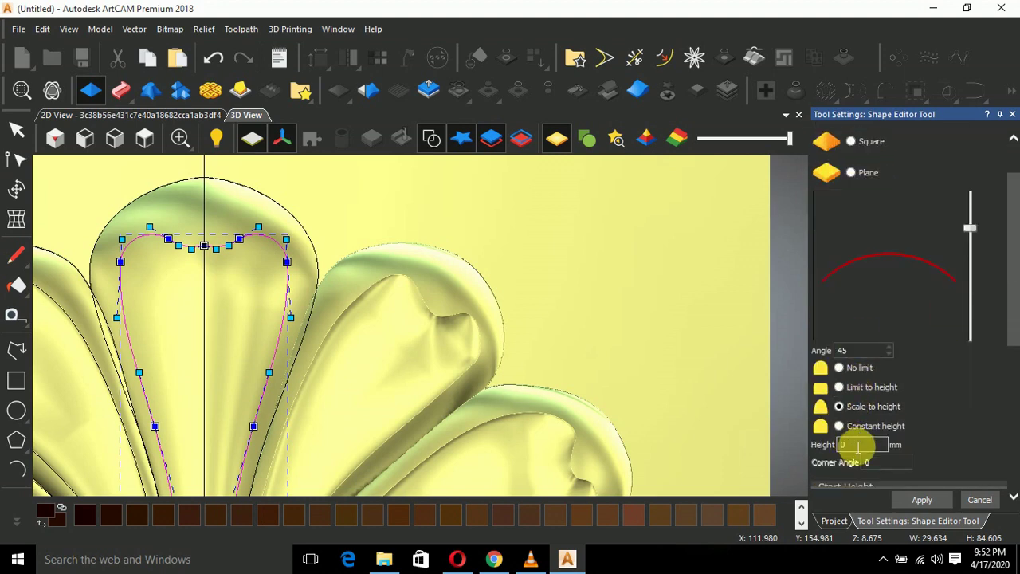
drag(858, 446, 804, 440)
text(5)
Subtract the centre lobe's inner shape from the relief and close the shape editor
scroll(883, 376, down, 4)
click(936, 296)
click(936, 294)
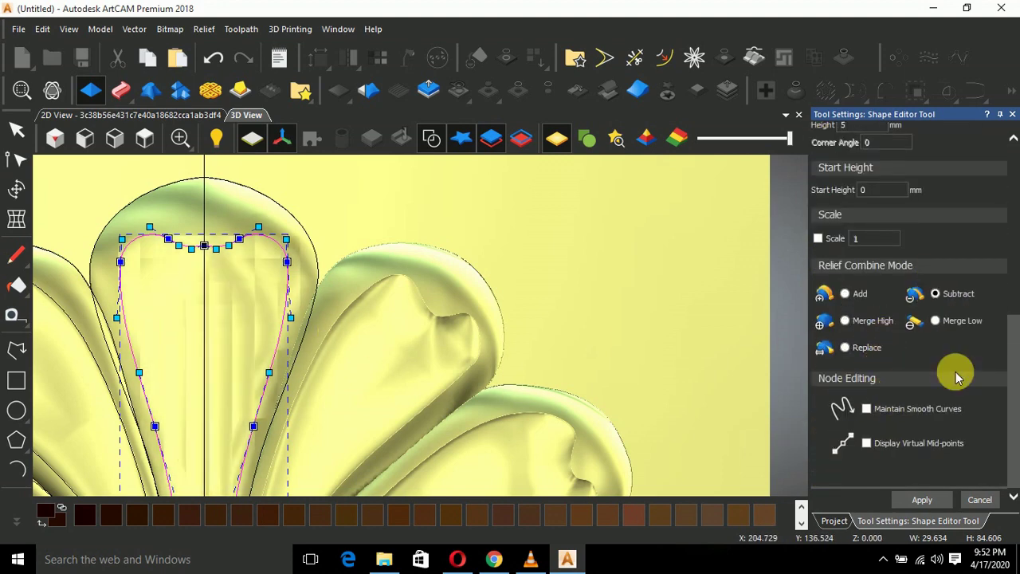
click(917, 499)
scroll(945, 221, up, 6)
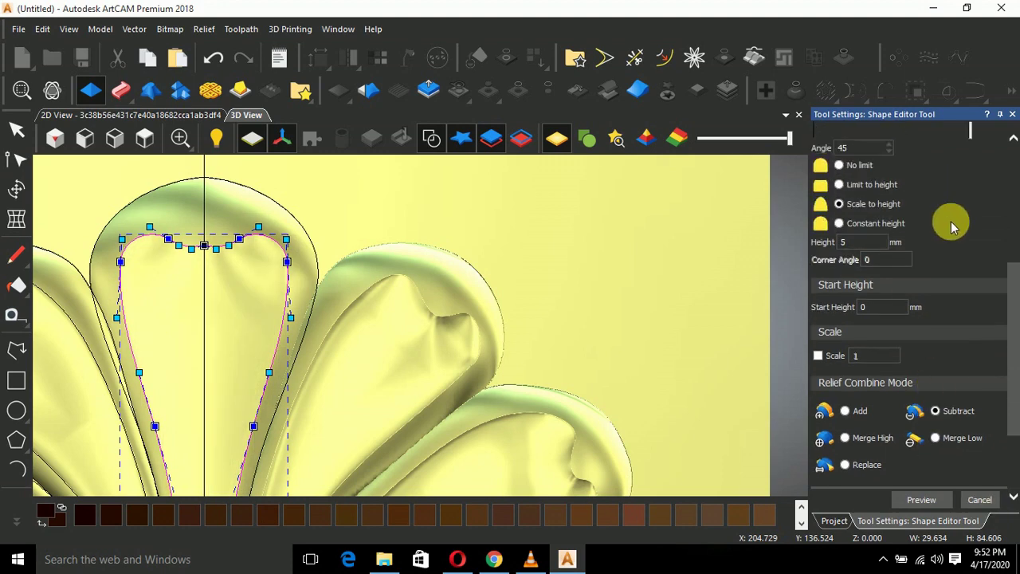
scroll(921, 317, down, 5)
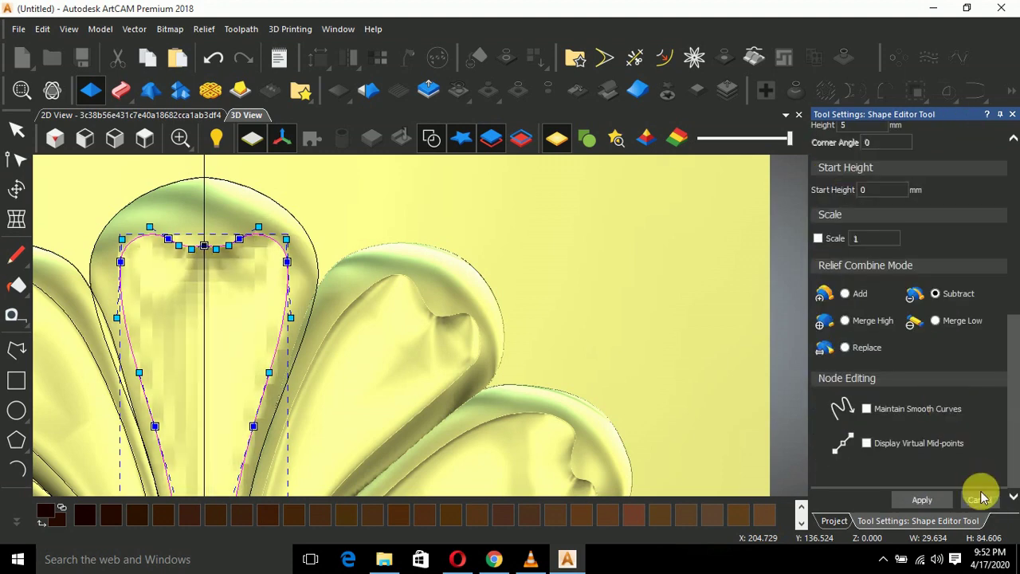
click(921, 500)
scroll(498, 327, down, 3)
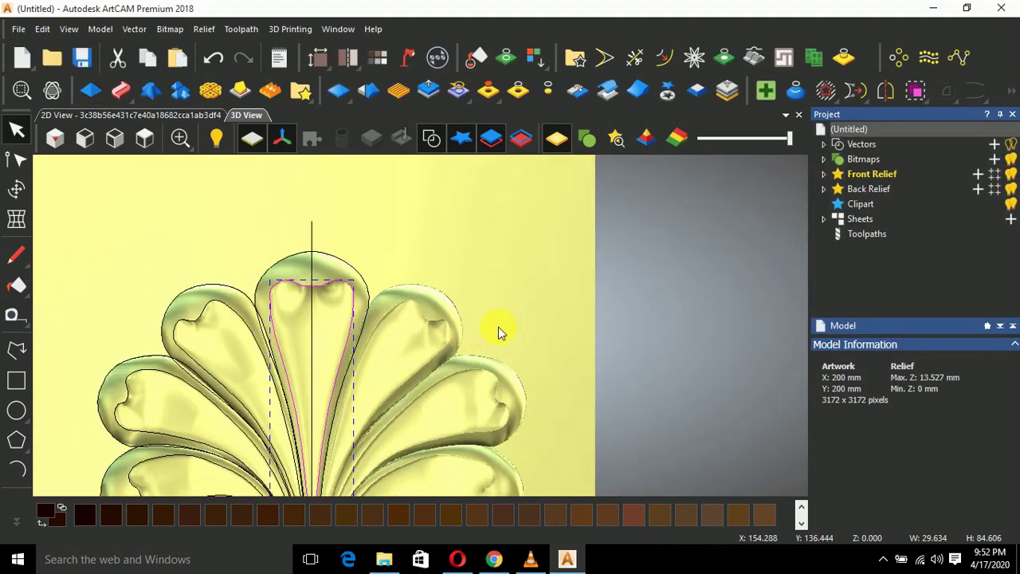
Draw a vertical polyline about 7.5 mm long on the blank area to the lower left of the spiral scroll
click(508, 314)
scroll(509, 314, down, 3)
drag(502, 384, 333, 411)
click(145, 138)
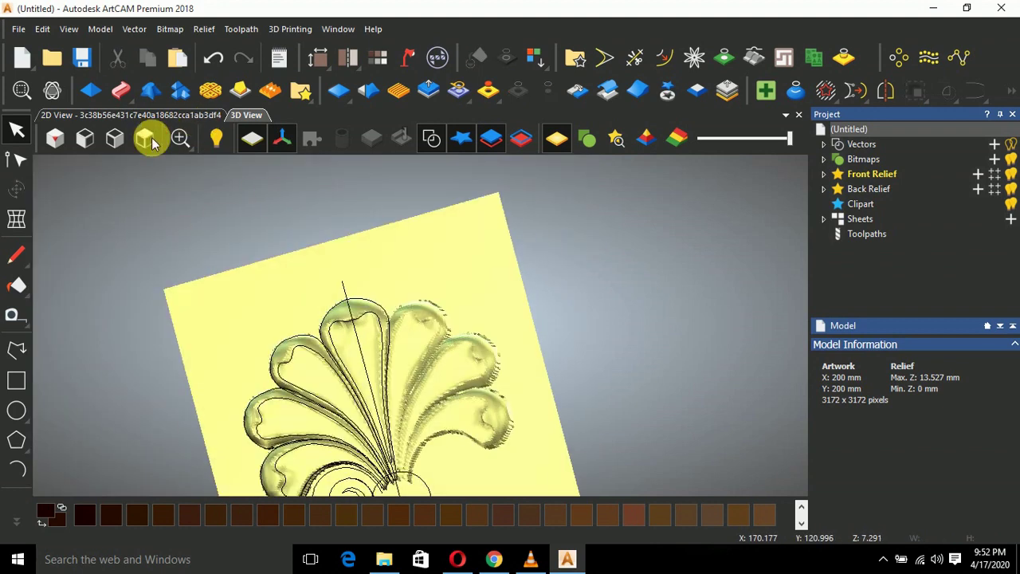
scroll(370, 398, up, 3)
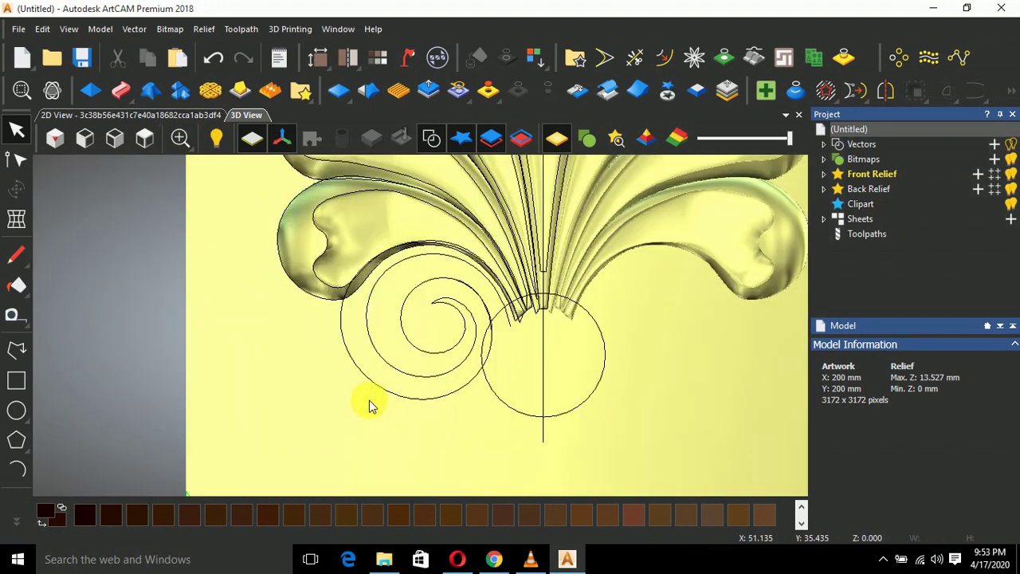
click(13, 352)
scroll(329, 384, up, 3)
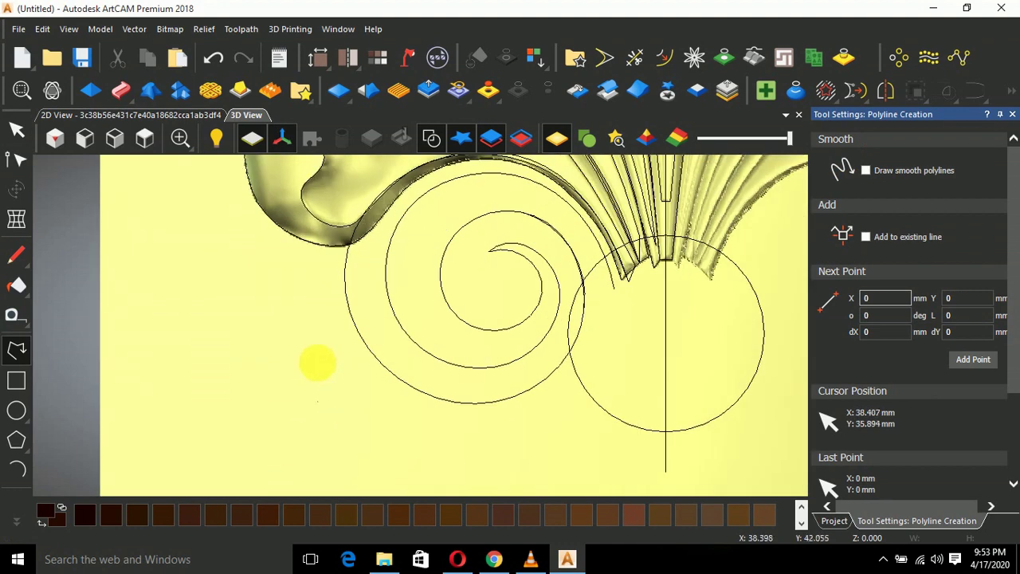
click(317, 361)
right_click(317, 361)
Draw a convex quarter arc from the top of the vertical line down to its base level, about 7.2 mm wide
click(13, 472)
scroll(326, 357, up, 3)
click(314, 361)
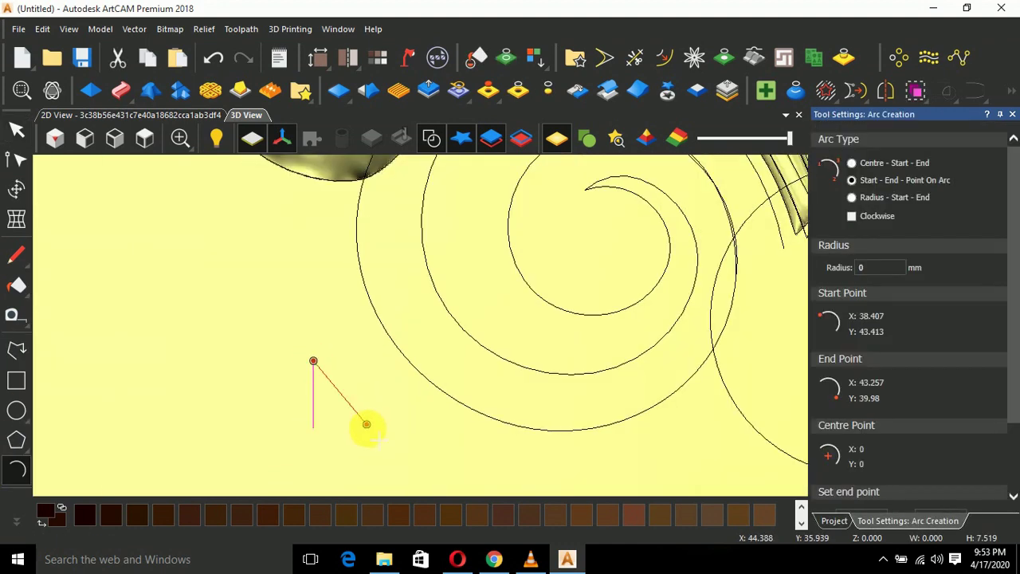
click(351, 373)
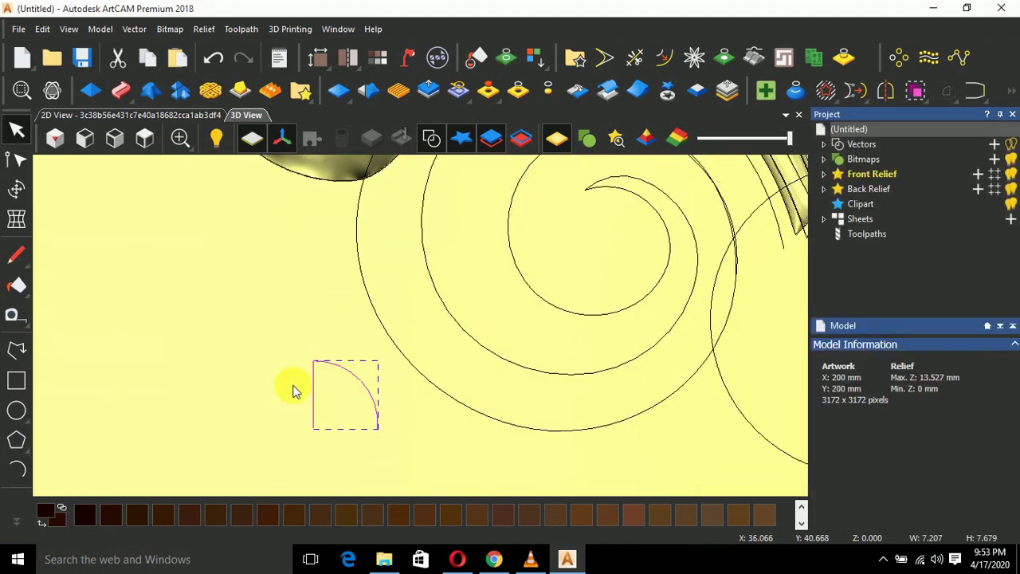
Join the vertical line and arc into one profile and mirror a copy of it to the right
key(j)
click(769, 299)
click(887, 92)
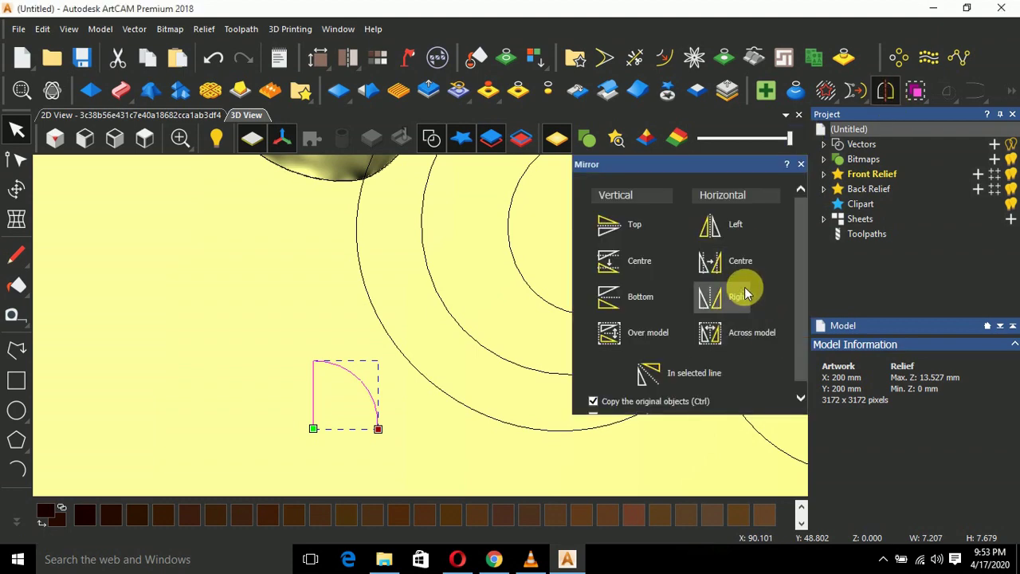
click(742, 301)
click(800, 165)
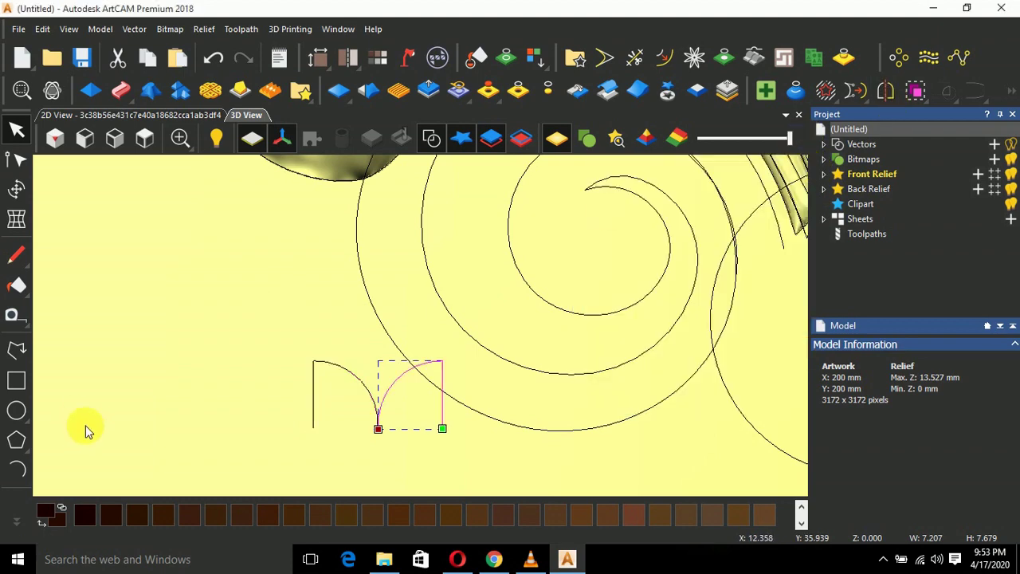
Place a copy of the left convex profile above the originals and reshape its arc into a concave curve
right_click(336, 364)
click(285, 359)
click(331, 363)
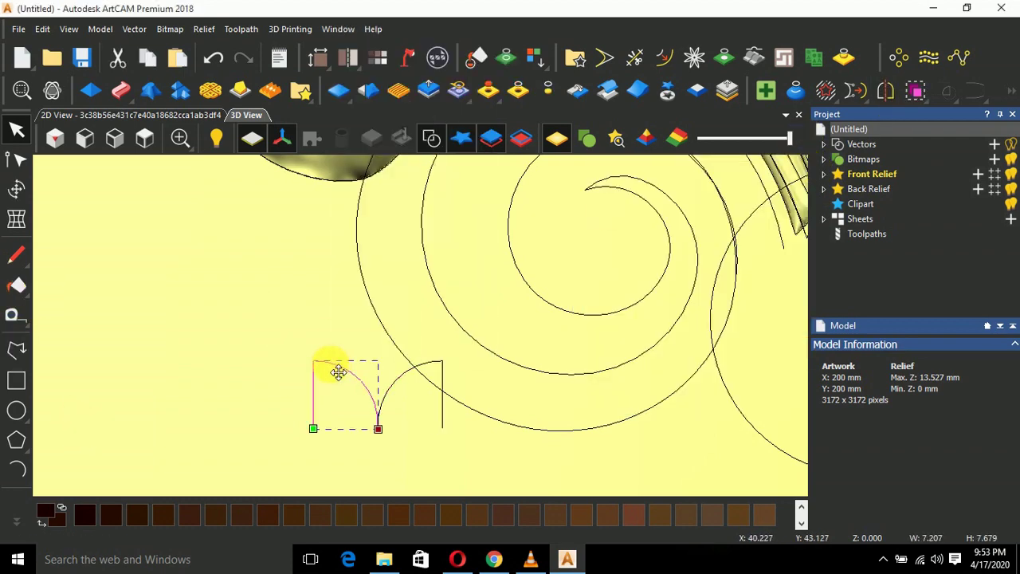
drag(330, 366, 274, 287)
double_click(303, 299)
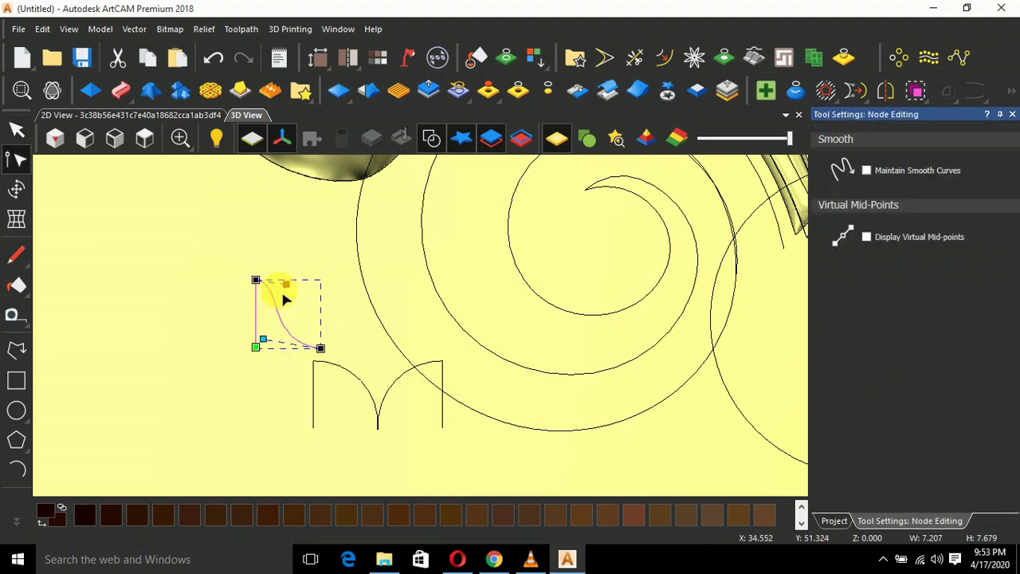
click(309, 336)
click(291, 345)
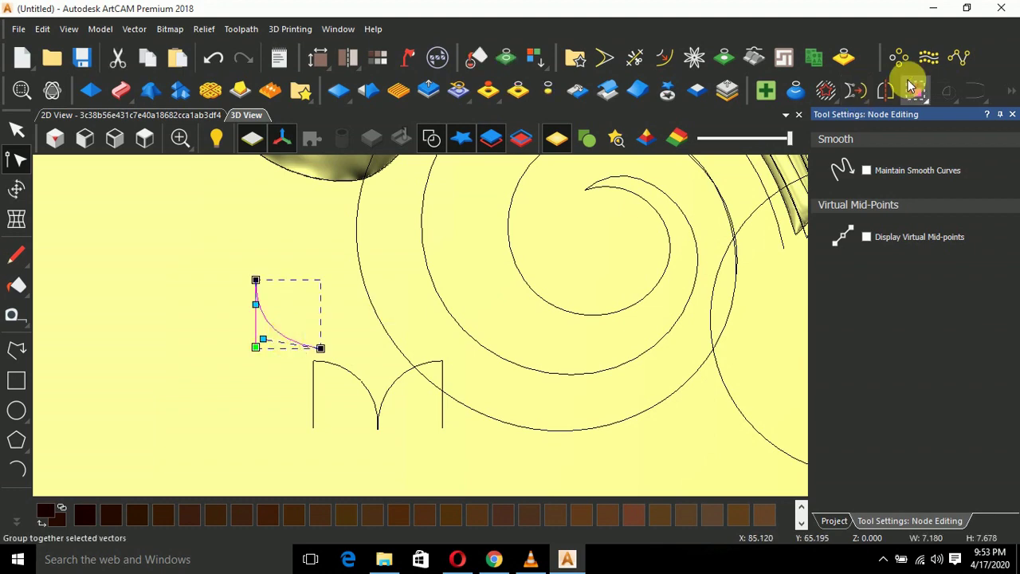
Mirror a copy of the concave profile to the right
click(885, 90)
click(710, 298)
click(802, 166)
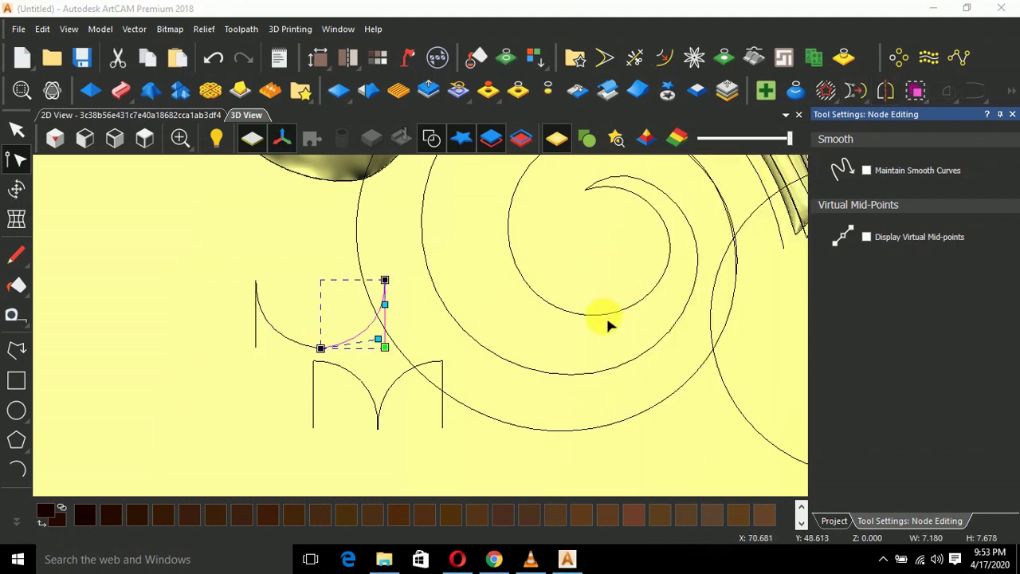
Set up a Two Rail Sweep along the spiral's two rails, using the right-hand mirrored convex profile as its cross section
drag(585, 351, 532, 458)
scroll(534, 456, down, 2)
click(120, 90)
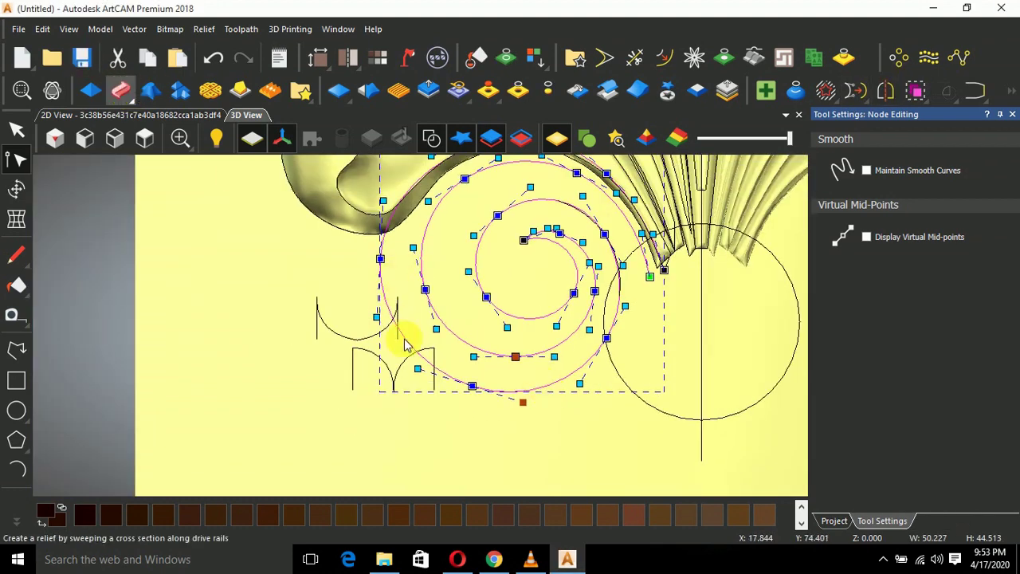
click(368, 353)
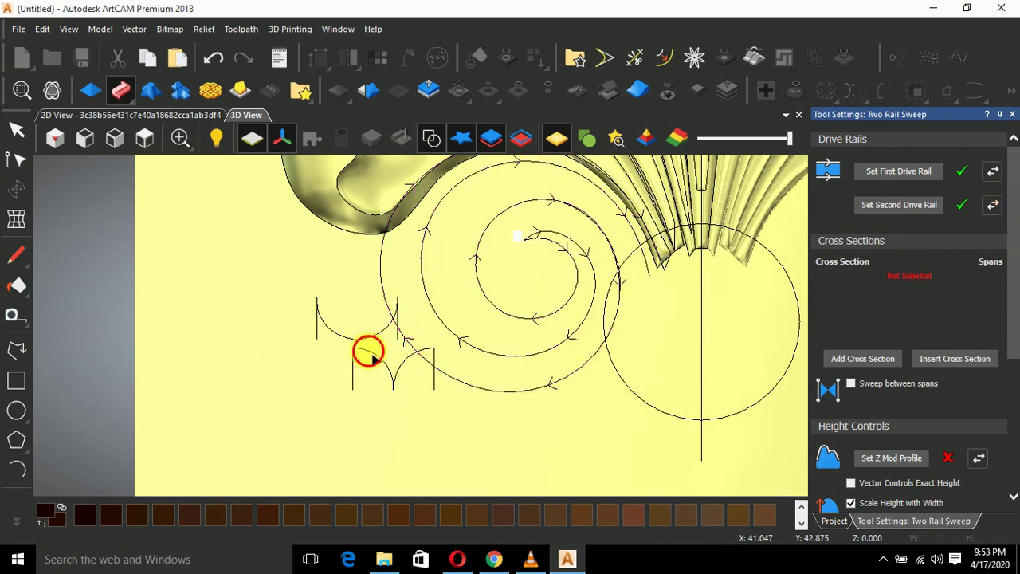
click(857, 363)
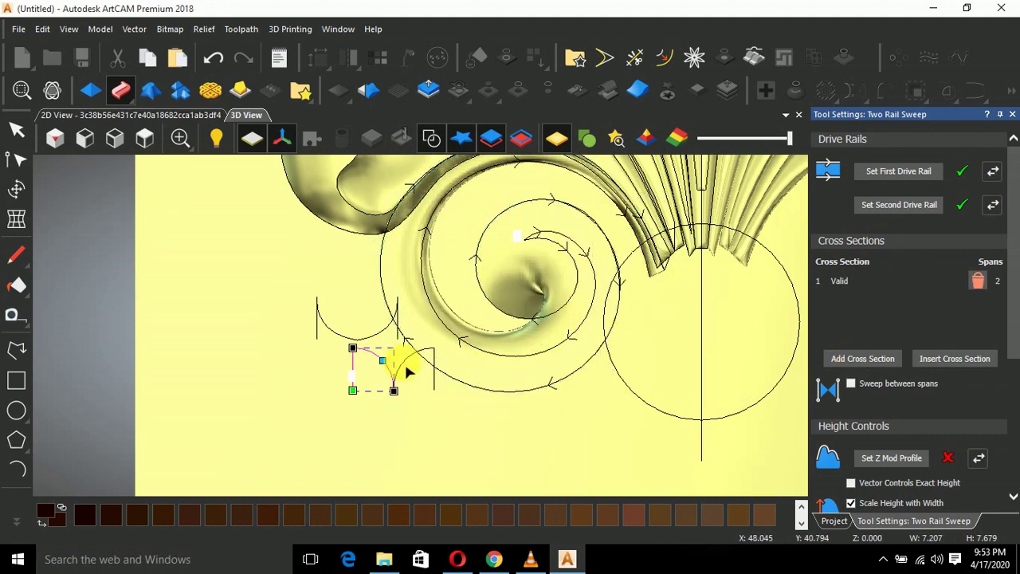
click(978, 281)
click(884, 357)
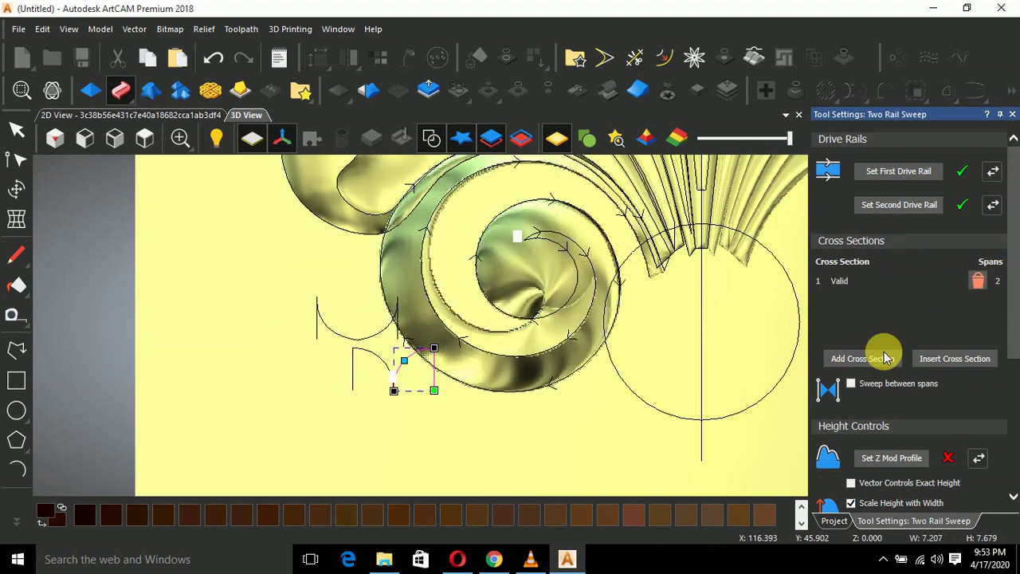
Add the same cross section three more times along the spiral and turn off Scale Height with Width
middle_drag(487, 327, 523, 322)
click(875, 361)
click(875, 361)
click(875, 361)
scroll(882, 374, down, 3)
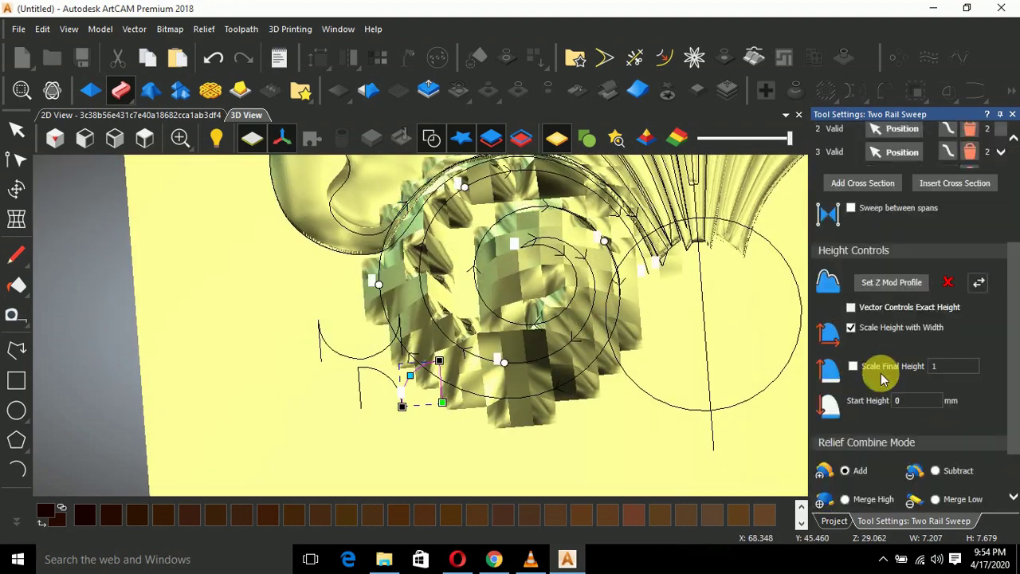
click(850, 327)
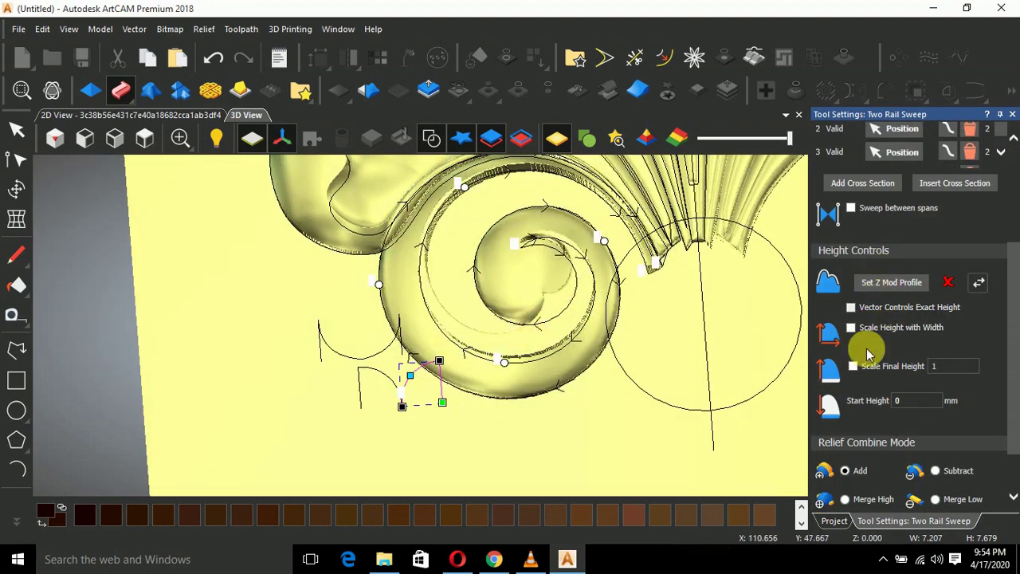
Reposition the two middle cross sections' points along the spiral's inner rail to align them with their outer rail points
scroll(861, 343, up, 3)
scroll(484, 318, down, 1)
scroll(343, 374, down, 4)
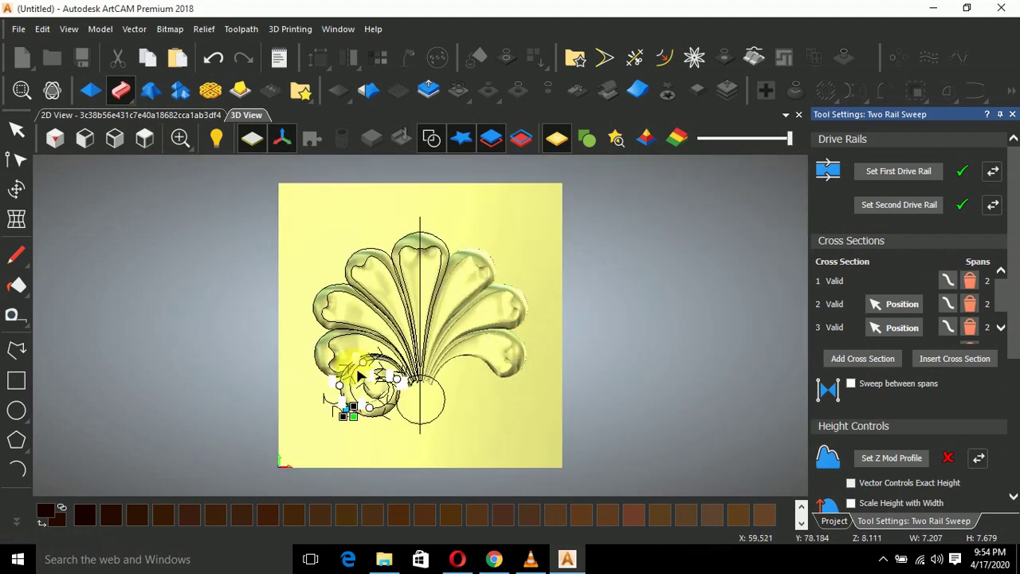
scroll(382, 363, up, 4)
drag(412, 432, 506, 343)
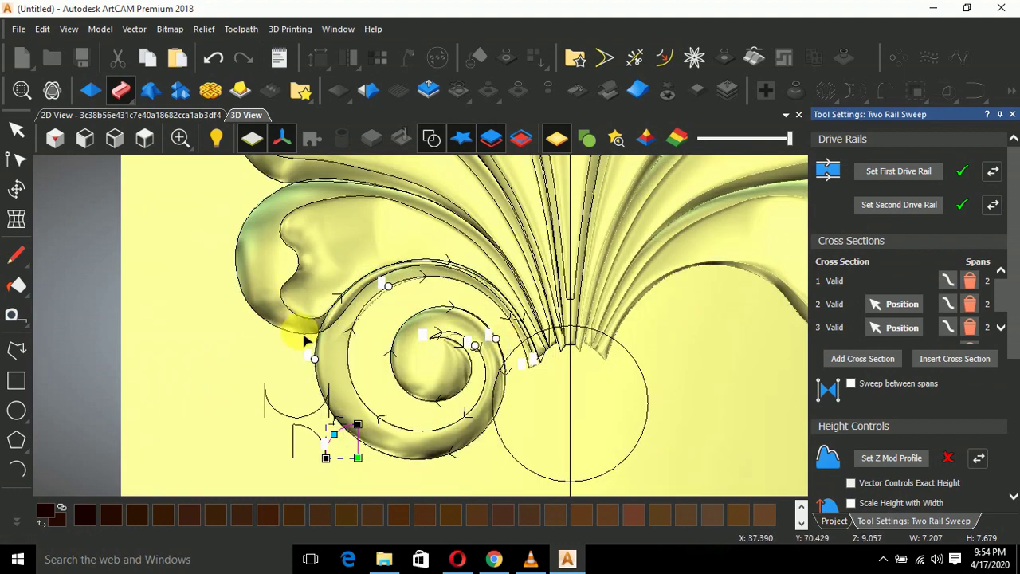
drag(379, 313, 351, 359)
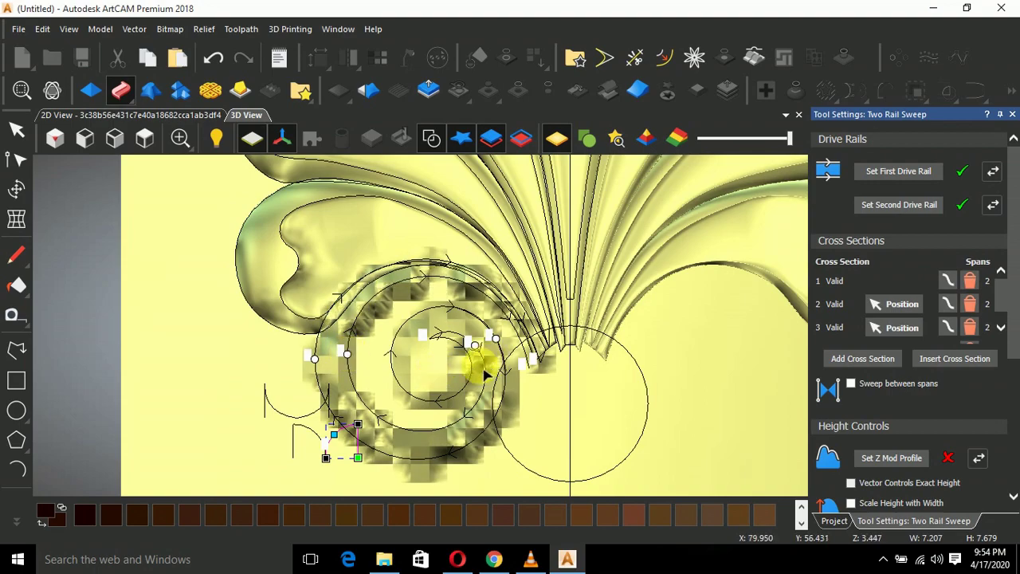
drag(473, 383, 450, 343)
Enable Scale Final Height for the spiral sweep with a value of 15 and choose Merge High
scroll(867, 372, down, 2)
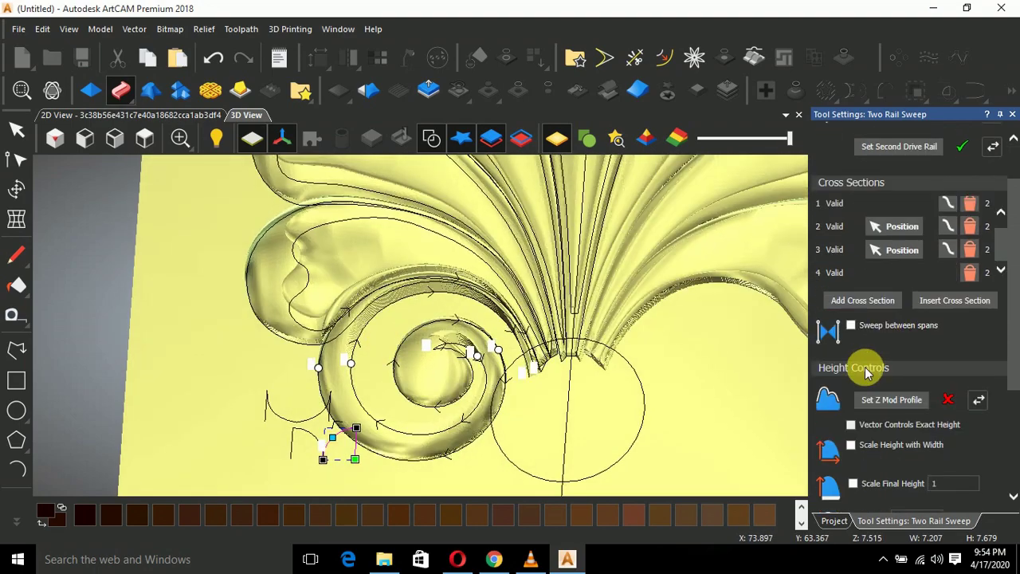
scroll(866, 319, down, 6)
click(853, 307)
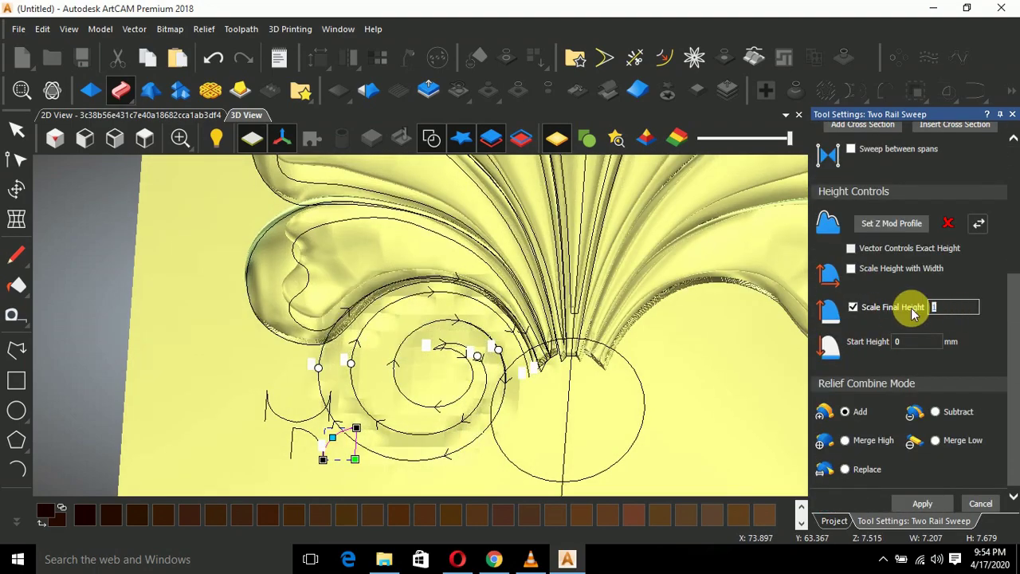
text(5)
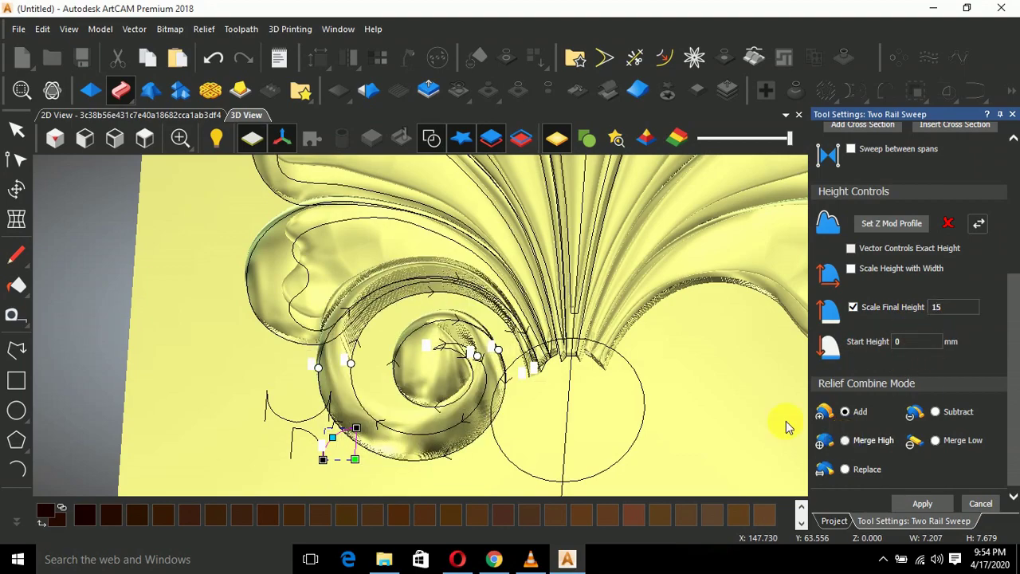
click(845, 440)
Set the spiral sweep's final height to 8, apply it to the relief and close the sweep tool
drag(387, 341, 255, 256)
double_click(965, 312)
text(8)
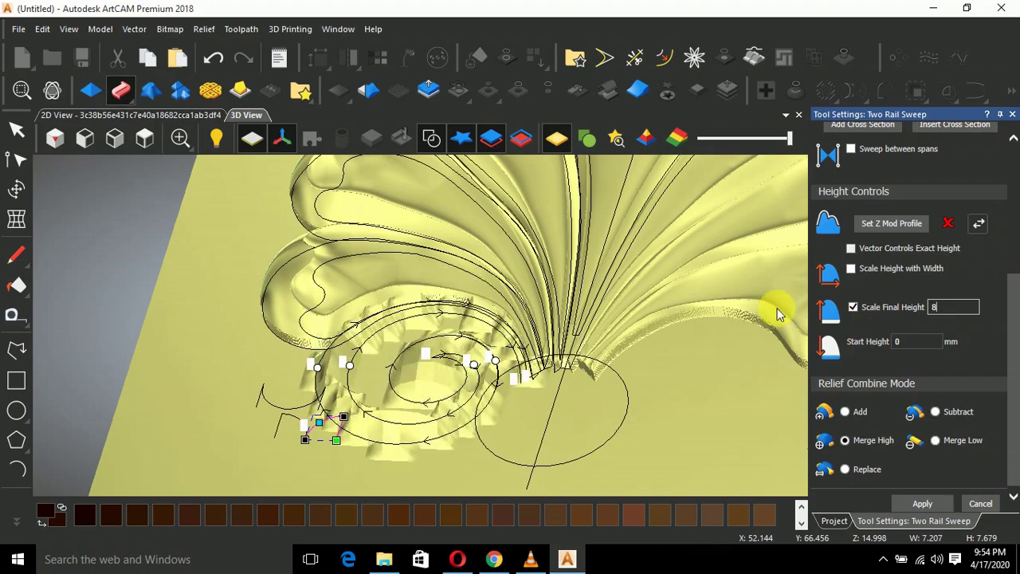
drag(383, 345, 296, 369)
drag(301, 410, 496, 333)
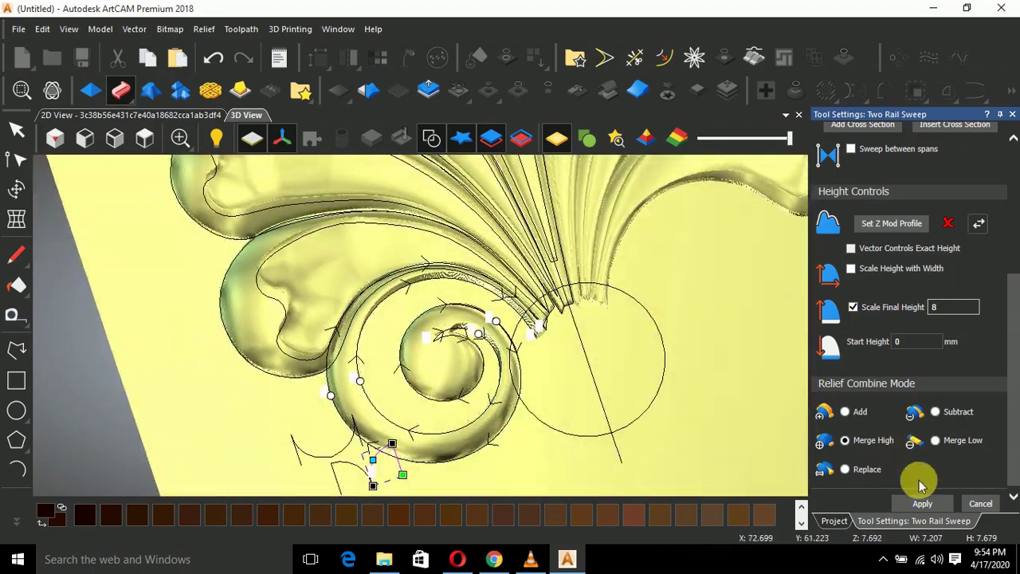
click(916, 503)
click(983, 505)
Cut the spiral's curve in node editing at the top of its inner coil, where the adjoining arc begins
click(144, 138)
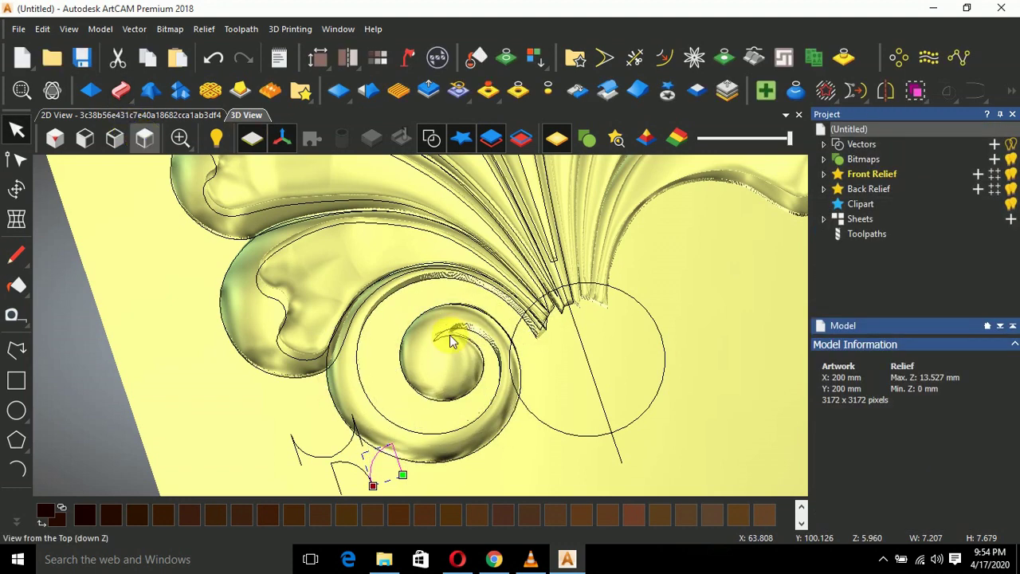
scroll(377, 385, up, 5)
click(515, 420)
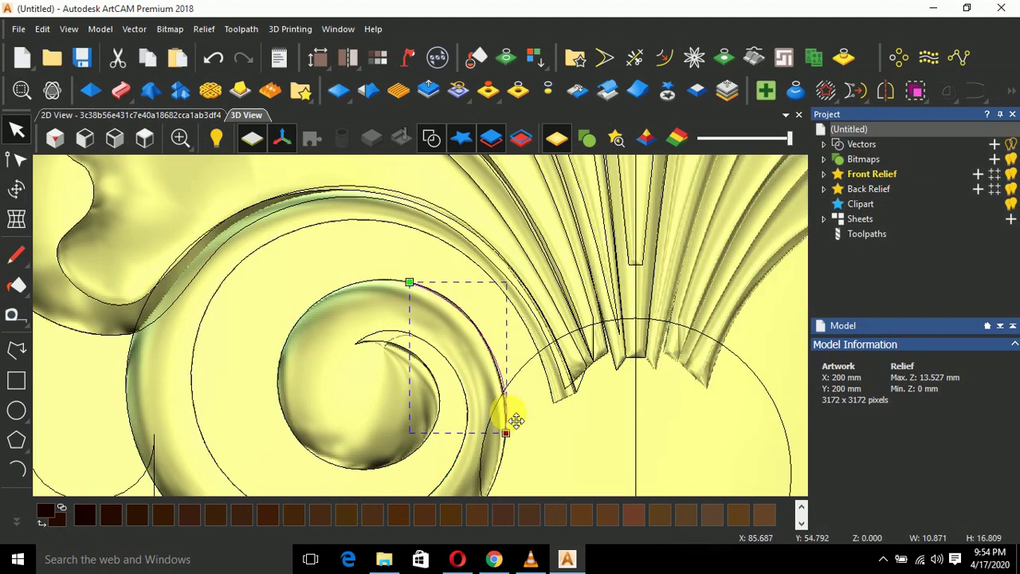
key(n)
scroll(427, 292, up, 3)
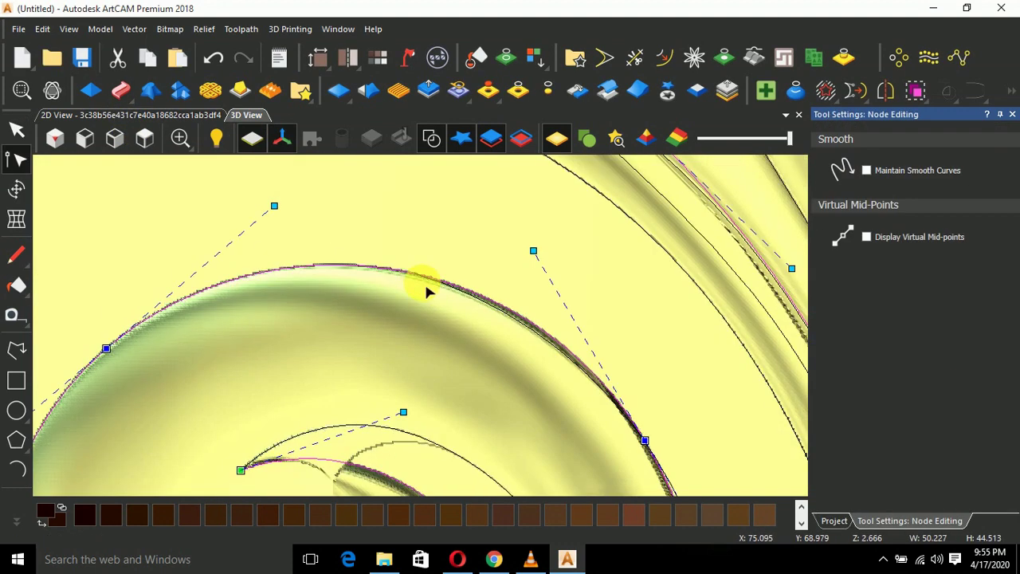
key(c)
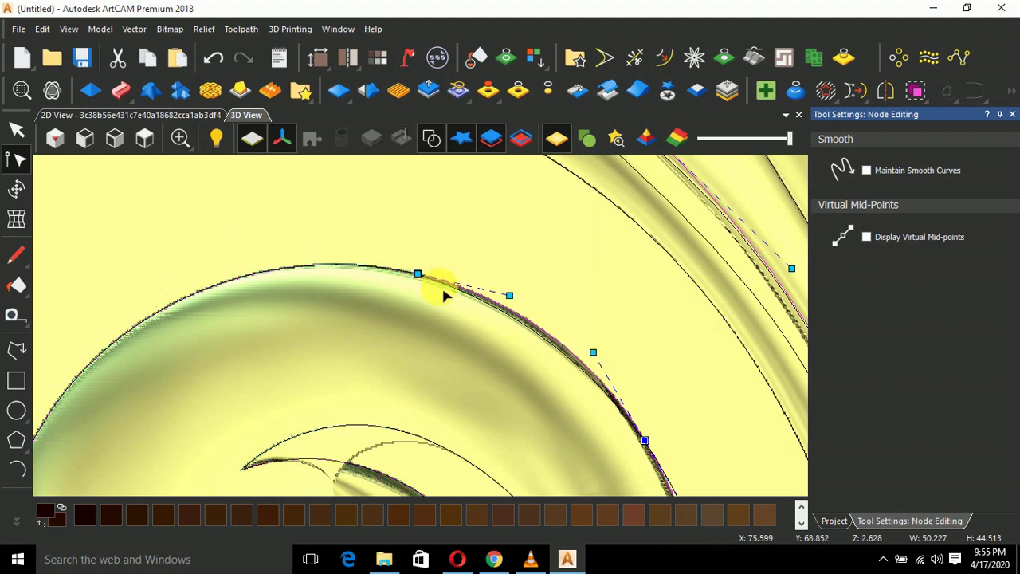
Select the cut inner coil curve together with the adjoining arc and join them at their coincident nodes
click(442, 285)
shift+click(385, 271)
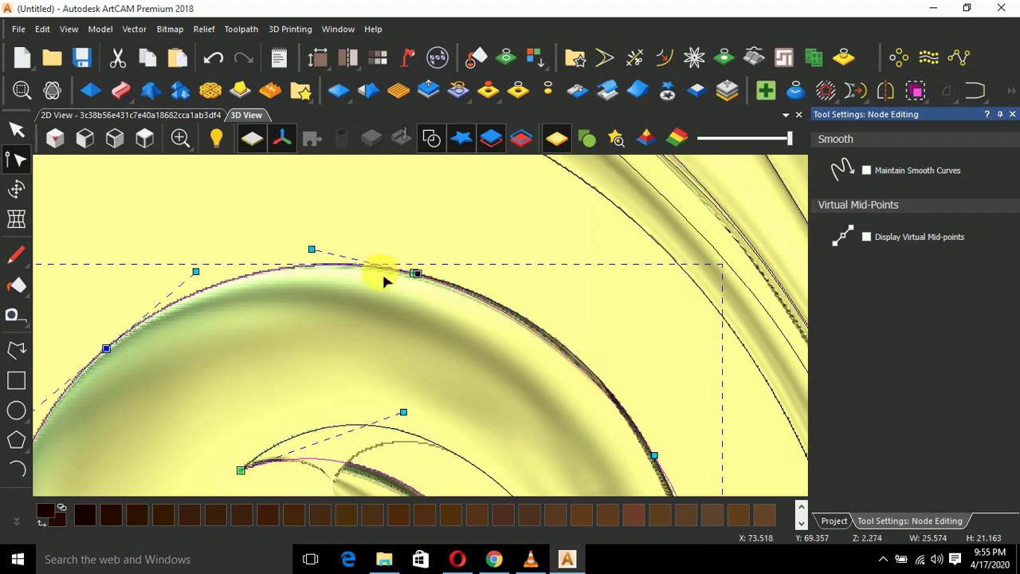
scroll(384, 278, up, 2)
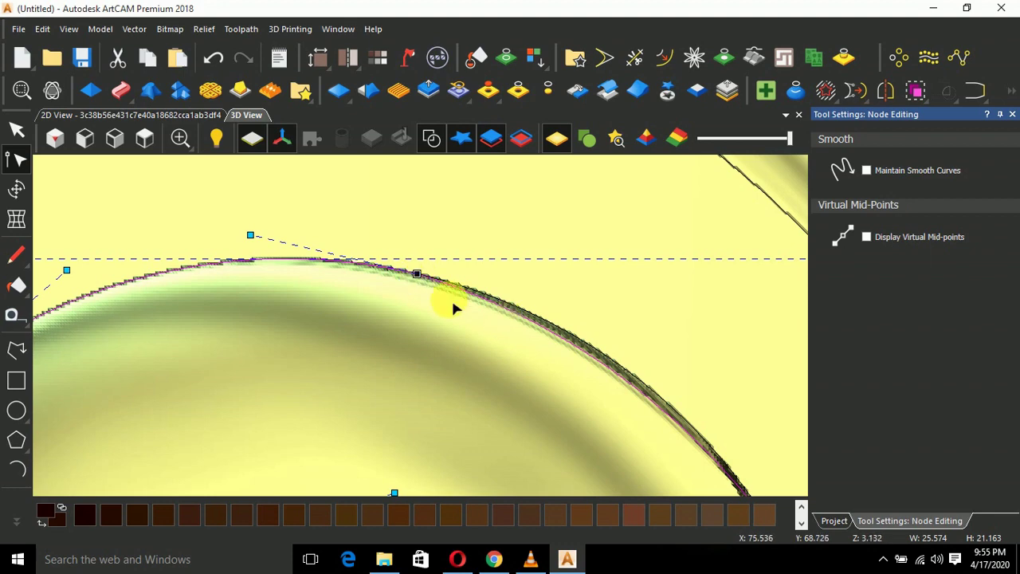
key(n)
key(ctrl+j)
click(764, 295)
click(802, 164)
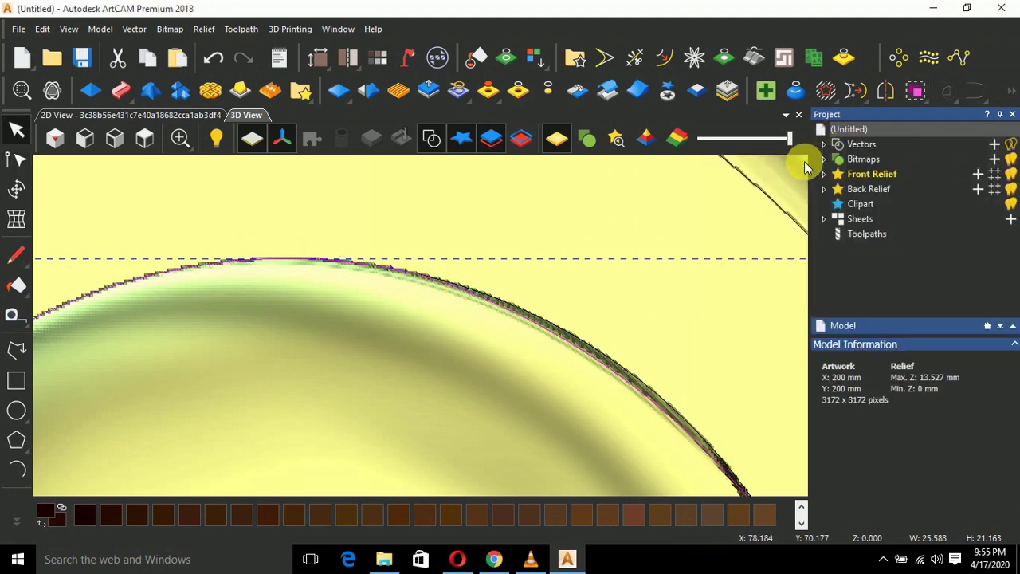
Set up a Two Rail Sweep between the inner spiral rails with the concave arc as cross section, reversing the second rail's direction
scroll(608, 228, down, 3)
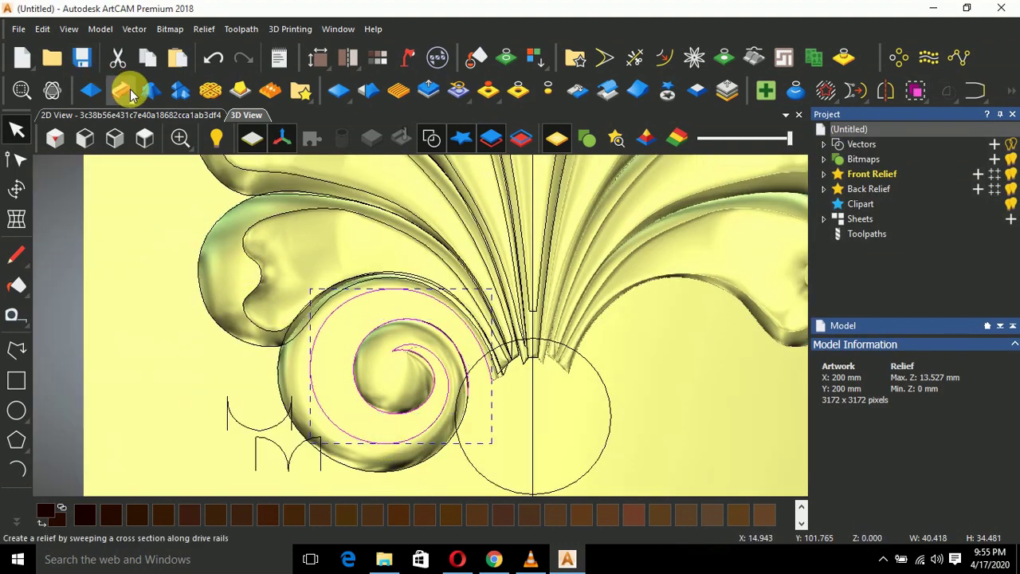
click(131, 94)
click(245, 428)
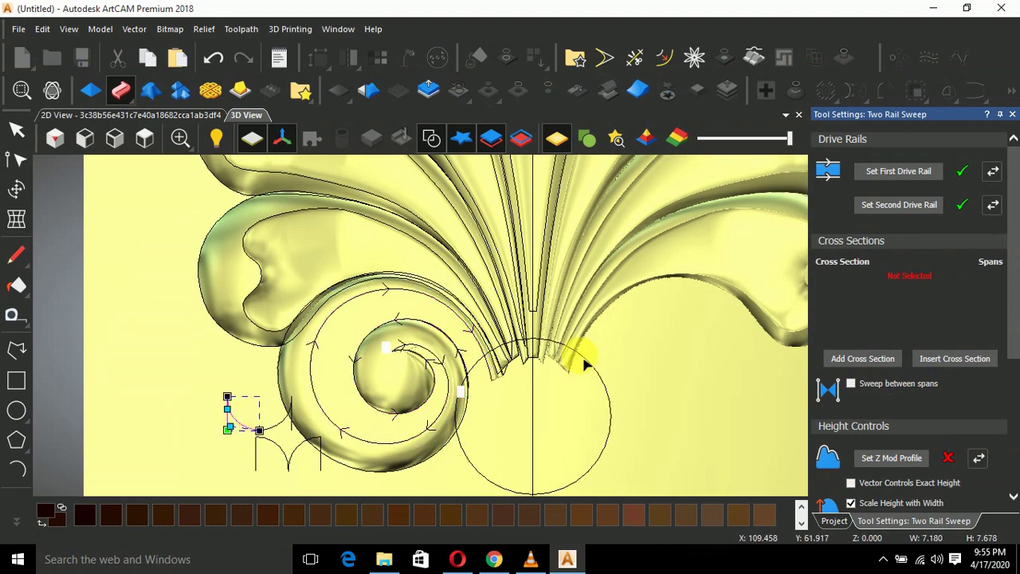
click(996, 205)
drag(417, 406, 349, 388)
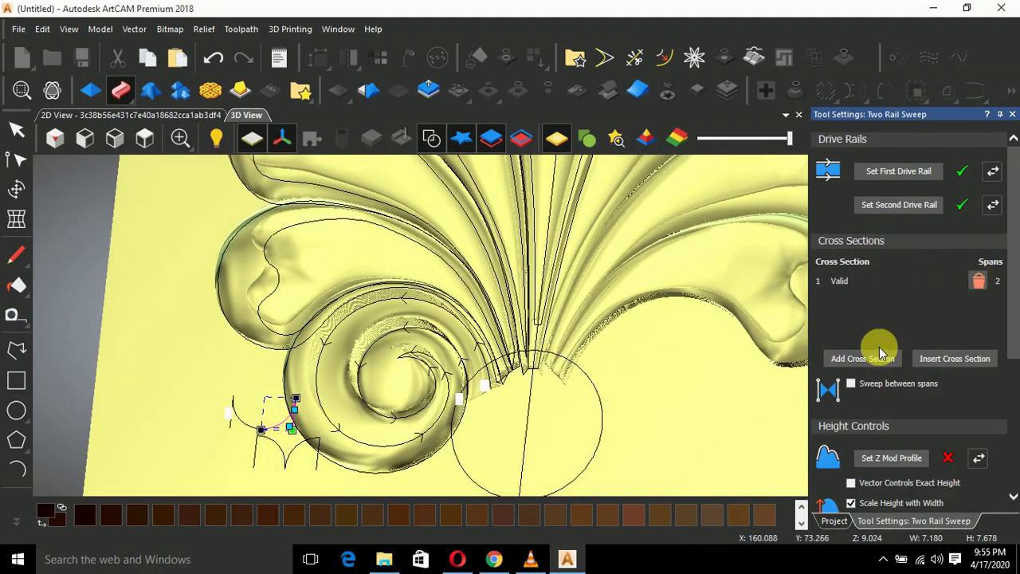
drag(385, 406, 444, 373)
Enable Scale Final Height with a value of 8, choose Merge High, and apply the inner spiral sweep to the relief
scroll(921, 379, down, 1)
scroll(922, 378, down, 4)
click(853, 424)
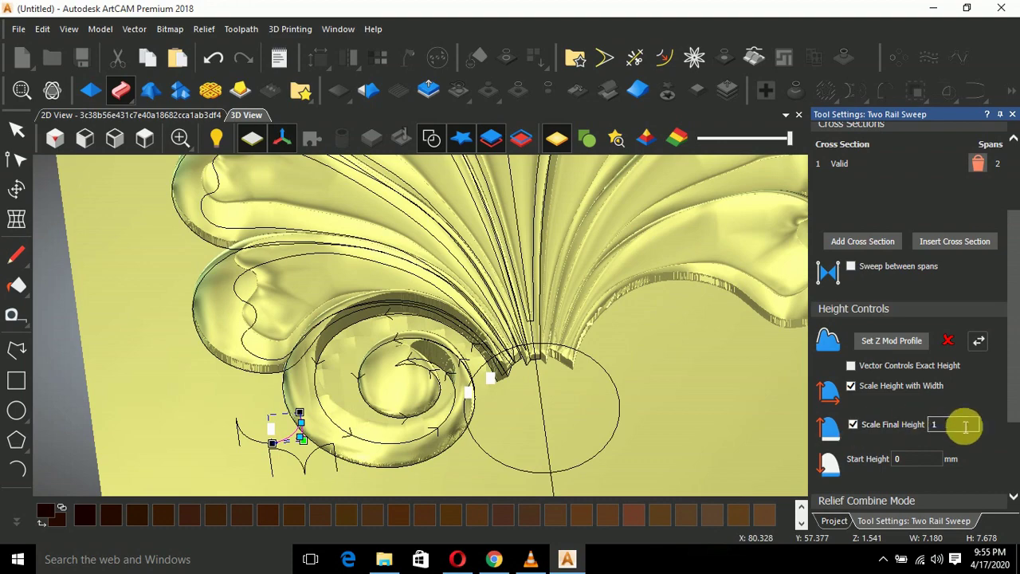
click(941, 425)
text(8)
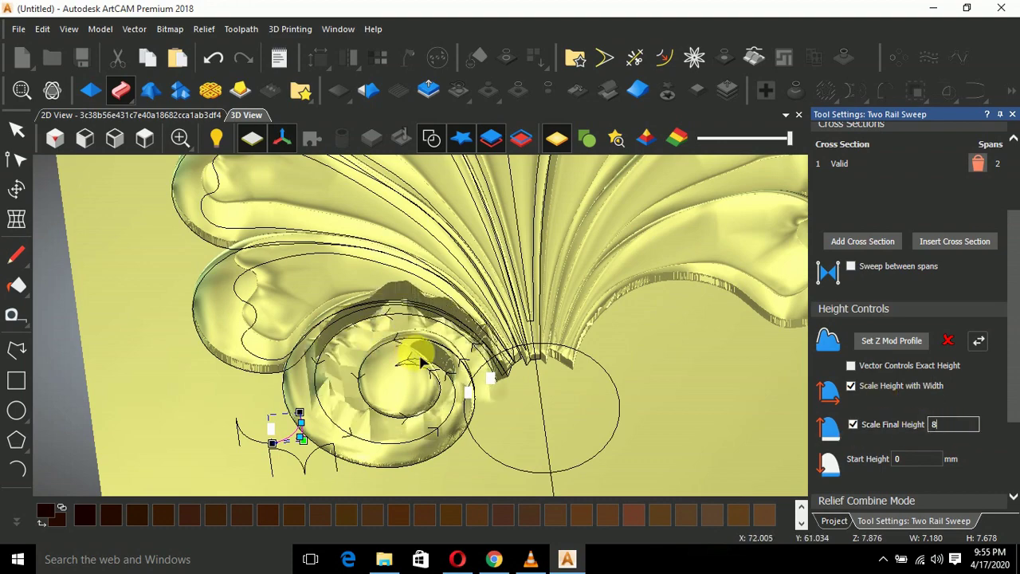
scroll(863, 386, down, 5)
mouse_move(422, 406)
mouse_down()
mouse_move(483, 338)
mouse_move(435, 398)
mouse_up()
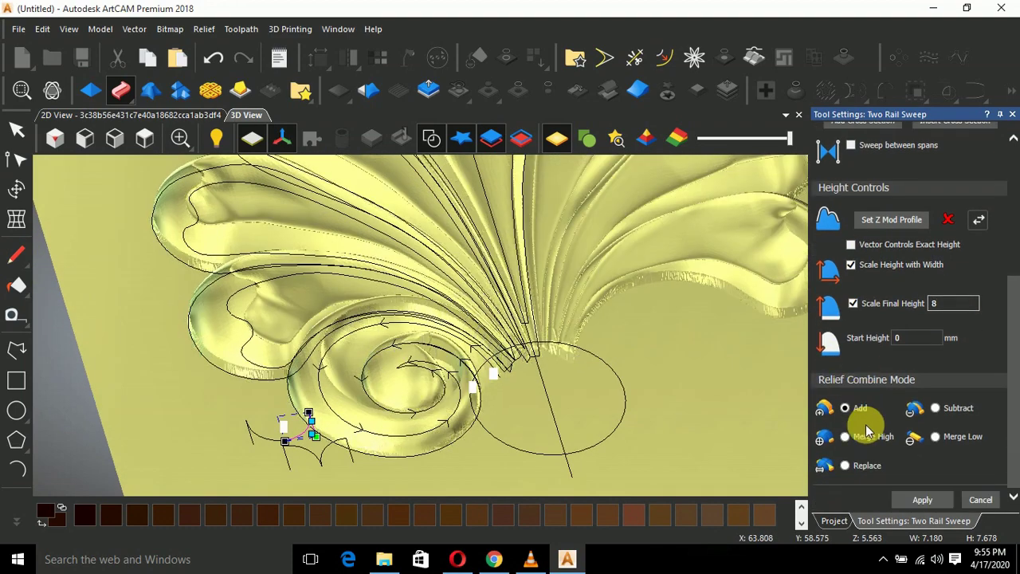
click(846, 436)
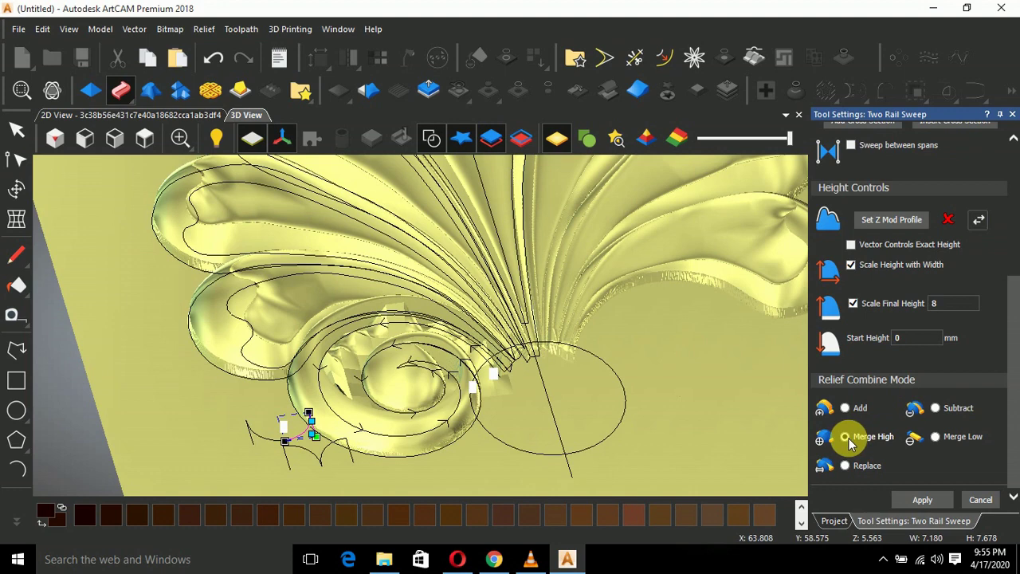
click(925, 501)
click(142, 139)
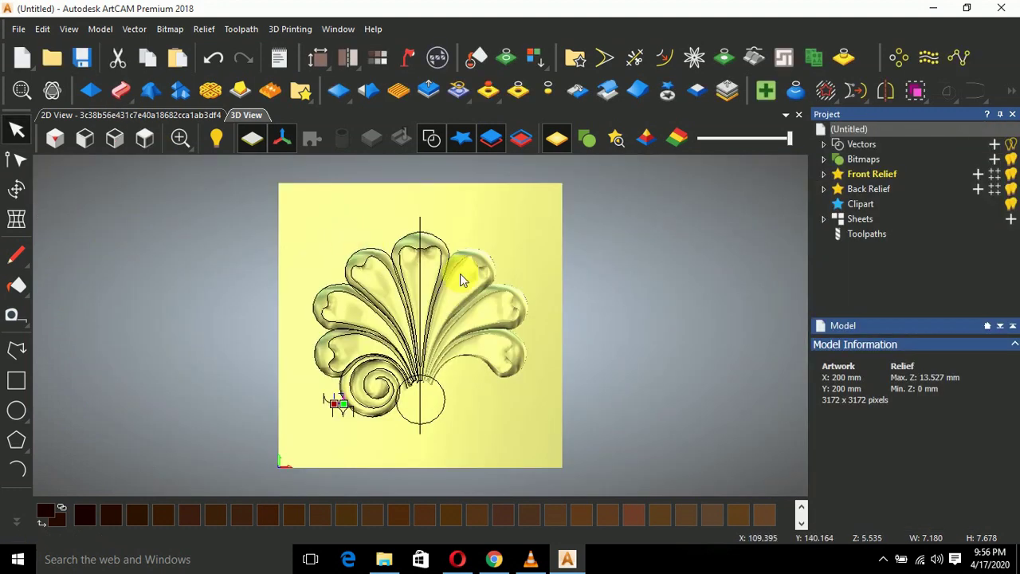
Draw a polyline around the shell's right half and join it with the vertical centre line into a closed vector
click(16, 349)
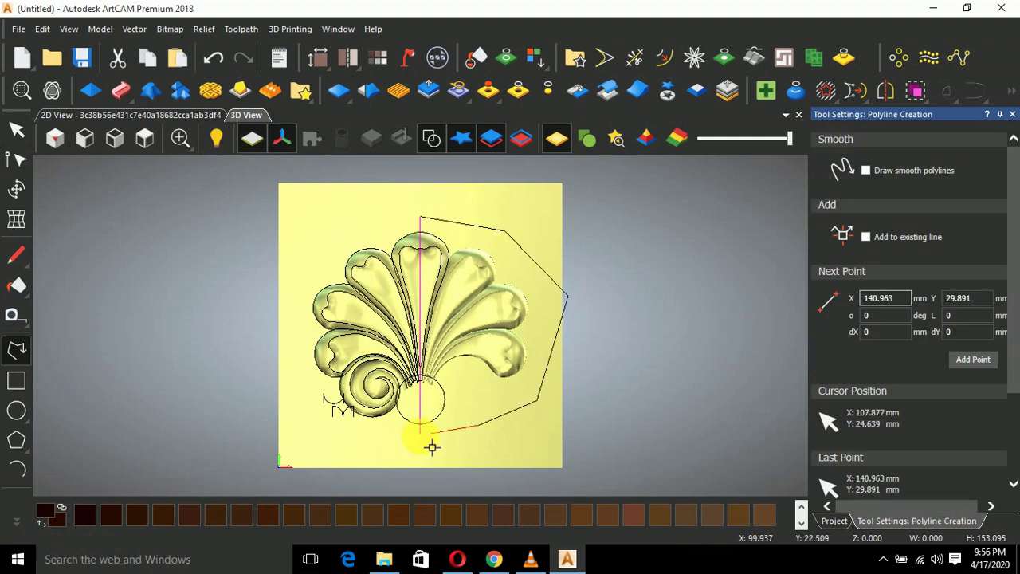
click(421, 435)
right_click(421, 436)
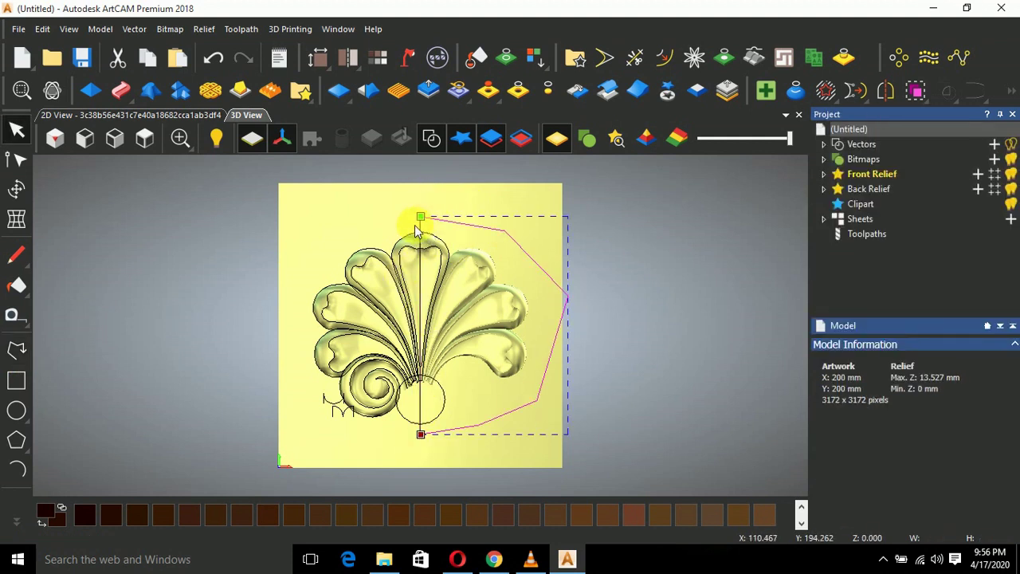
shift+click(414, 225)
key(j)
click(765, 296)
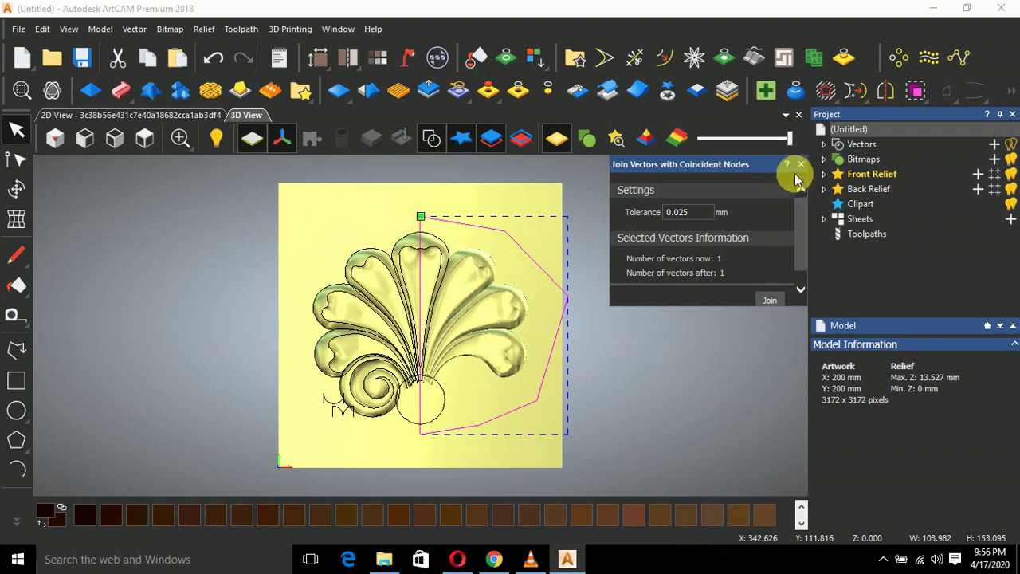
click(801, 165)
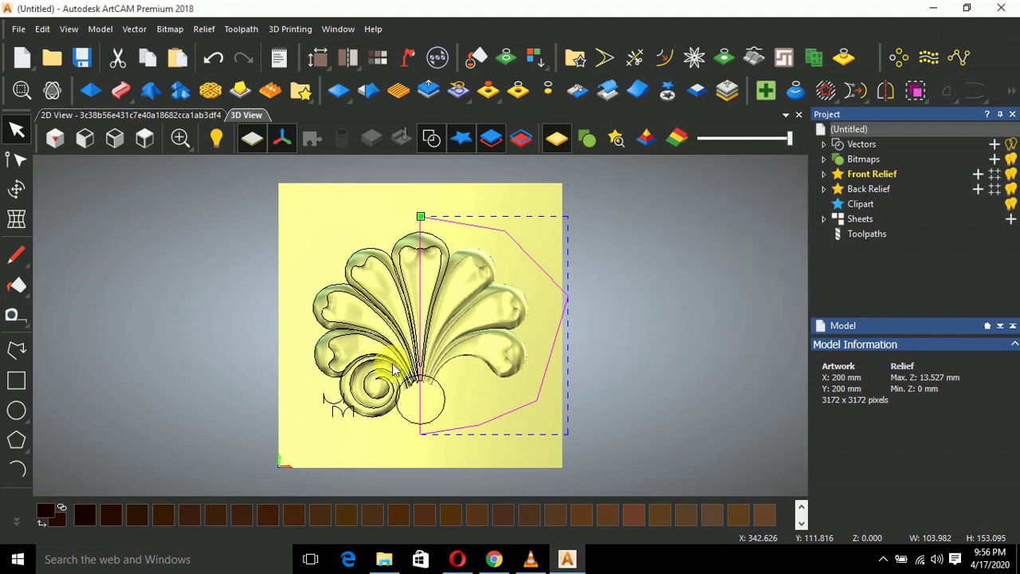
Clear the relief inside the closed polyline on the right half of the shell
click(518, 90)
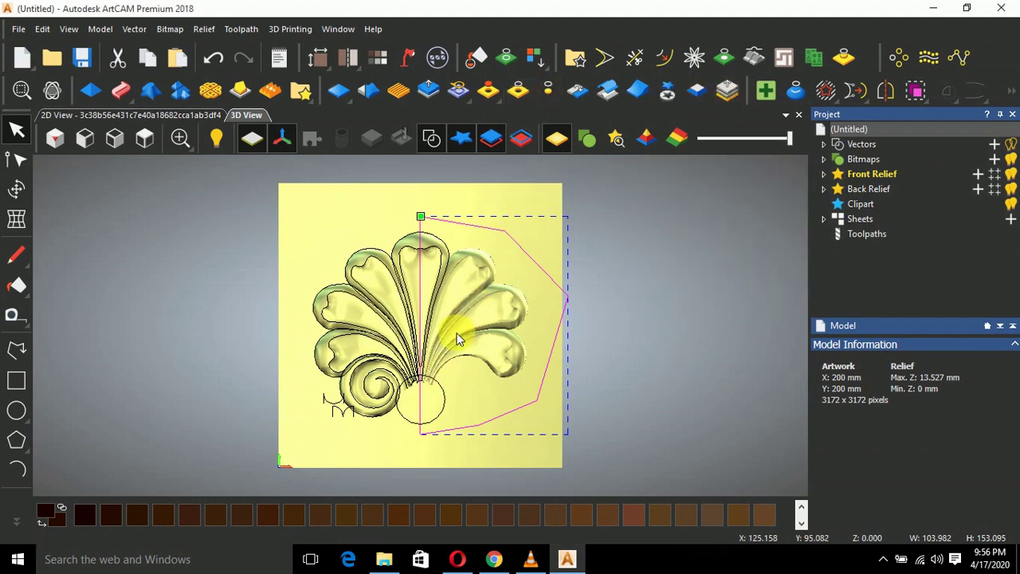
scroll(458, 339, up, 3)
drag(485, 358, 453, 342)
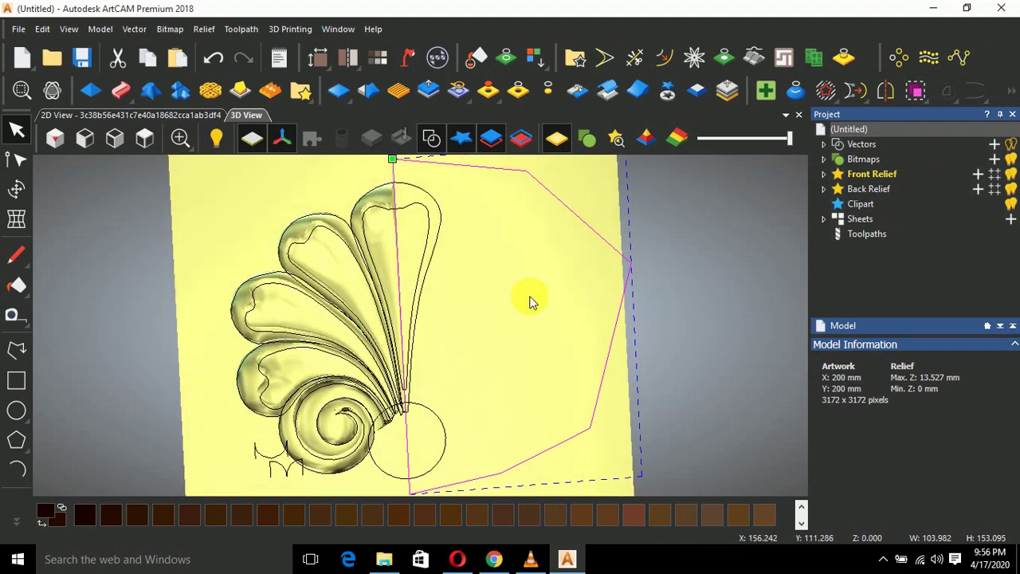
click(144, 138)
Try to turn the left half of the shell relief into a clipart object, and undo the attempt
click(668, 90)
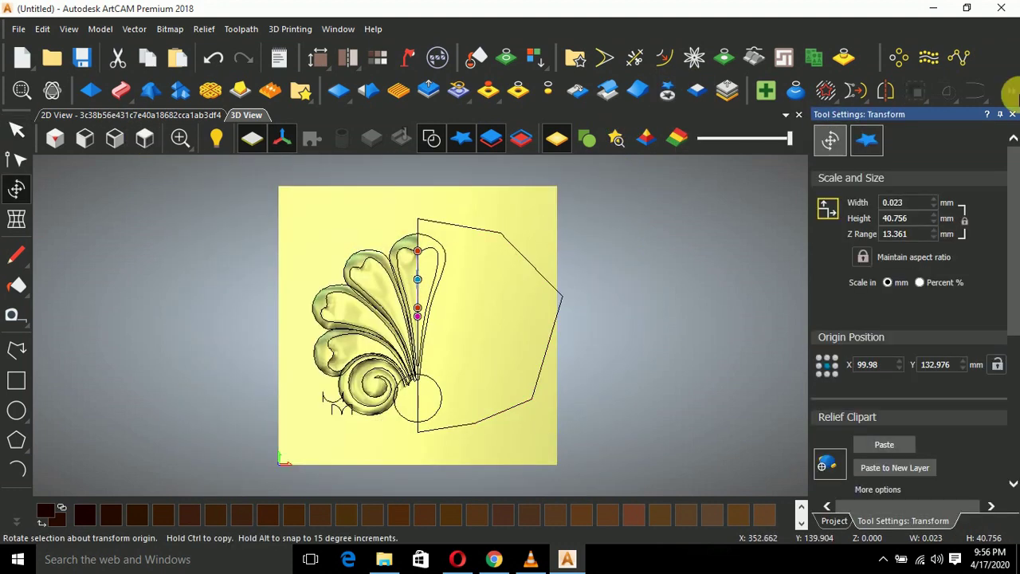
click(1012, 114)
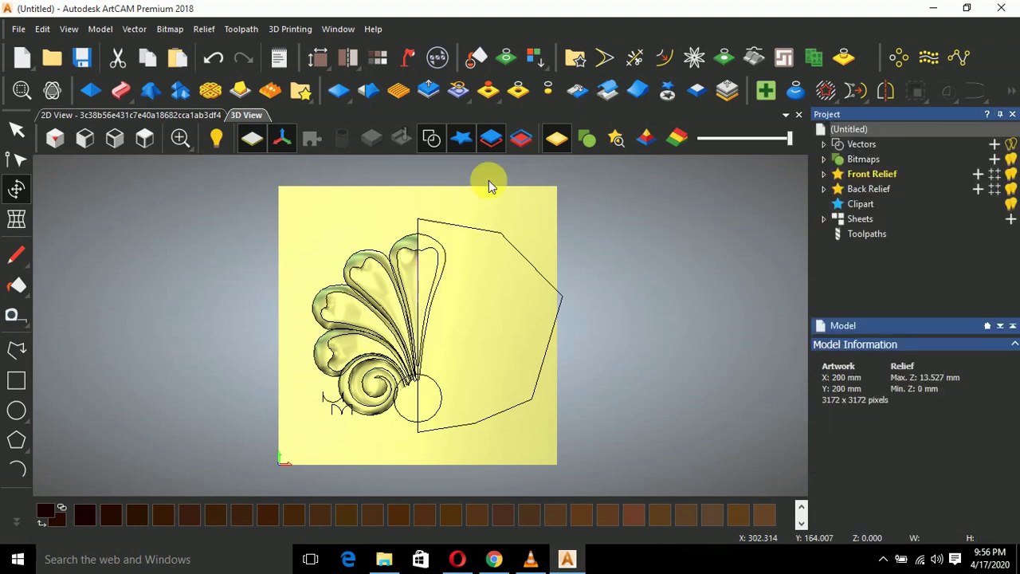
key(ctrl+a)
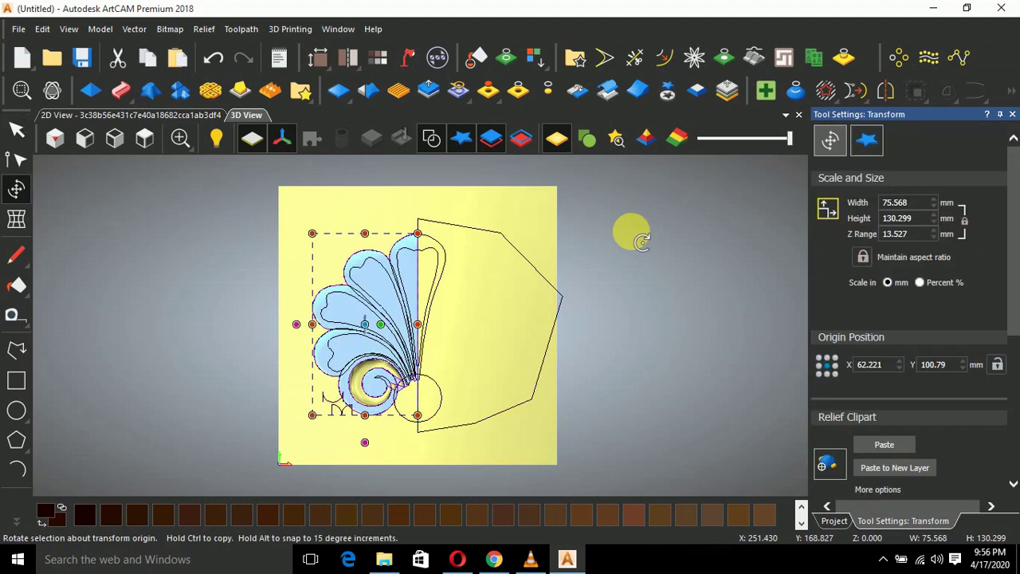
click(1011, 115)
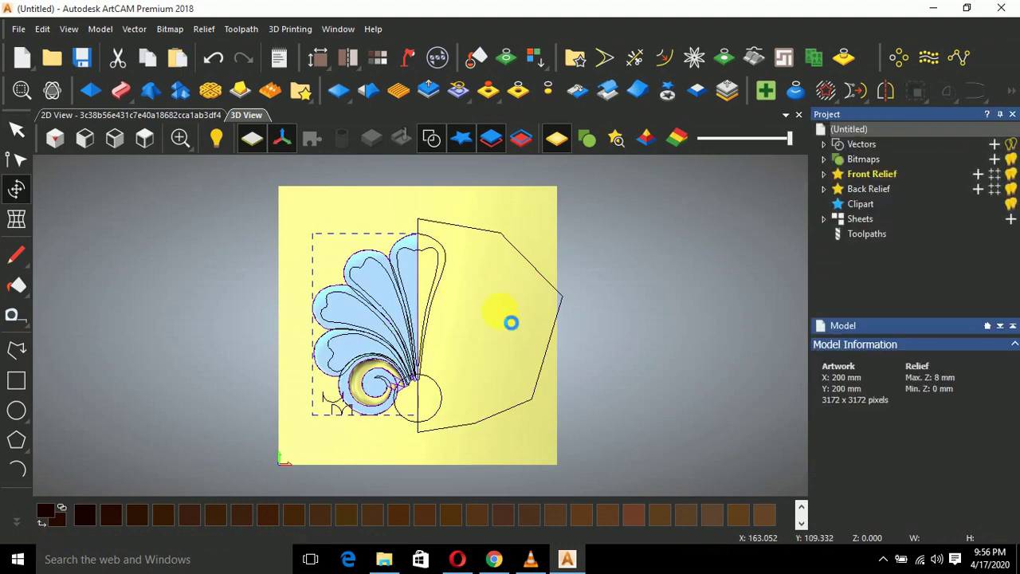
key(ctrl+z)
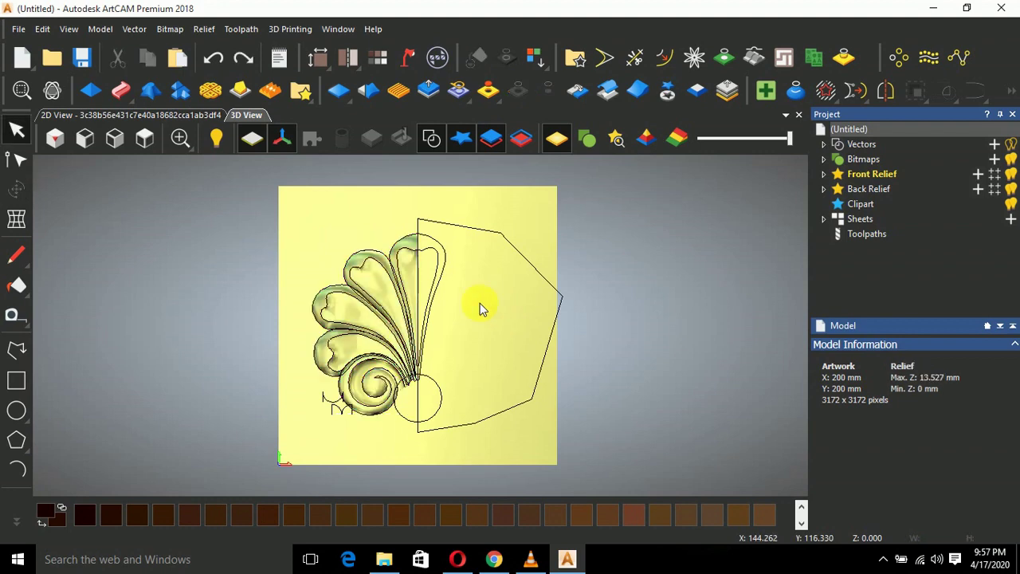
scroll(416, 335, down, 3)
scroll(419, 342, up, 3)
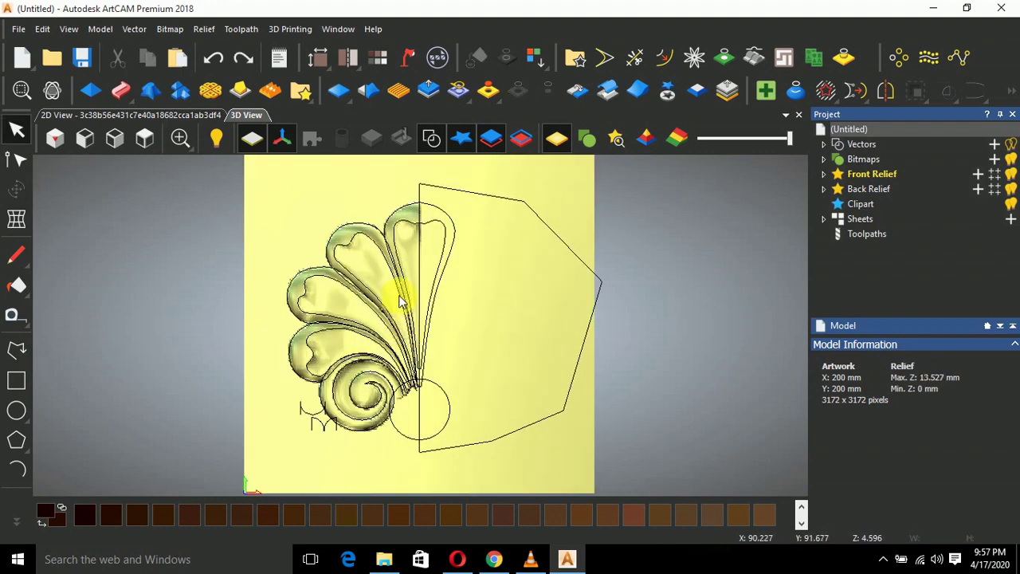
Turn the left shell half, including the scroll, into clipart and mirror a copy horizontally to the right
click(668, 88)
click(311, 400)
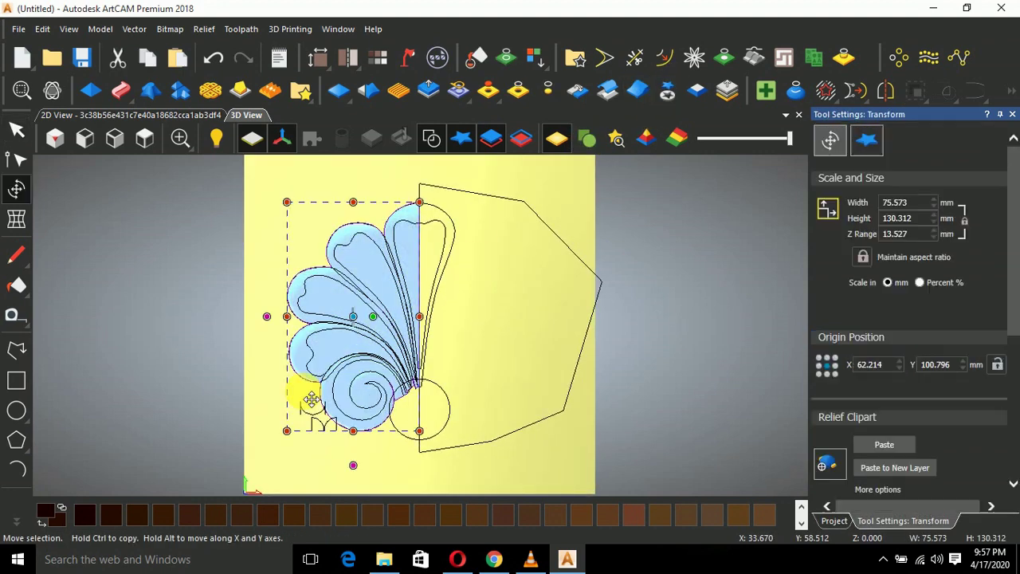
click(885, 90)
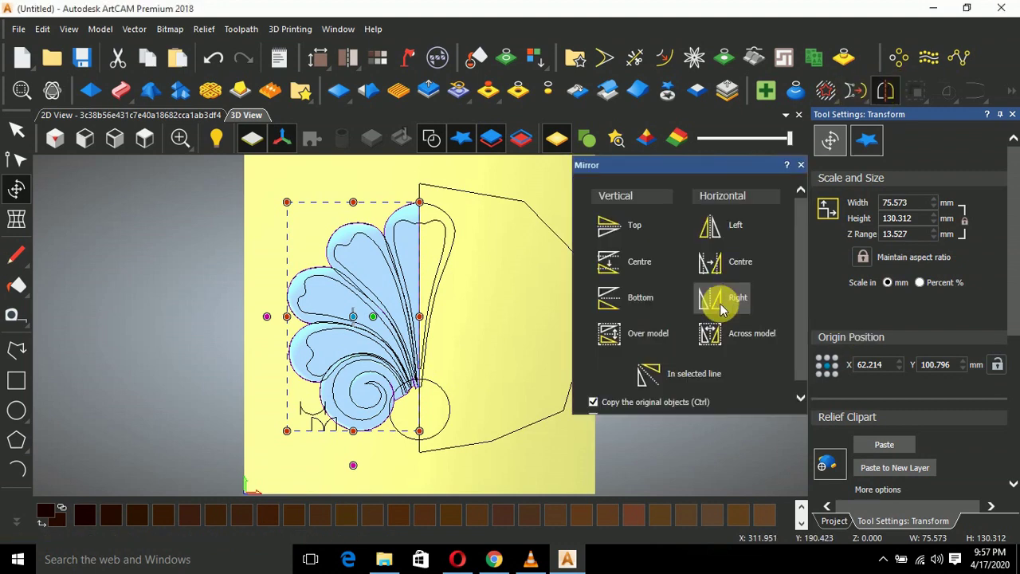
click(722, 309)
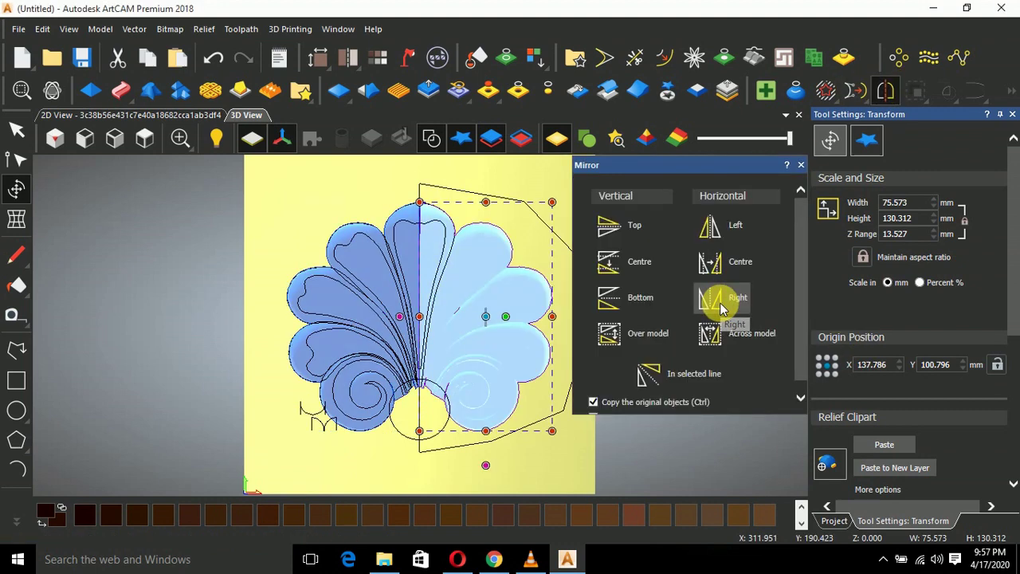
click(800, 165)
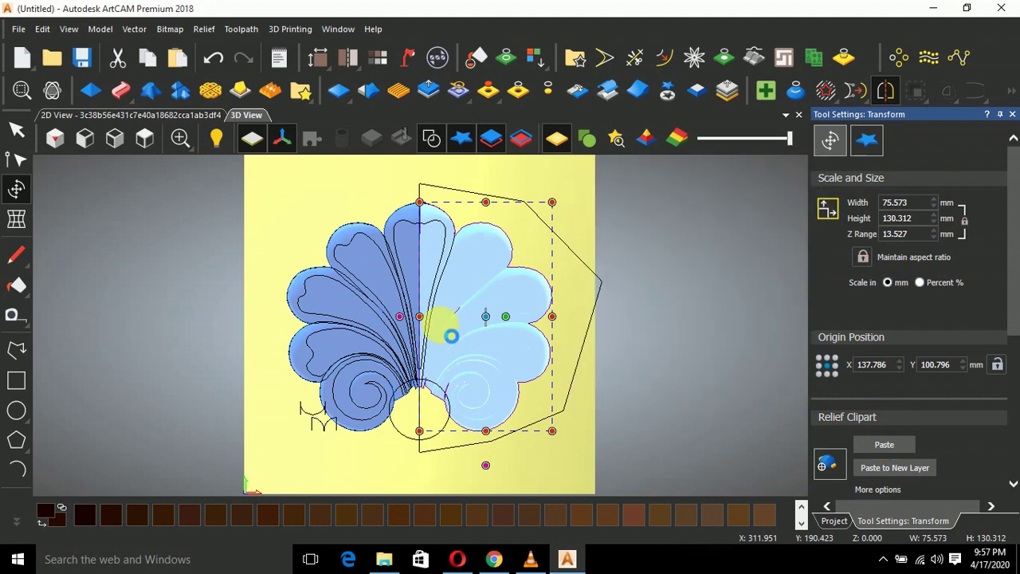
click(452, 336)
click(613, 319)
scroll(578, 266, down, 2)
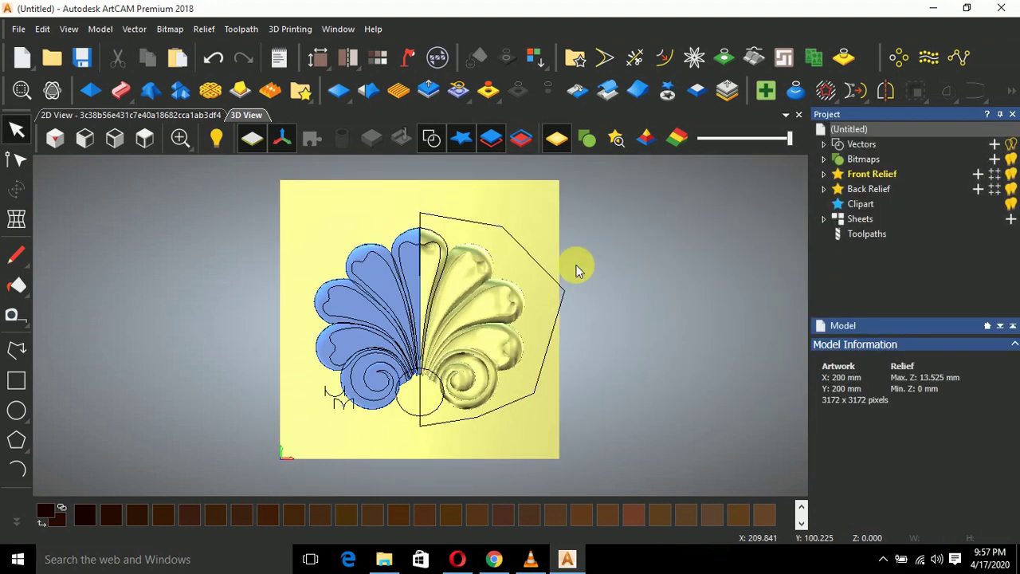
Select the remaining left clipart half with all vectors and merge it back into the front relief through the Transform tool
drag(590, 196, 267, 412)
click(19, 195)
click(19, 194)
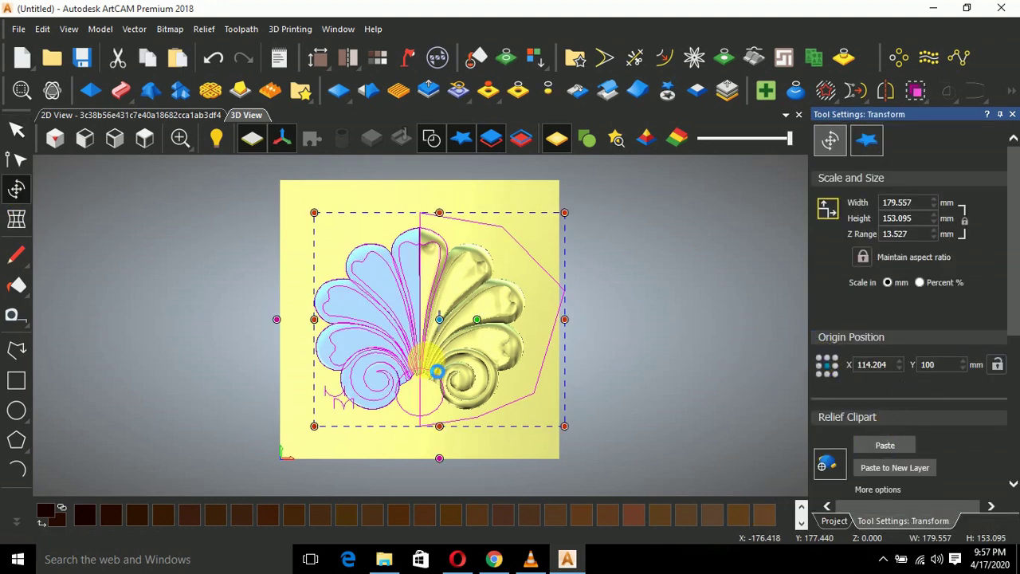
click(1012, 114)
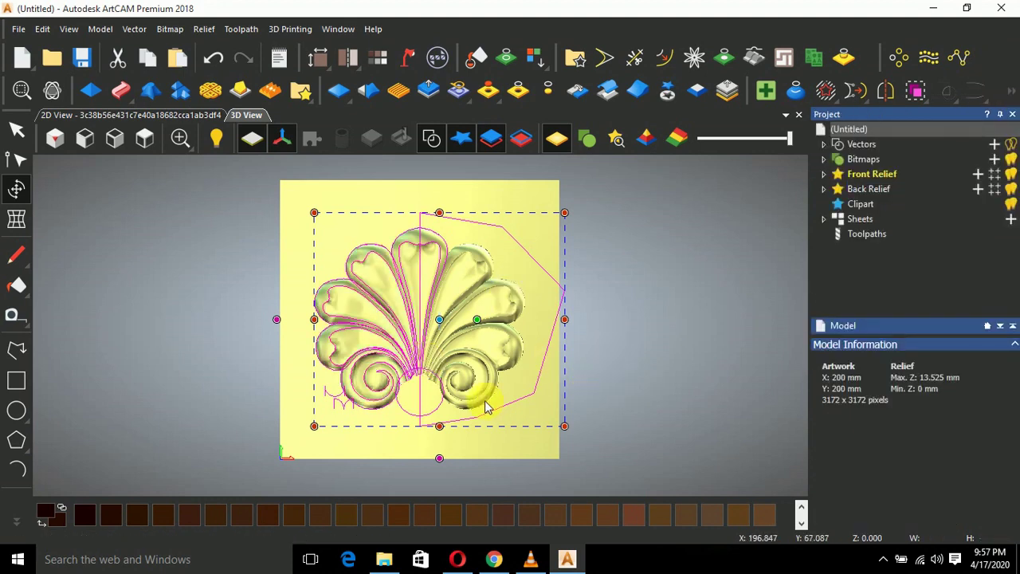
Open the central base circle in the Shape Editor and give it a round profile with an angle of 50
scroll(407, 408, up, 3)
click(377, 430)
click(376, 427)
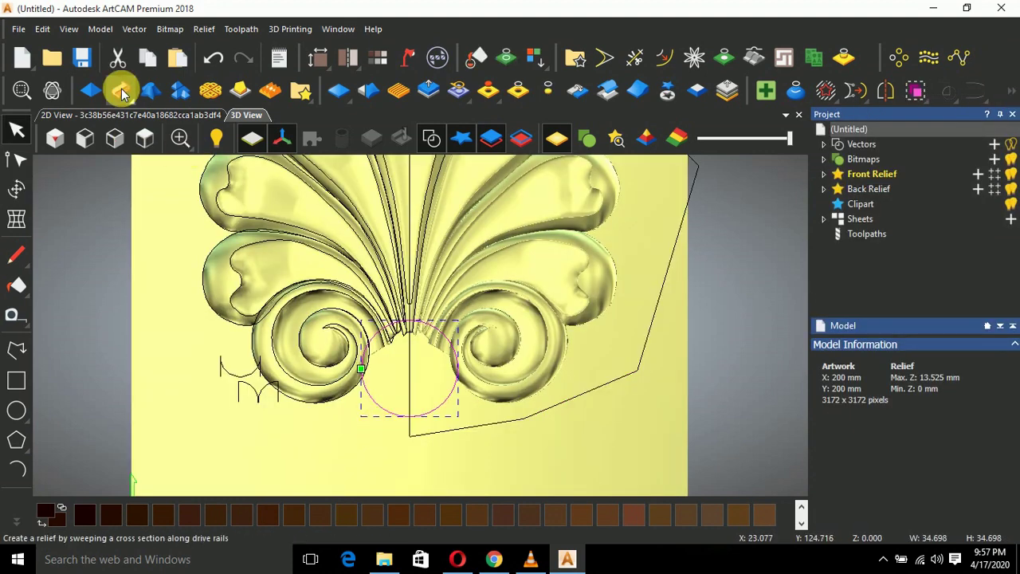
click(90, 90)
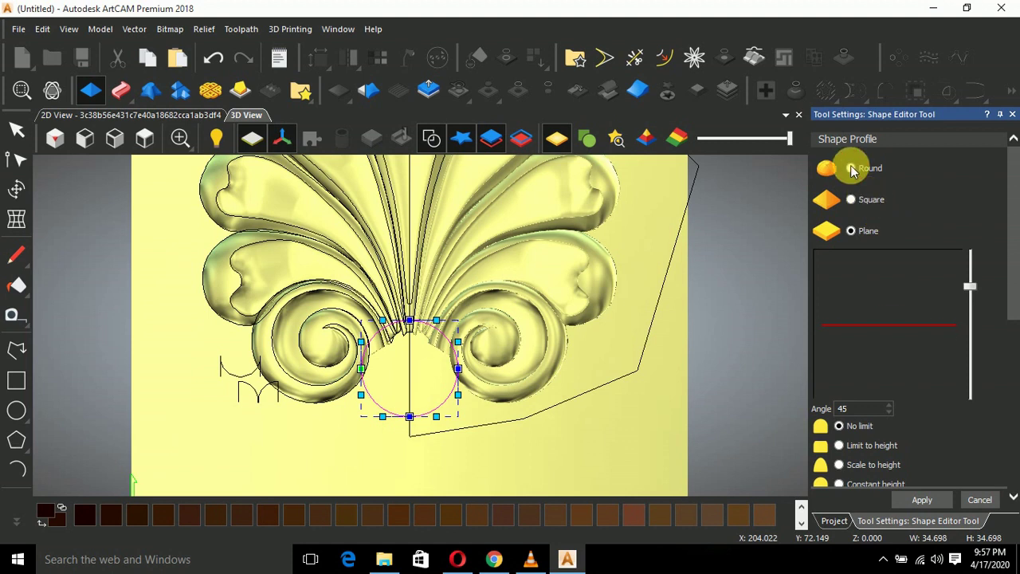
click(851, 169)
drag(973, 284, 974, 273)
Scale the circle's dome to a height of 6 mm with a 2 mm start height, combining it as Merge High
scroll(911, 314, down, 5)
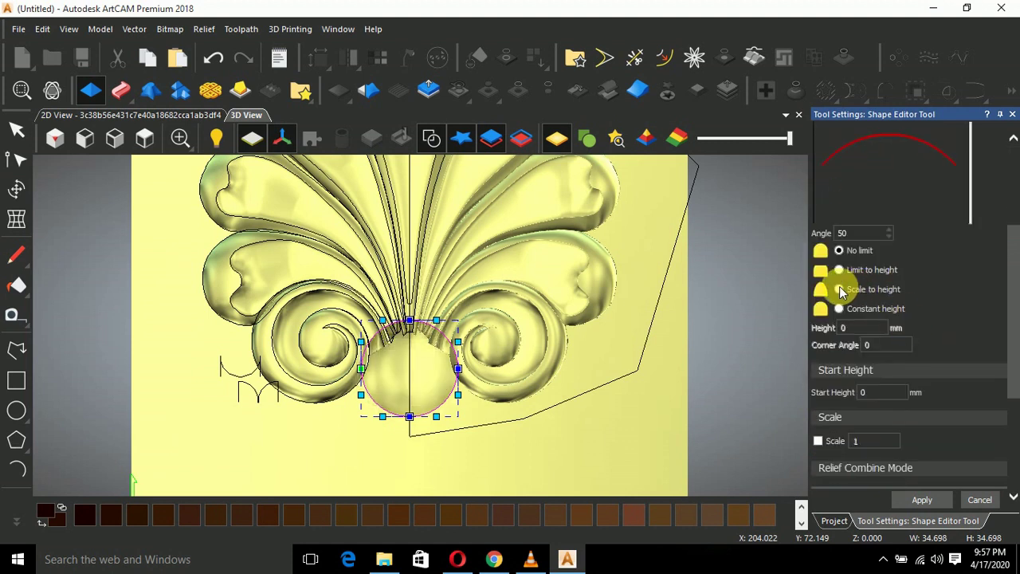
click(839, 290)
click(853, 328)
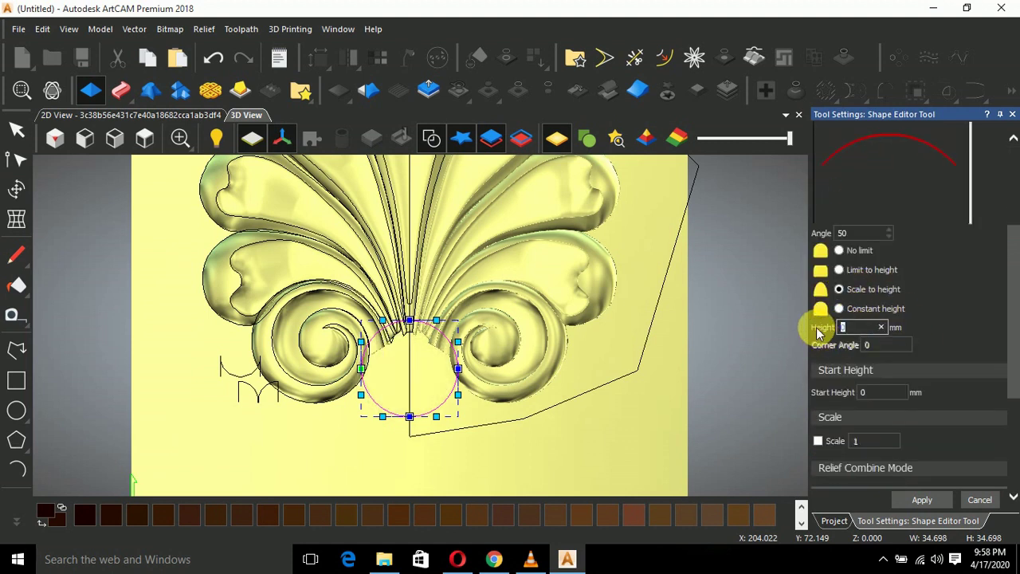
text(6)
key(Tab)
click(869, 392)
text(2)
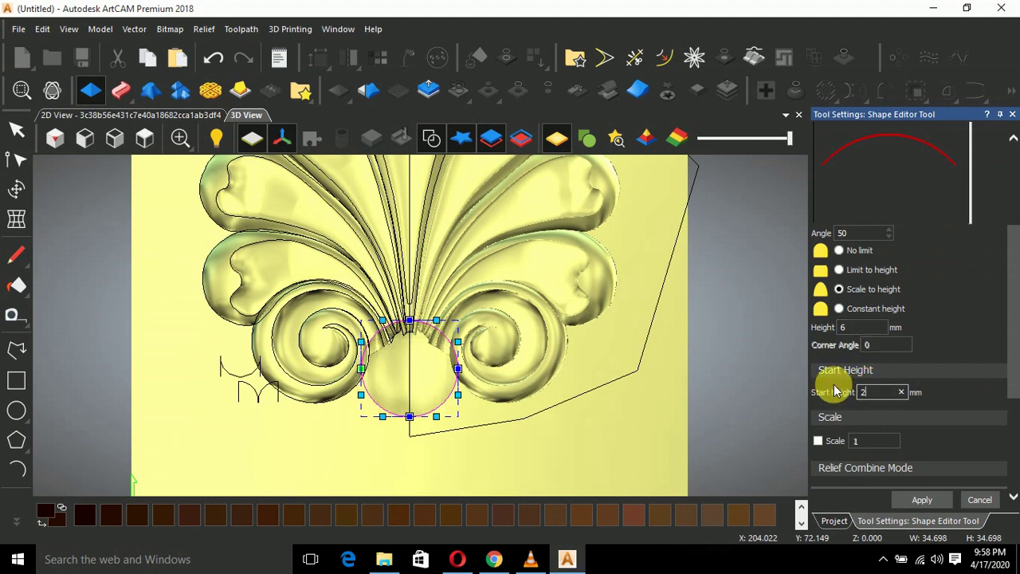
scroll(909, 422, down, 3)
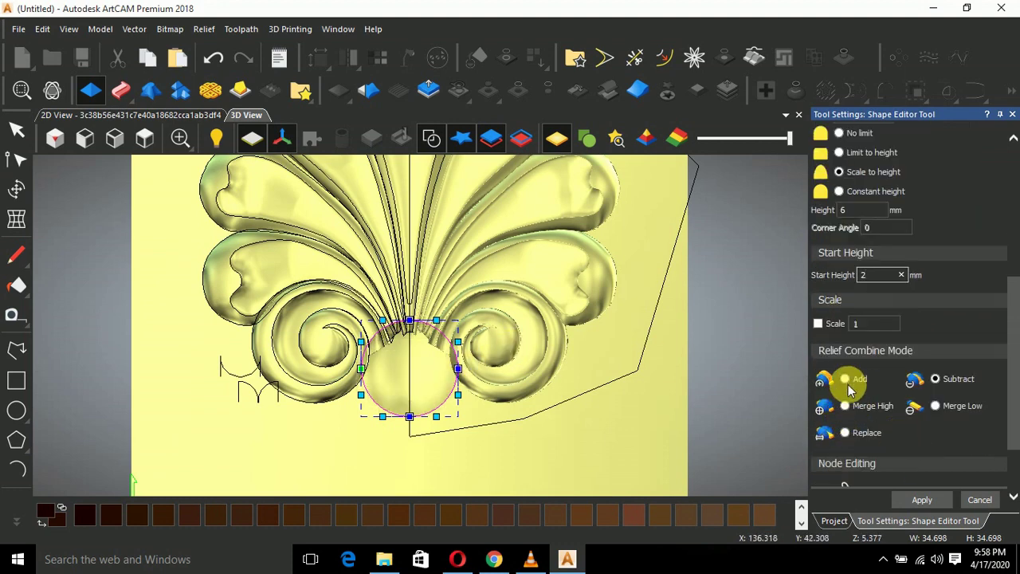
click(845, 405)
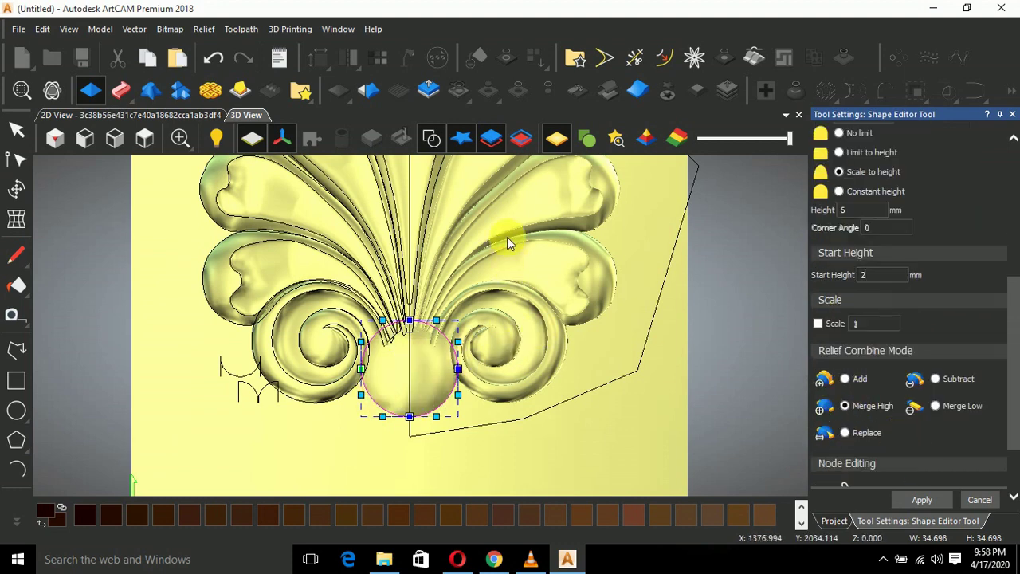
Set the dome's height to 10 mm, apply the shape to the relief and close the Shape Editor
drag(509, 241, 340, 332)
scroll(882, 331, up, 1)
drag(855, 269, 833, 275)
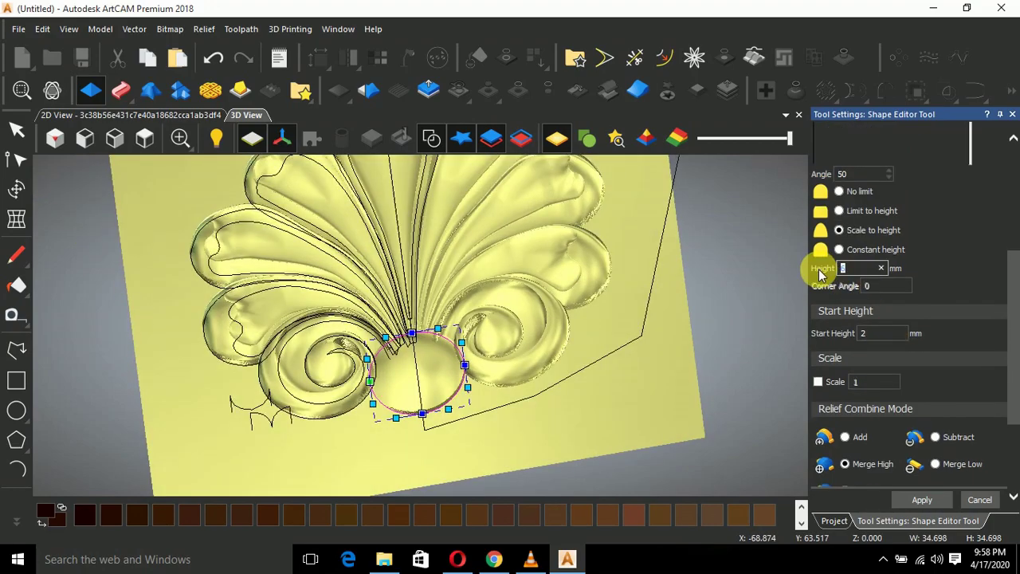
scroll(386, 398, up, 3)
drag(386, 399, 537, 335)
click(853, 268)
text(10)
click(933, 496)
click(983, 507)
Hide the vectors and examine the whole shell relief, including the petals, scrolls and base dome, from several angles
scroll(605, 336, down, 3)
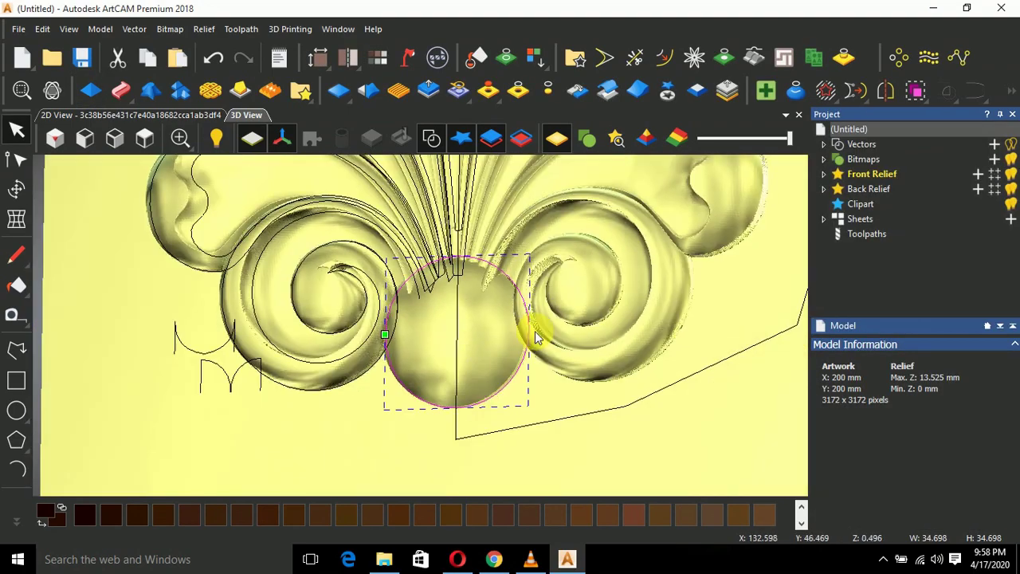
scroll(538, 335, down, 5)
click(431, 138)
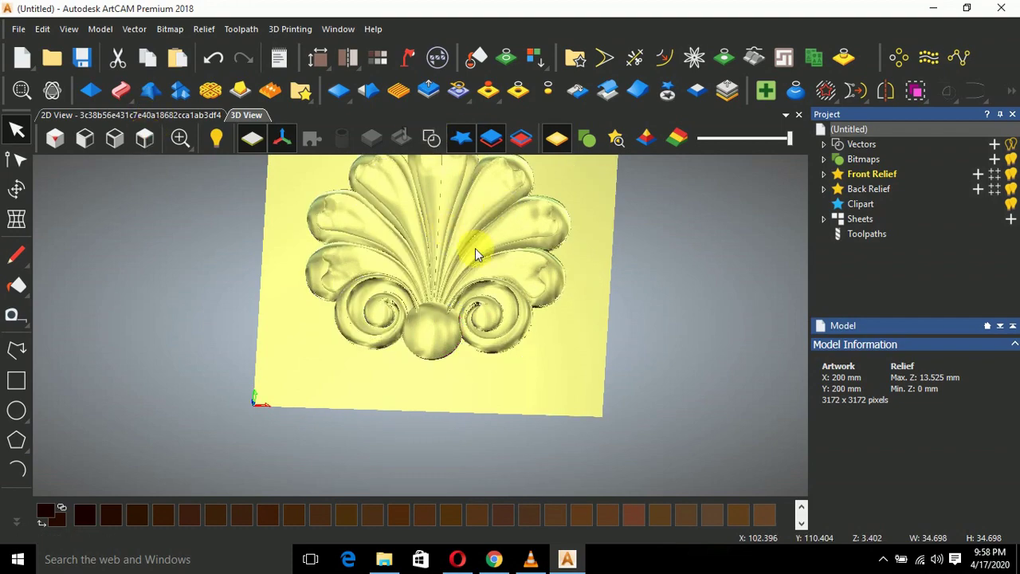
drag(475, 248, 494, 275)
scroll(458, 251, down, 4)
scroll(390, 280, up, 4)
scroll(582, 260, up, 2)
drag(583, 260, 410, 266)
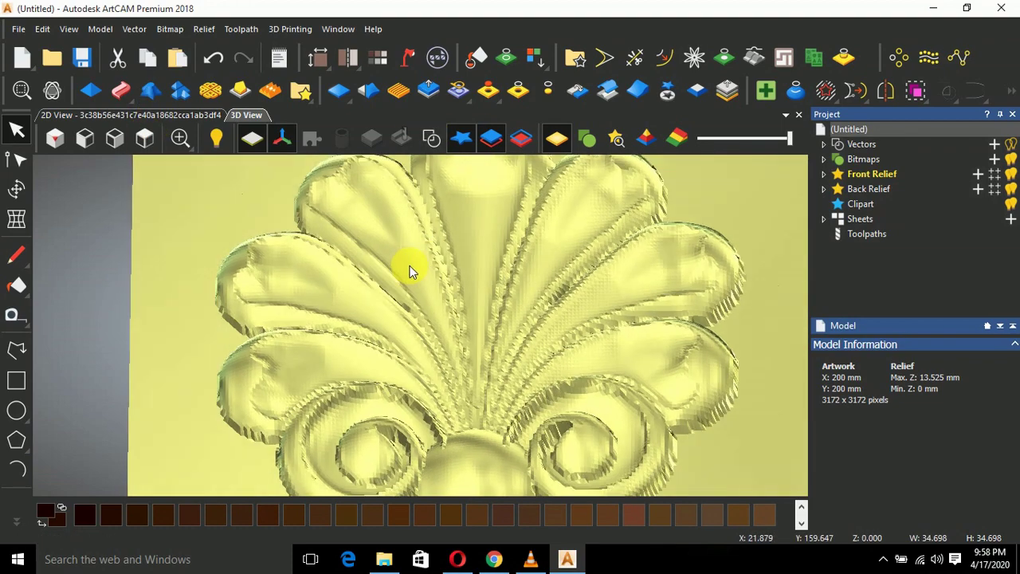
scroll(427, 259, down, 3)
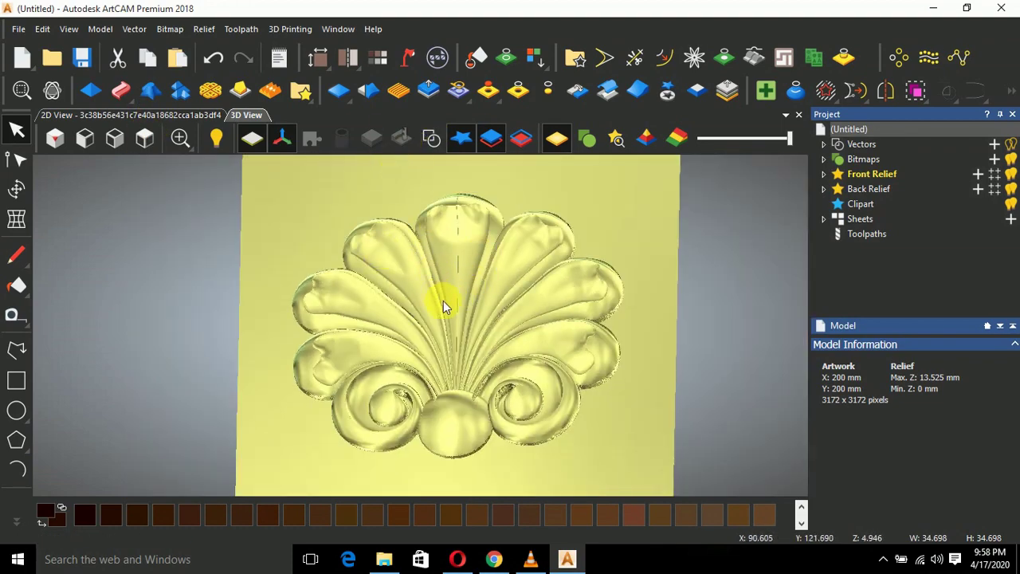
drag(443, 300, 473, 326)
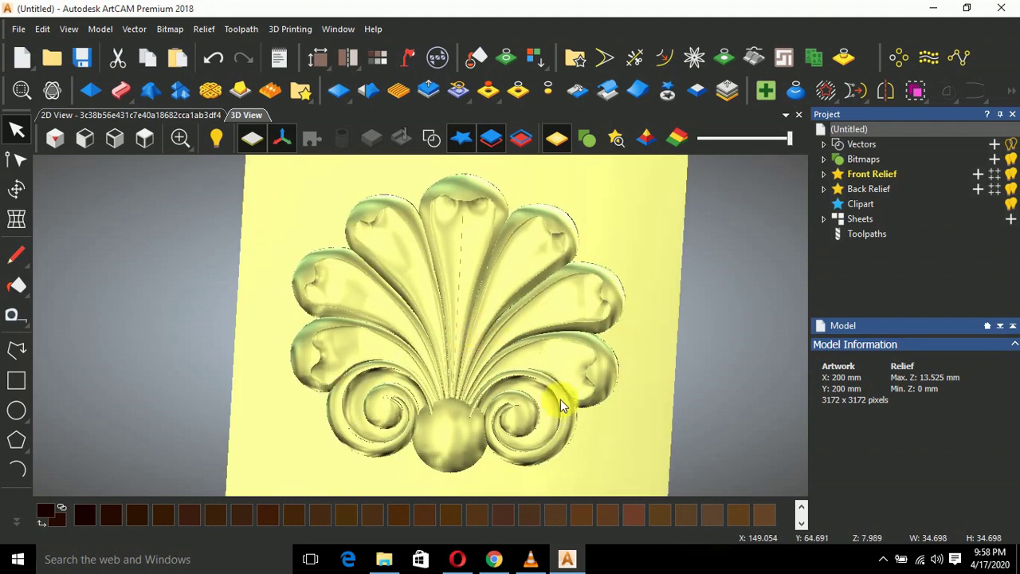